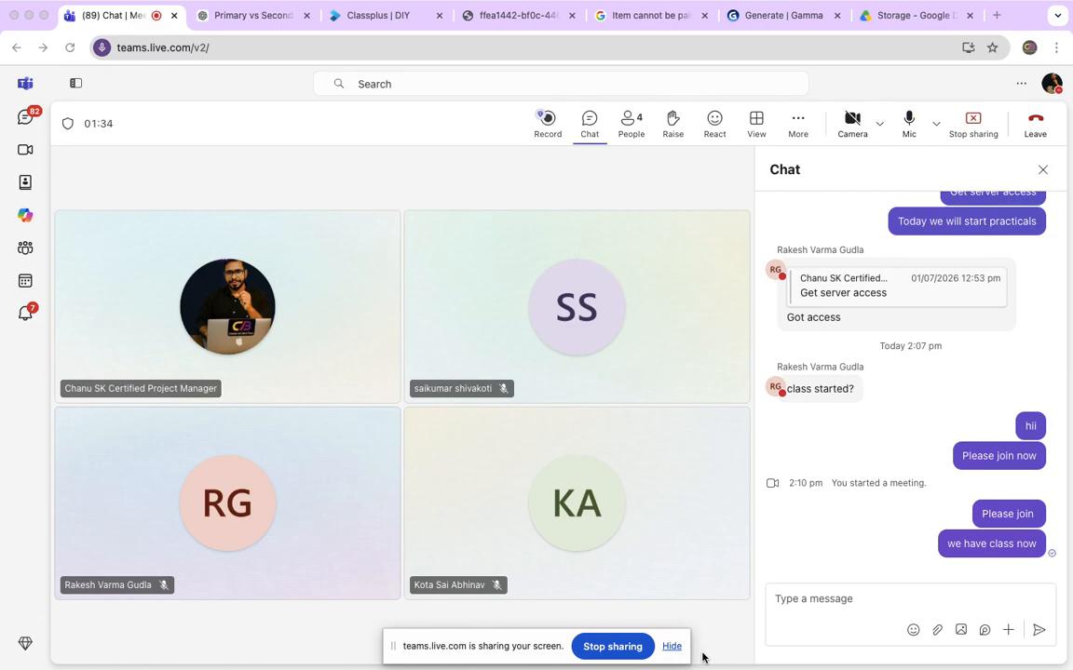
pyautogui.moveTo(492, 6)
pyautogui.moveTo(433, 4)
pyautogui.click(797, 599)
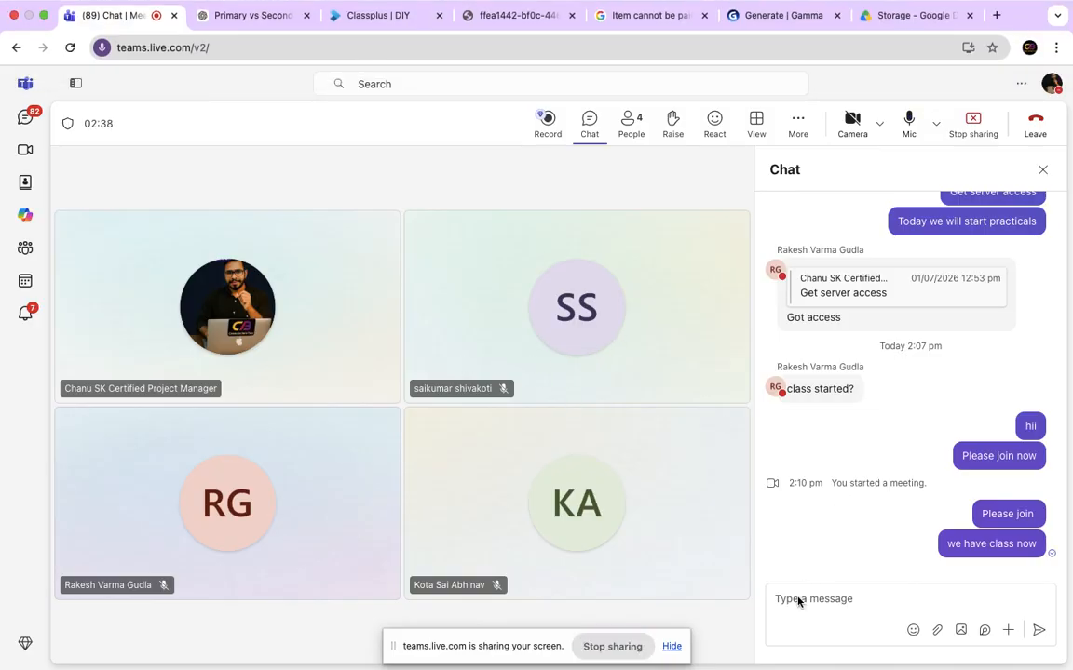
# Switch to Microsoft Remote Desktop, close the disconnected session and start connecting to the first saved 49.206.196.107:44 PC.
pyautogui.press('super+Tab')
pyautogui.press('super+Tab')
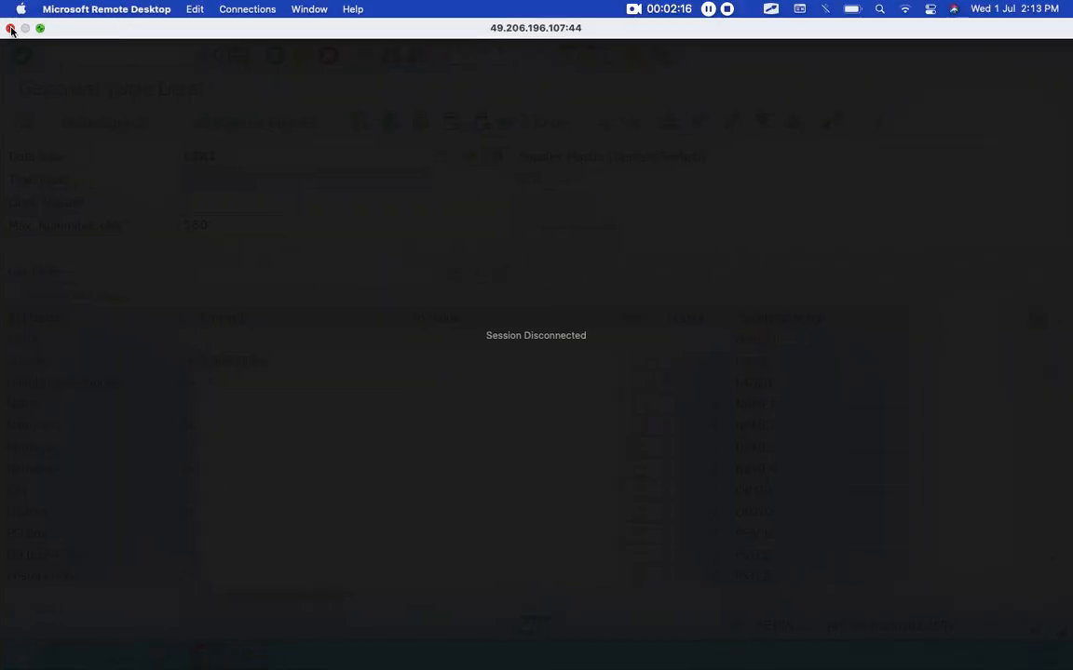
pyautogui.click(10, 24)
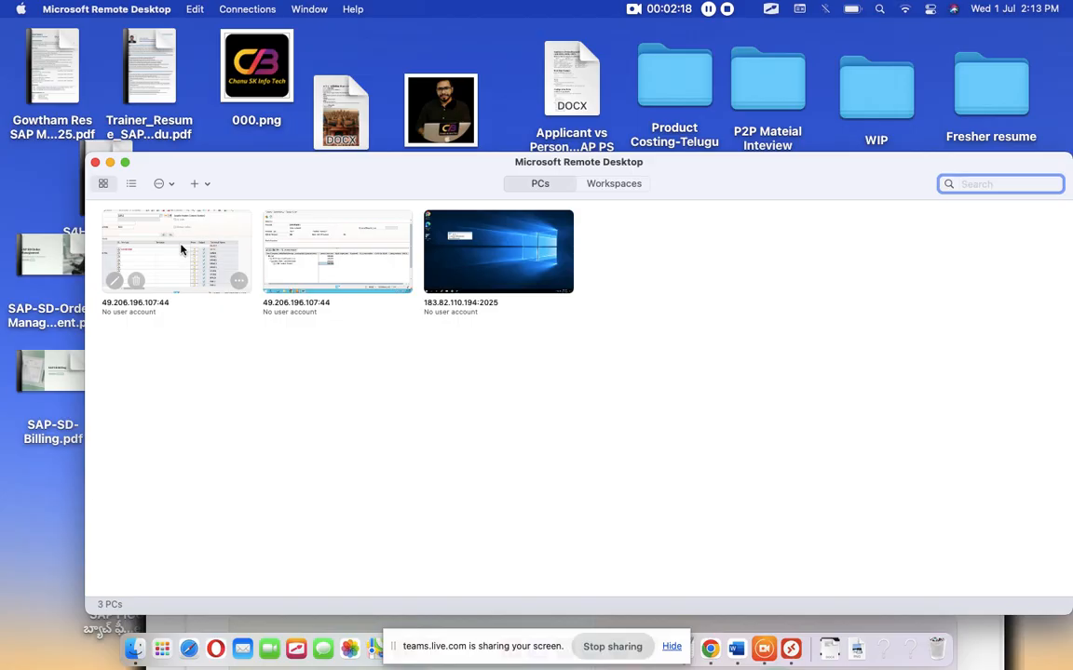
pyautogui.doubleClick(161, 230)
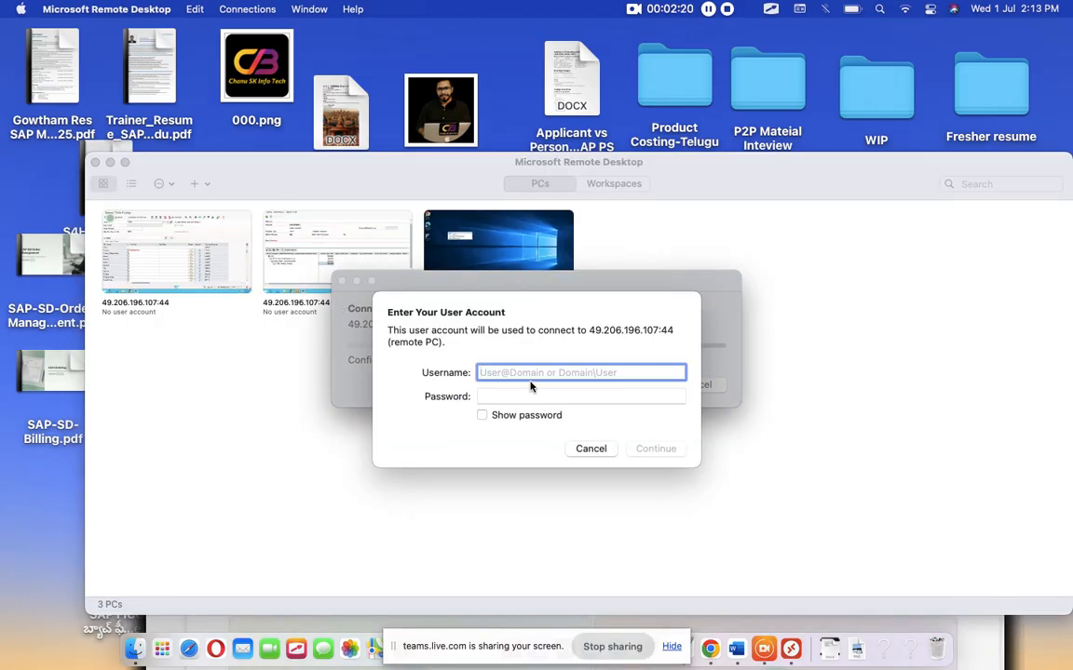
# Sign in to the remote PC with the account's username and password, accepting the unverified certificate.
pyautogui.write('s')
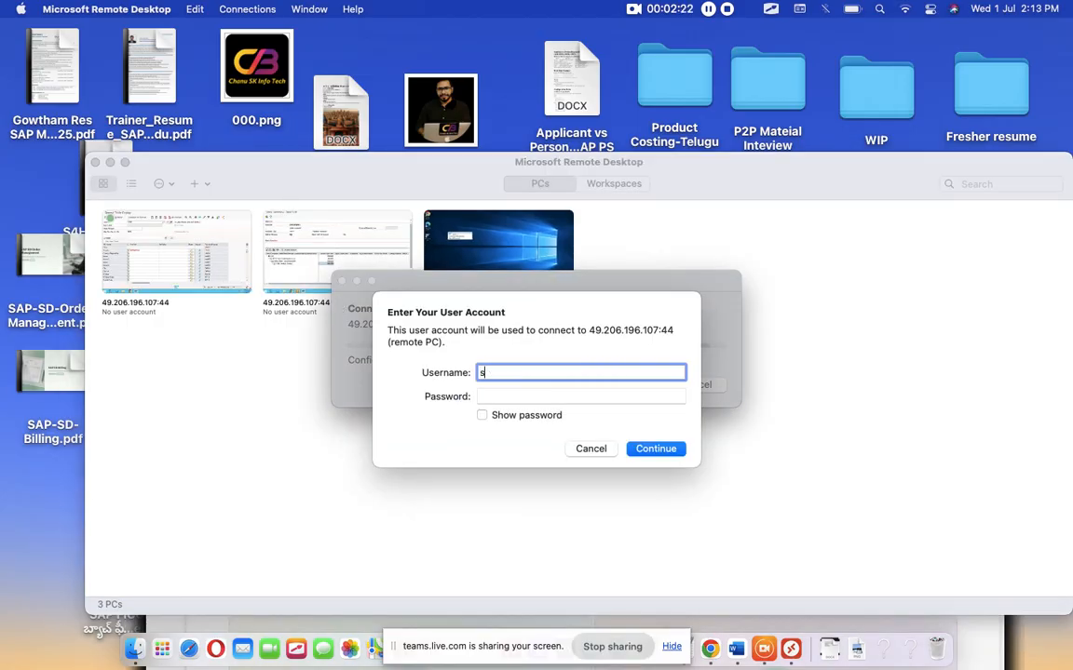
pyautogui.write('23fico27')
pyautogui.press('Tab')
pyautogui.write('**********')
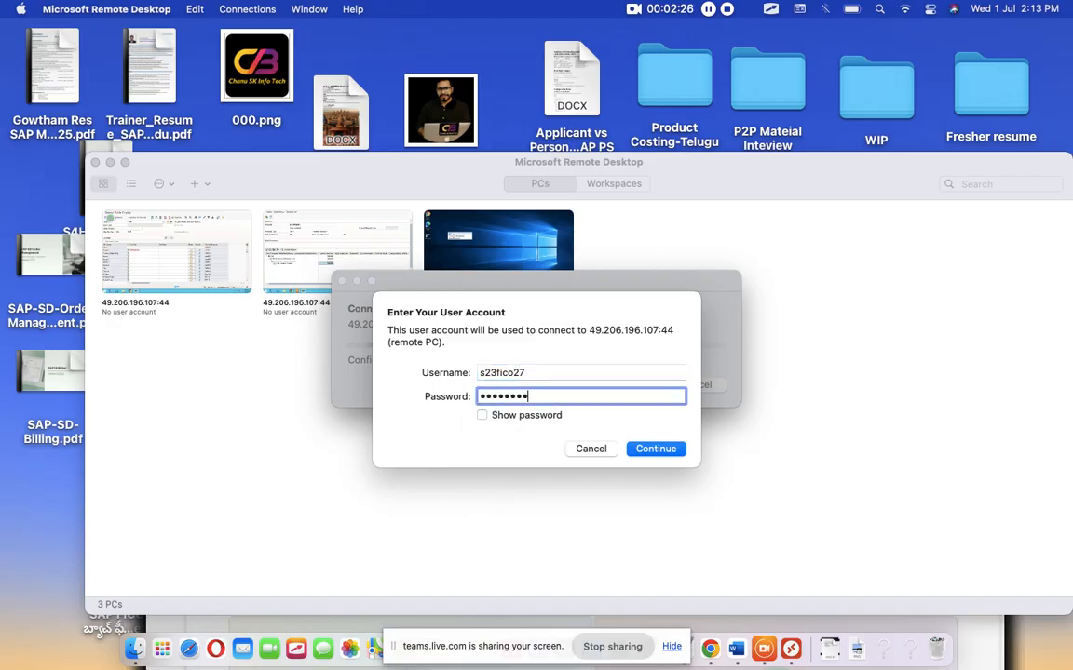
pyautogui.press('Return')
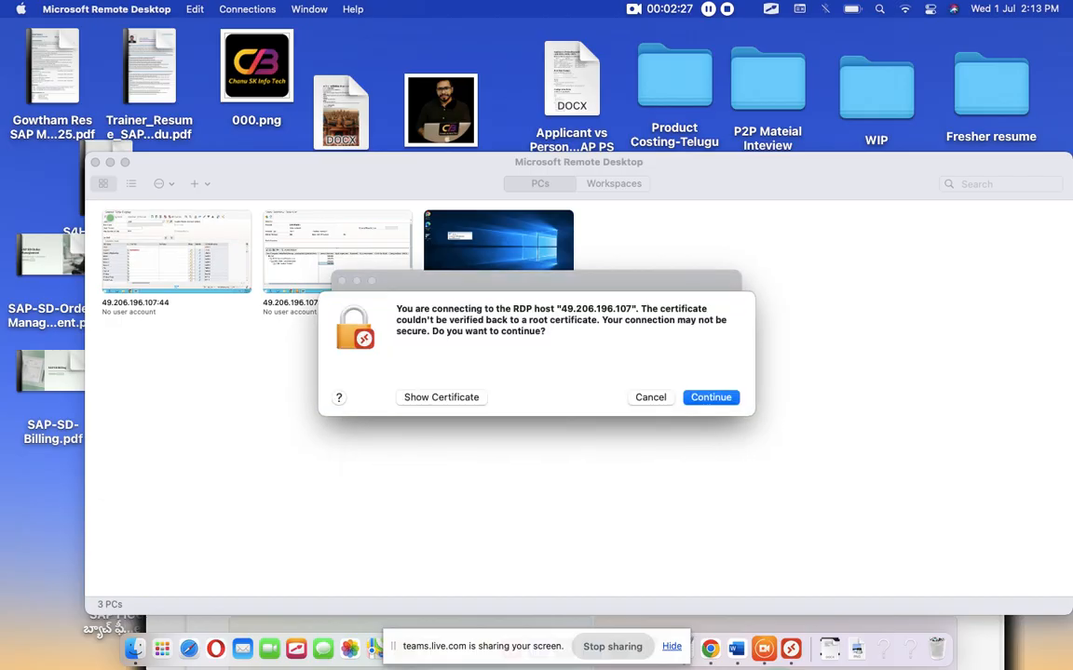
pyautogui.click(708, 396)
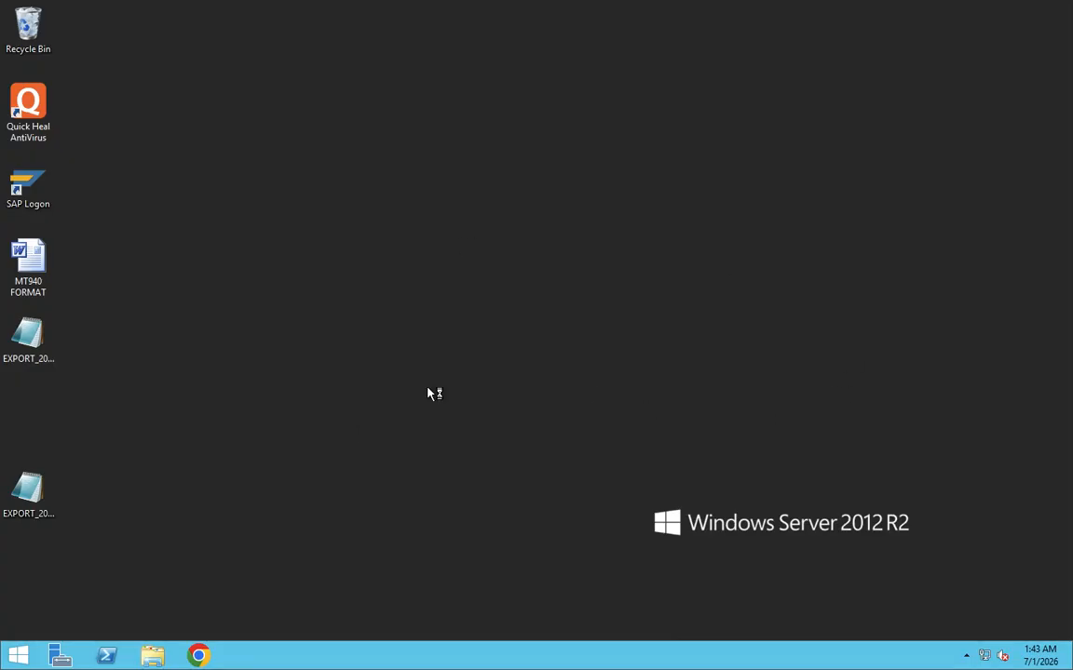
# Launch SAP Logon on the remote desktop, allowing it to run, and open the S4HANA2023 system's logon screen.
pyautogui.doubleClick(39, 187)
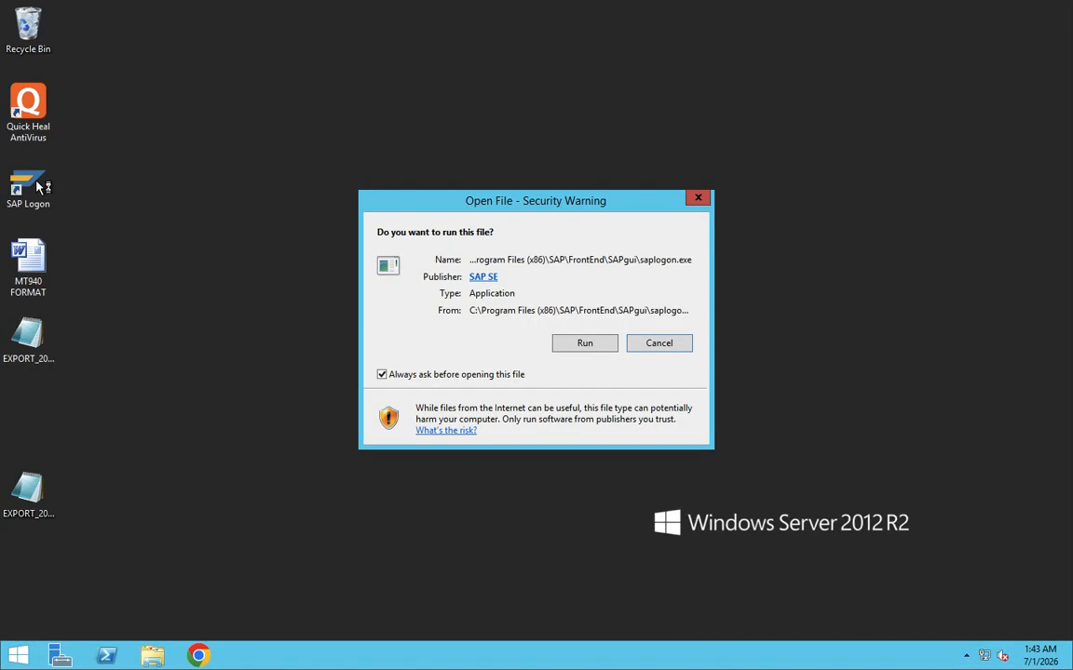
pyautogui.click(607, 341)
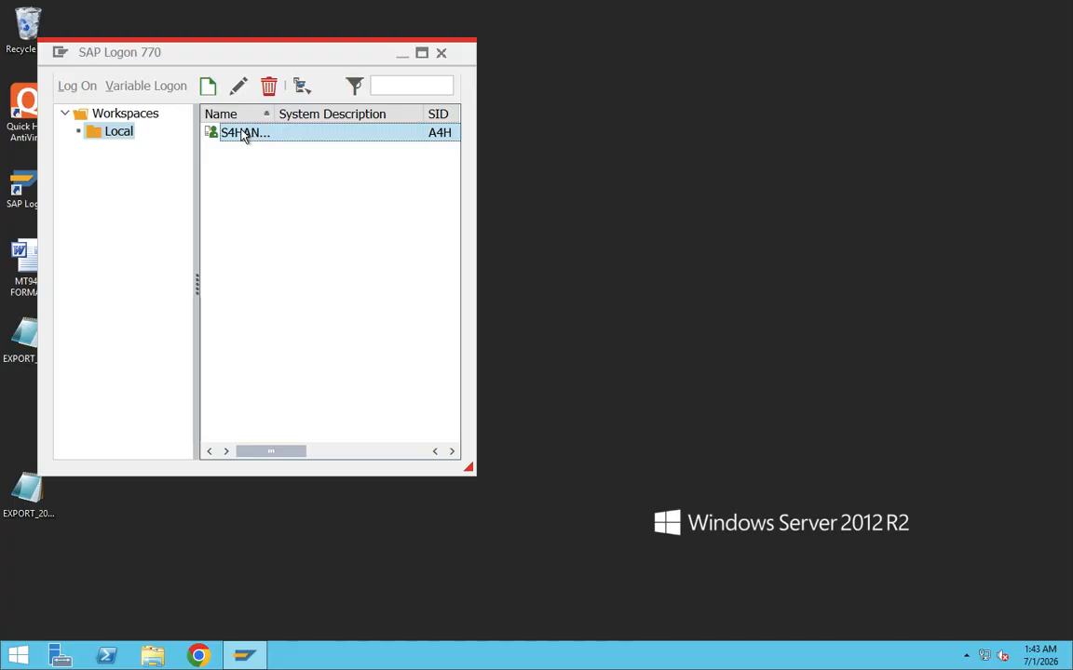
pyautogui.doubleClick(250, 136)
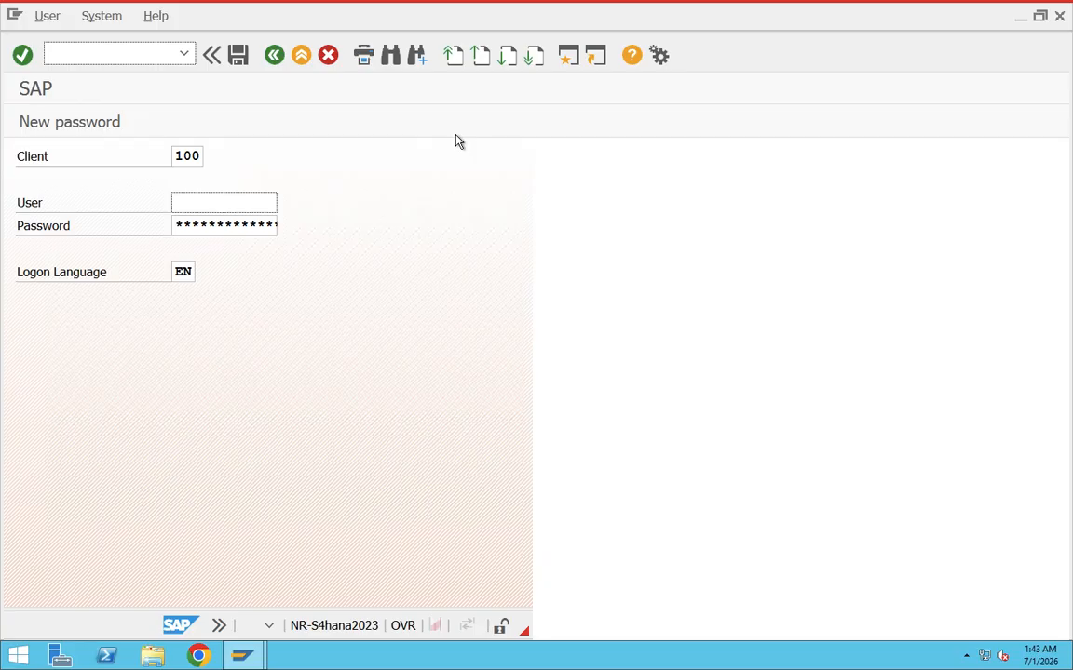
# Log on to client 100 with the suggested user name and the account password.
pyautogui.click(266, 203)
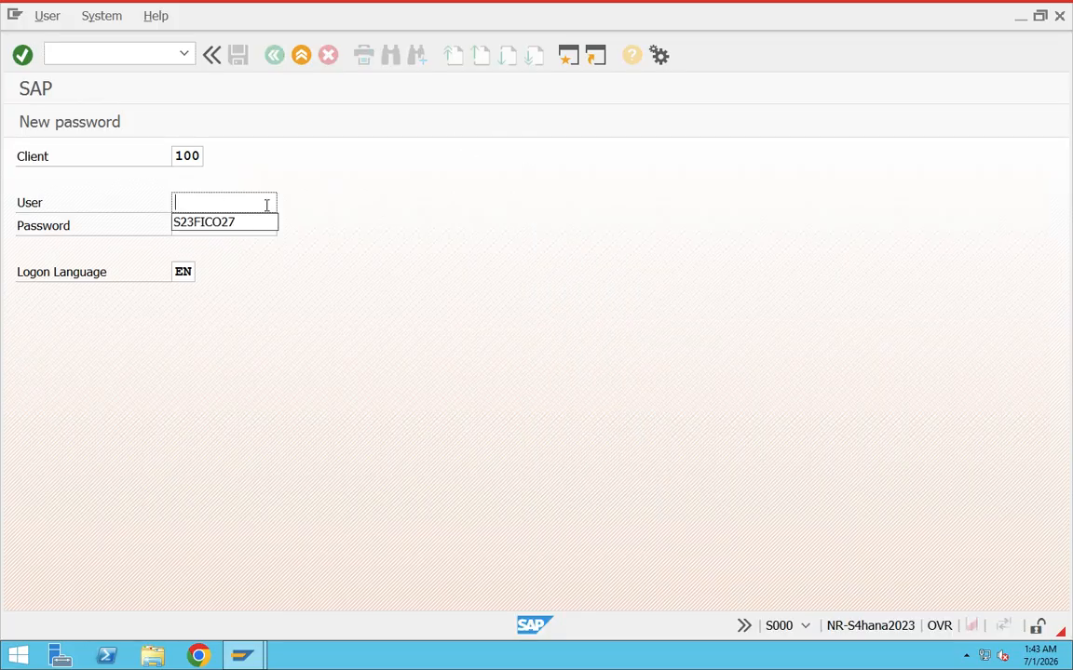
pyautogui.click(228, 223)
pyautogui.press('Tab')
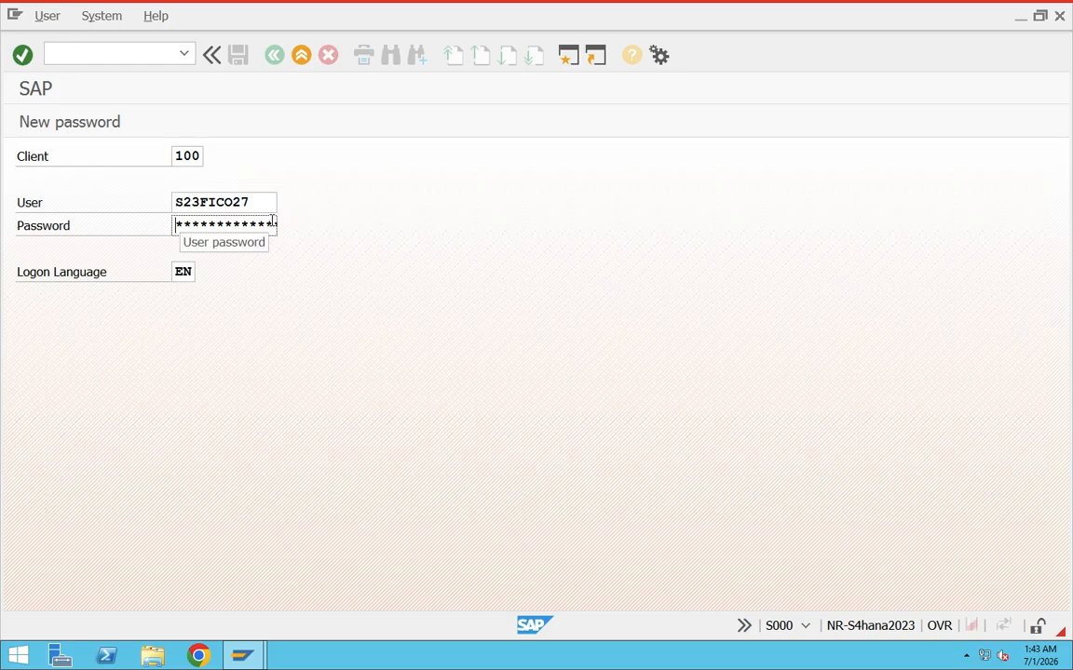
pyautogui.write('********')
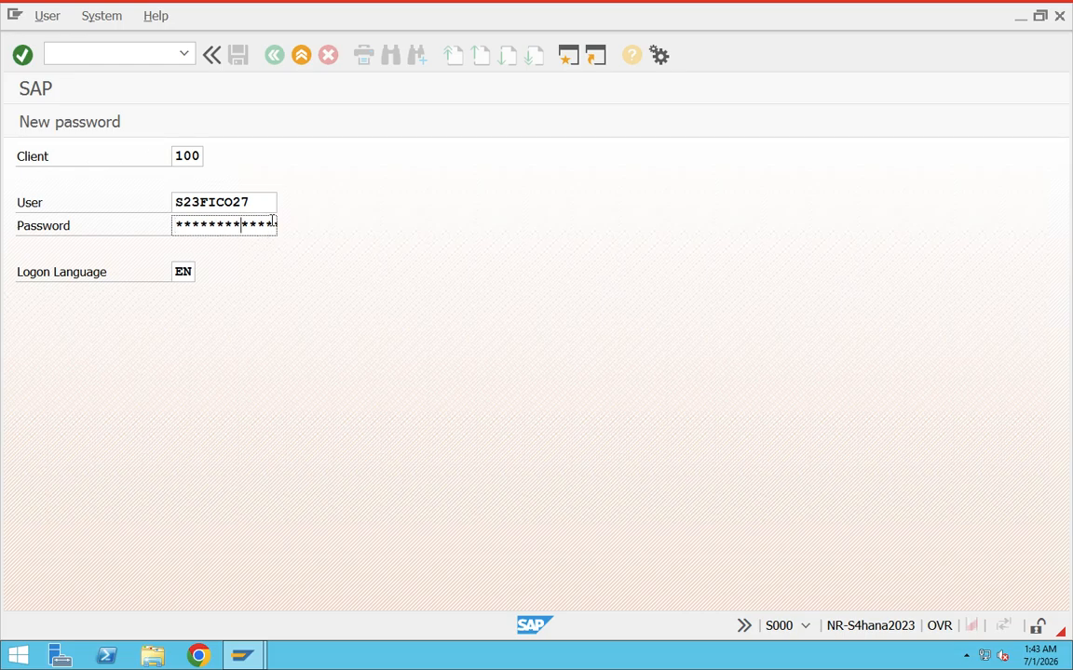
pyautogui.press('Return')
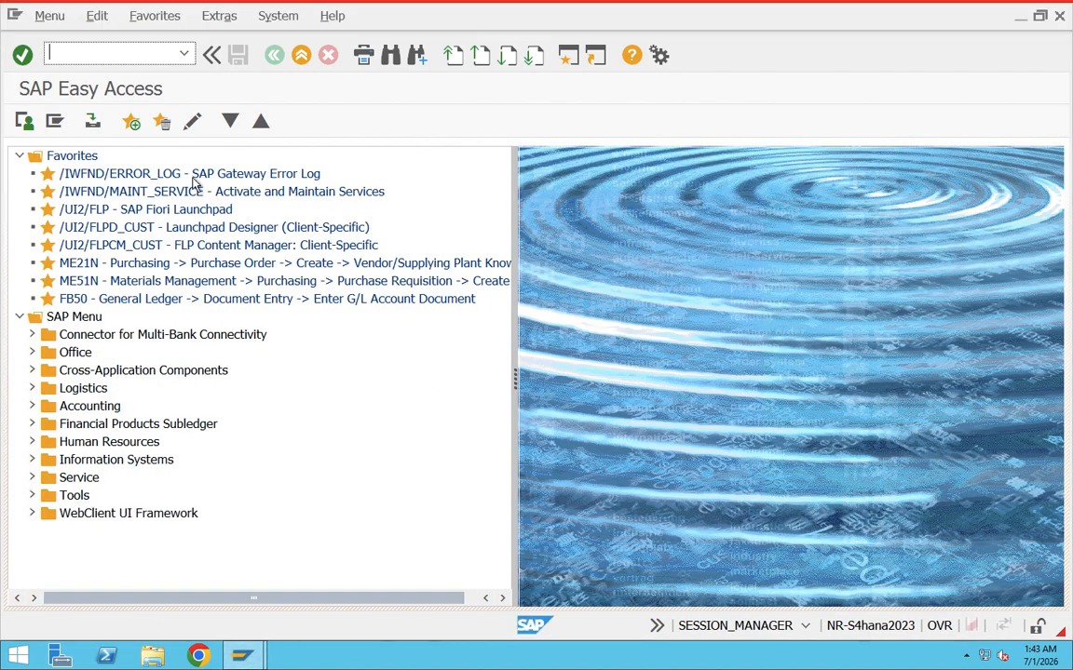
# End the SAP session with the /nex command.
pyautogui.write('/nex')
pyautogui.press('Return')
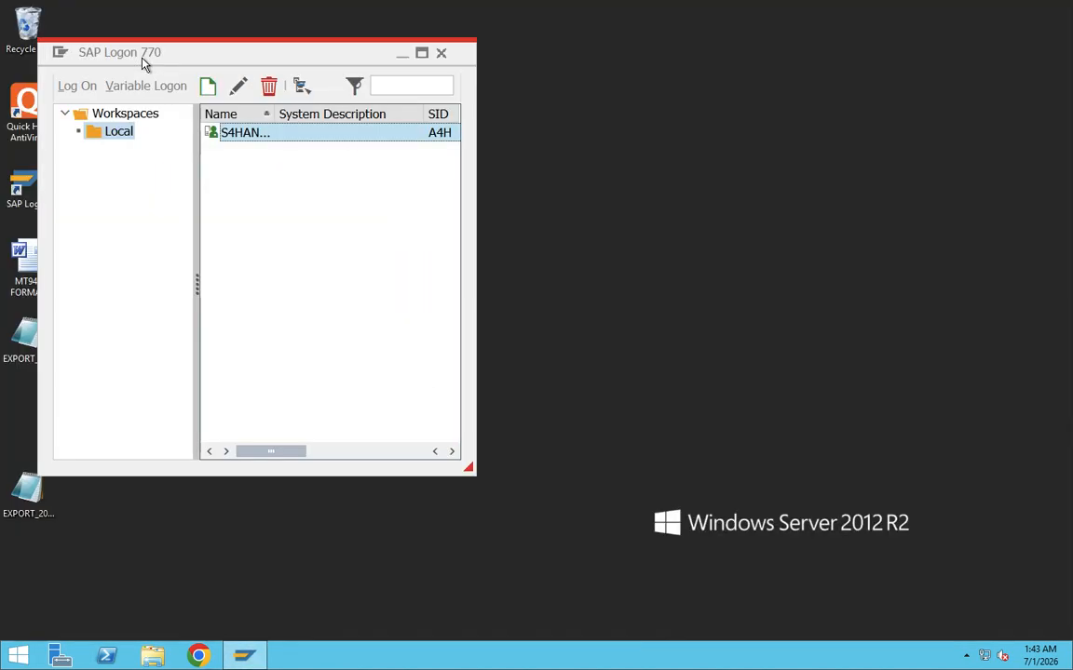
# Review the S4HANA2023 entry's description, application server, instance number and system ID in its connection properties, leaving them unedited.
pyautogui.rightClick(235, 135)
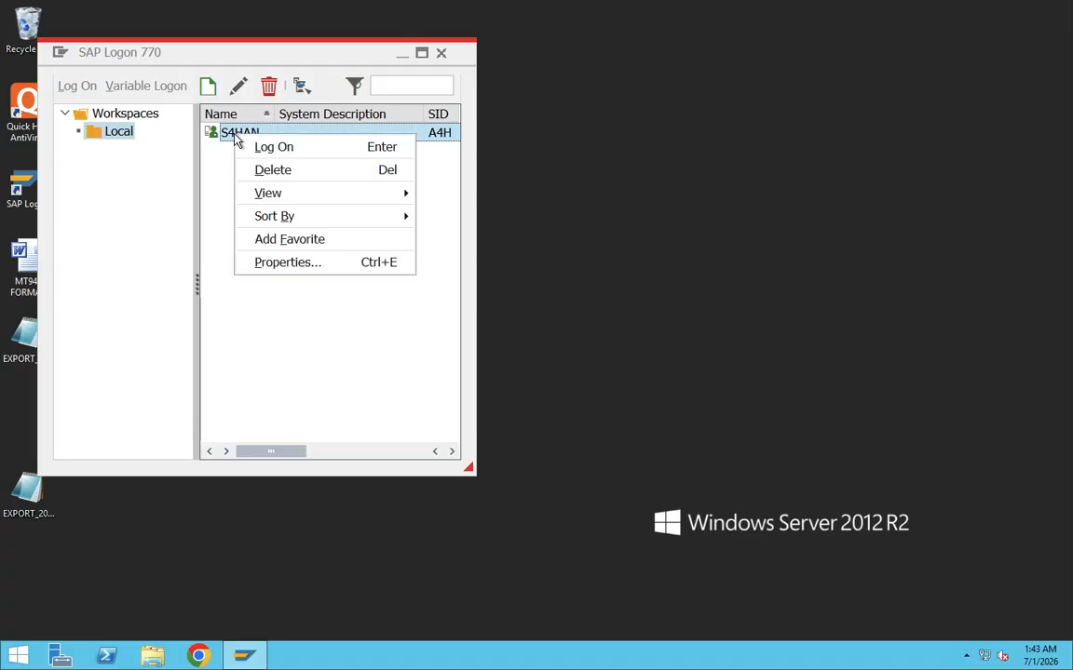
pyautogui.click(270, 264)
pyautogui.doubleClick(223, 271)
pyautogui.press('Tab')
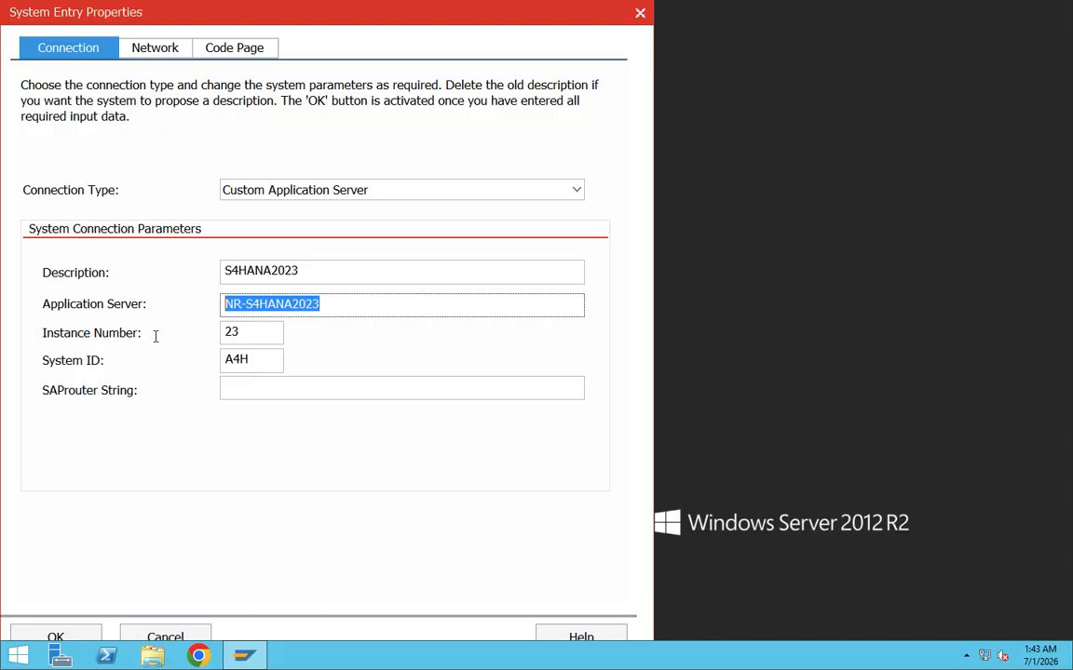
pyautogui.press('Tab')
pyautogui.press('Tab')
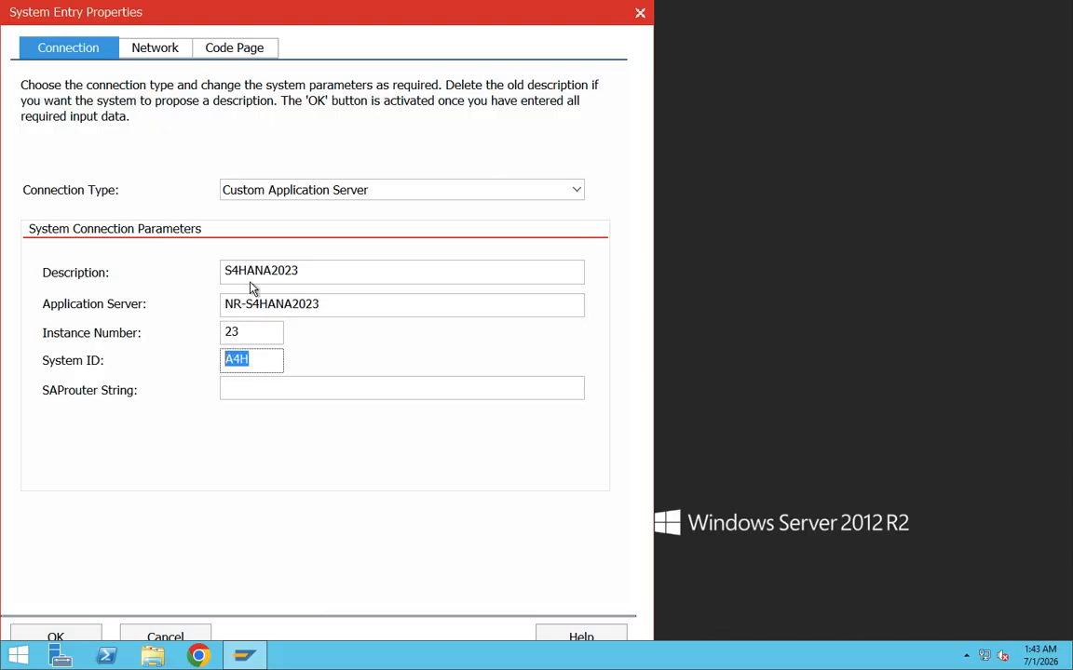
pyautogui.click(641, 14)
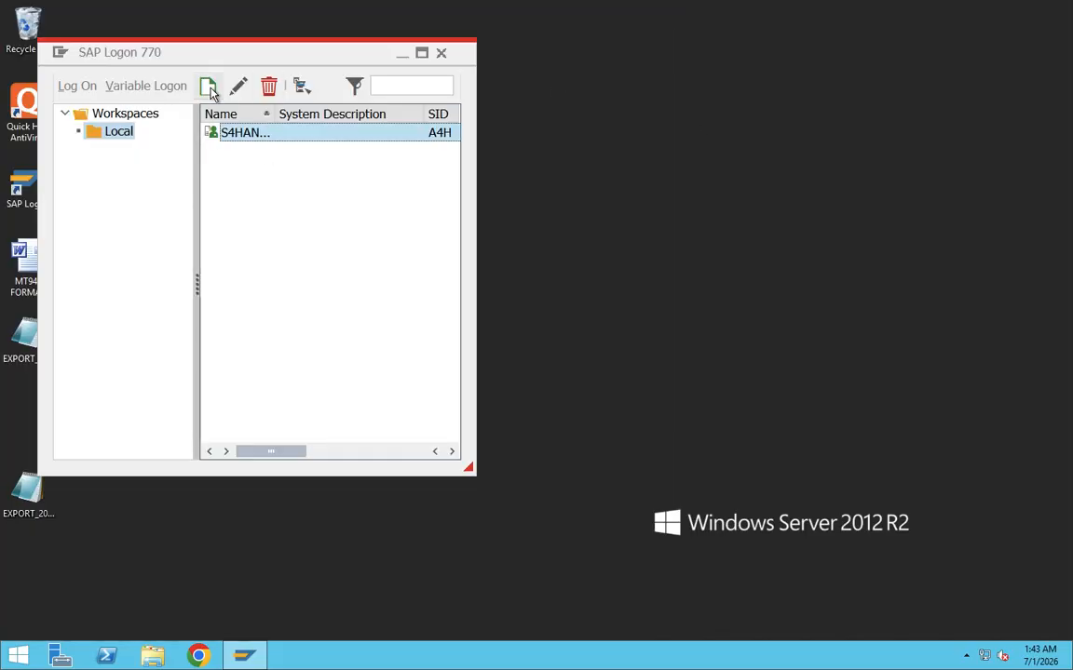
pyautogui.click(244, 656)
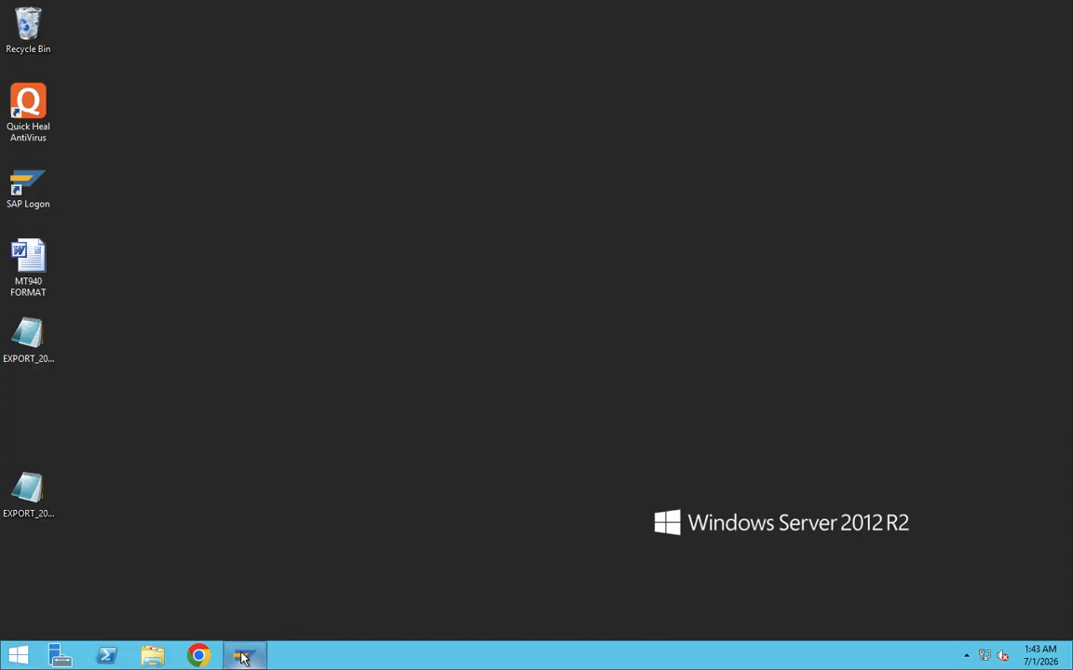
pyautogui.click(243, 657)
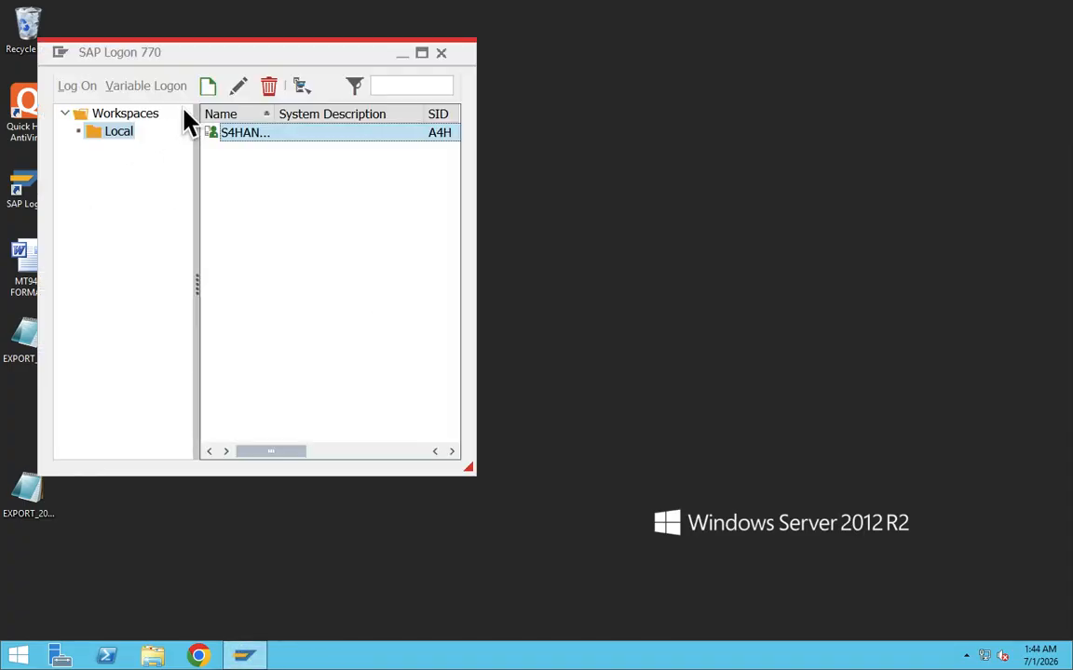
# Examine the connection parameters required for a new user-specified system entry, and leave the wizard without creating one.
pyautogui.click(208, 87)
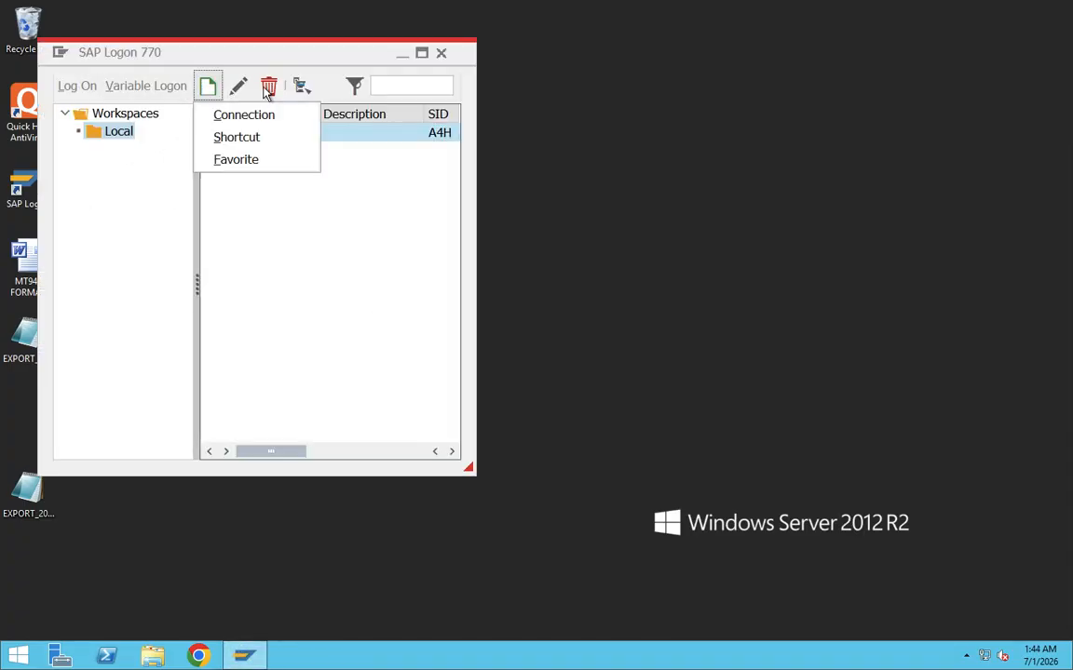
pyautogui.click(244, 113)
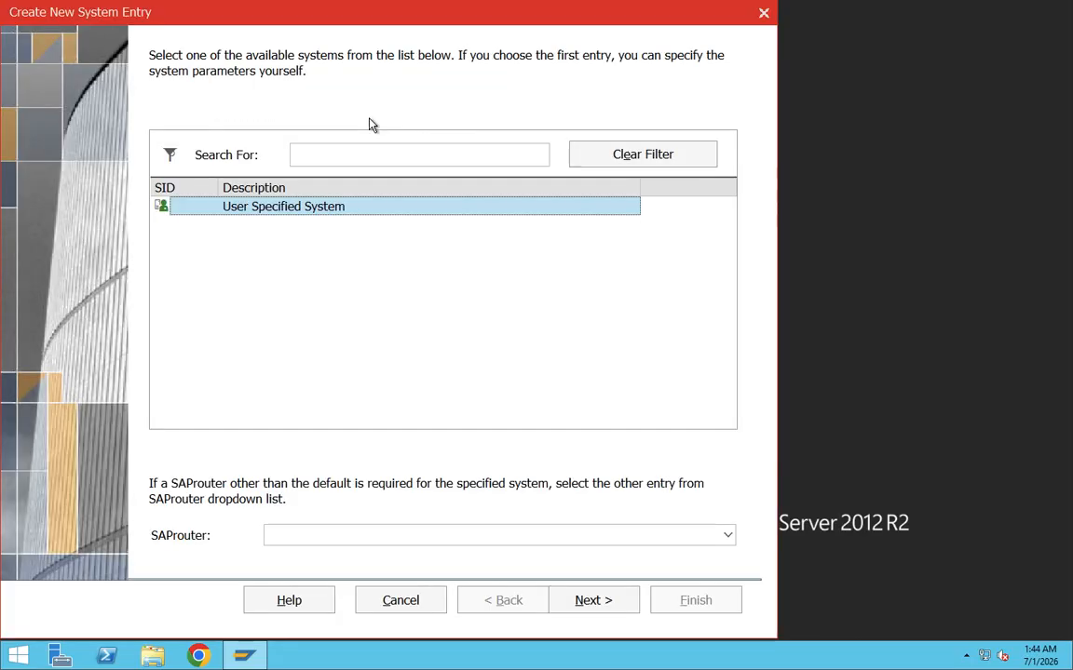
pyautogui.click(600, 603)
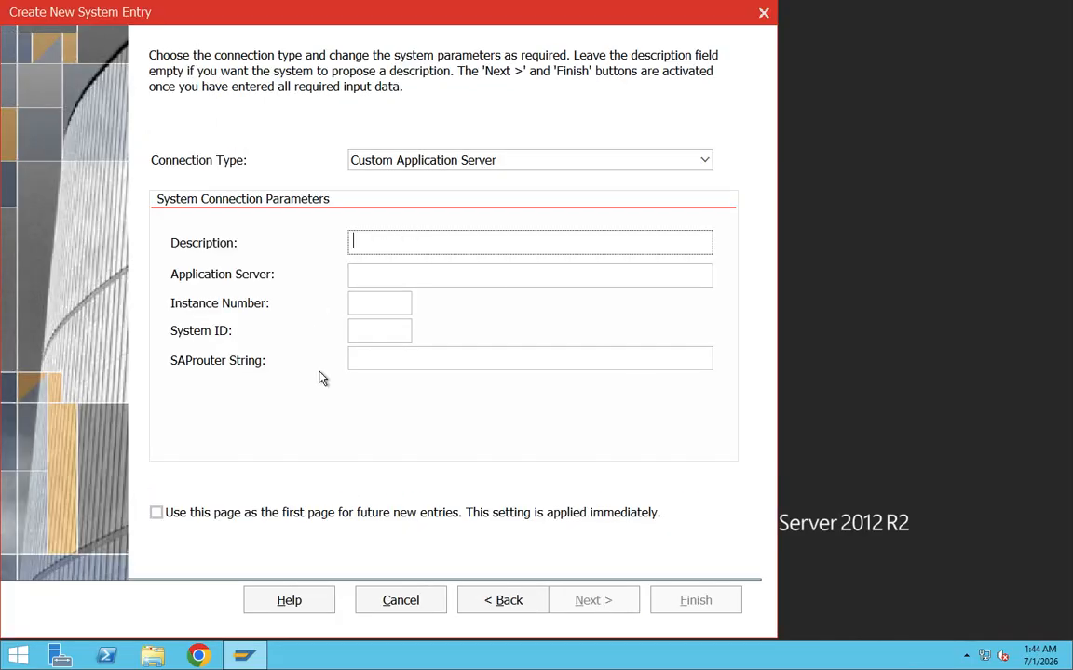
pyautogui.click(366, 280)
pyautogui.click(369, 309)
pyautogui.click(371, 357)
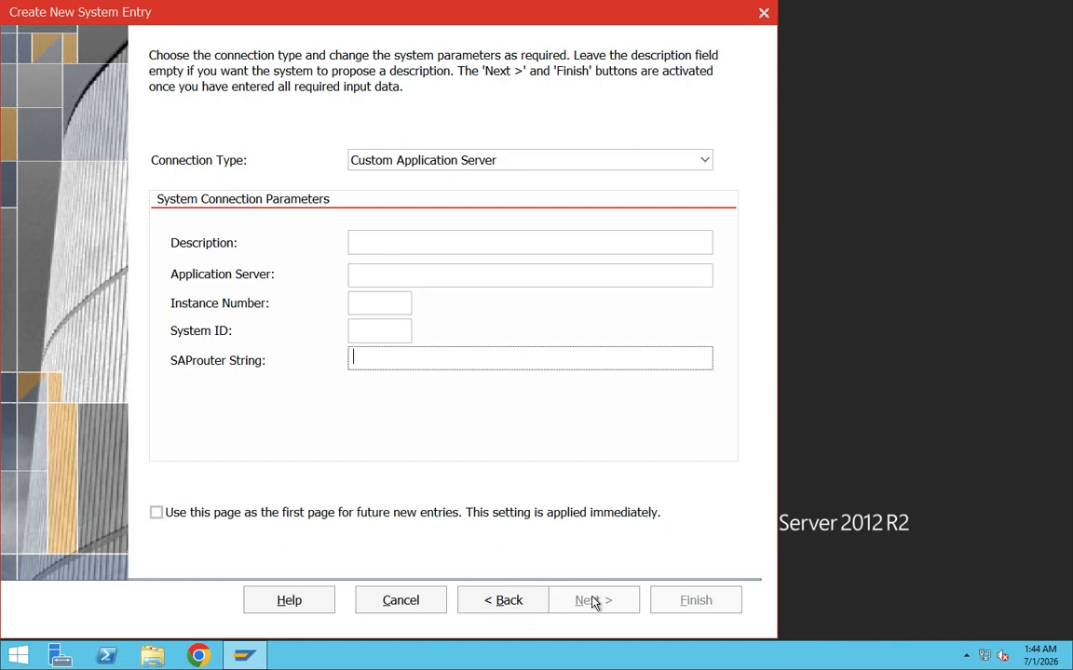
pyautogui.click(760, 13)
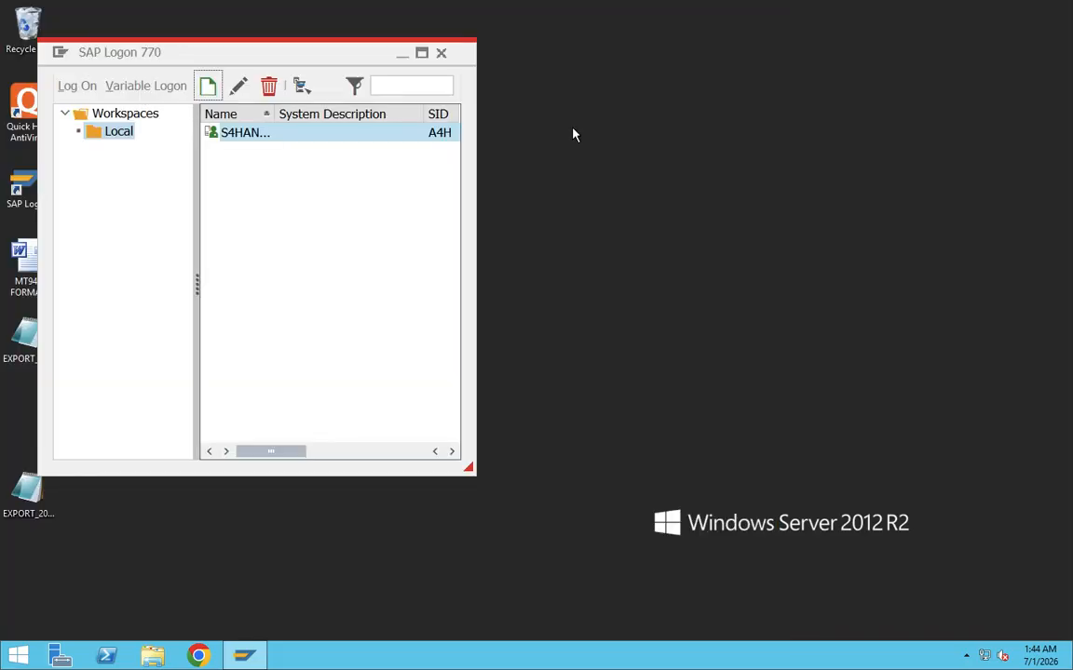
# Open the S4HANA2023 system again and log on to client 100 with the suggested user name and the account password.
pyautogui.doubleClick(257, 135)
pyautogui.click(231, 224)
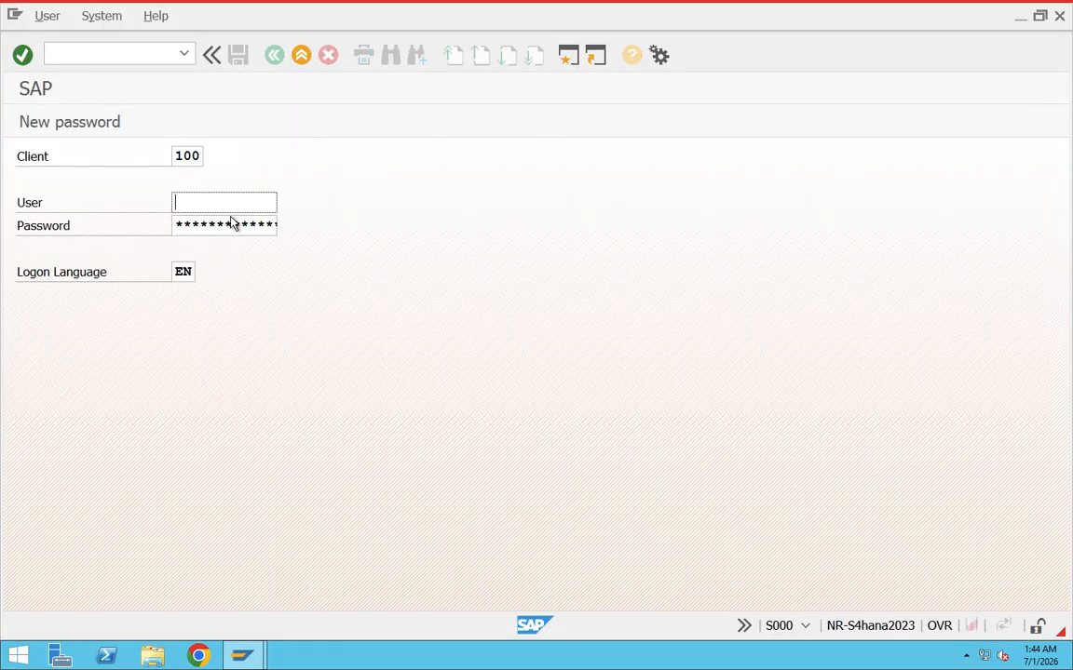
pyautogui.click(218, 203)
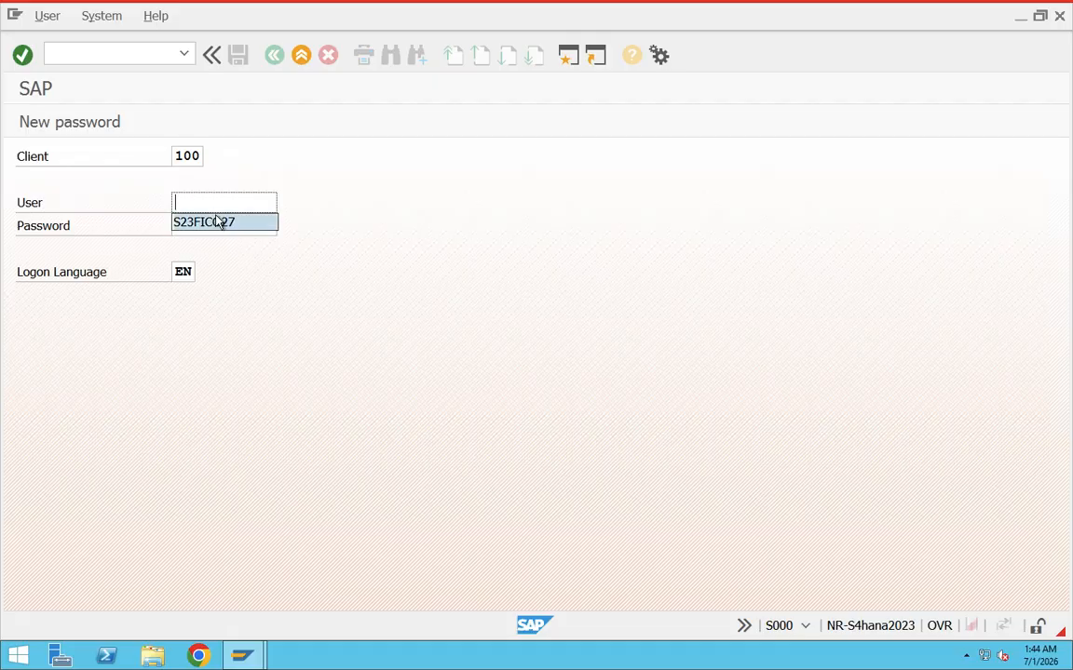
pyautogui.click(215, 224)
pyautogui.moveTo(252, 202); pyautogui.dragTo(160, 205)
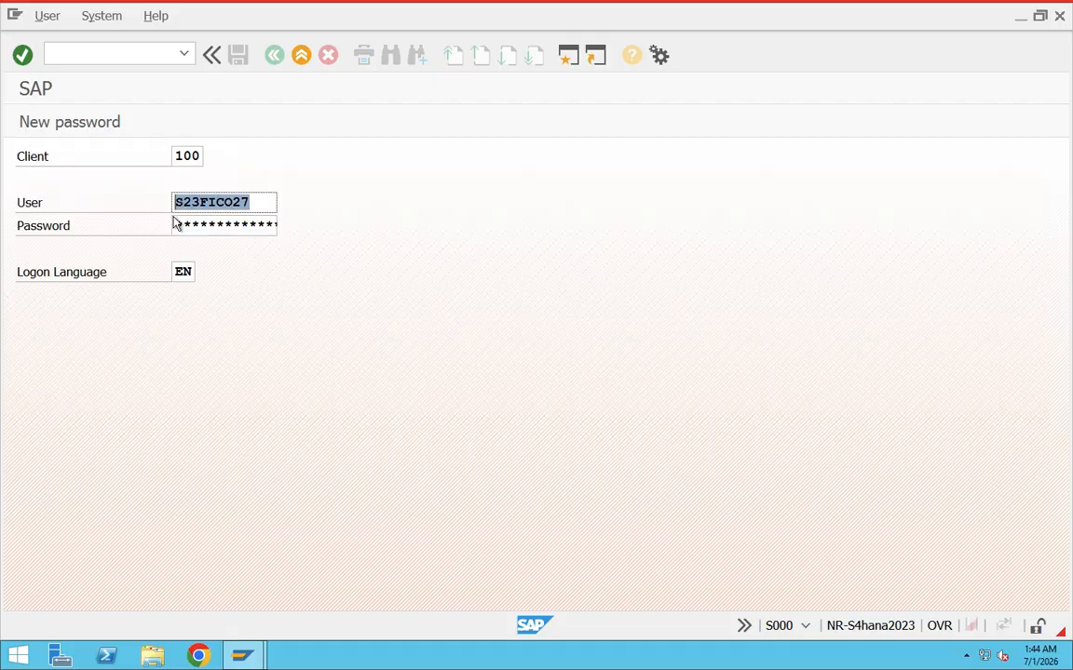
pyautogui.click(180, 223)
pyautogui.write('*********')
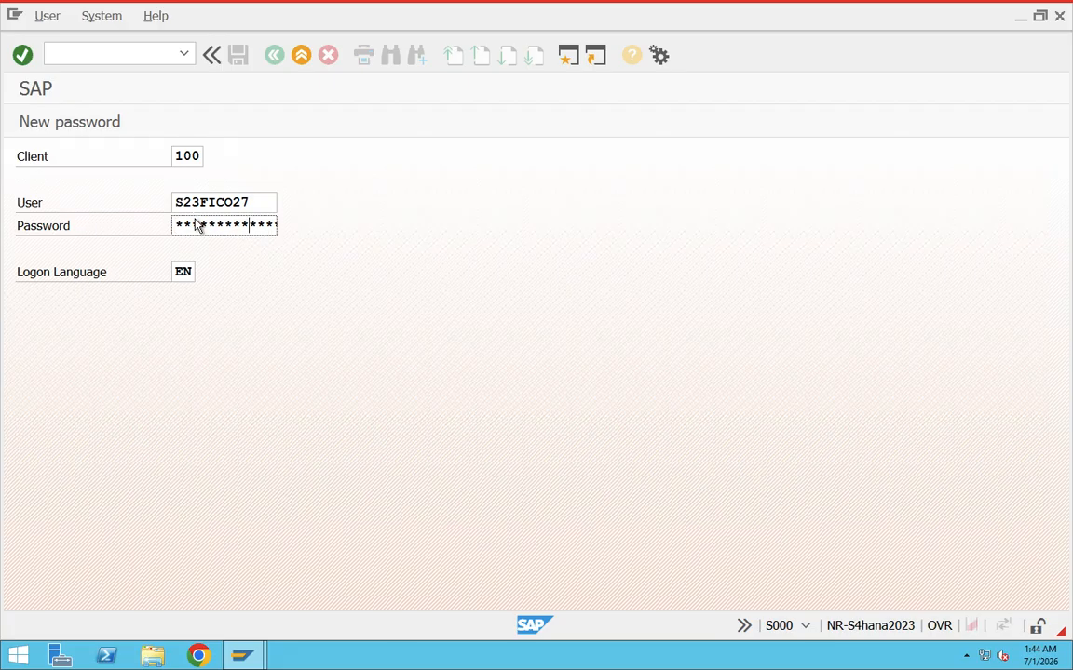
pyautogui.press('Return')
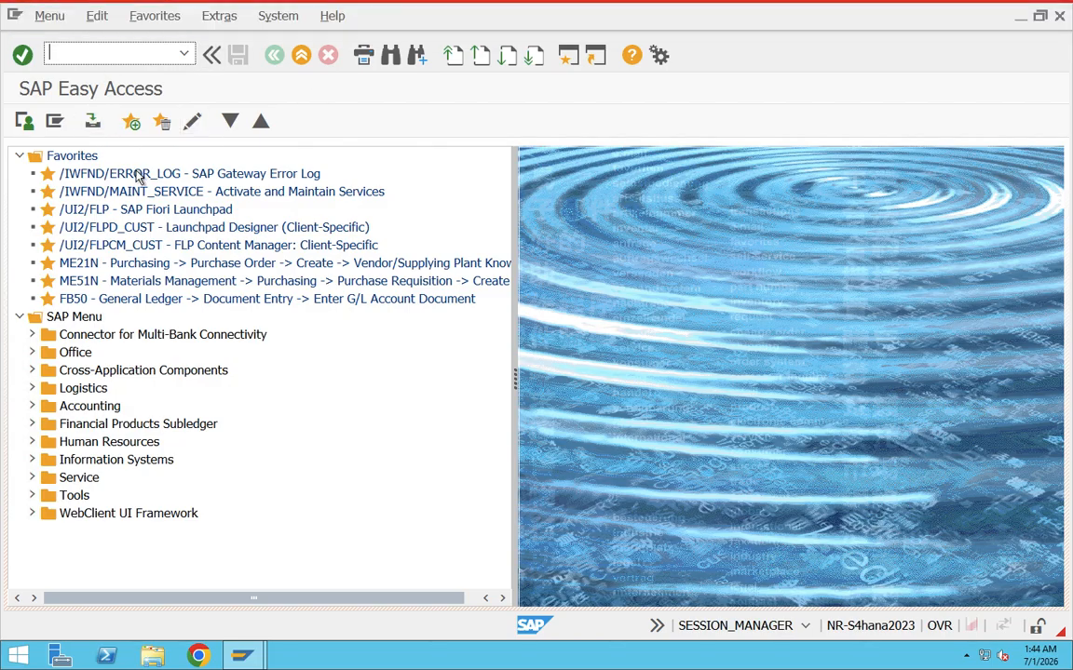
# Log off from SAP Easy Access using the /nex command.
pyautogui.write('/nex')
pyautogui.press('Return')
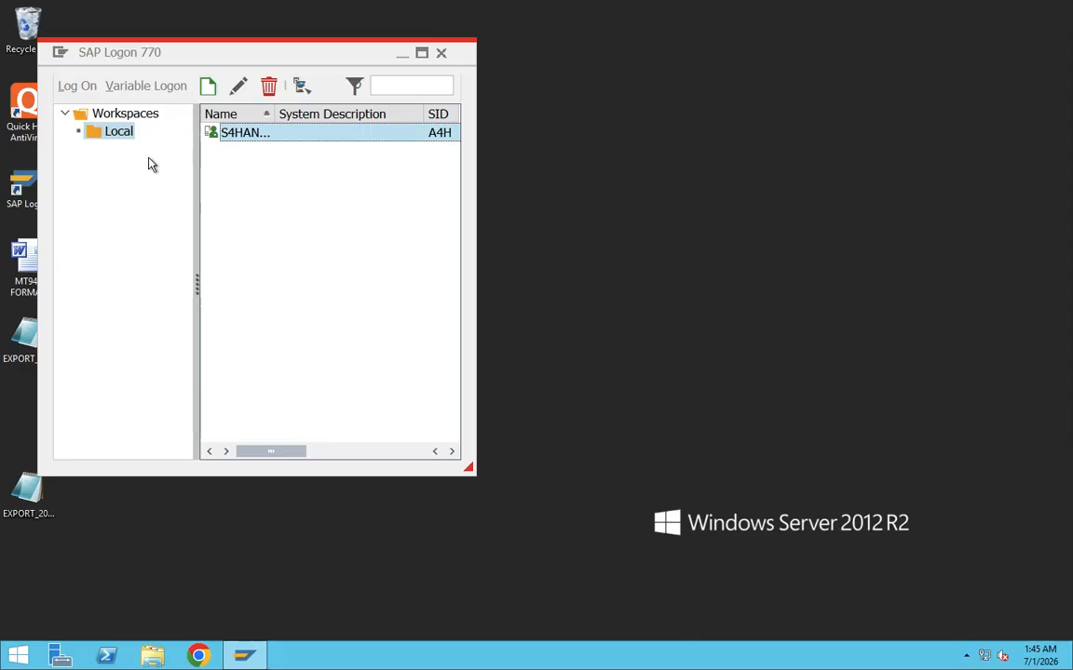
# View the S4HANA2023 entry's system connection parameters once more and close them without changes.
pyautogui.rightClick(222, 135)
pyautogui.click(244, 257)
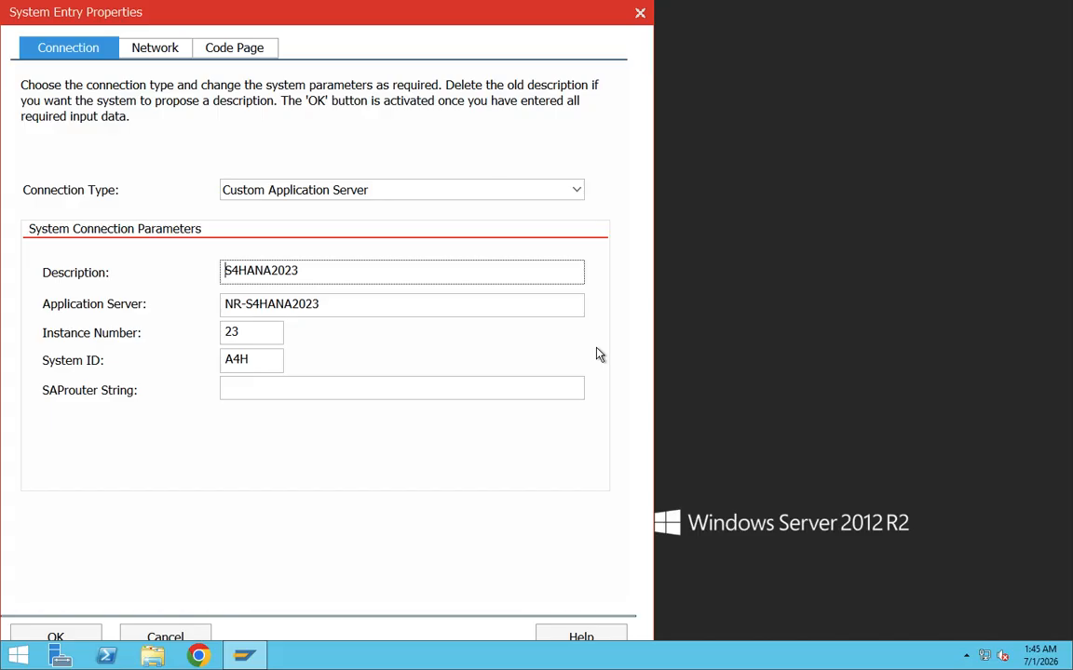
pyautogui.click(639, 13)
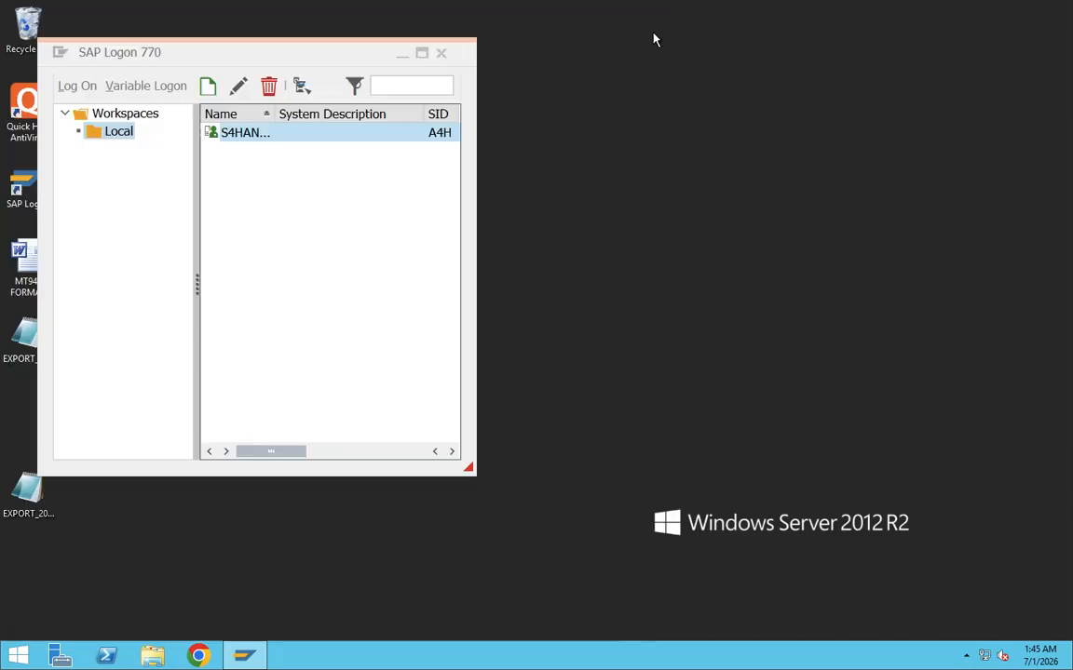
# Review the connection parameter fields for a new user-specified system in the Create New System Entry wizard, and close it without creating an entry.
pyautogui.click(246, 657)
pyautogui.click(246, 657)
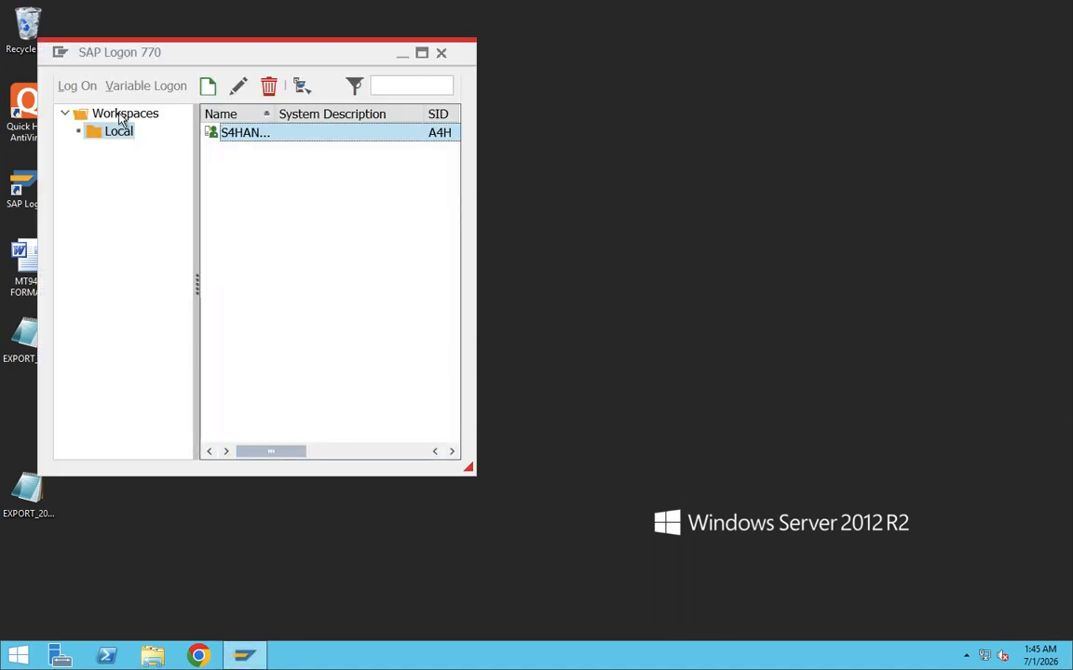
pyautogui.click(208, 85)
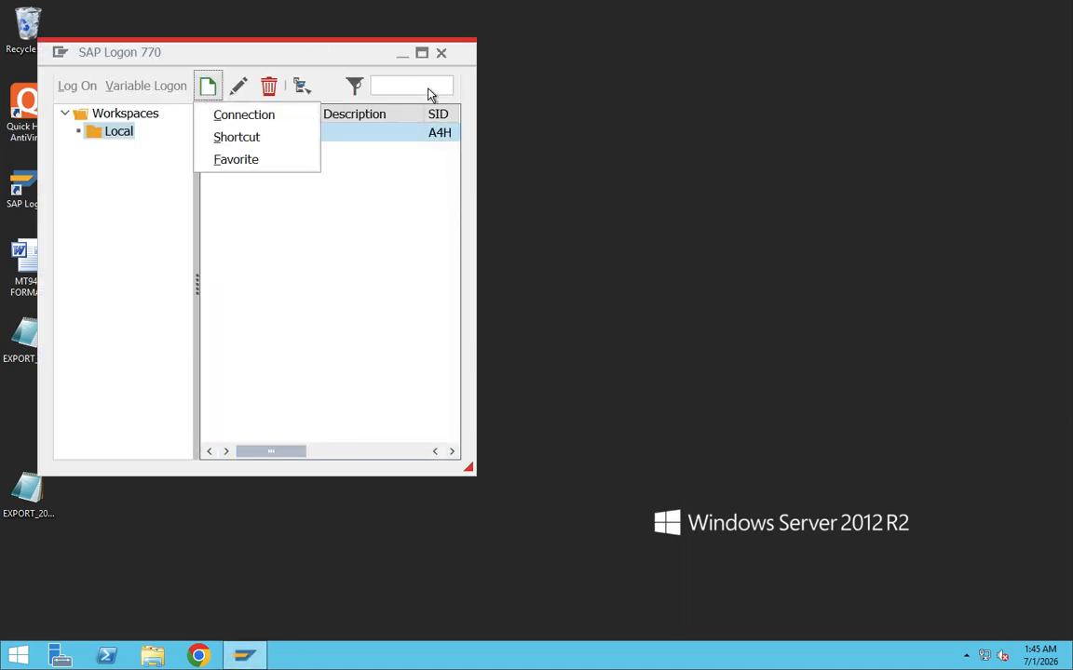
pyautogui.click(261, 120)
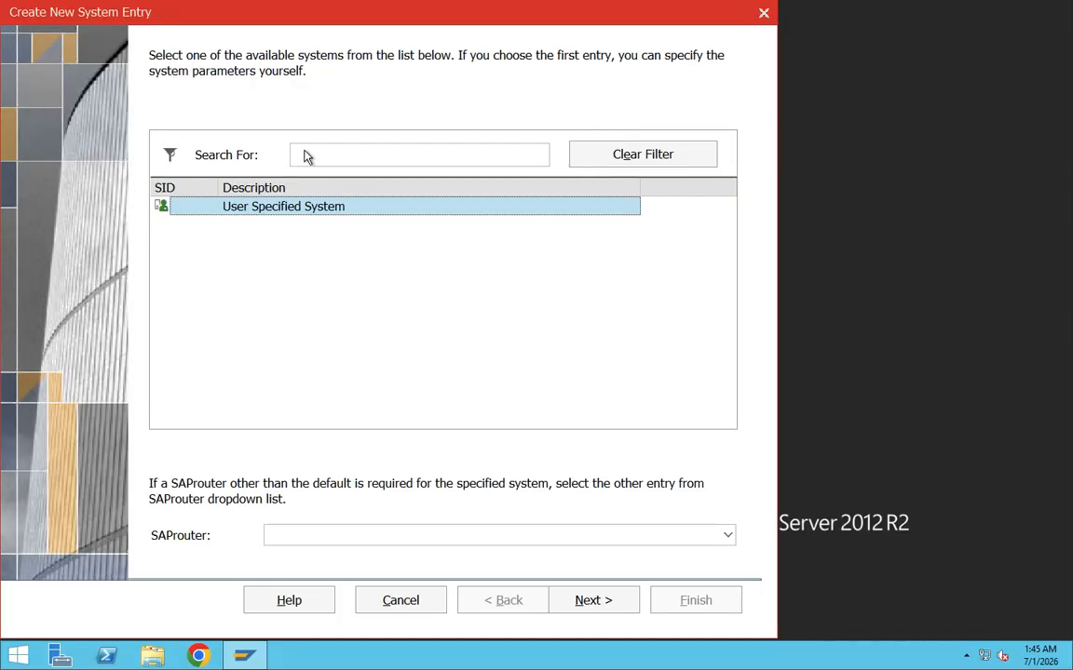
pyautogui.click(617, 604)
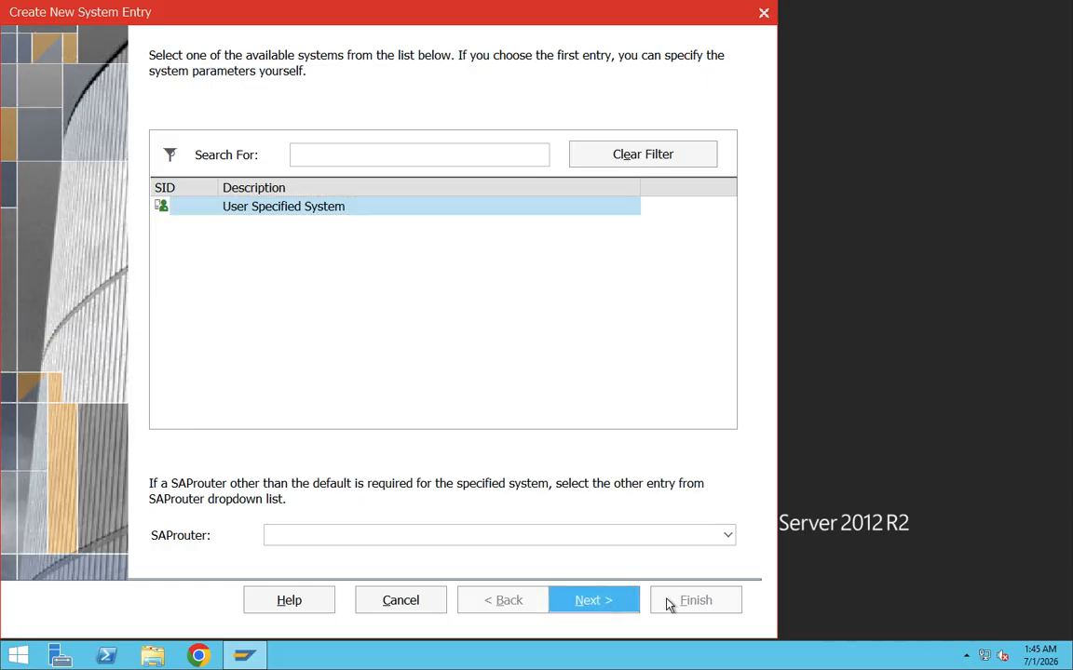
pyautogui.press('Tab')
pyautogui.press('Tab')
pyautogui.press('Tab')
pyautogui.press('Tab')
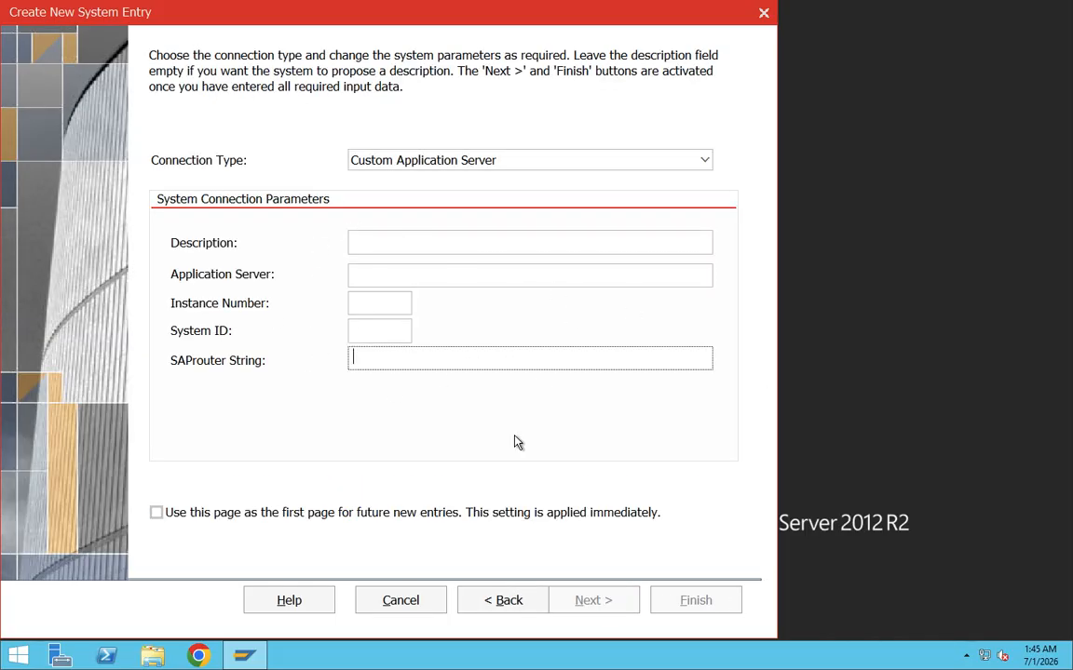
pyautogui.click(500, 603)
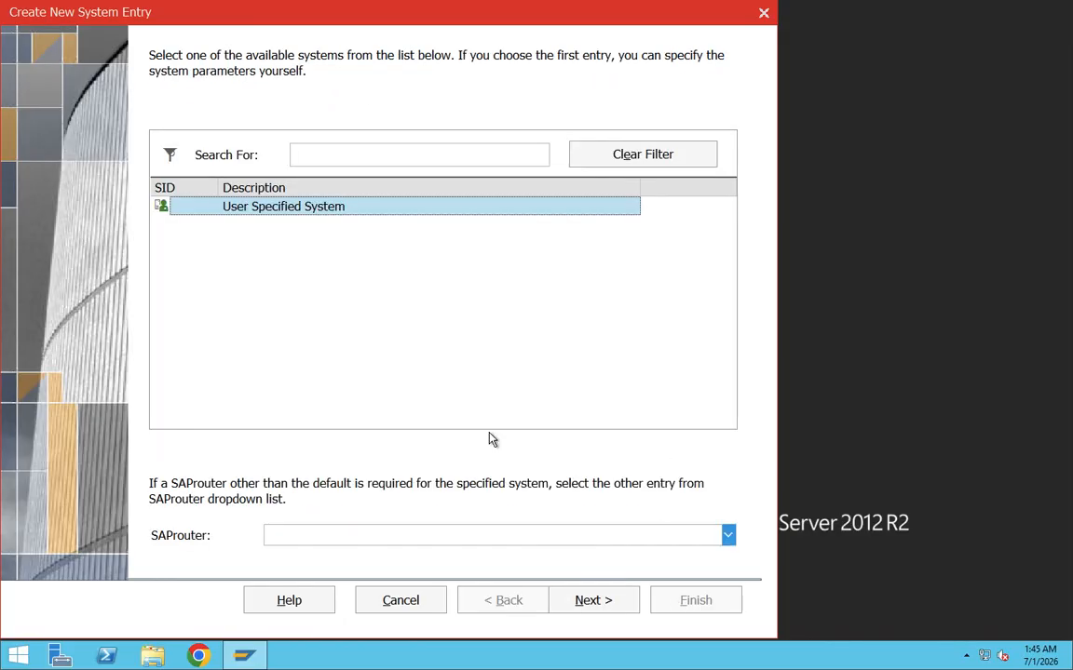
pyautogui.click(763, 12)
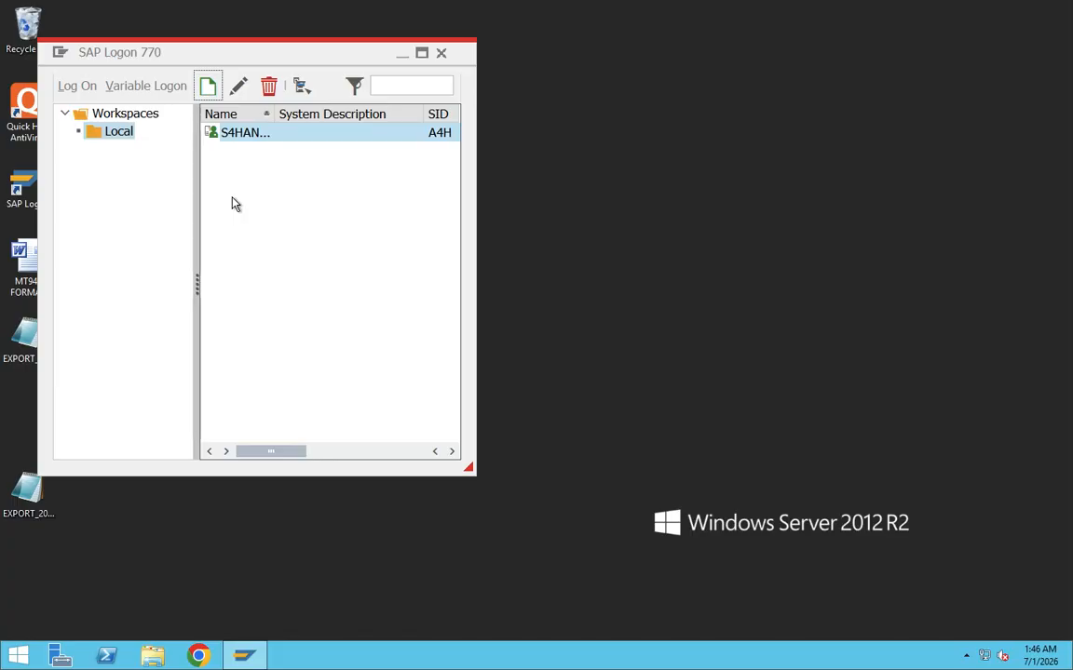
# Open the S4HANA2023 system and log on to client 100 with the suggested user name and the account password.
pyautogui.doubleClick(256, 142)
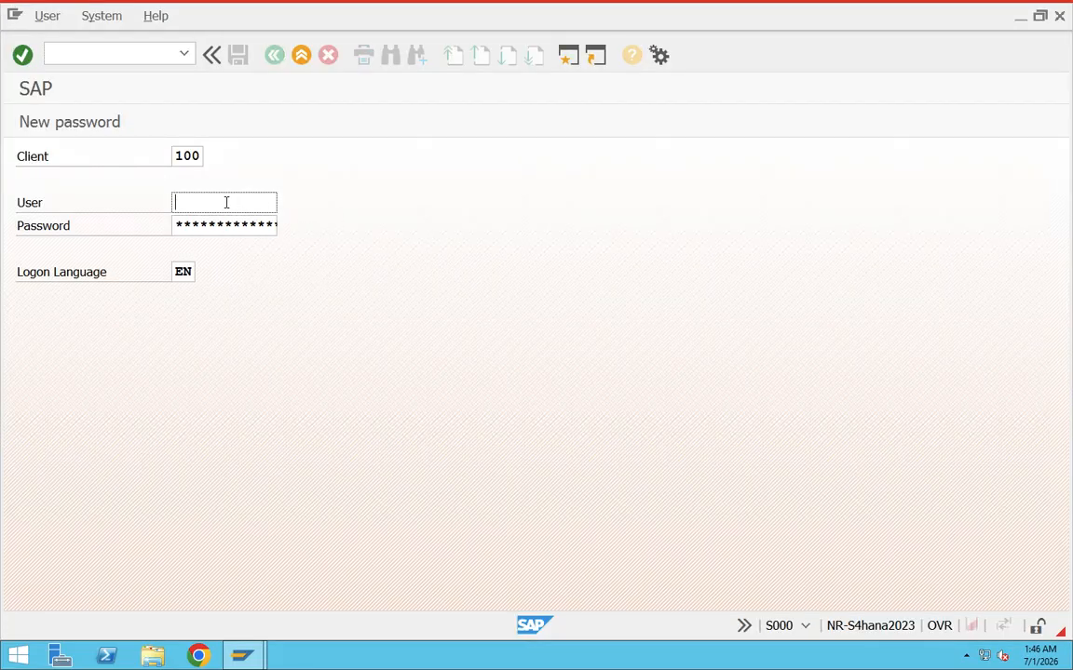
pyautogui.click(227, 202)
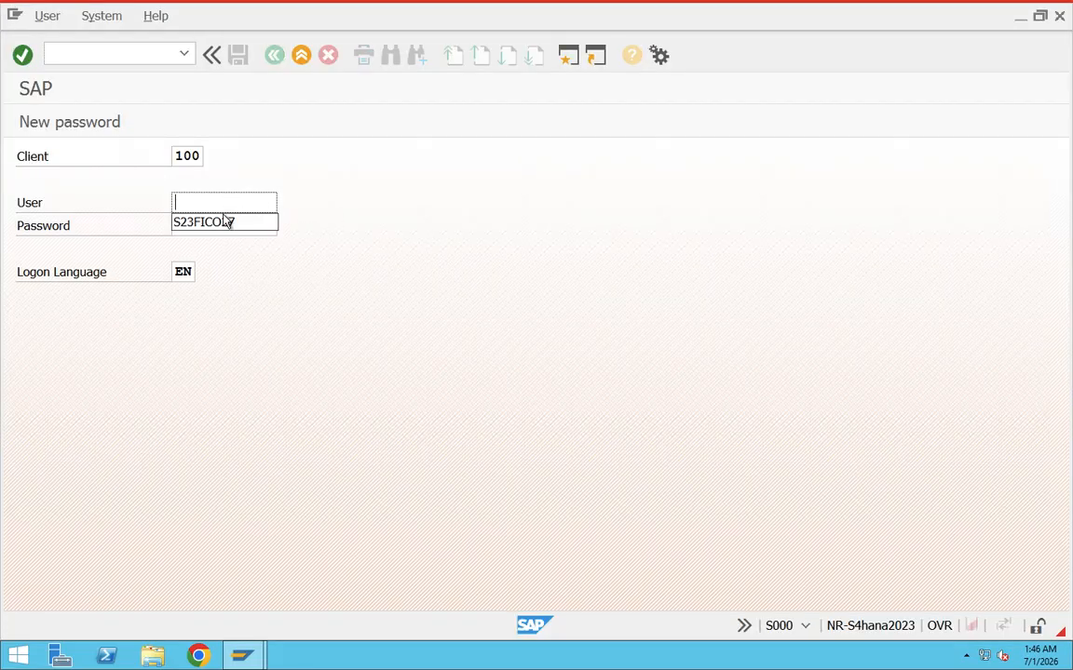
pyautogui.click(223, 224)
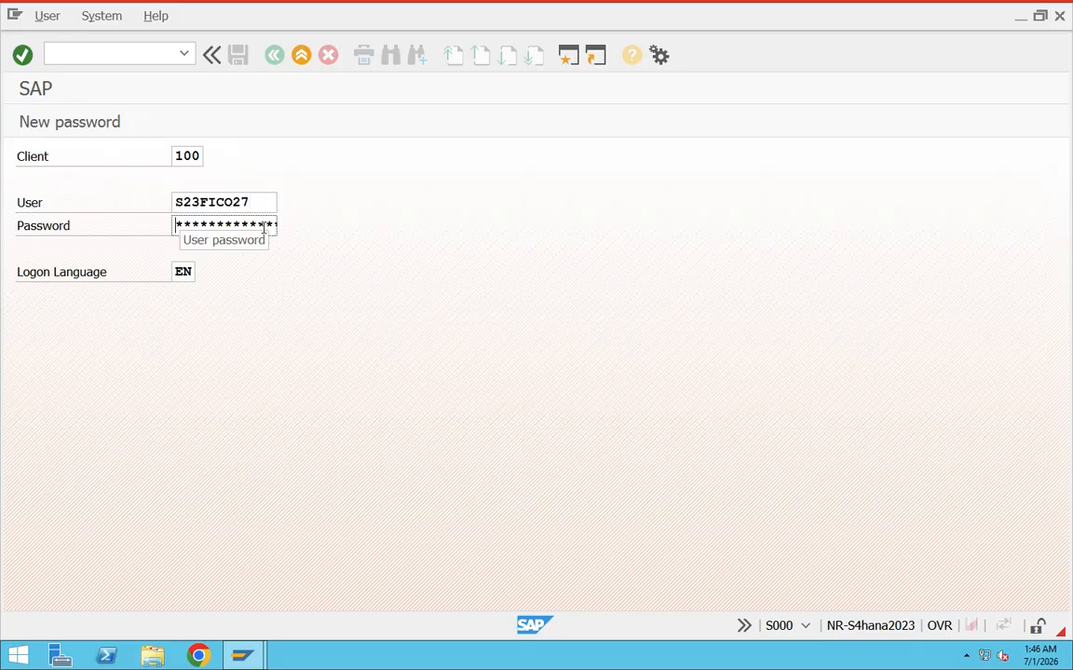
pyautogui.write('********')
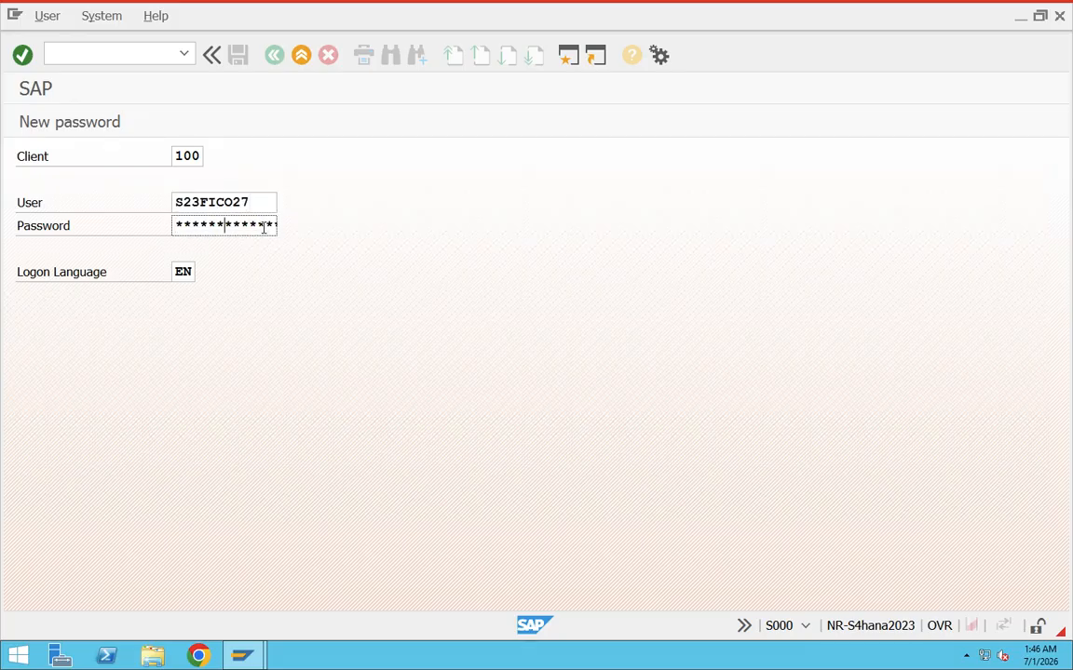
pyautogui.press('Return')
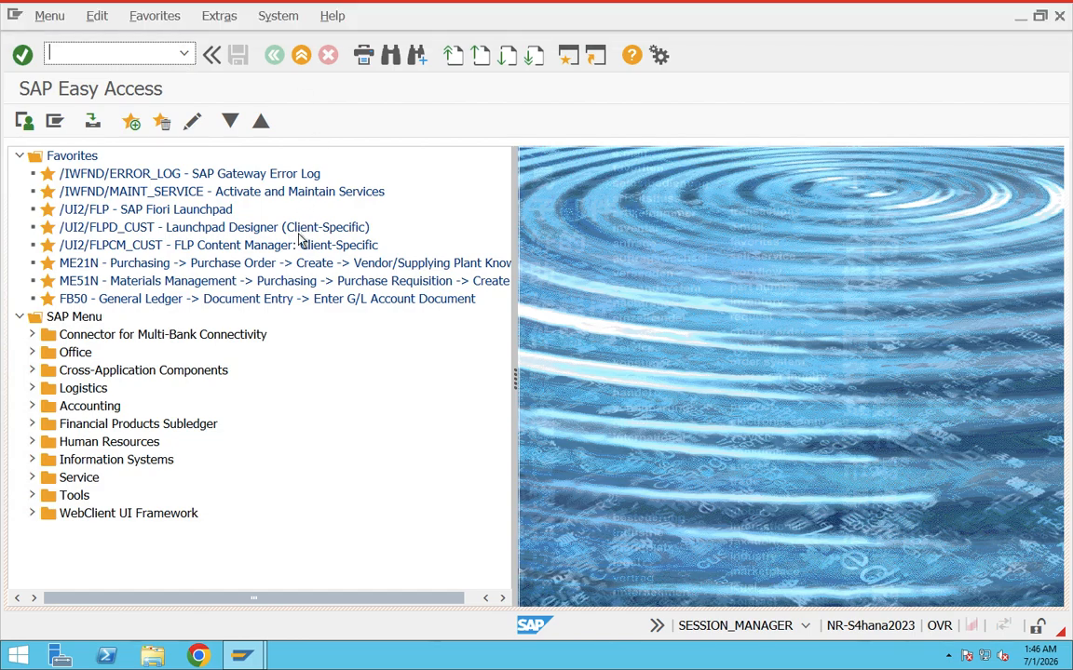
# Open the system status from SAP Easy Access and check which database system is in use.
pyautogui.moveTo(240, 647)
pyautogui.click(308, 607)
pyautogui.click(282, 20)
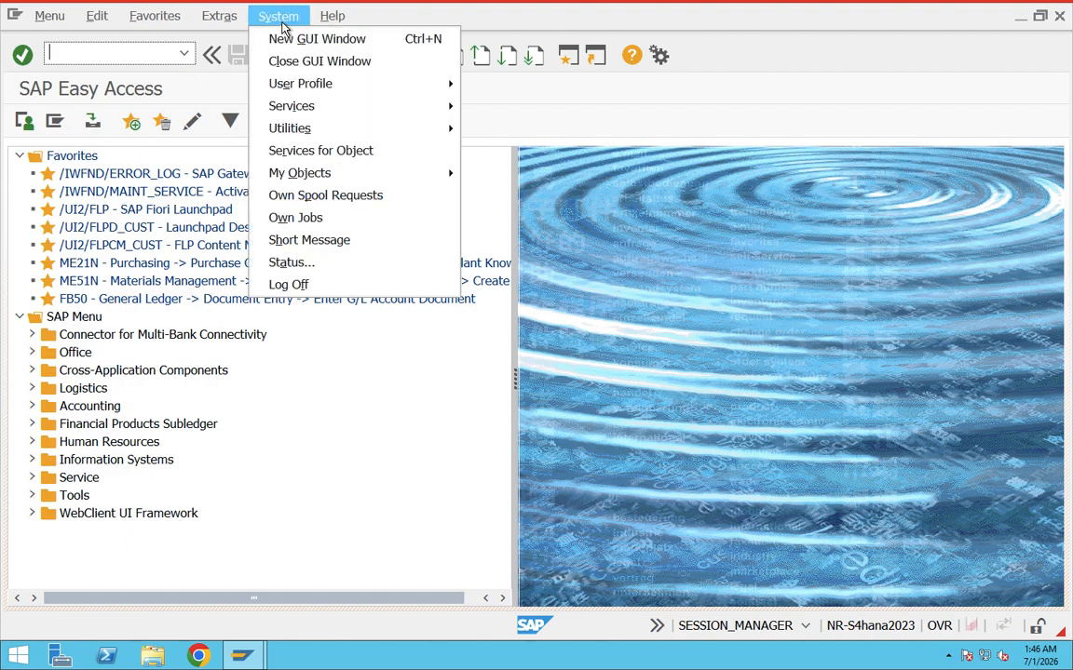
pyautogui.click(291, 263)
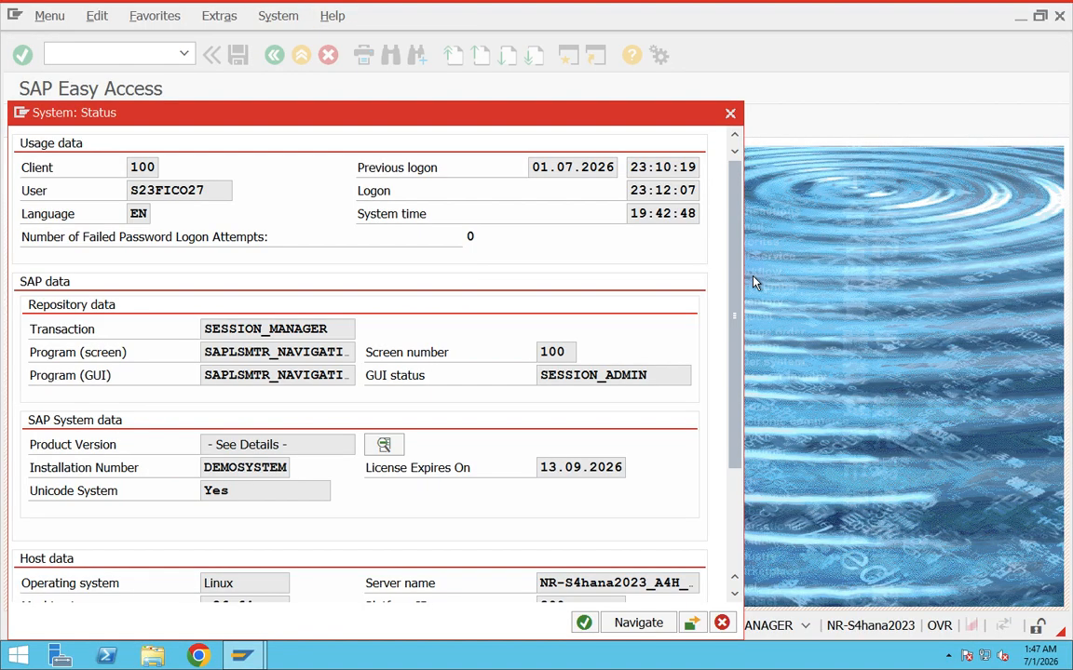
pyautogui.moveTo(352, 112); pyautogui.dragTo(370, 17)
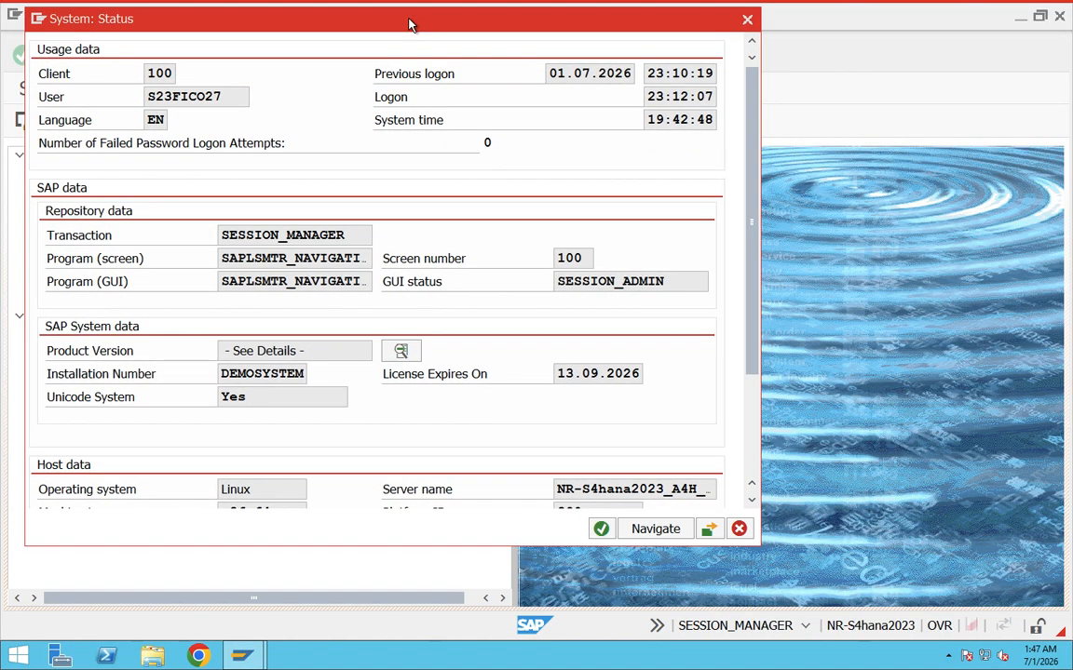
pyautogui.scroll(-3, 466, 372)
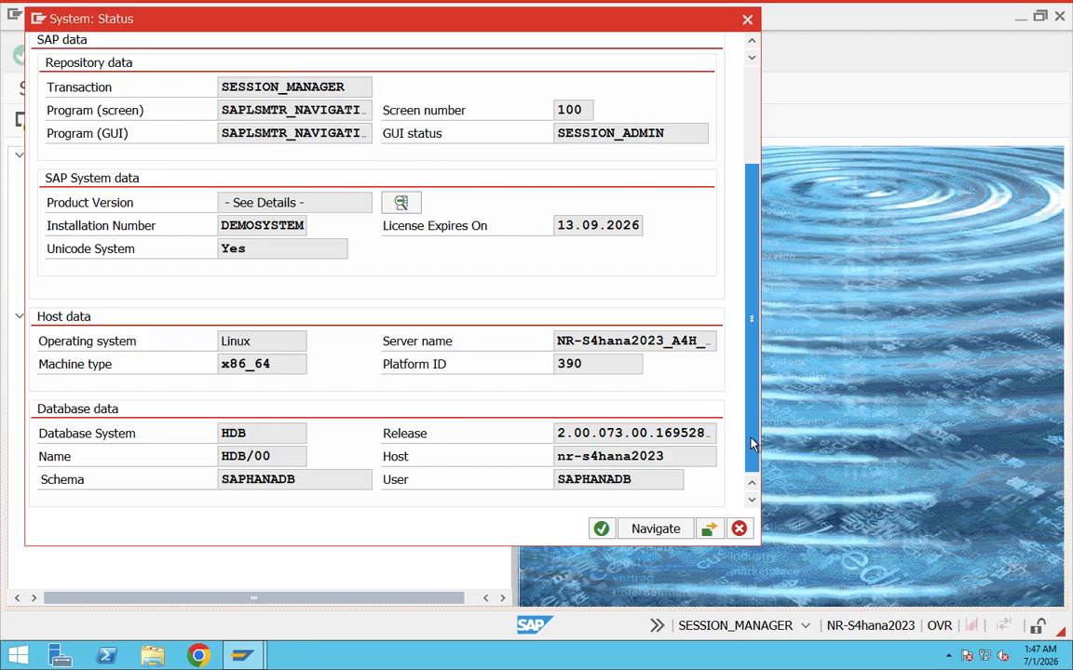
pyautogui.moveTo(289, 436); pyautogui.dragTo(209, 434)
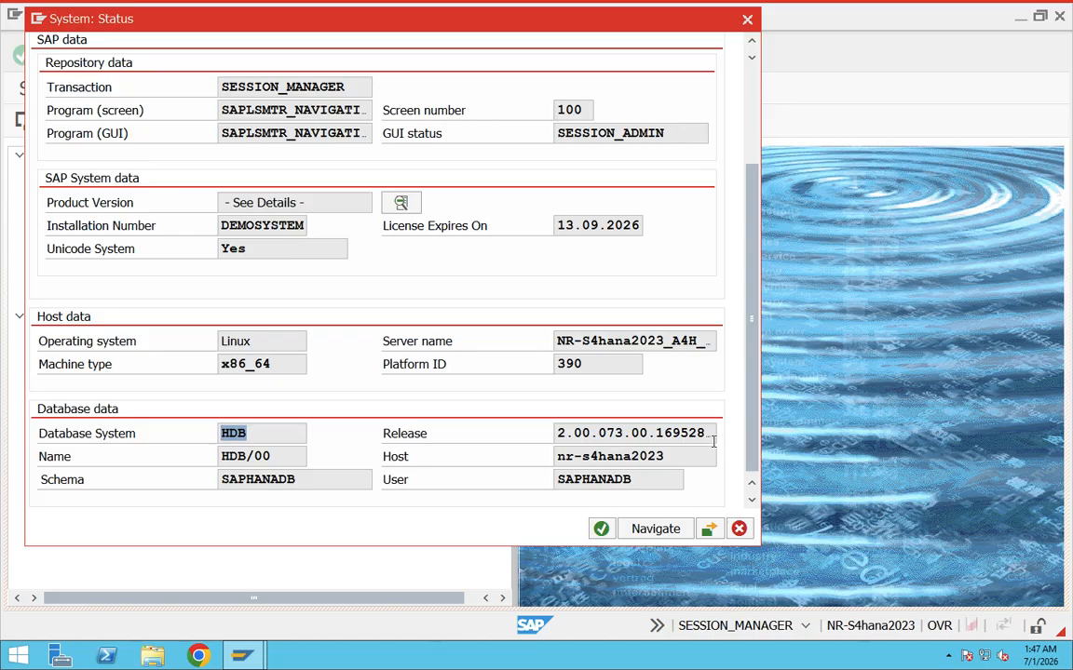
pyautogui.scroll(3, 740, 419)
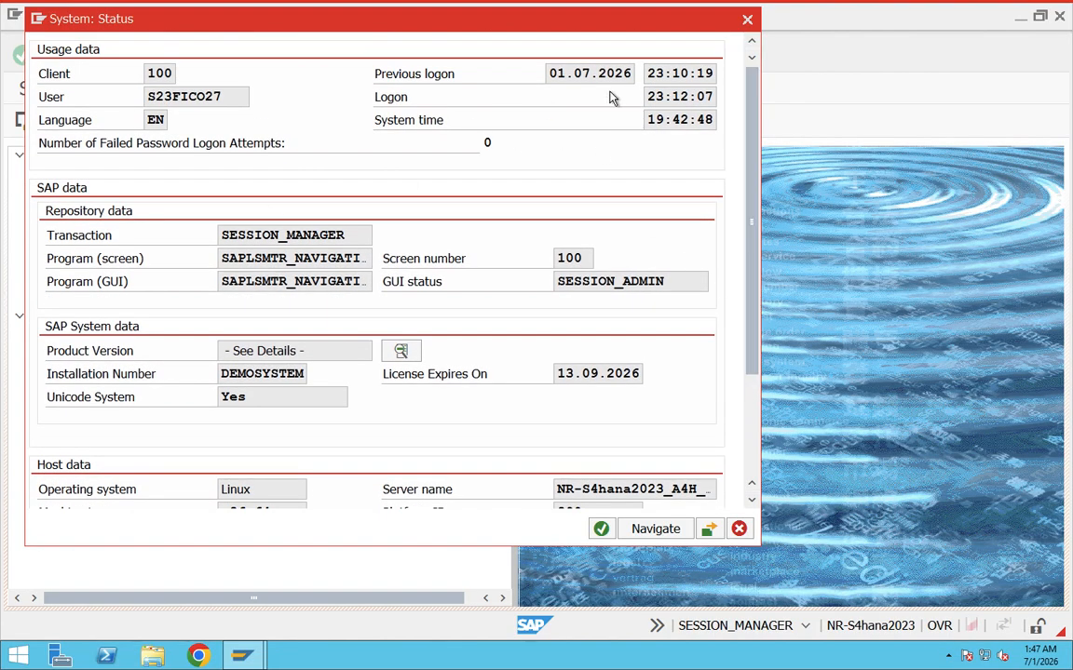
# Examine the previous logon date and time, installation number, operating system and database system in the system status.
pyautogui.moveTo(607, 74); pyautogui.dragTo(574, 73)
pyautogui.doubleClick(656, 70)
pyautogui.scroll(-1, 295, 363)
pyautogui.moveTo(297, 348); pyautogui.dragTo(203, 346)
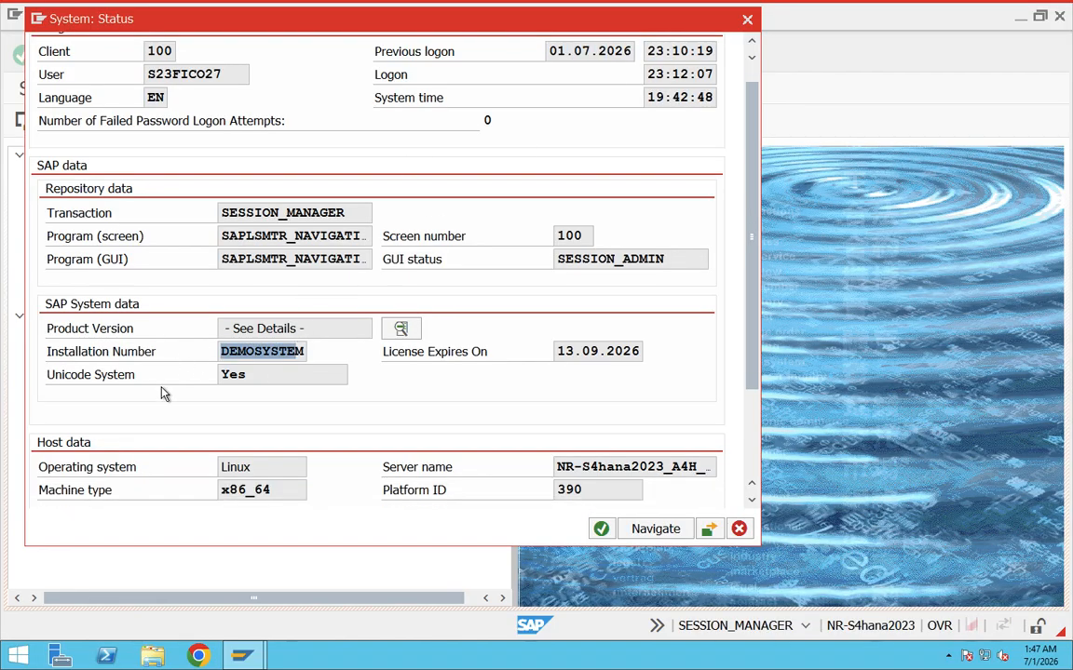
pyautogui.scroll(-2, 163, 393)
pyautogui.moveTo(659, 403); pyautogui.dragTo(398, 411)
pyautogui.scroll(-1, 330, 421)
pyautogui.moveTo(268, 378); pyautogui.dragTo(192, 382)
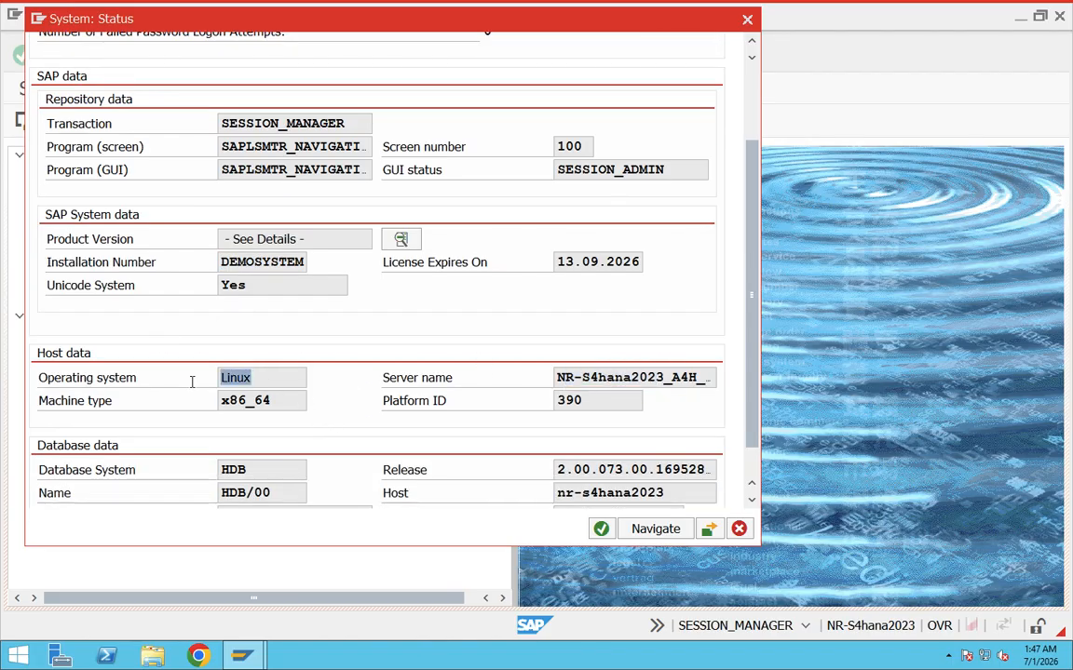
pyautogui.scroll(-1, 298, 401)
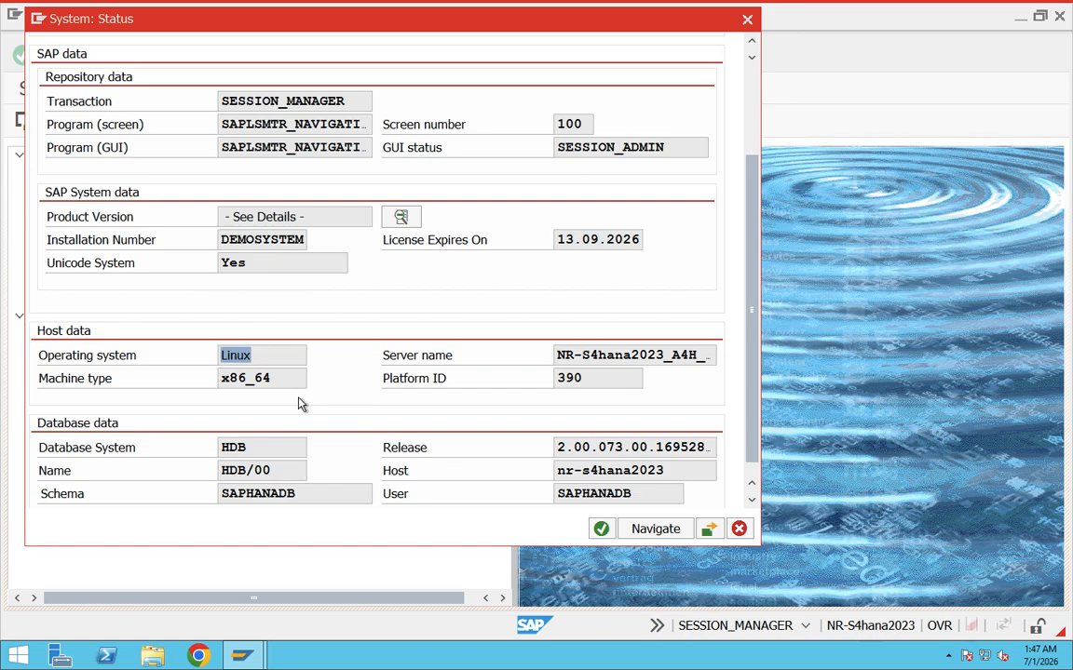
pyautogui.moveTo(257, 434); pyautogui.dragTo(201, 435)
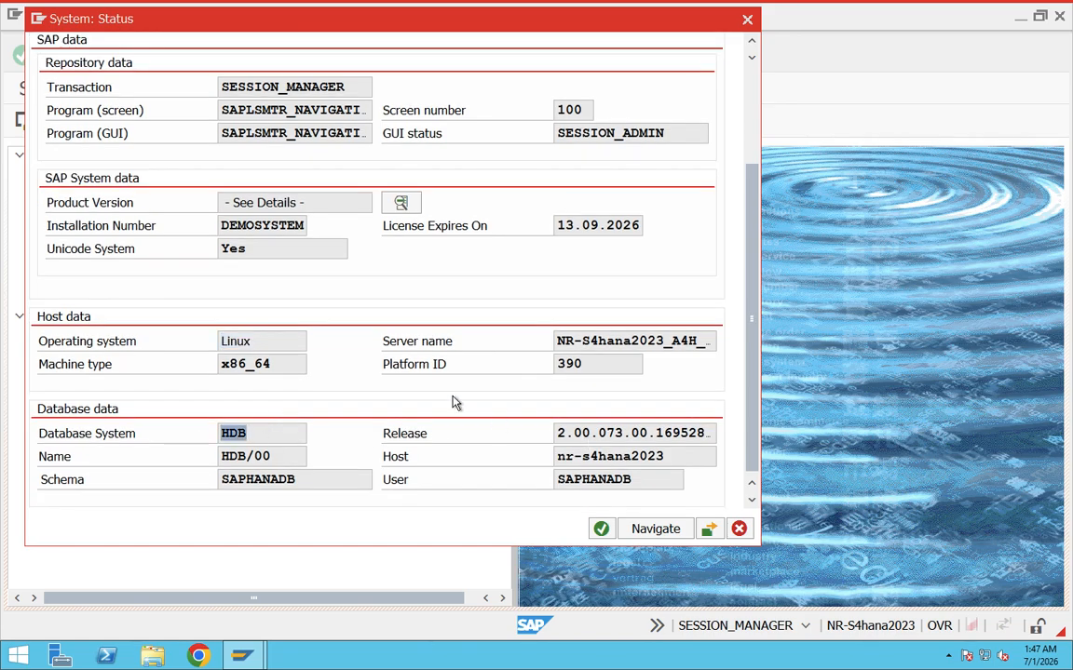
pyautogui.scroll(3, 454, 402)
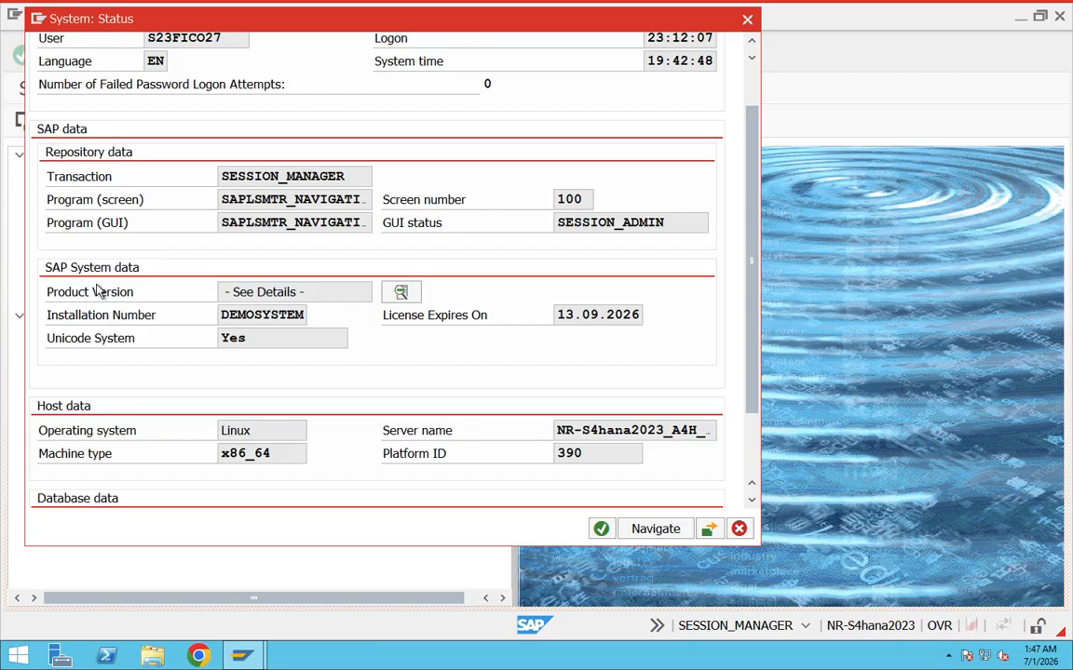
# Open the product version details from the system status and show the installed product versions.
pyautogui.click(65, 293)
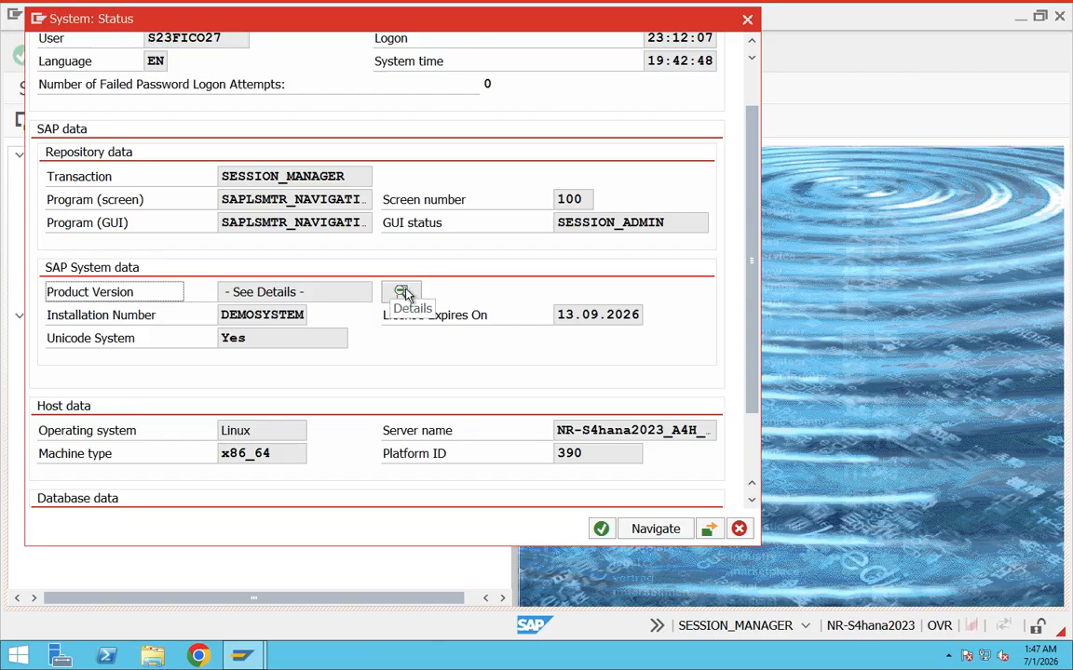
pyautogui.click(404, 294)
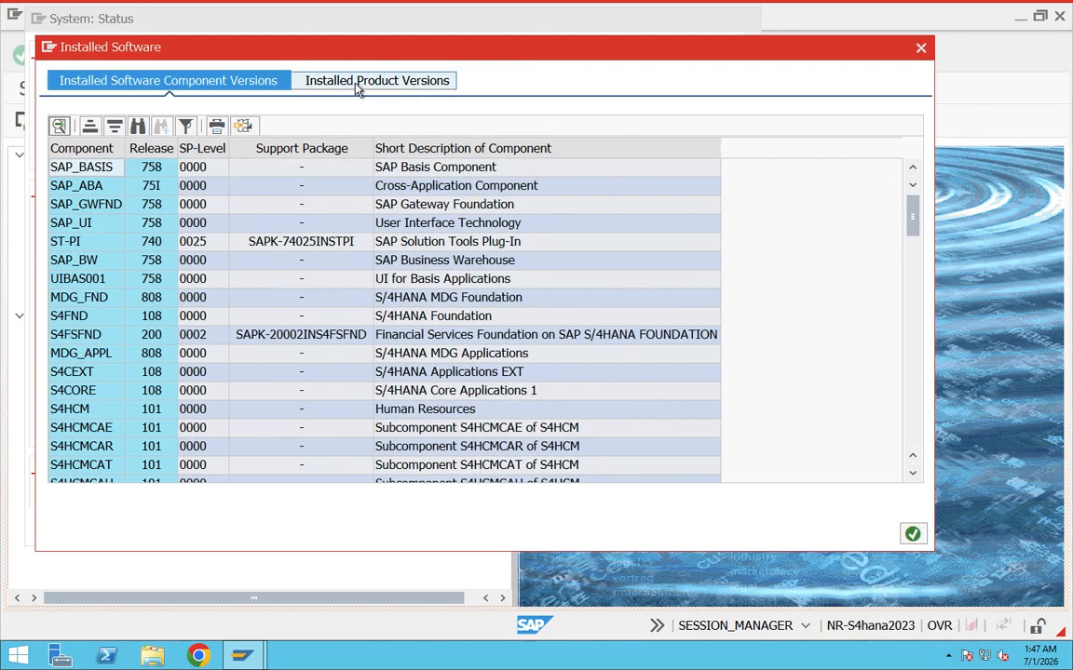
pyautogui.click(407, 81)
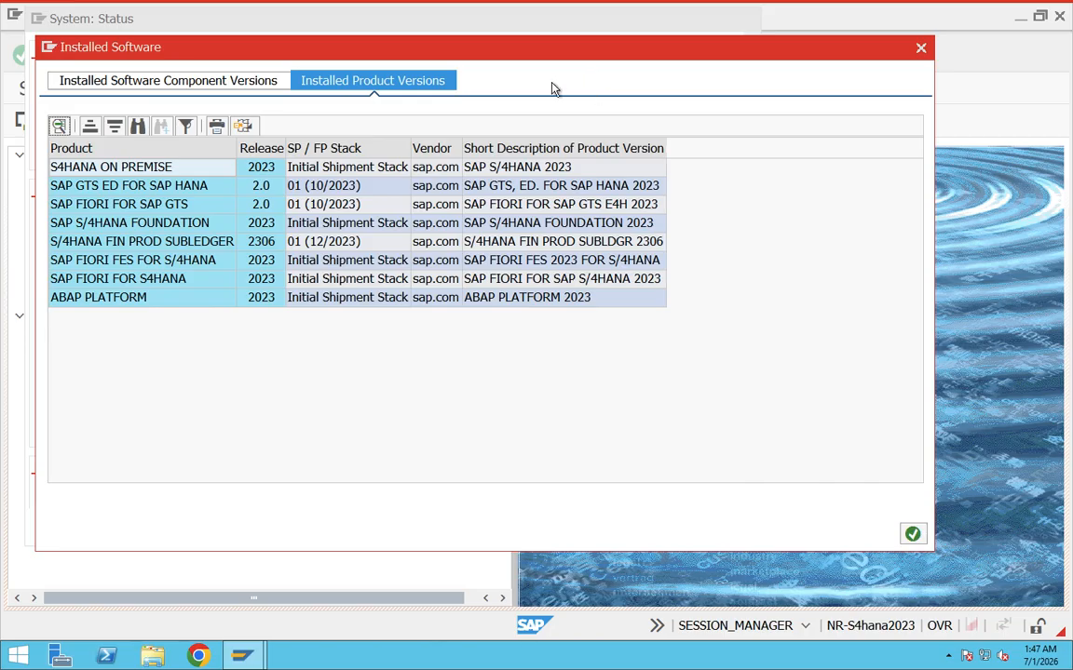
# Examine the releases of S4HANA ON PREMISE and SAP FIORI FOR SAP GTS, and close the installed software and system status windows.
pyautogui.click(264, 147)
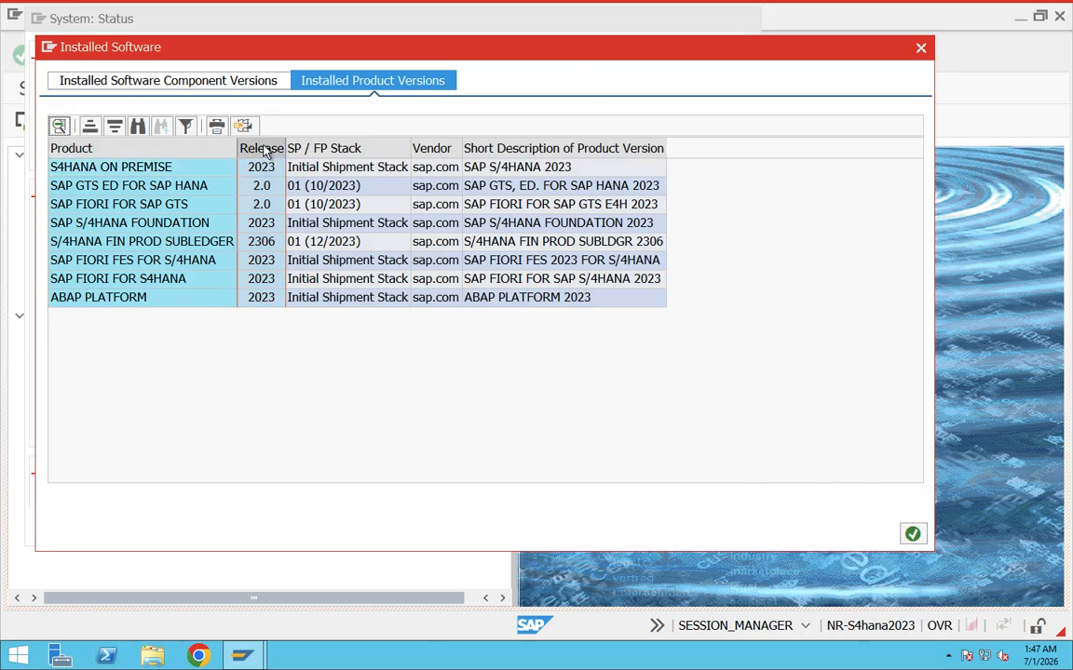
pyautogui.click(149, 169)
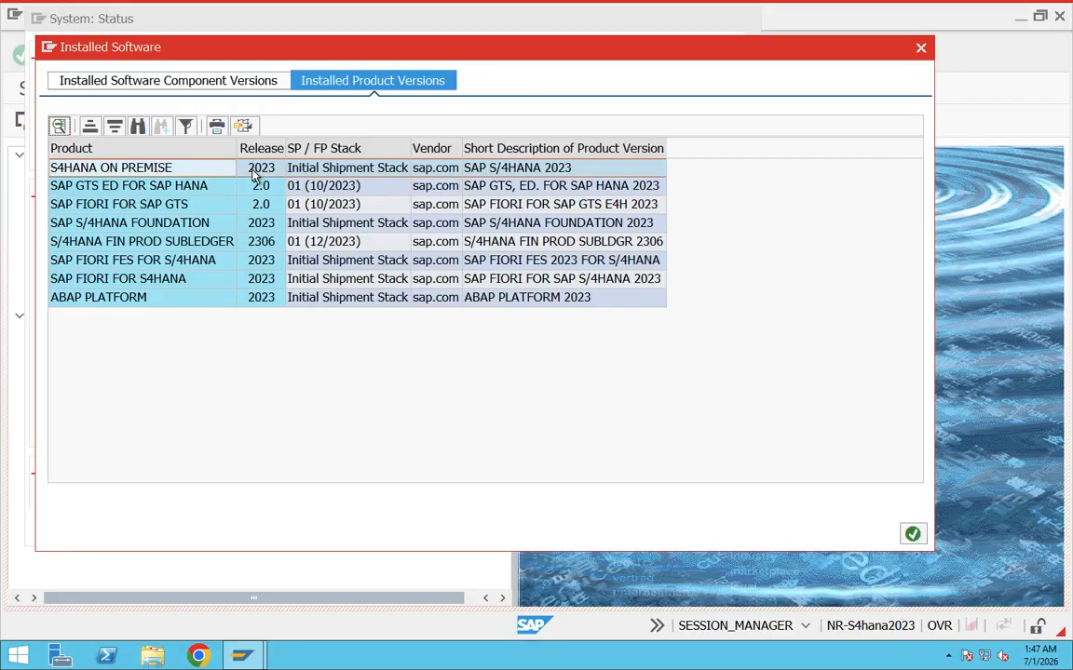
pyautogui.click(253, 170)
pyautogui.click(255, 151)
pyautogui.click(165, 170)
pyautogui.click(244, 169)
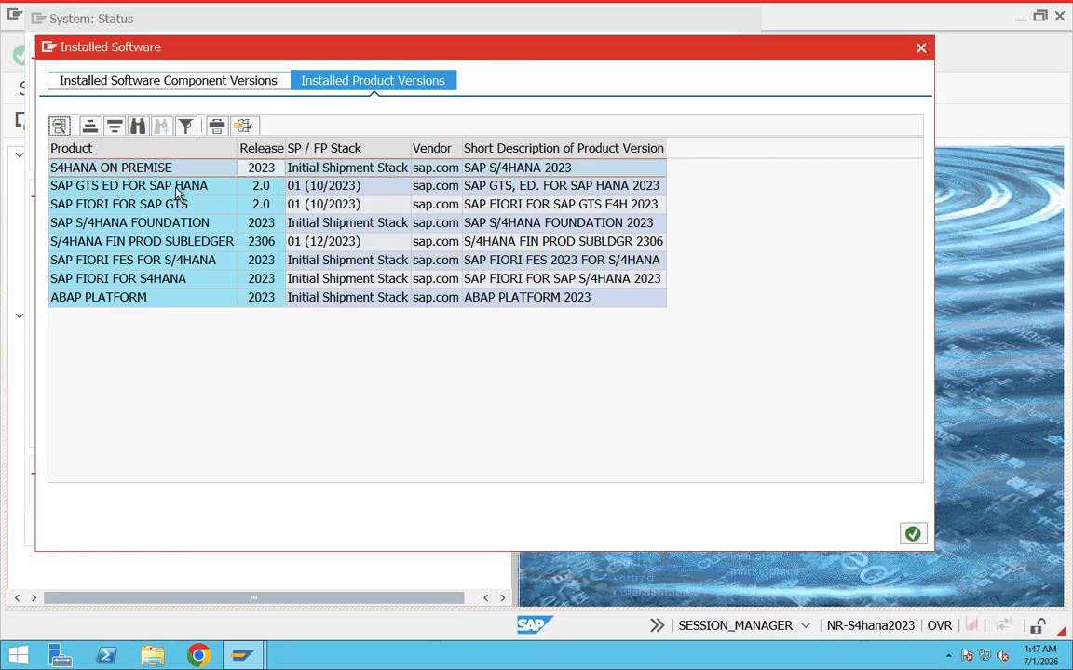
pyautogui.click(265, 205)
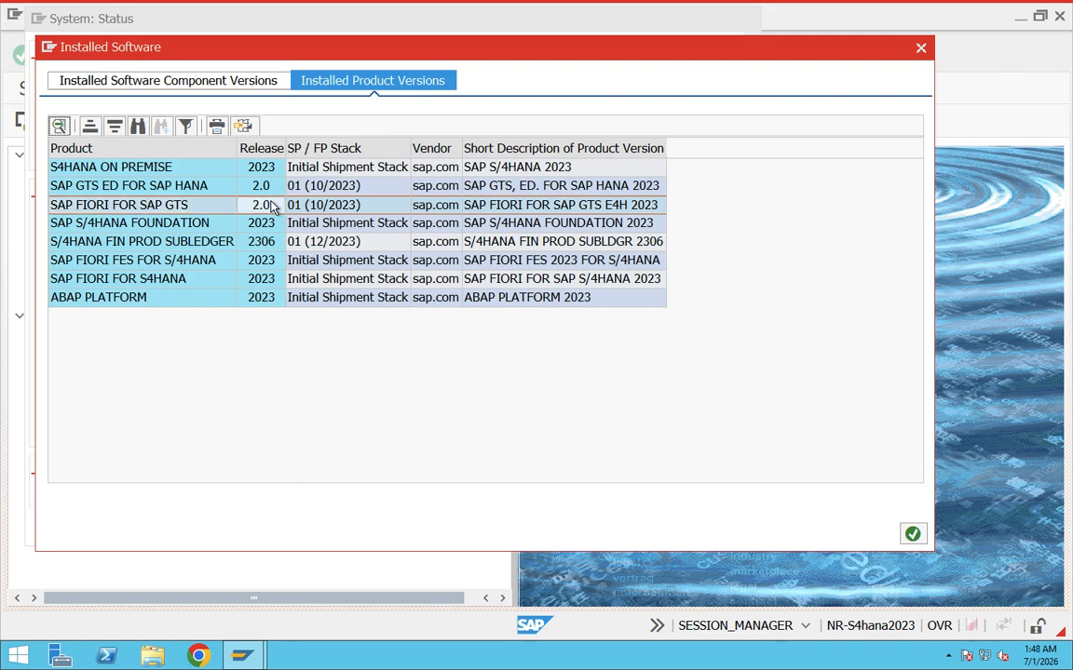
pyautogui.click(260, 169)
pyautogui.click(260, 149)
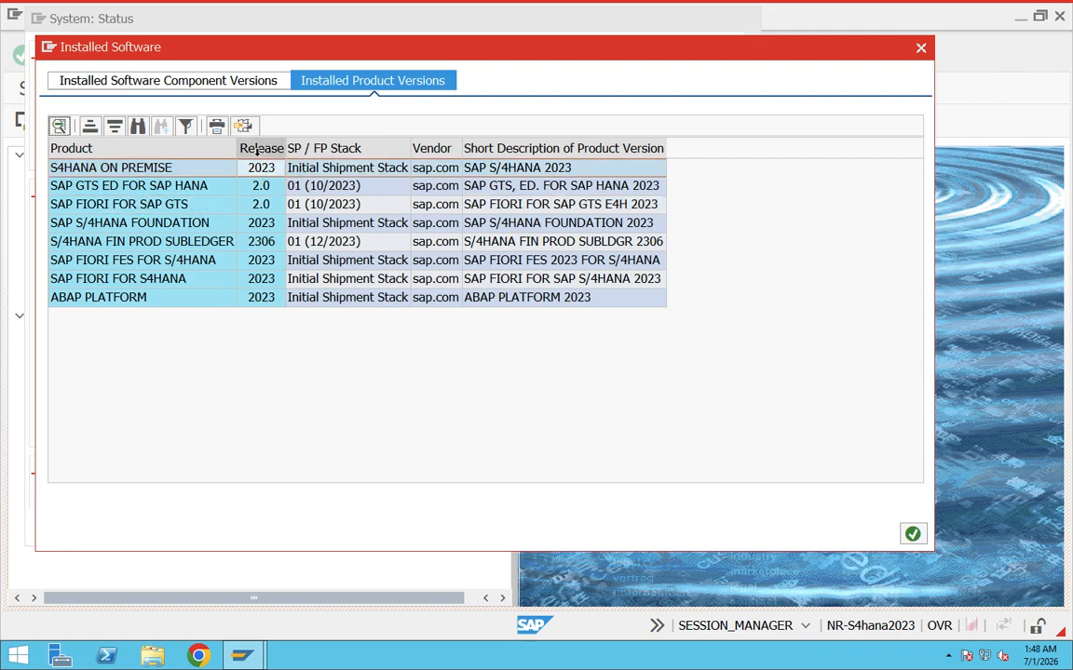
pyautogui.click(262, 169)
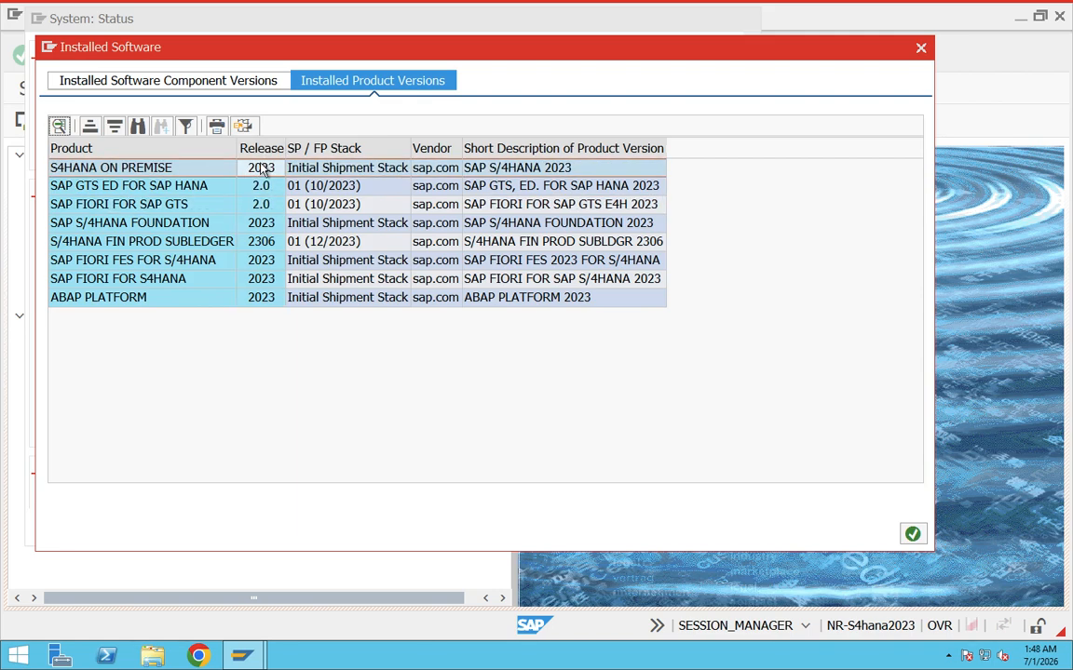
pyautogui.click(923, 48)
pyautogui.click(744, 17)
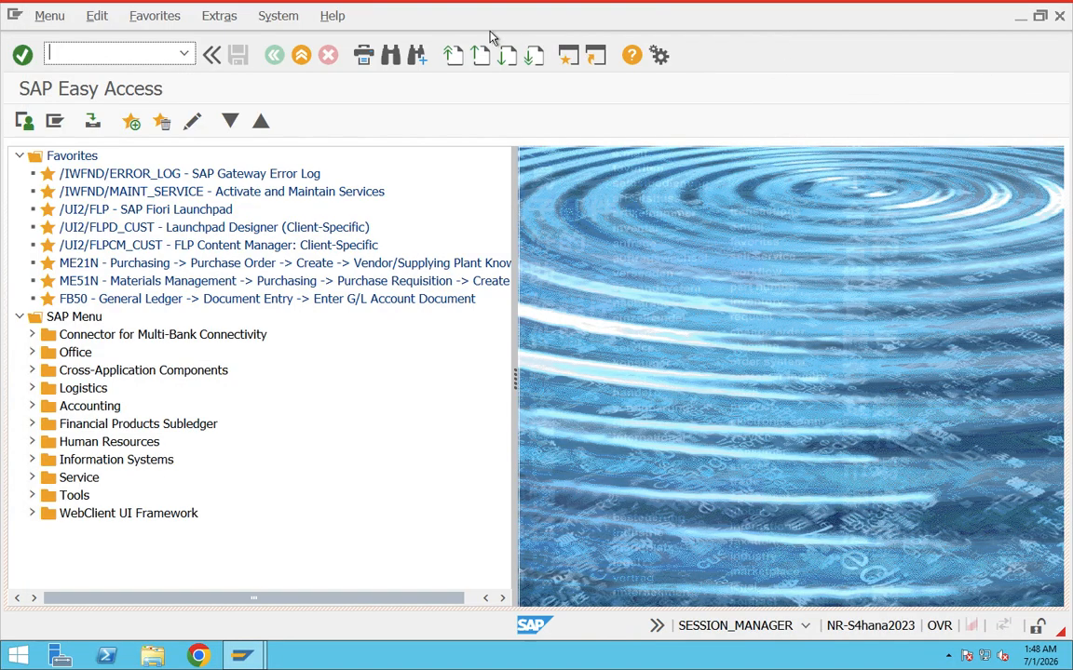
# Open the system status from SAP Easy Access and examine the operating system, database system and database user in the host and database data.
pyautogui.click(302, 18)
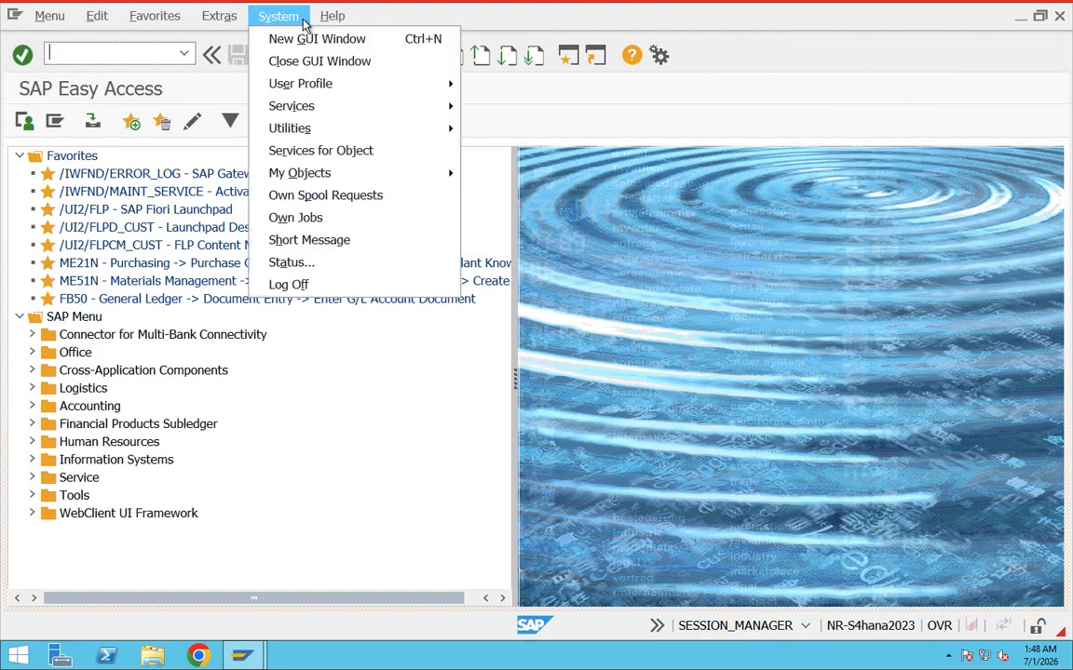
pyautogui.click(291, 262)
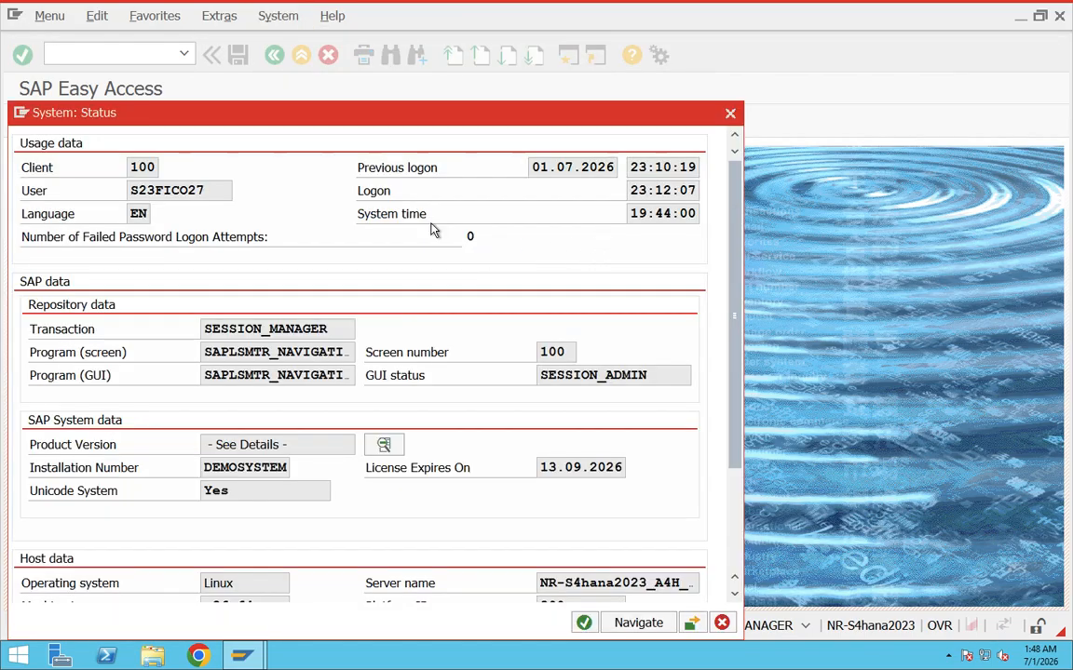
pyautogui.moveTo(372, 119); pyautogui.dragTo(395, 19)
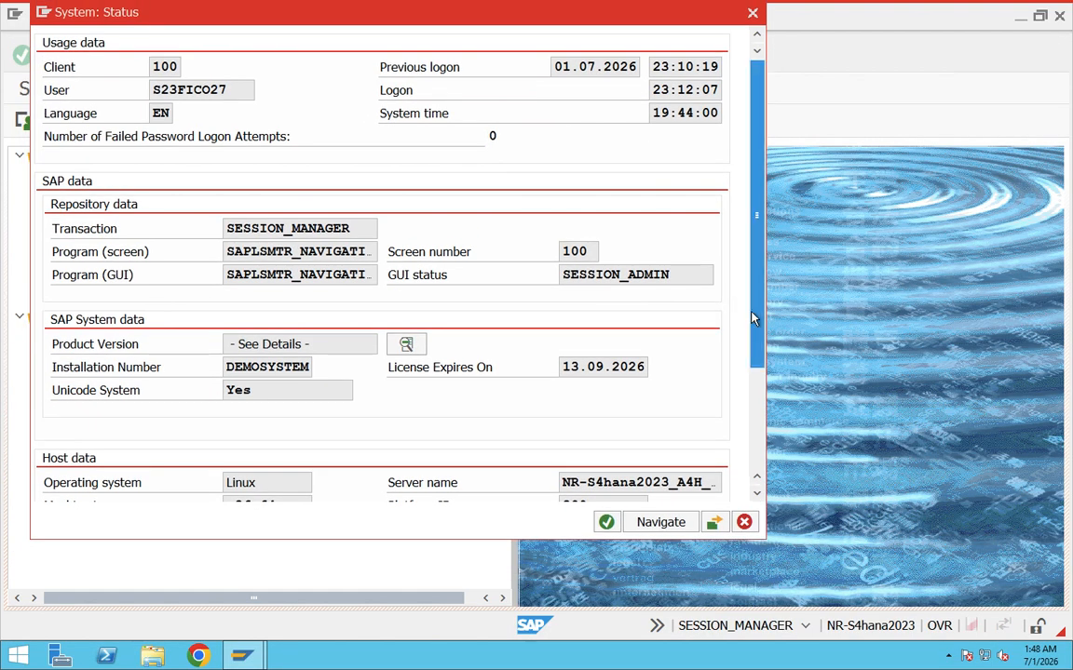
pyautogui.scroll(-3, 754, 318)
pyautogui.doubleClick(236, 431)
pyautogui.moveTo(255, 335); pyautogui.dragTo(209, 332)
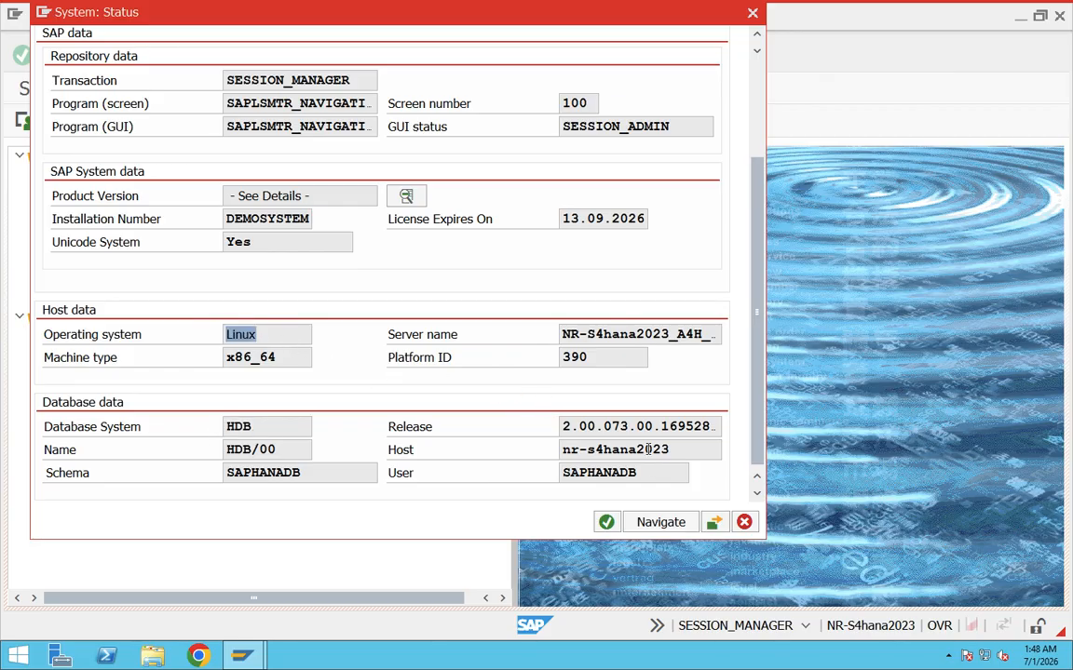
pyautogui.scroll(1, 646, 450)
pyautogui.moveTo(668, 480); pyautogui.dragTo(535, 486)
pyautogui.scroll(2, 422, 388)
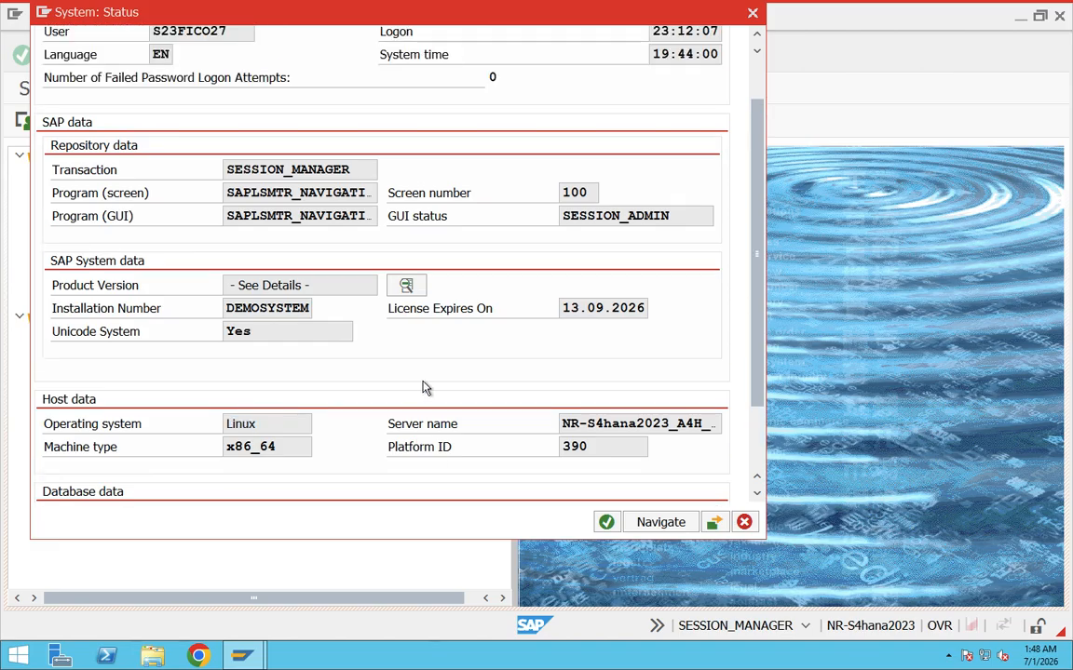
pyautogui.scroll(1, 422, 388)
# Check the releases of S4HANA ON PREMISE and SAP FIORI FOR SAP GTS in the installed product versions, and close both status windows.
pyautogui.click(408, 316)
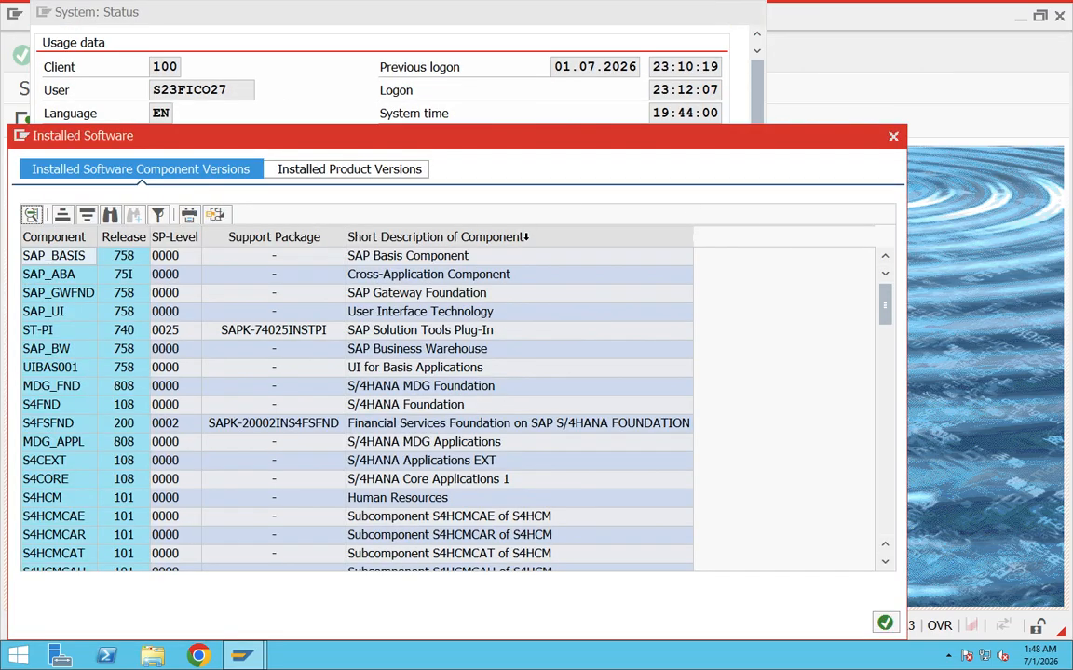
pyautogui.click(398, 172)
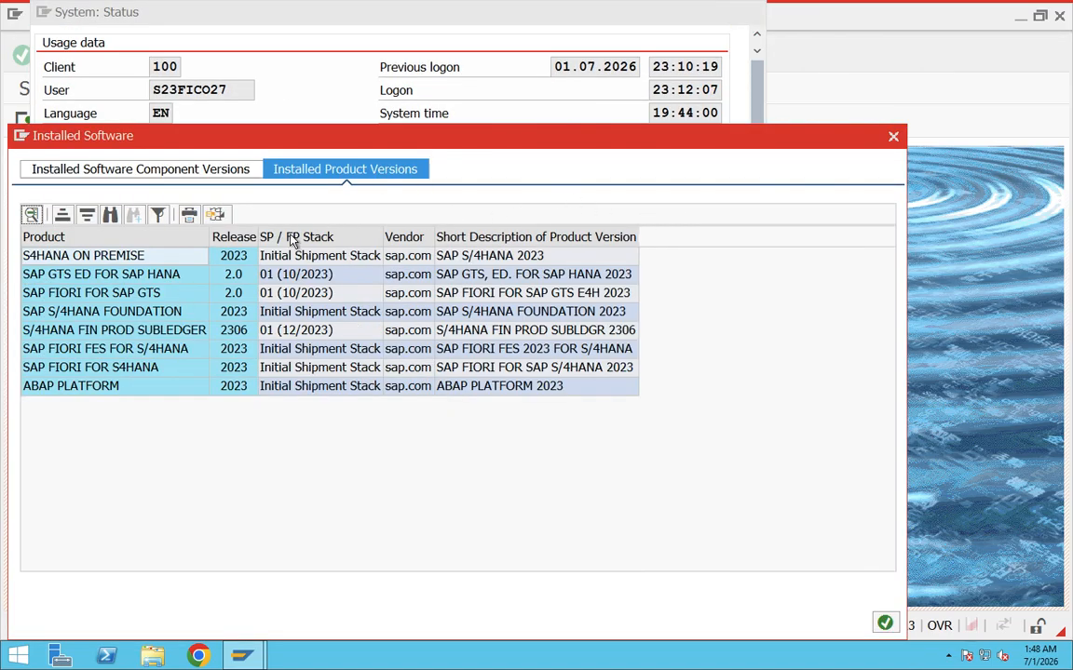
pyautogui.click(221, 249)
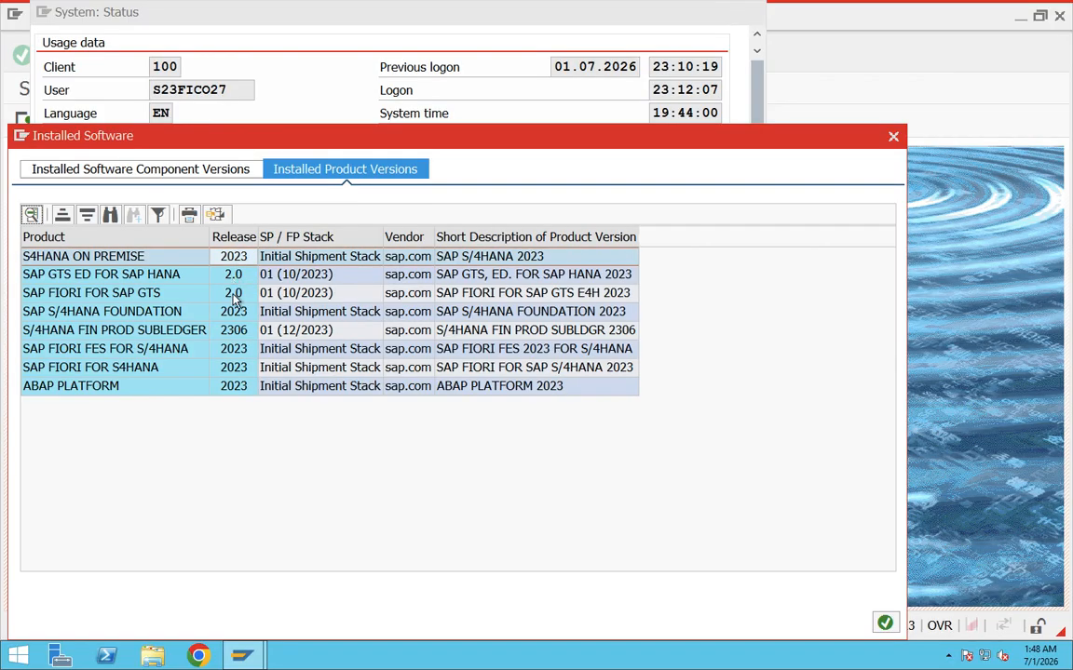
pyautogui.click(233, 294)
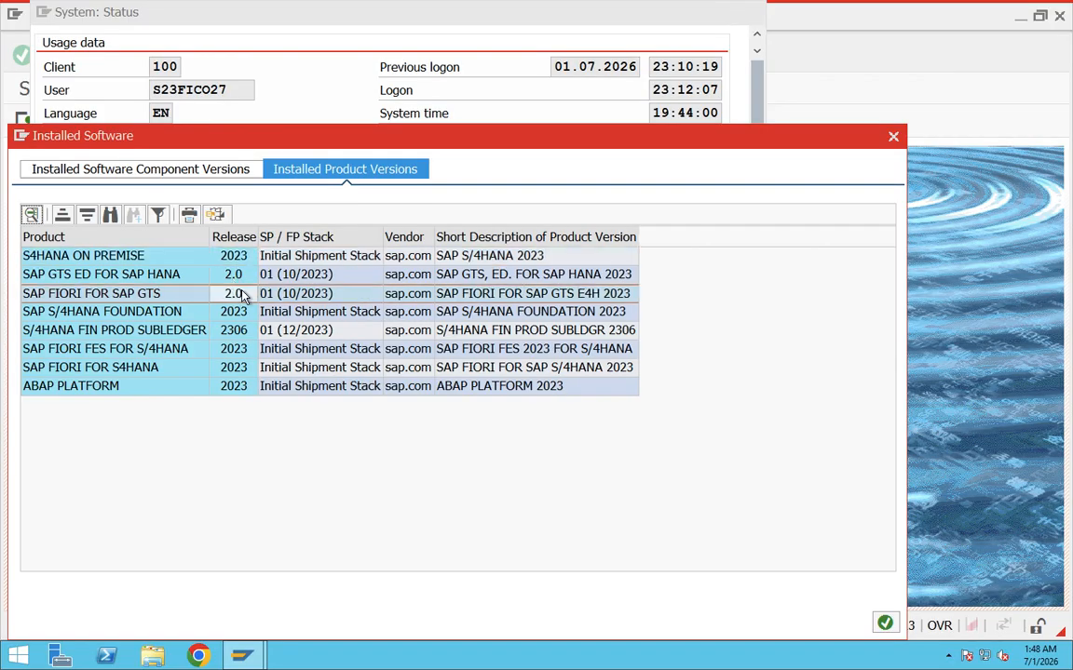
pyautogui.click(893, 138)
pyautogui.click(753, 11)
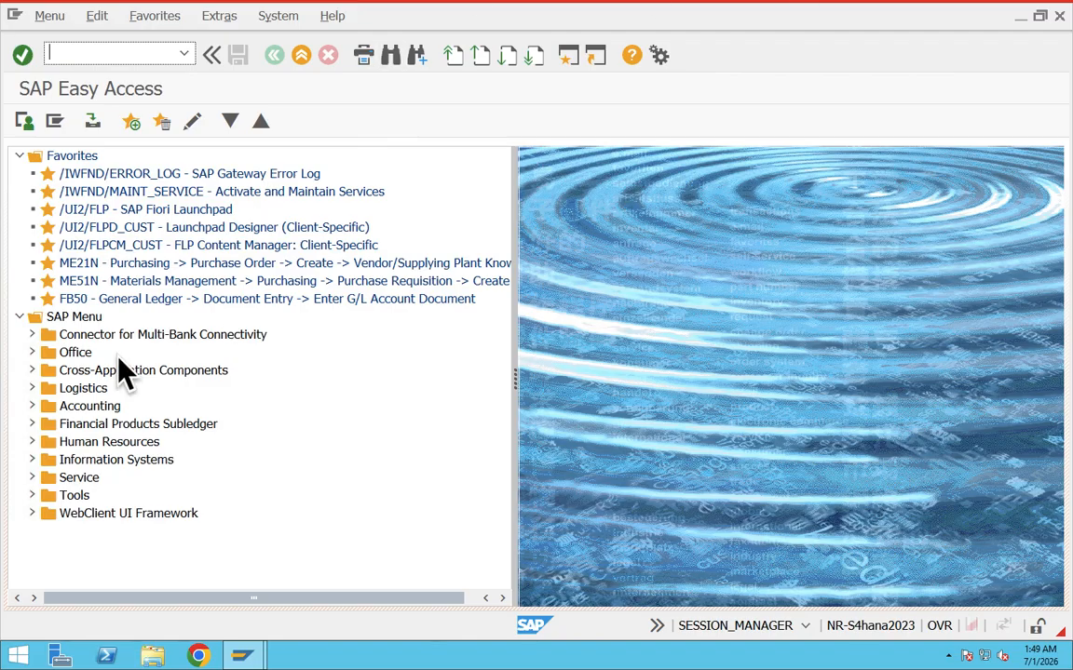
# Expand Logistics in the SAP Menu and open its Sales and Distribution folder.
pyautogui.click(84, 387)
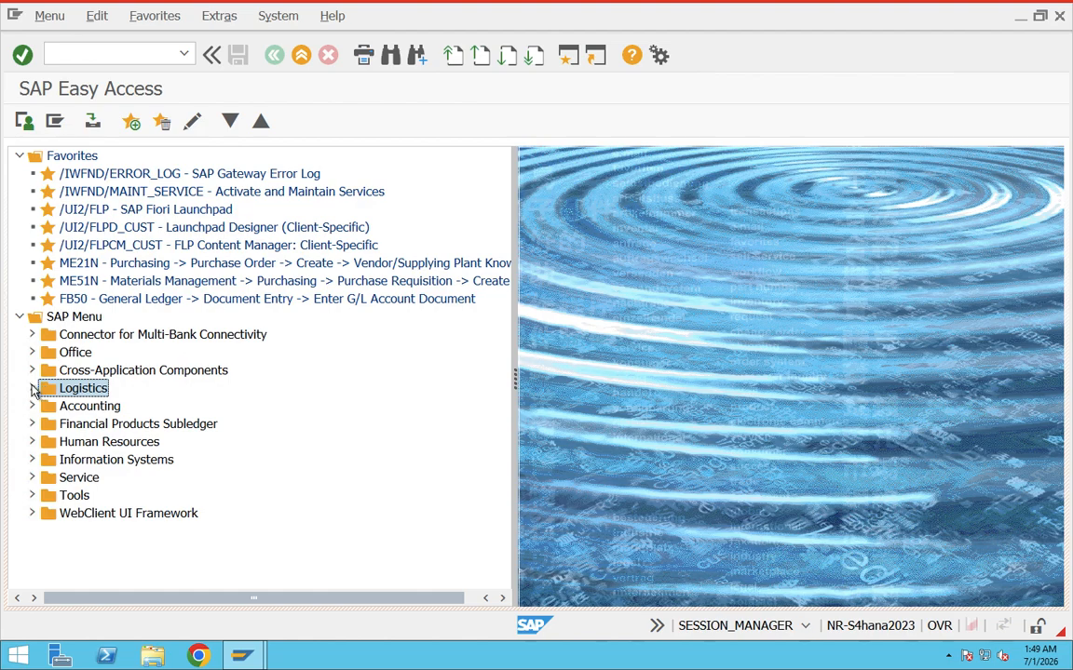
pyautogui.click(32, 388)
pyautogui.scroll(-1, 308, 394)
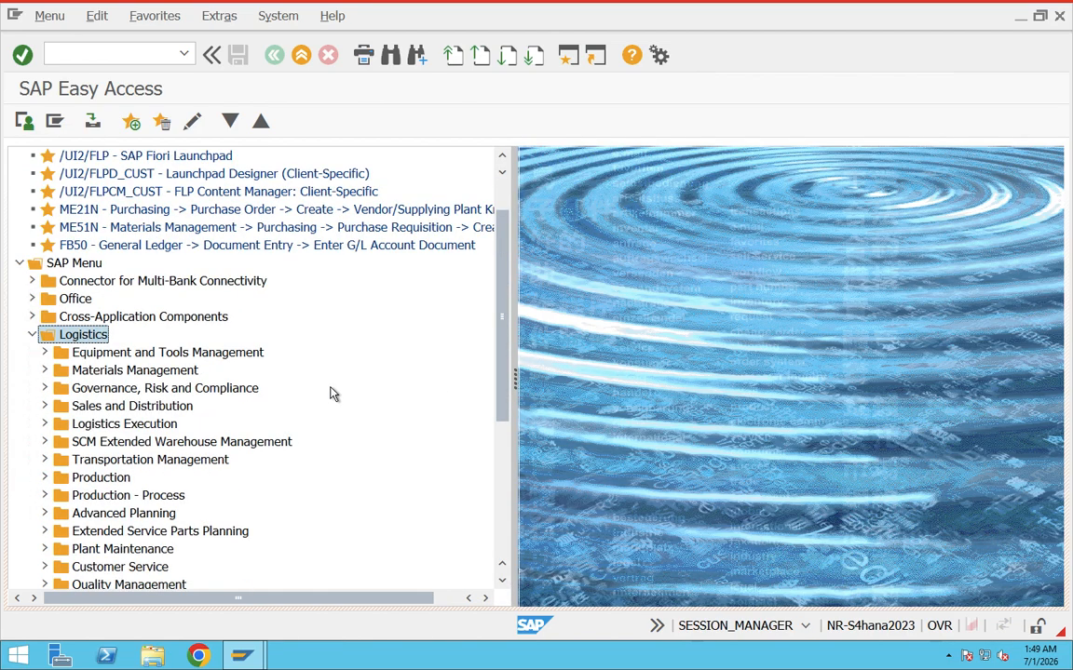
pyautogui.click(123, 406)
pyautogui.click(93, 337)
pyautogui.click(108, 410)
pyautogui.click(44, 406)
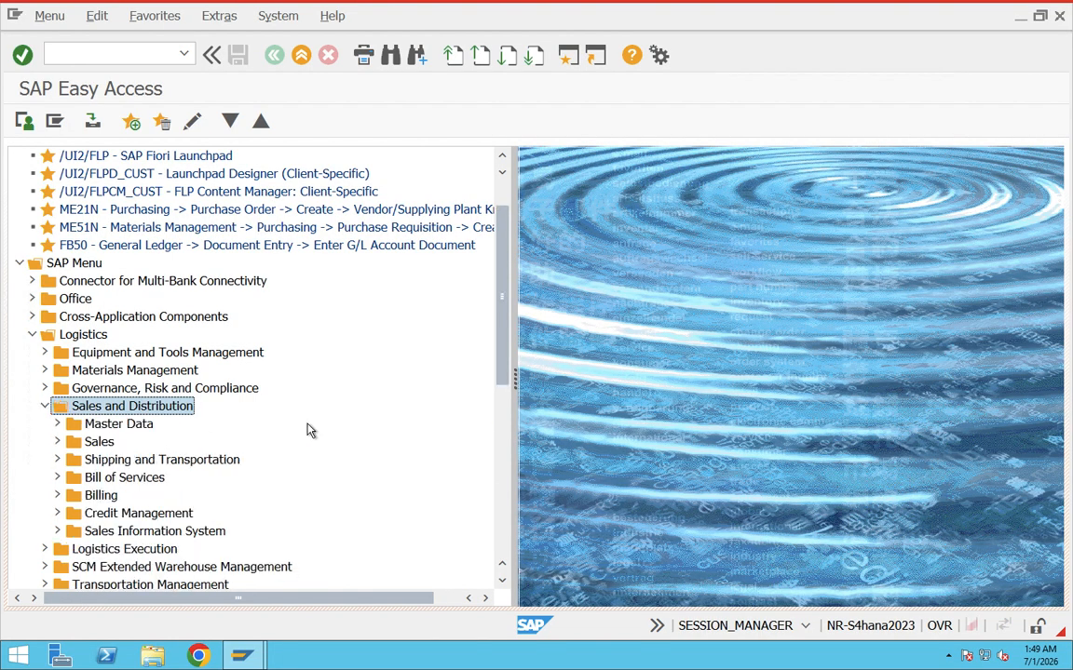
# View the Master Data subfolders of Sales and Distribution, including Business Partner, and collapse Master Data again.
pyautogui.scroll(-1, 280, 419)
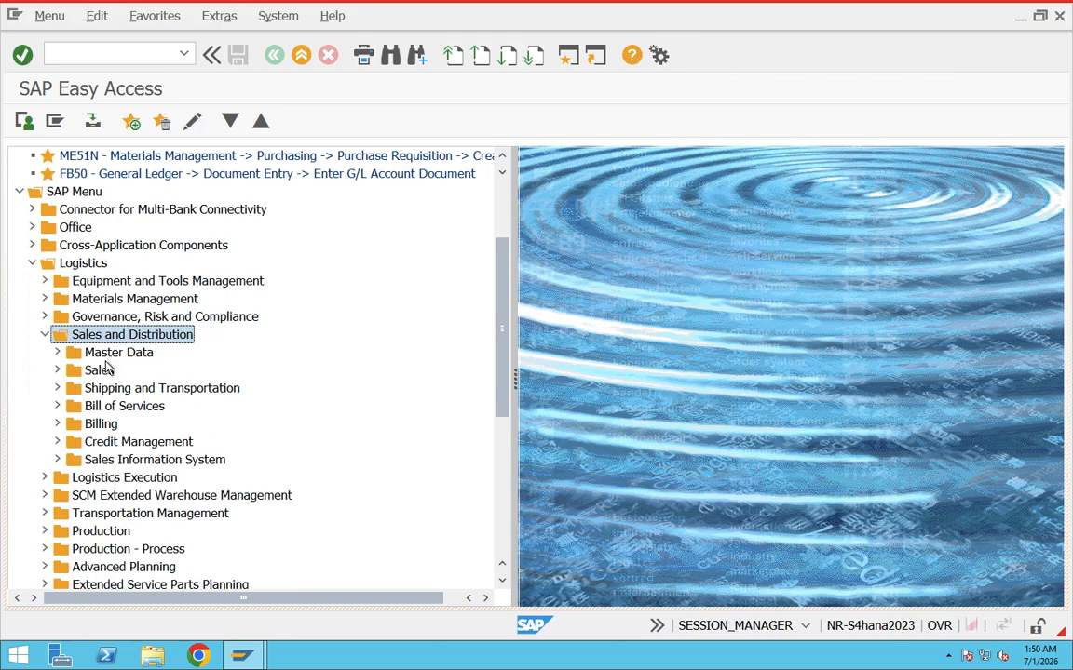
pyautogui.click(58, 354)
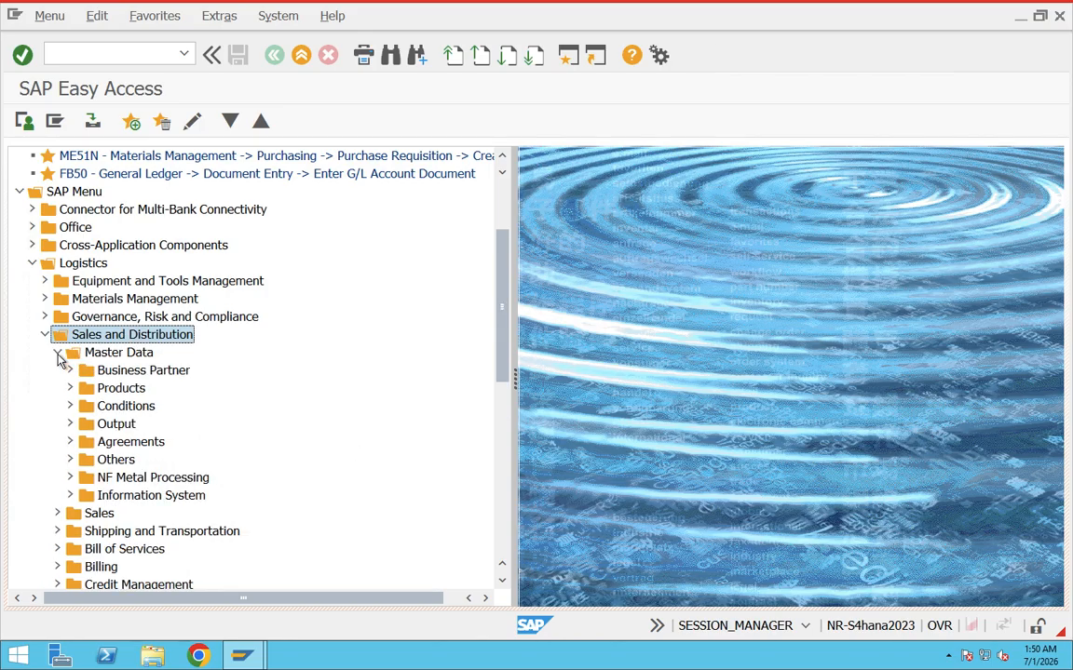
pyautogui.click(109, 373)
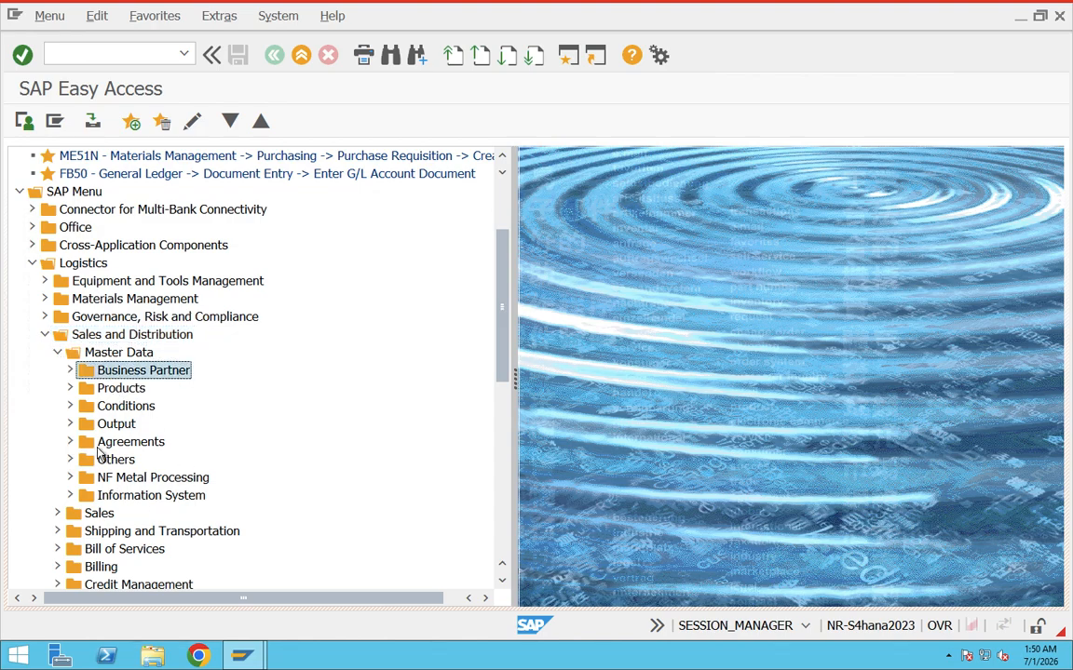
pyautogui.click(58, 353)
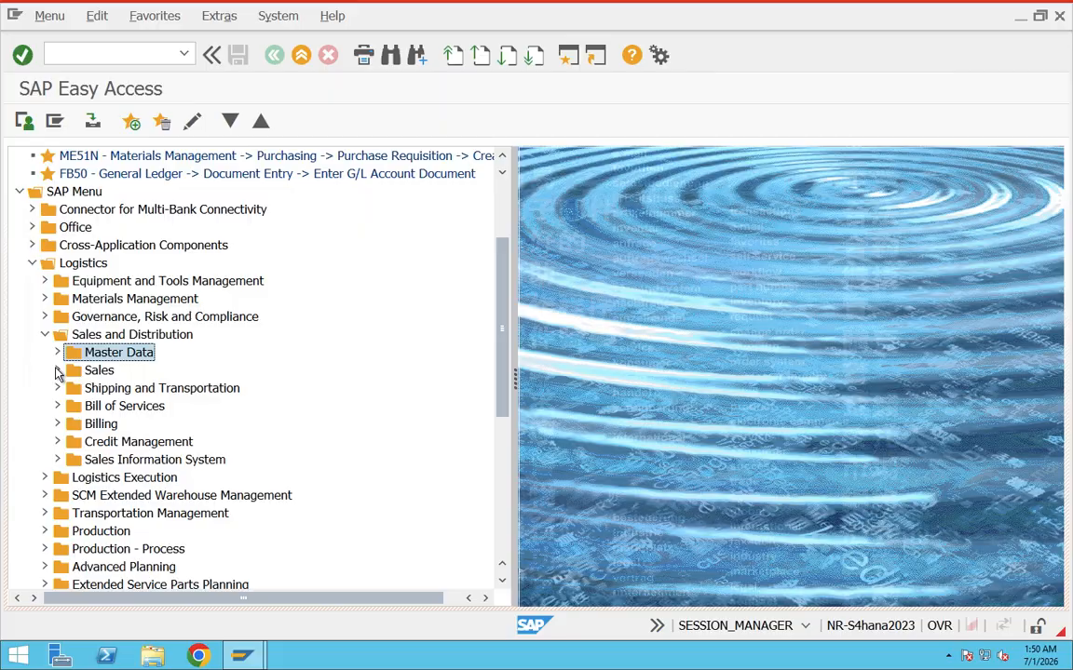
# Look through the Sales folder's Inquiry, Quotation, Order, Contract and Backorders entries, and collapse the Sales folder.
pyautogui.click(58, 370)
pyautogui.click(93, 389)
pyautogui.click(101, 407)
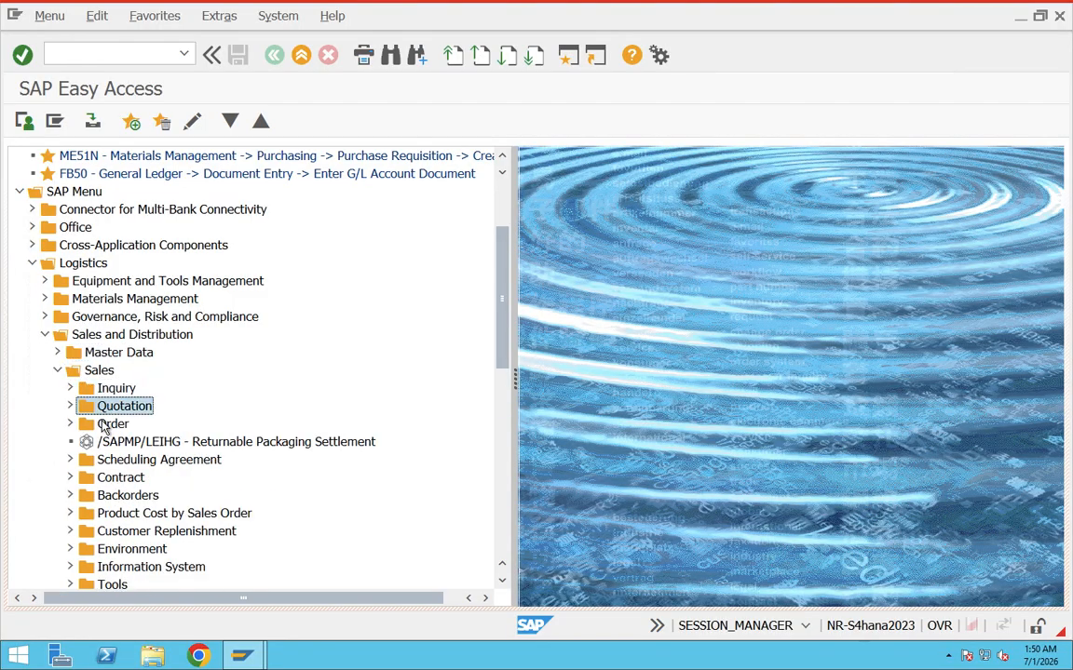
pyautogui.click(104, 424)
pyautogui.click(106, 478)
pyautogui.click(110, 496)
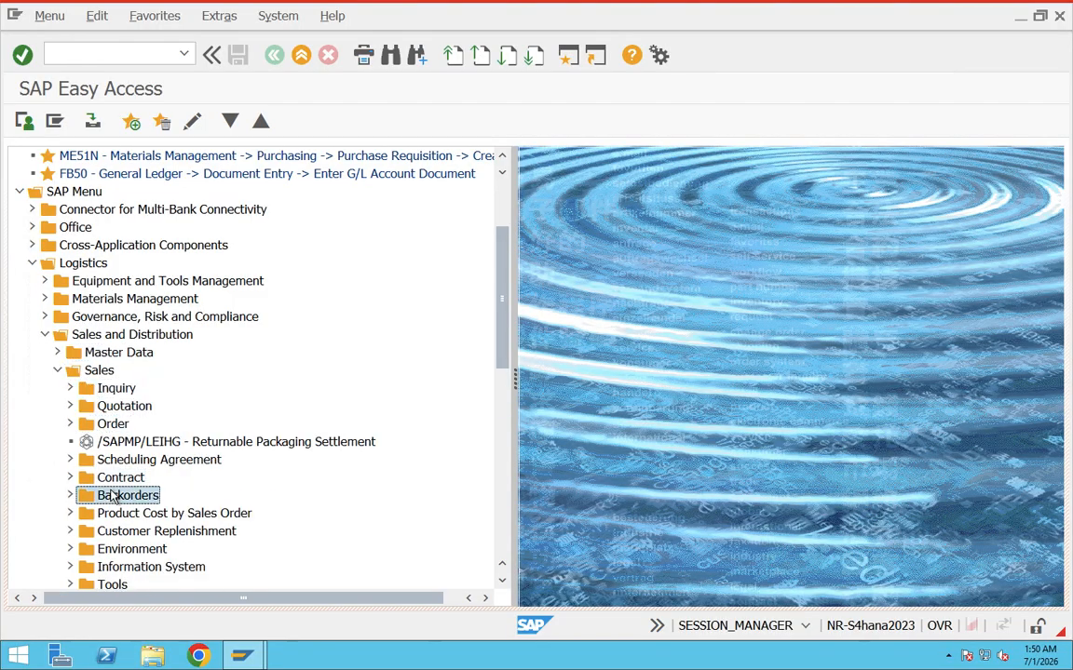
pyautogui.click(56, 372)
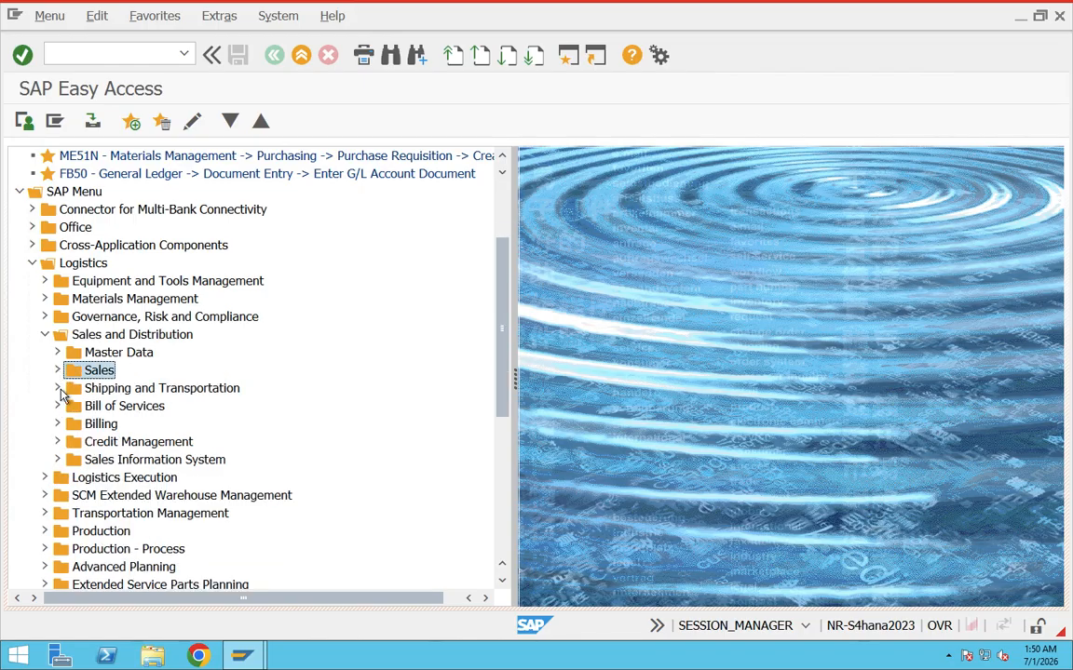
# View the contents of Shipping and Transportation, Billing and Credit Management one after another, collapsing each folder after viewing.
pyautogui.click(58, 388)
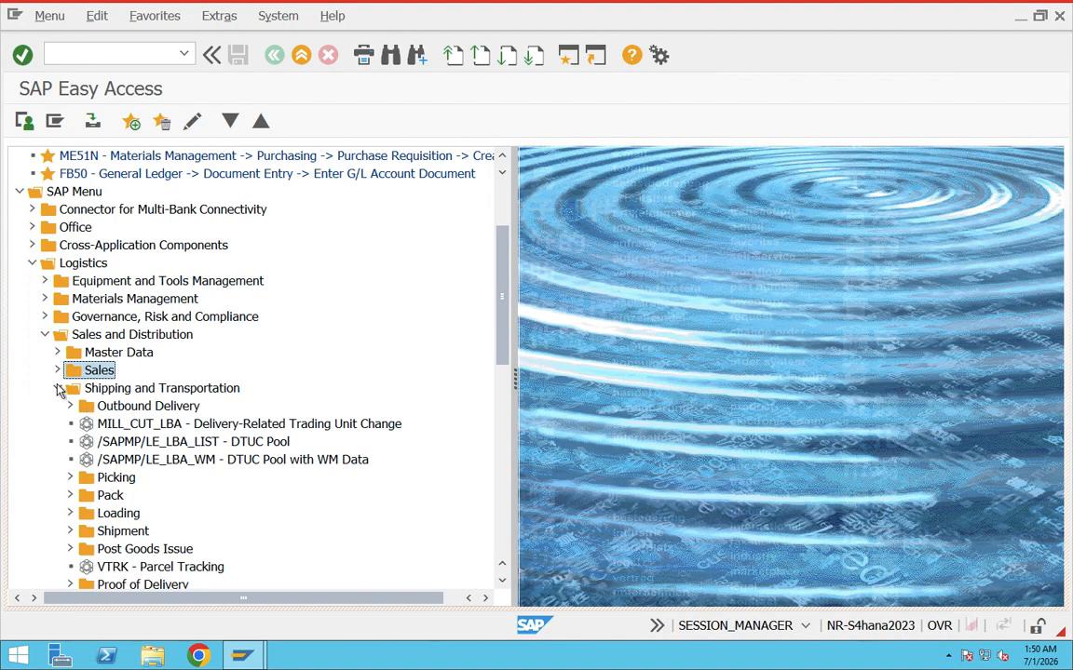
pyautogui.click(57, 388)
pyautogui.click(56, 423)
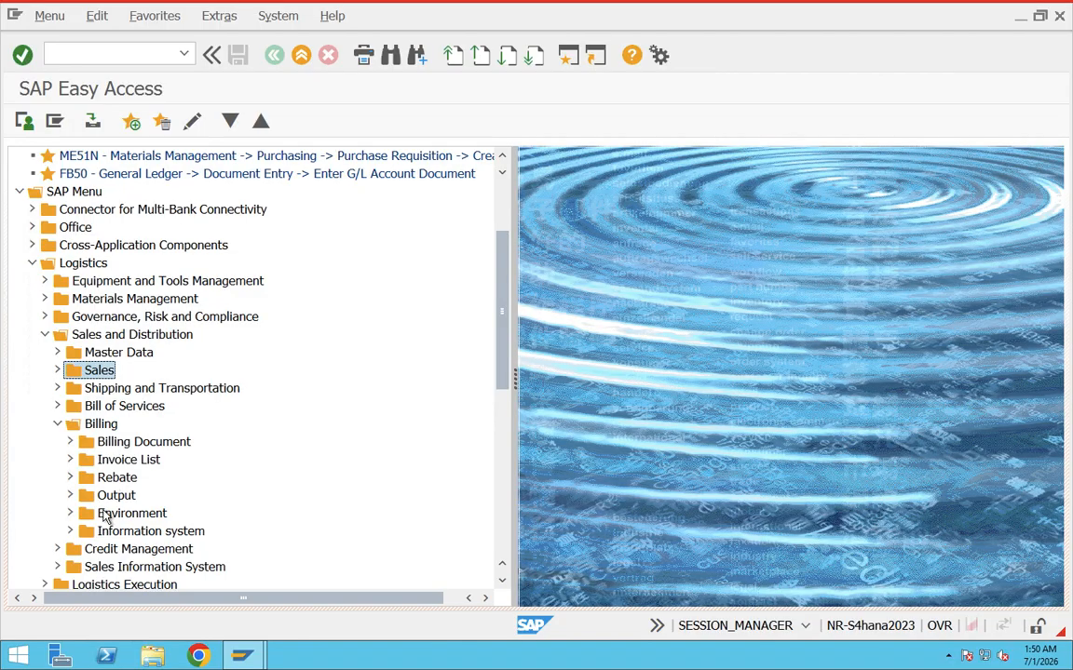
pyautogui.click(57, 424)
pyautogui.click(57, 441)
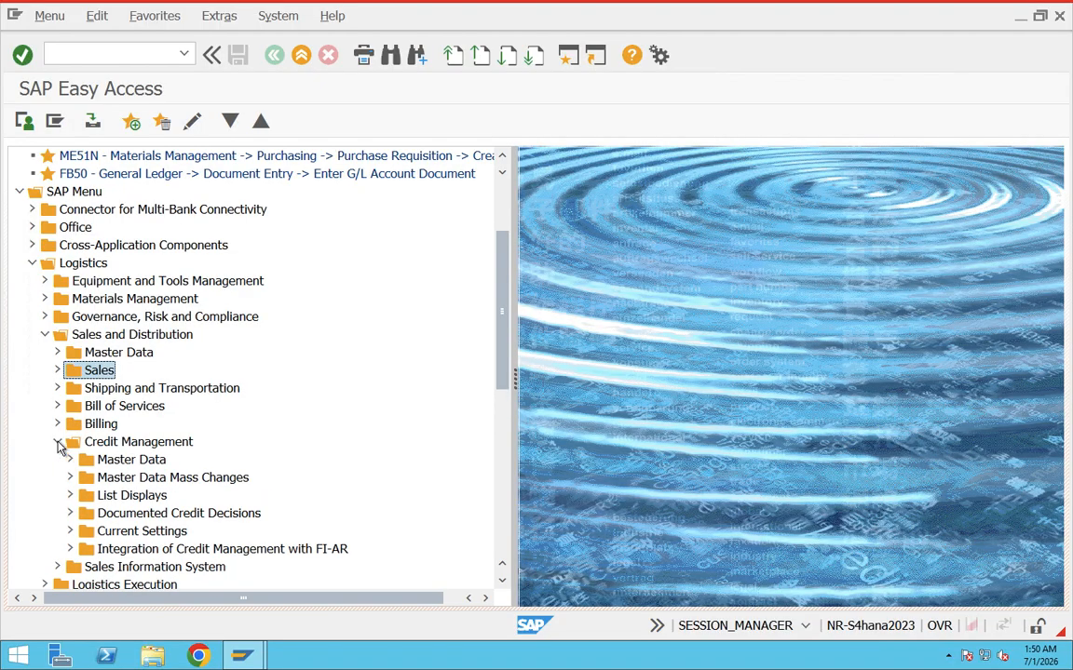
pyautogui.click(58, 442)
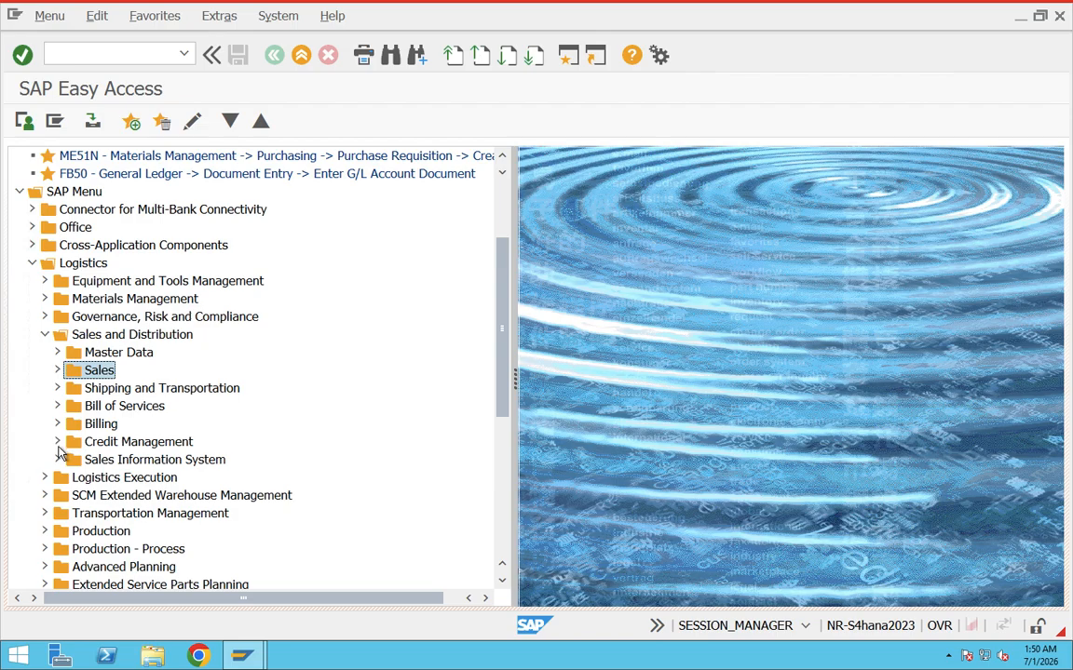
# Review the contents of Sales and Master Data under Sales and Distribution again, leaving both folders collapsed.
pyautogui.click(113, 338)
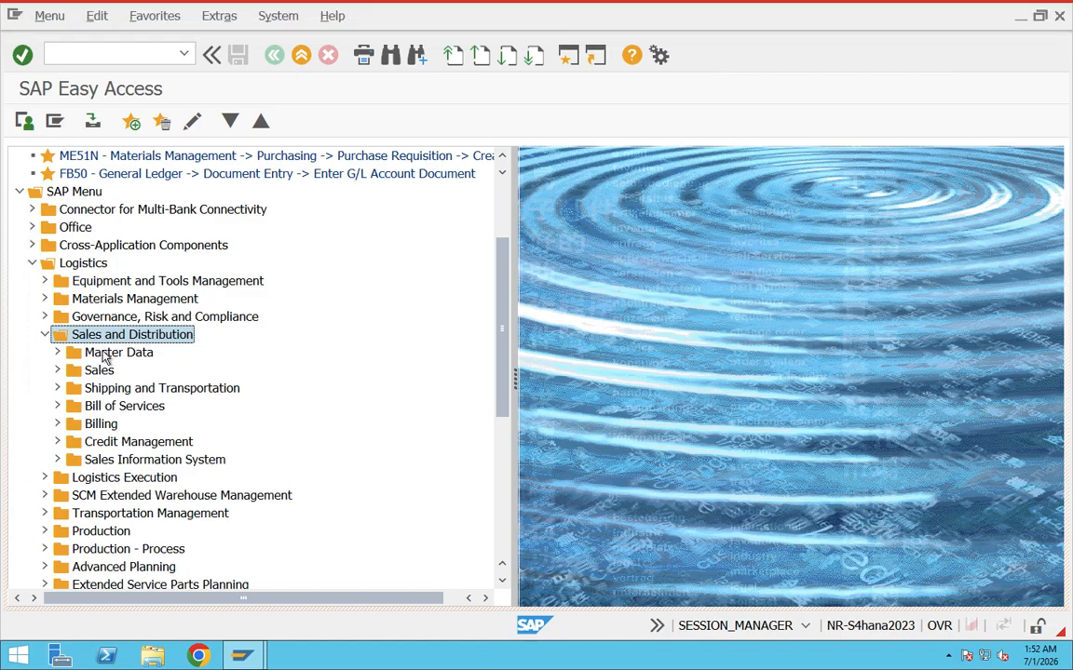
pyautogui.click(57, 370)
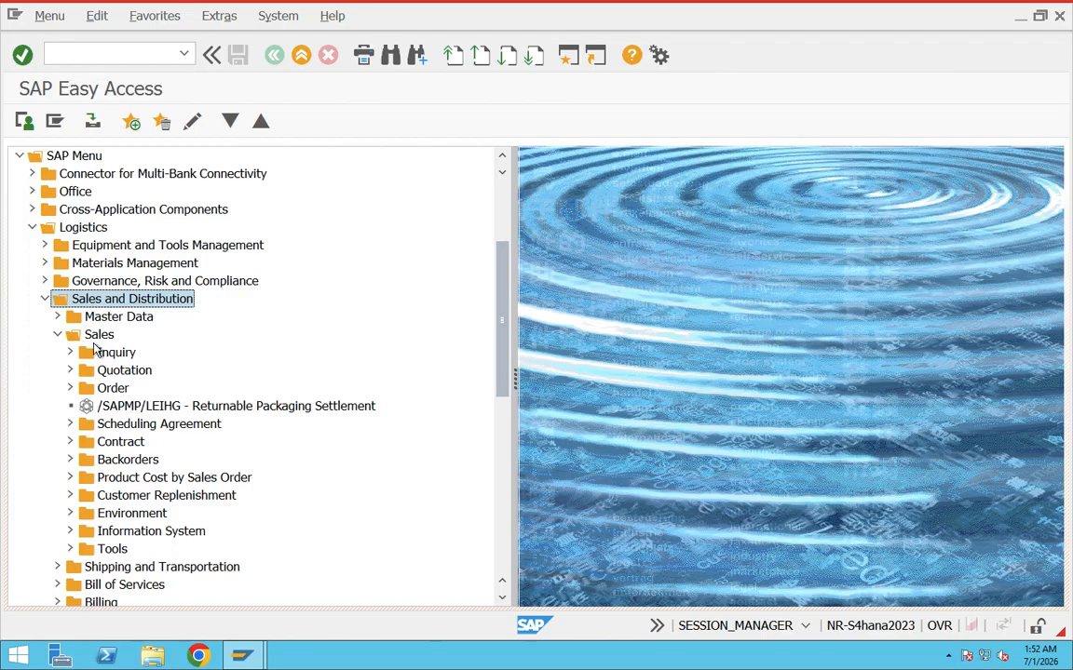
pyautogui.click(57, 334)
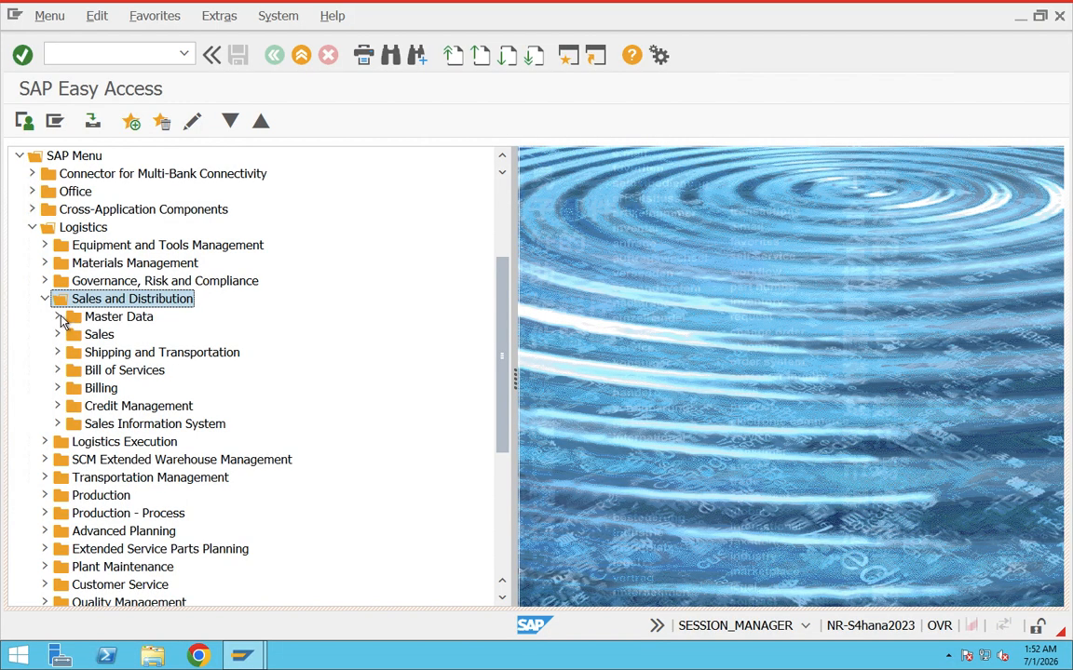
pyautogui.click(57, 316)
pyautogui.click(56, 317)
# Expand Sales and its Inquiry folder, and start transaction VA11 - Create.
pyautogui.click(57, 335)
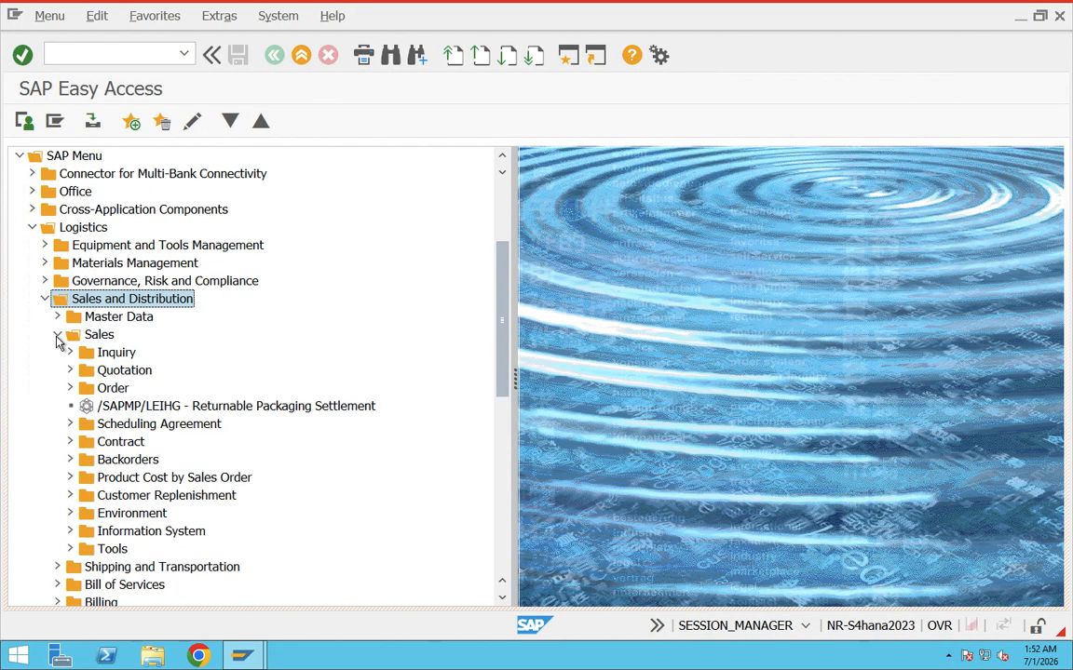
pyautogui.click(69, 353)
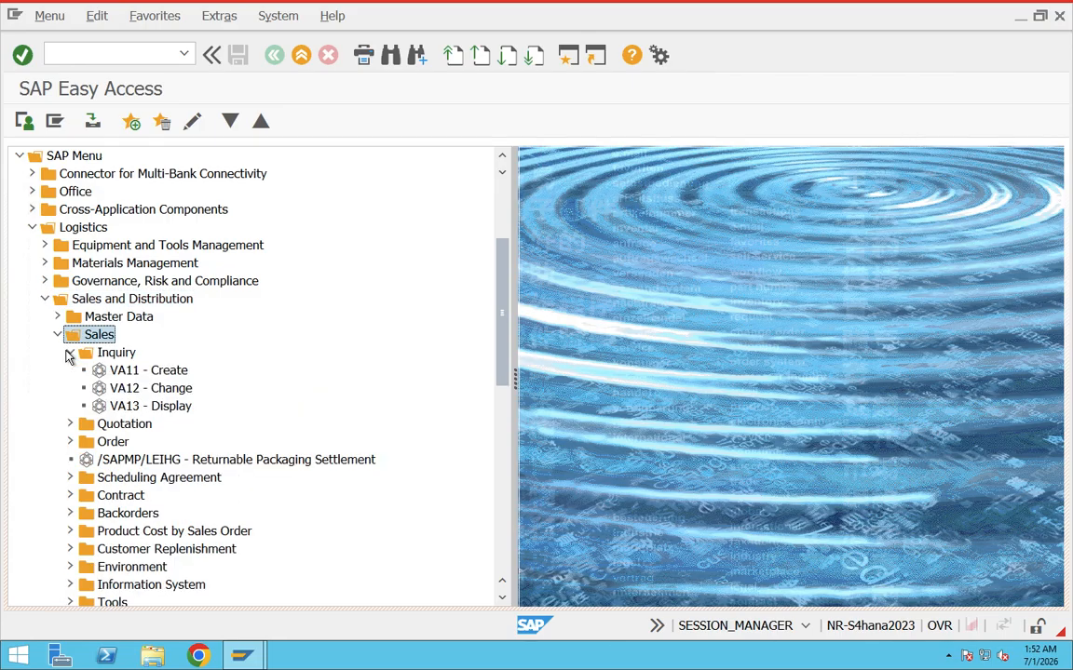
pyautogui.click(147, 373)
pyautogui.click(114, 352)
pyautogui.click(141, 372)
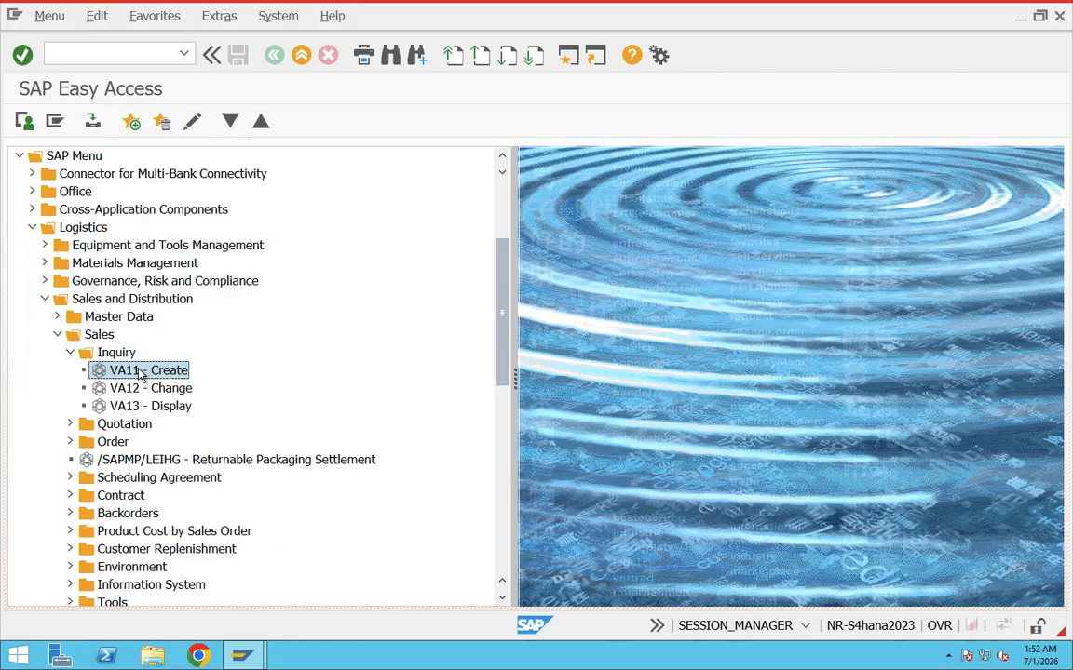
pyautogui.doubleClick(141, 372)
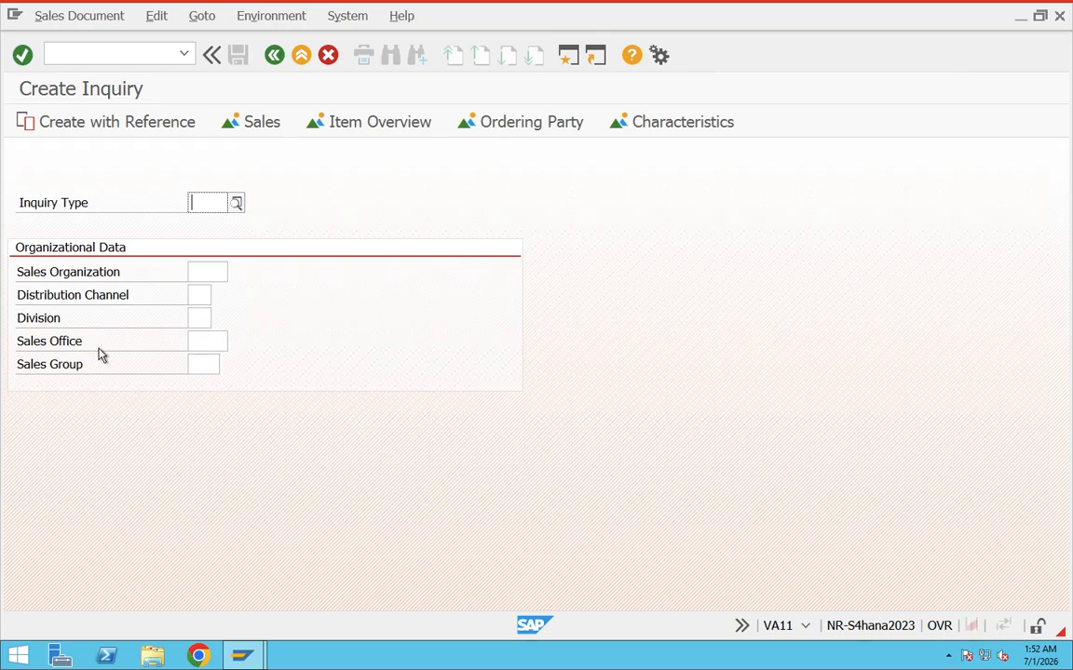
# Leave the Create Inquiry transaction and return to SAP Easy Access with the command /n.
pyautogui.click(100, 54)
pyautogui.write('/n')
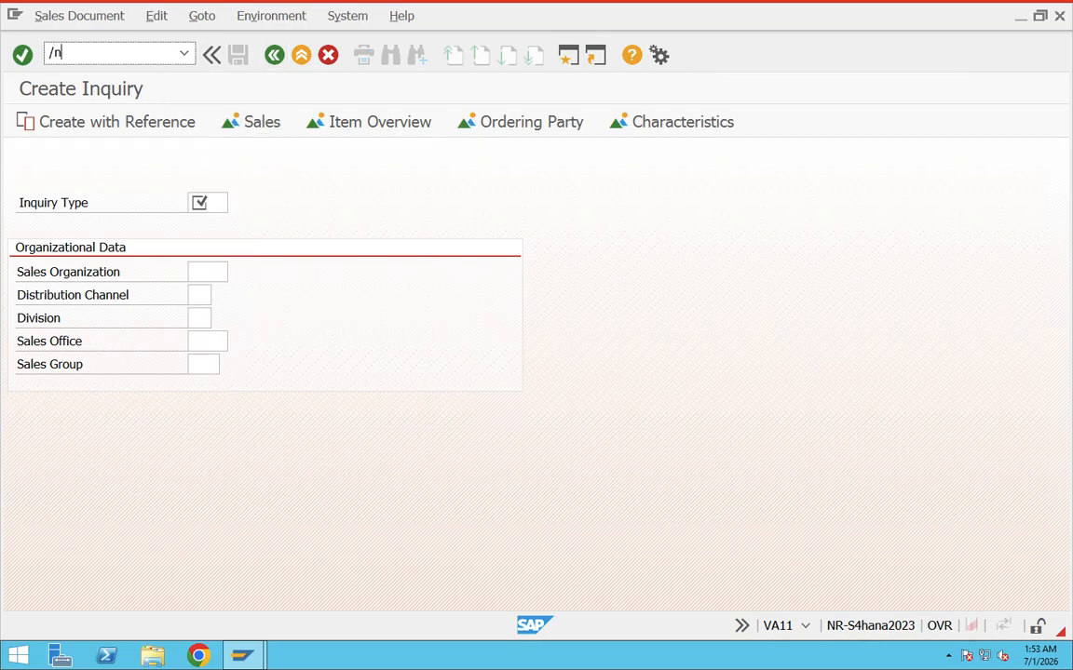
pyautogui.press('Return')
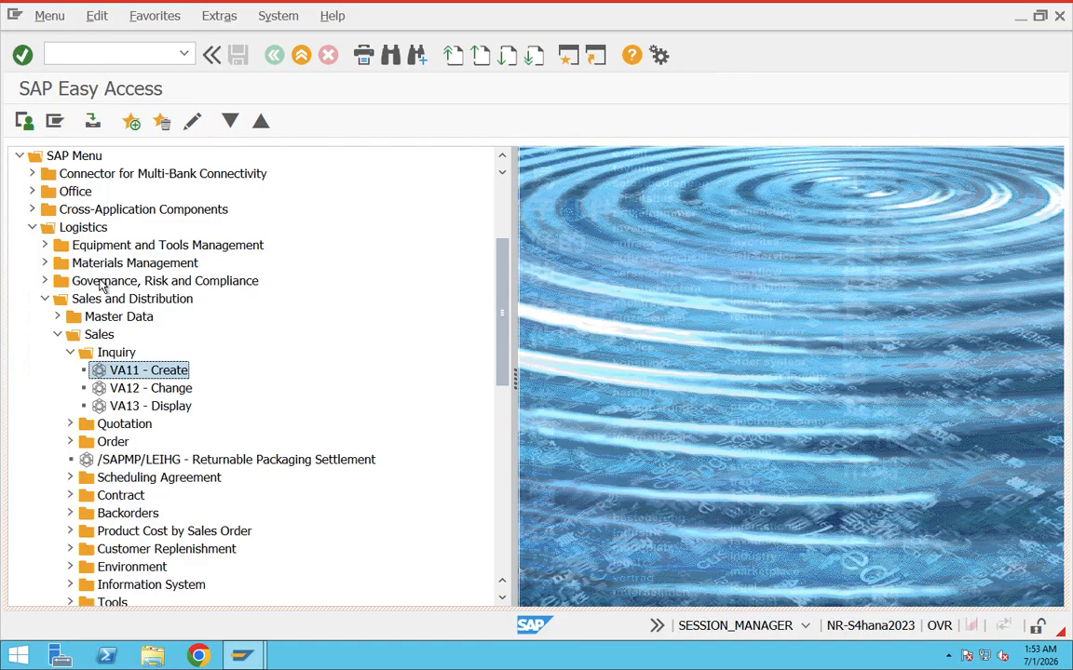
# Collapse the Inquiry folder, expand Order under Sales, and start transaction VA01 - Create.
pyautogui.click(70, 353)
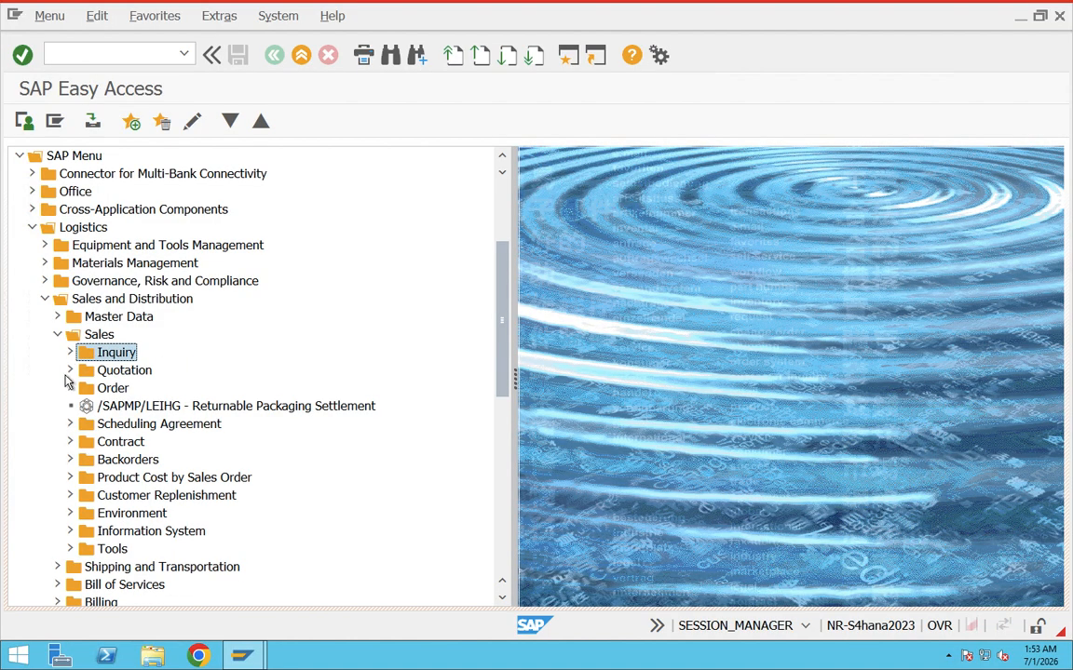
pyautogui.click(69, 389)
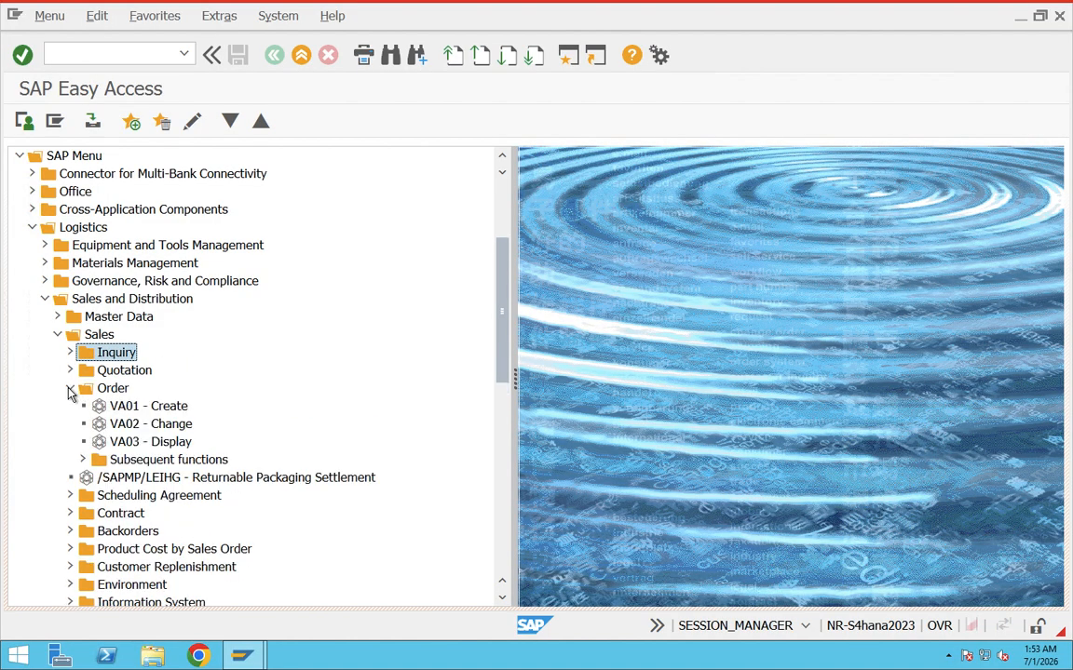
pyautogui.doubleClick(147, 408)
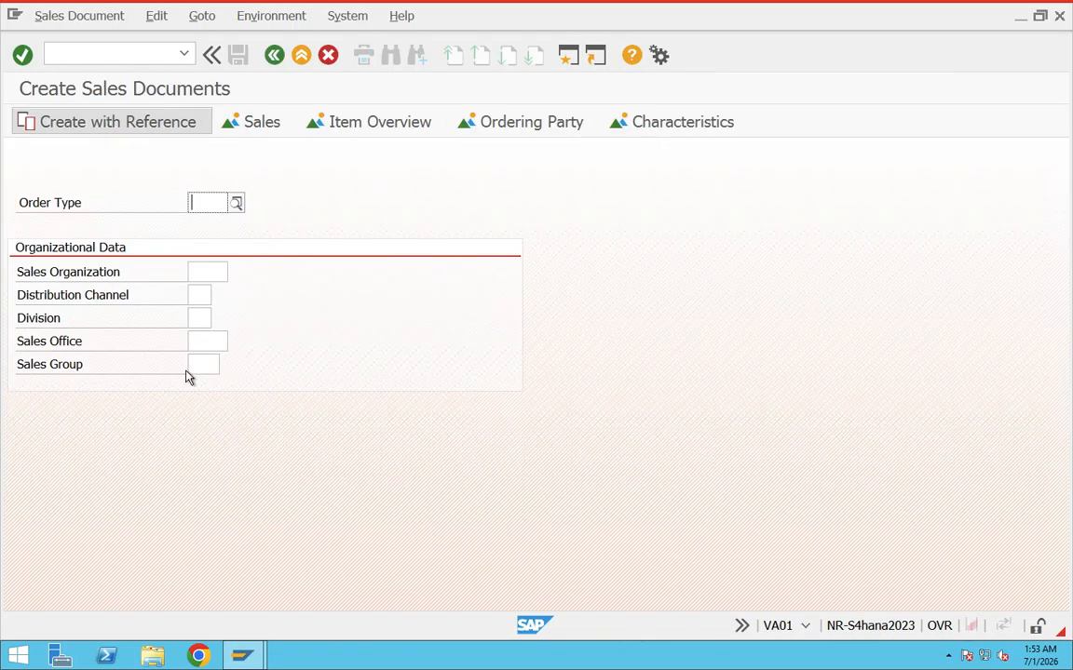
# Set the order type to OR for the new sales document.
pyautogui.click(209, 207)
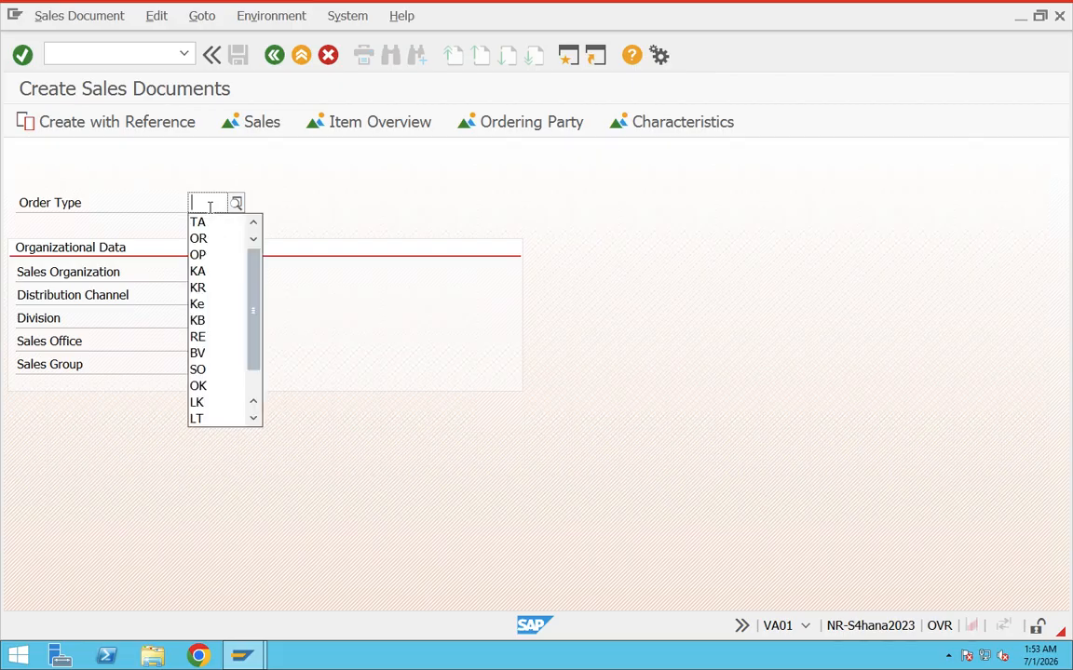
pyautogui.click(210, 252)
pyautogui.moveTo(209, 203); pyautogui.dragTo(175, 202)
pyautogui.press('BackSpace')
pyautogui.click(199, 239)
# Fill in sales organization PRY1, distribution channel PD, division PI, sales office PRSO and sales group PRS, and continue to the order overview.
pyautogui.click(194, 271)
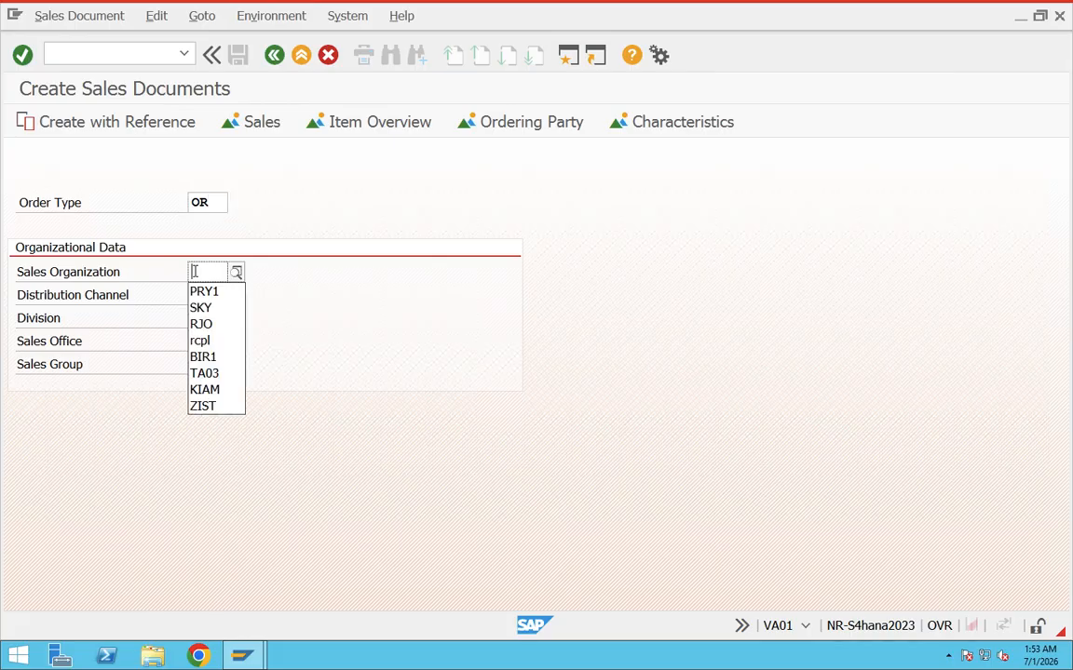
pyautogui.click(201, 293)
pyautogui.click(200, 296)
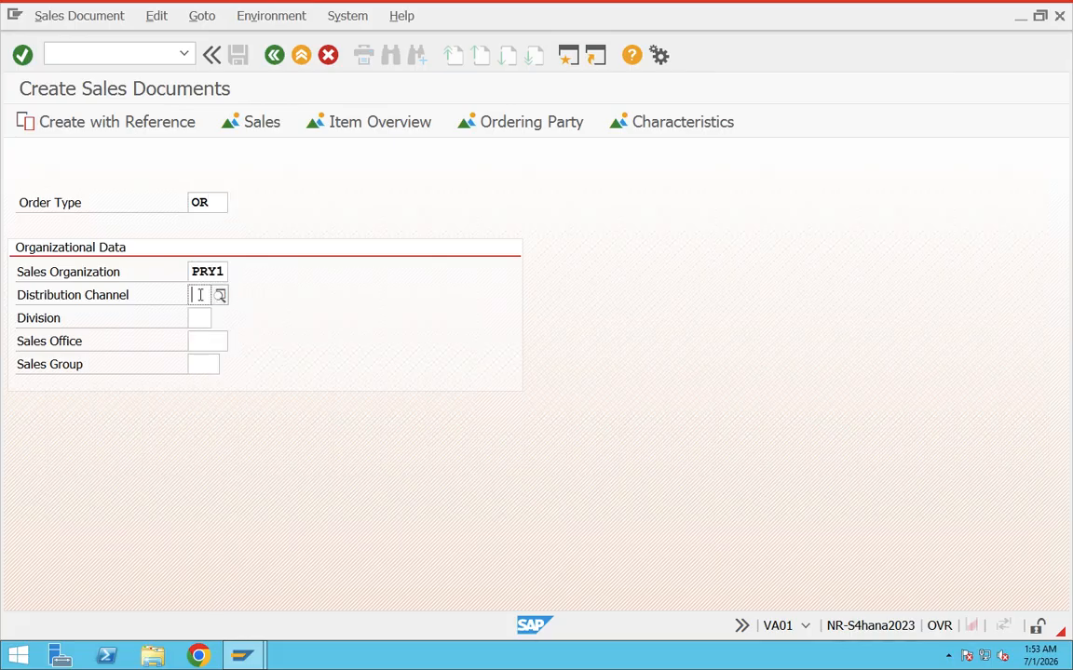
pyautogui.click(200, 313)
pyautogui.click(198, 318)
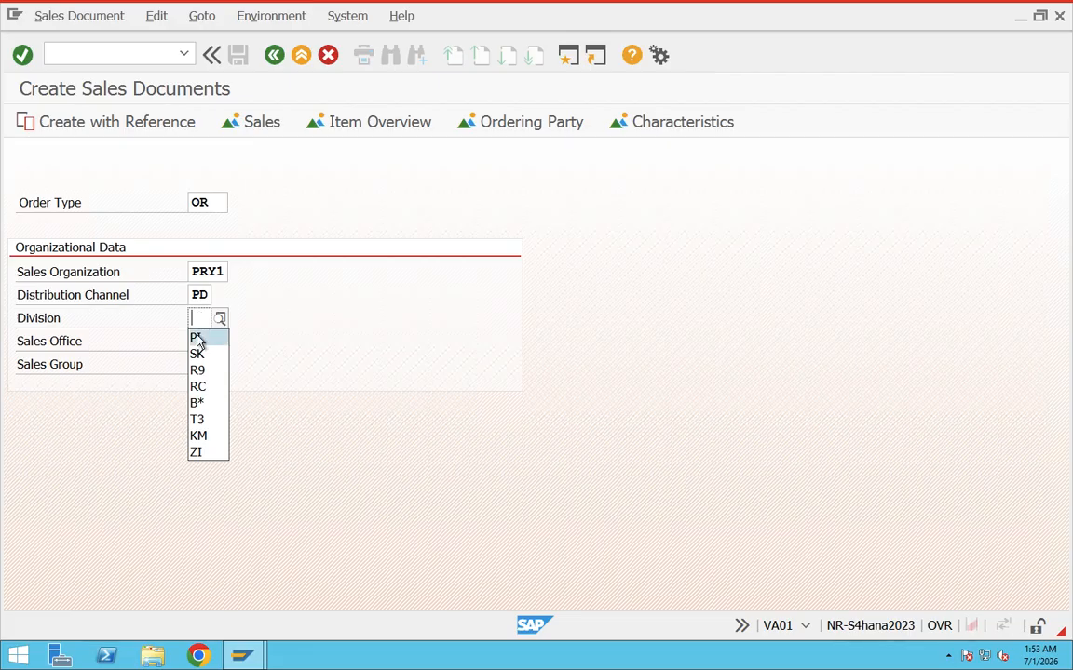
pyautogui.click(197, 337)
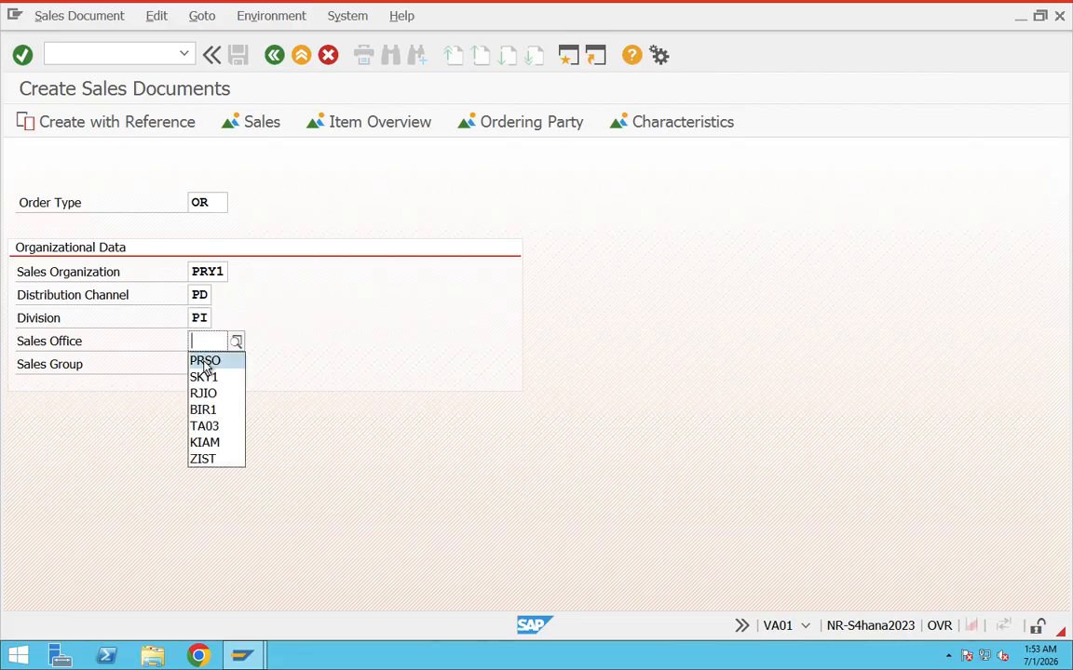
pyautogui.click(204, 360)
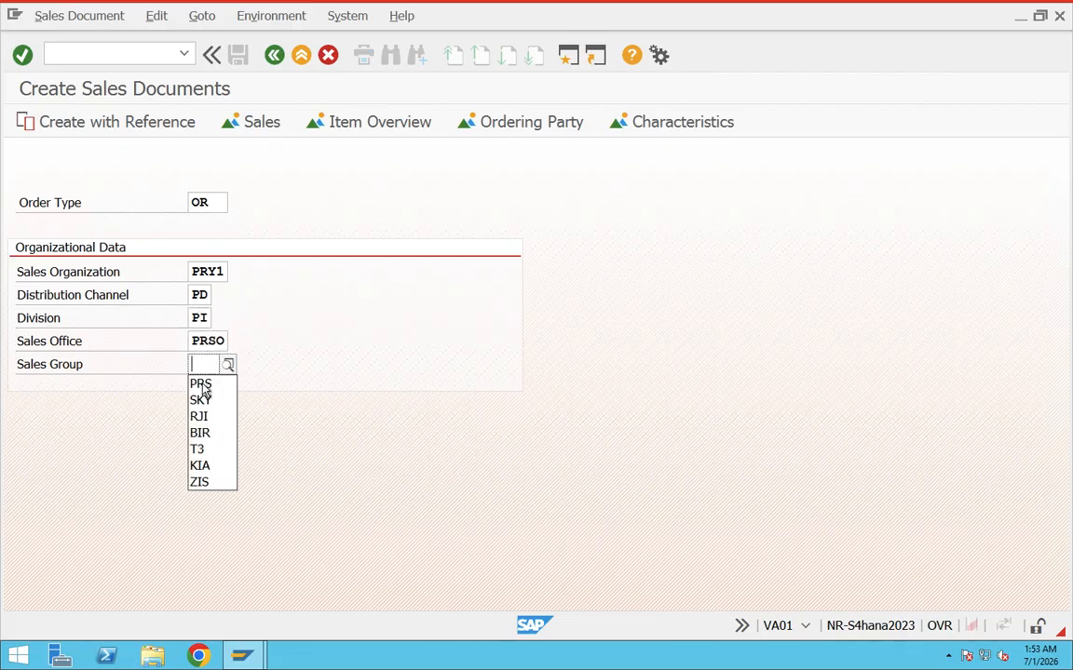
pyautogui.click(206, 384)
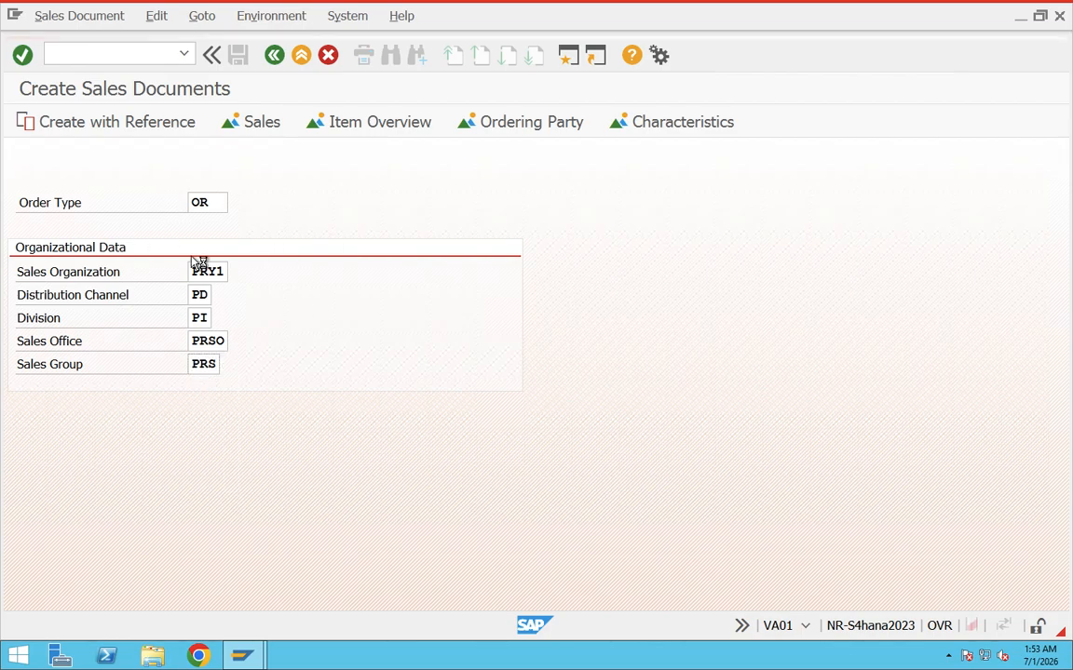
pyautogui.press('Return')
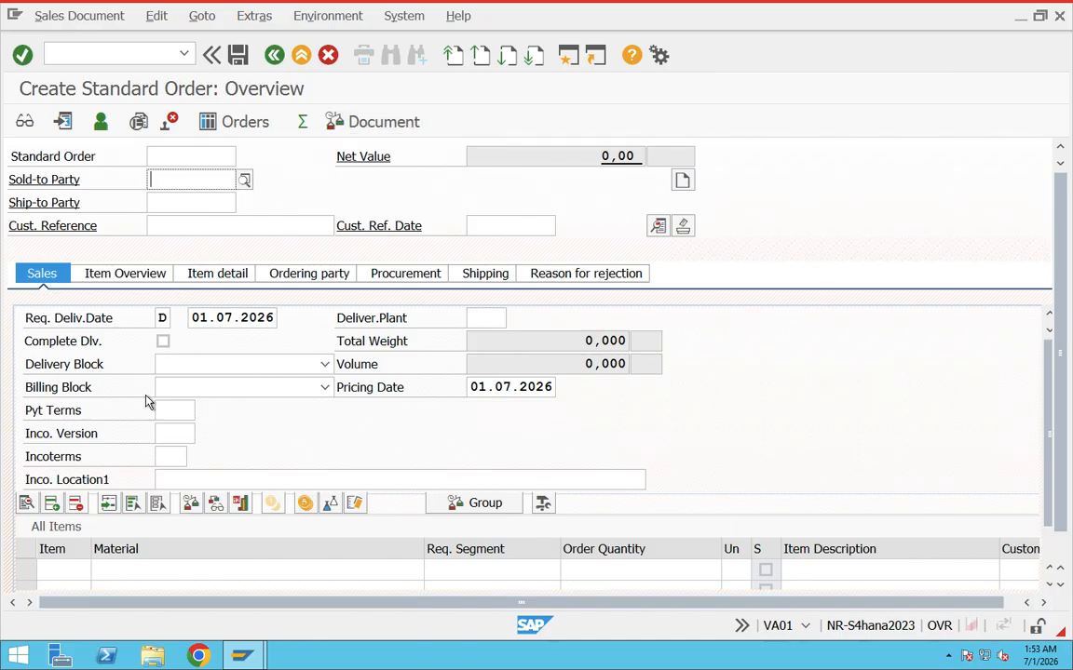
# Leave the standard order without saving and return to SAP Easy Access with the command /n.
pyautogui.click(136, 53)
pyautogui.write('/n')
pyautogui.press('Return')
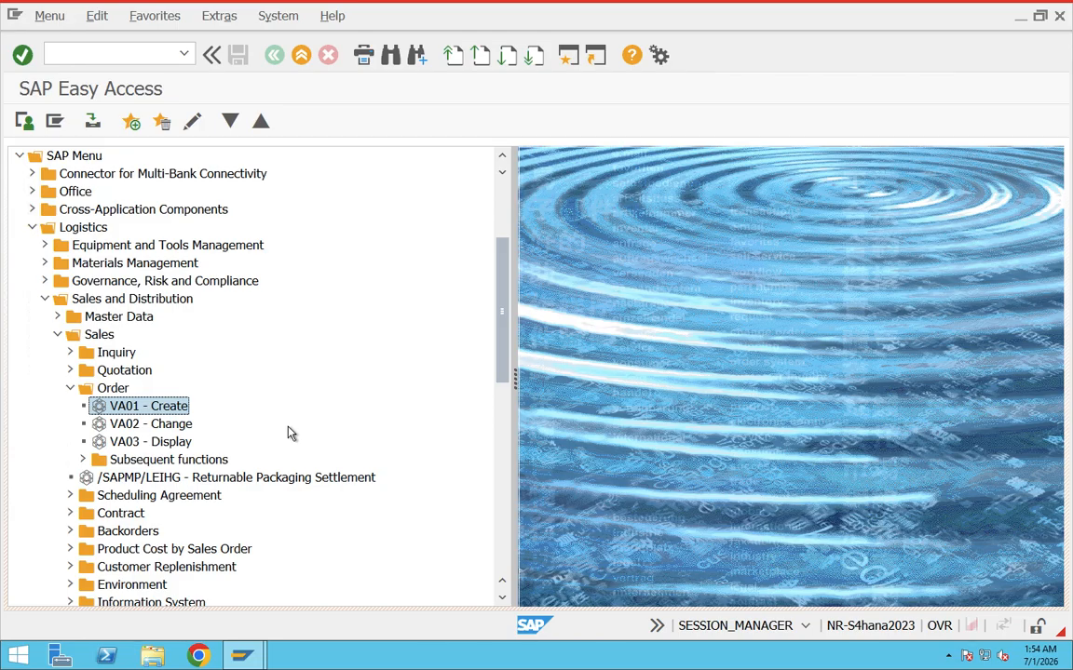
# Collapse the Sales, Sales and Distribution, and Logistics folders in the SAP Menu.
pyautogui.click(52, 336)
pyautogui.click(44, 299)
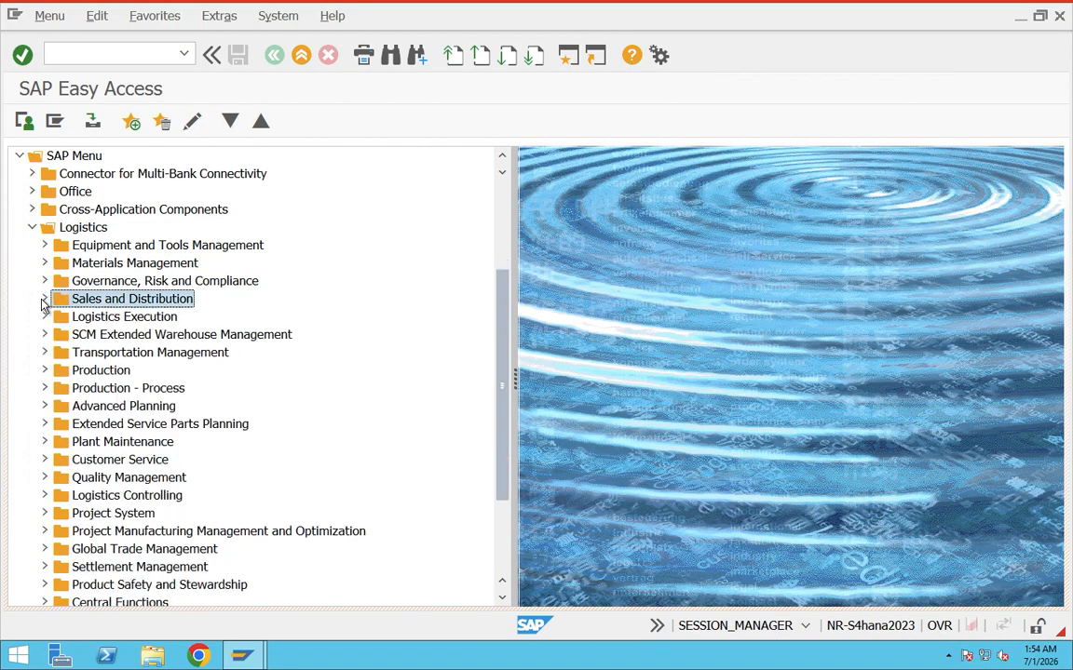
pyautogui.click(32, 227)
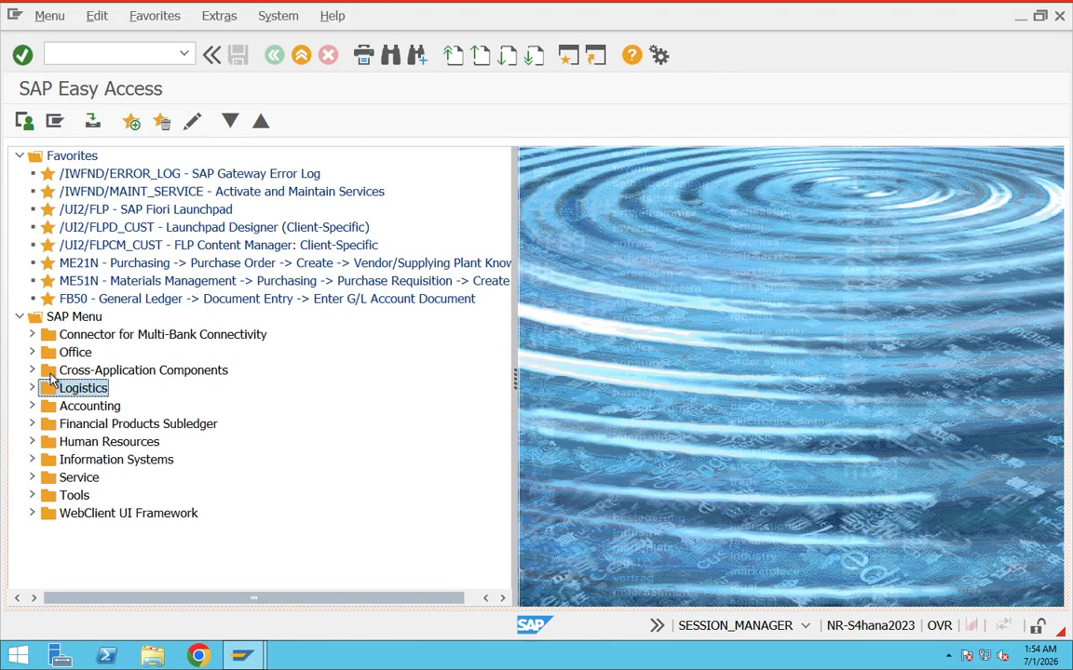
# Start the Create Sales Documents transaction directly with the transaction code va01.
pyautogui.click(115, 56)
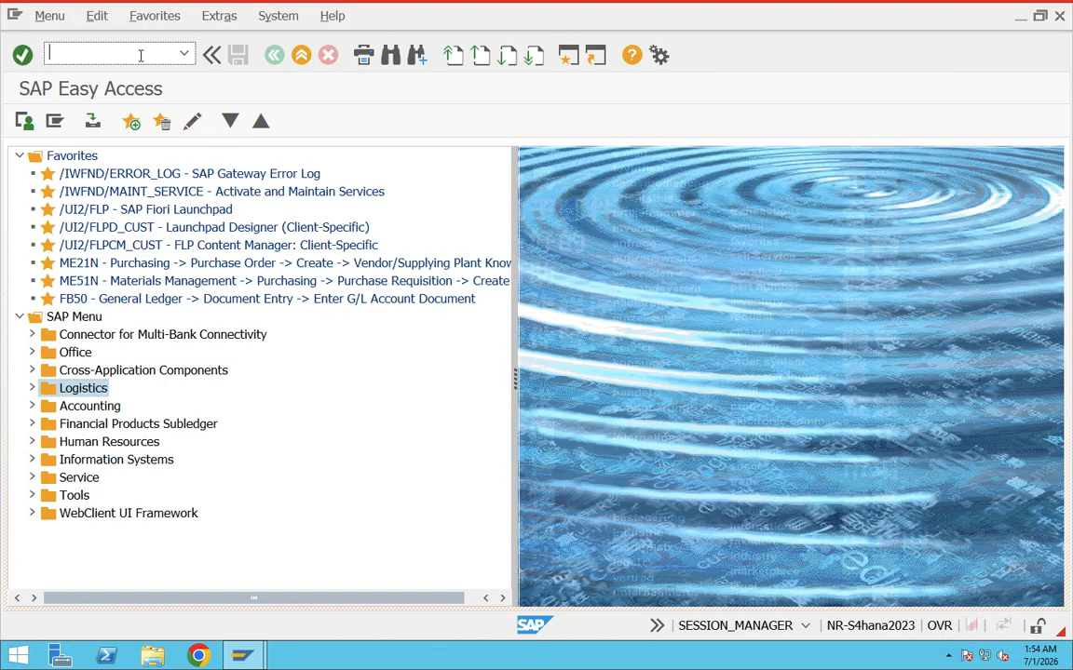
pyautogui.moveTo(190, 4)
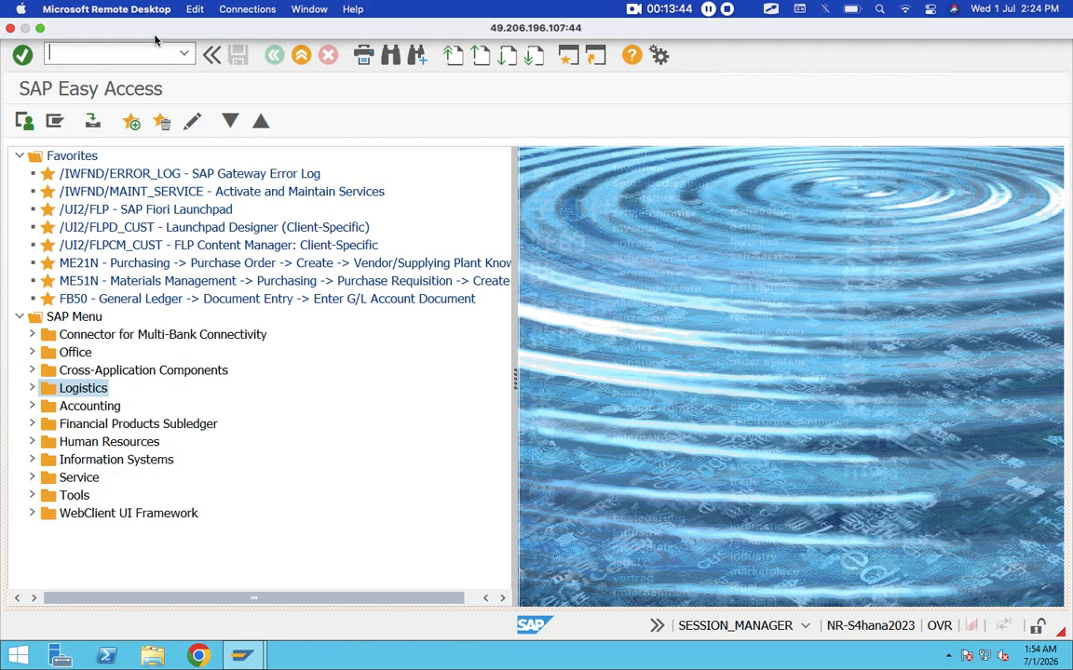
pyautogui.write('va01')
pyautogui.press('BackSpace')
pyautogui.write('1')
pyautogui.press('Return')
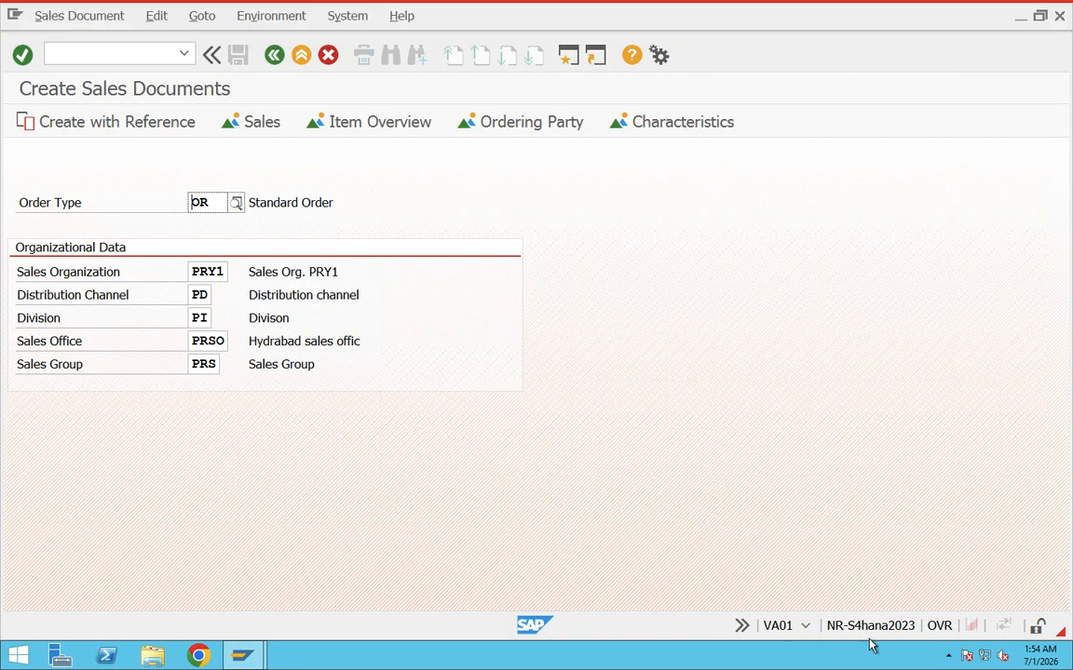
# View the system information for the VA01 session, including system, client, program and transaction, and close the list.
pyautogui.click(808, 628)
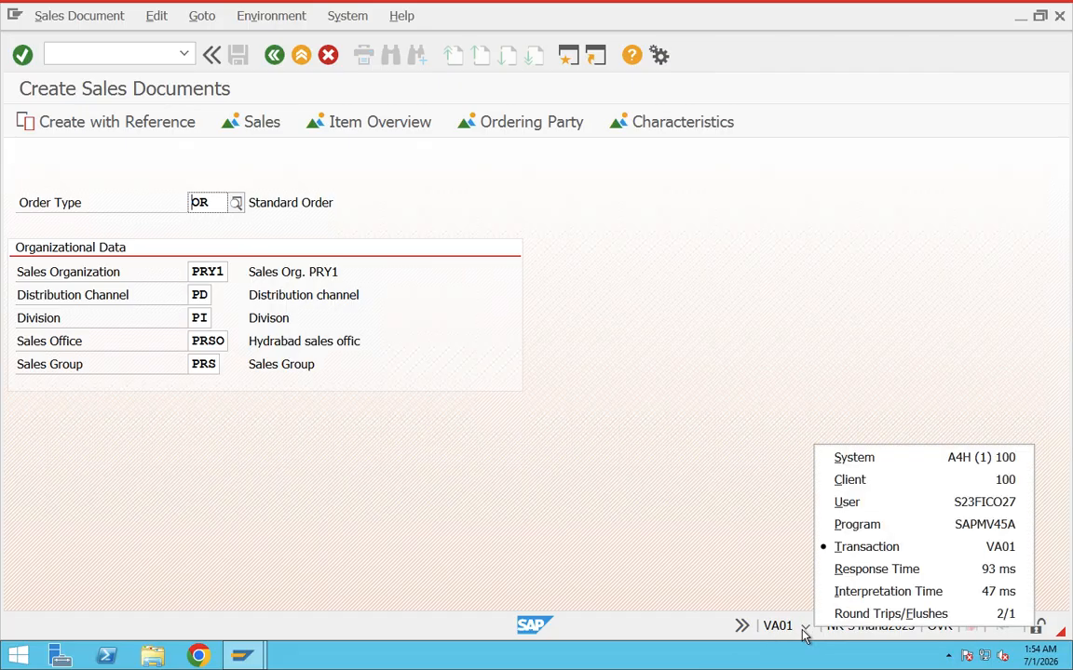
pyautogui.click(803, 628)
pyautogui.click(805, 630)
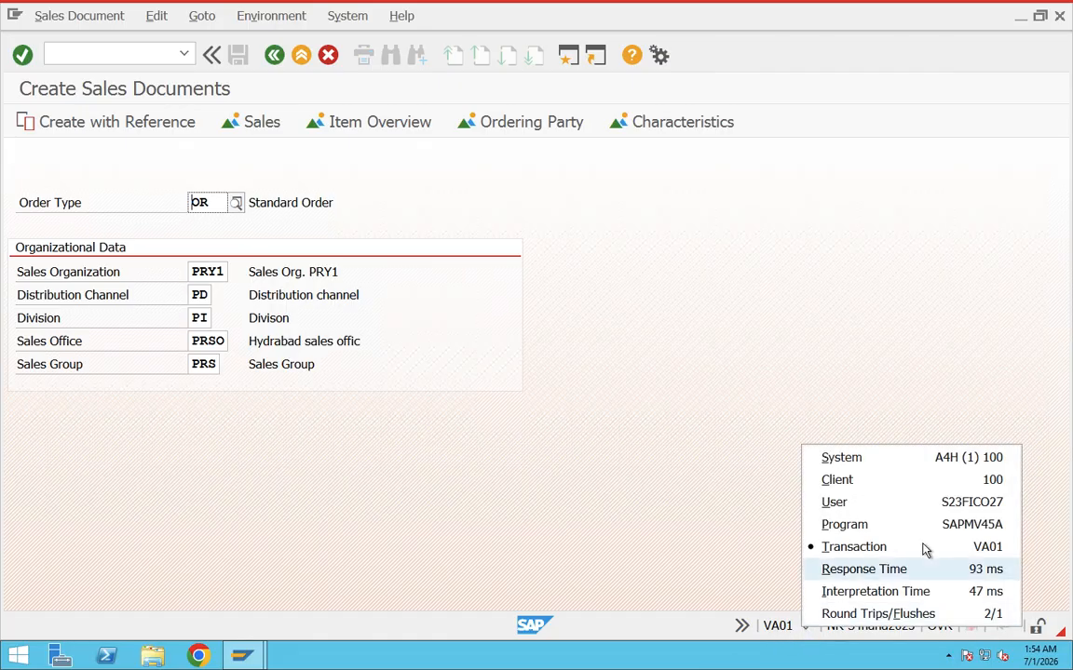
pyautogui.click(775, 627)
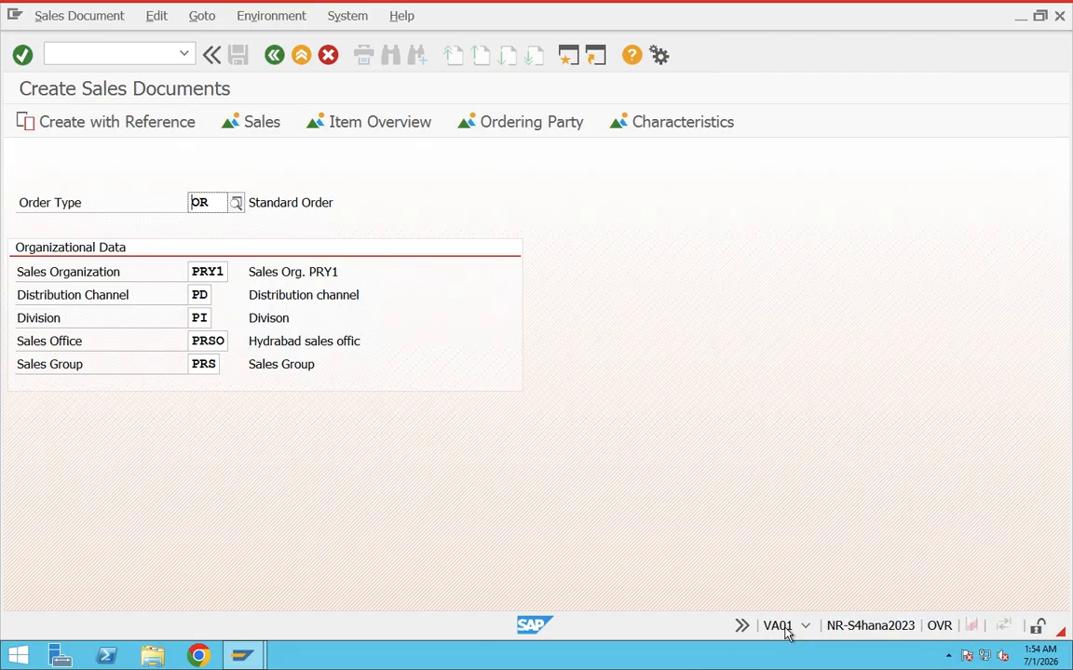
# Return to SAP Easy Access with /n and start the Create Billing Document transaction with the code vf01.
pyautogui.click(126, 55)
pyautogui.write('/n')
pyautogui.press('Return')
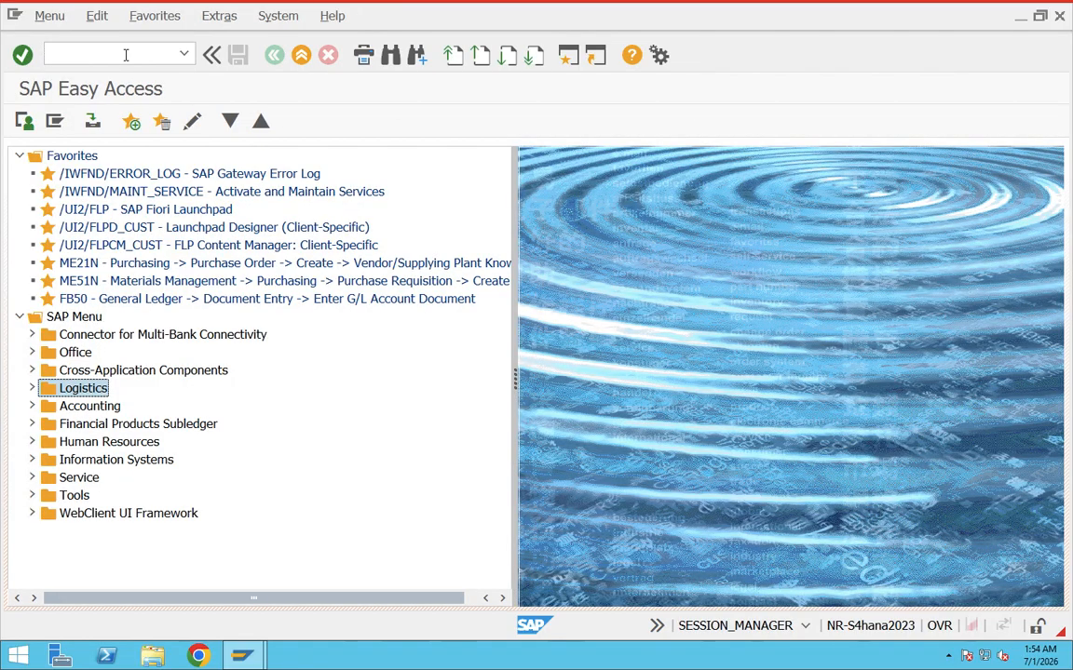
pyautogui.click(126, 55)
pyautogui.write('vf01')
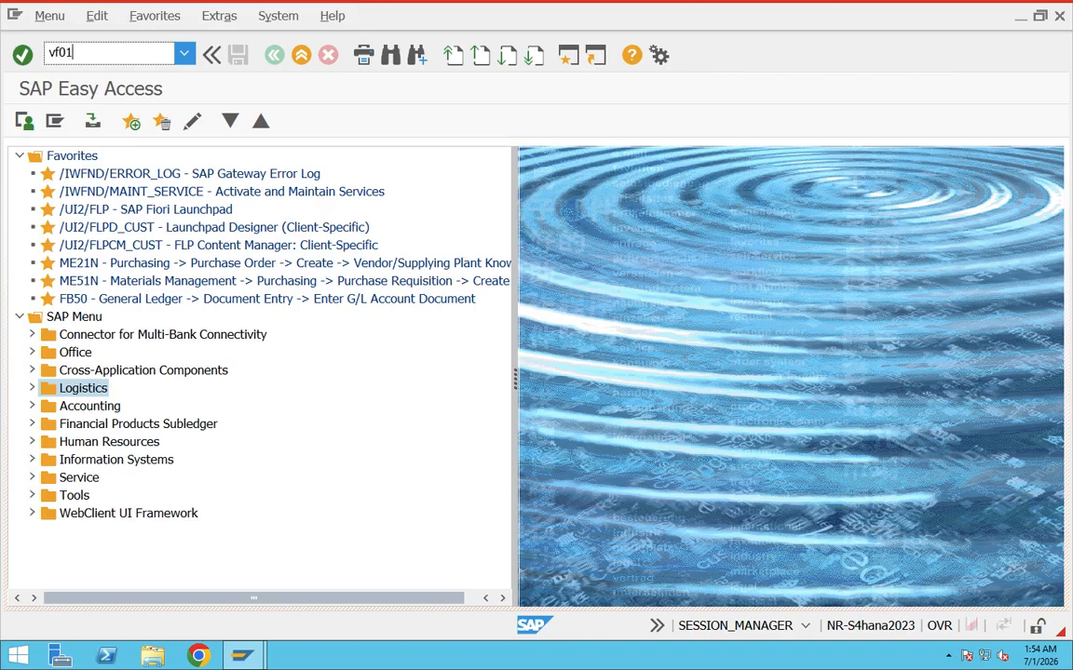
pyautogui.press('Return')
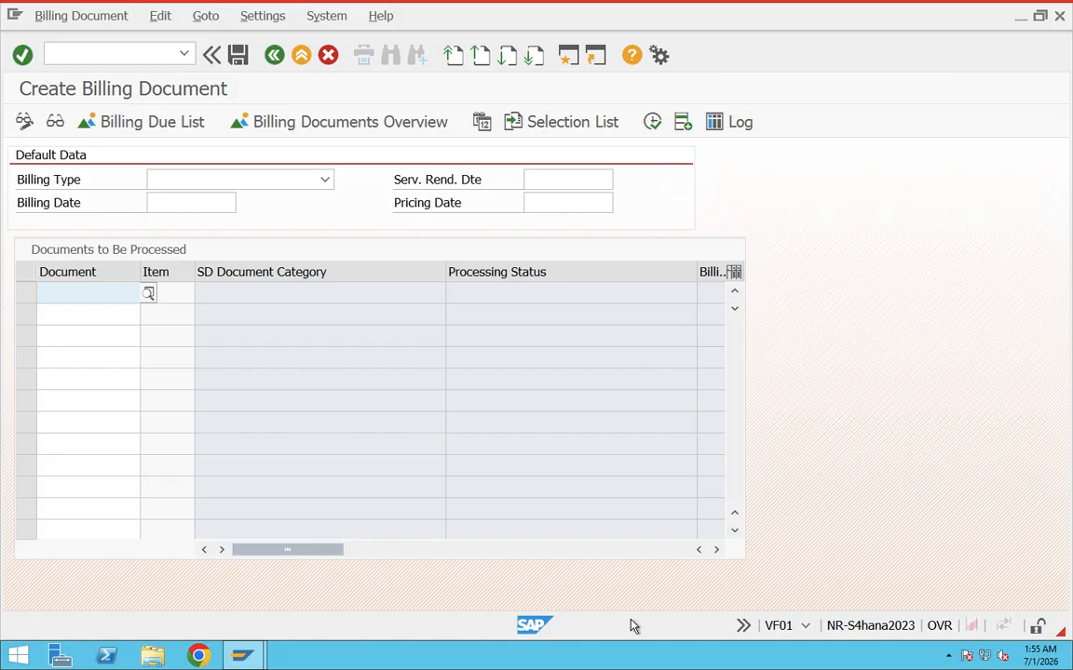
# Show the user in the status bar's system information field, and switch it back to showing the transaction.
pyautogui.click(804, 625)
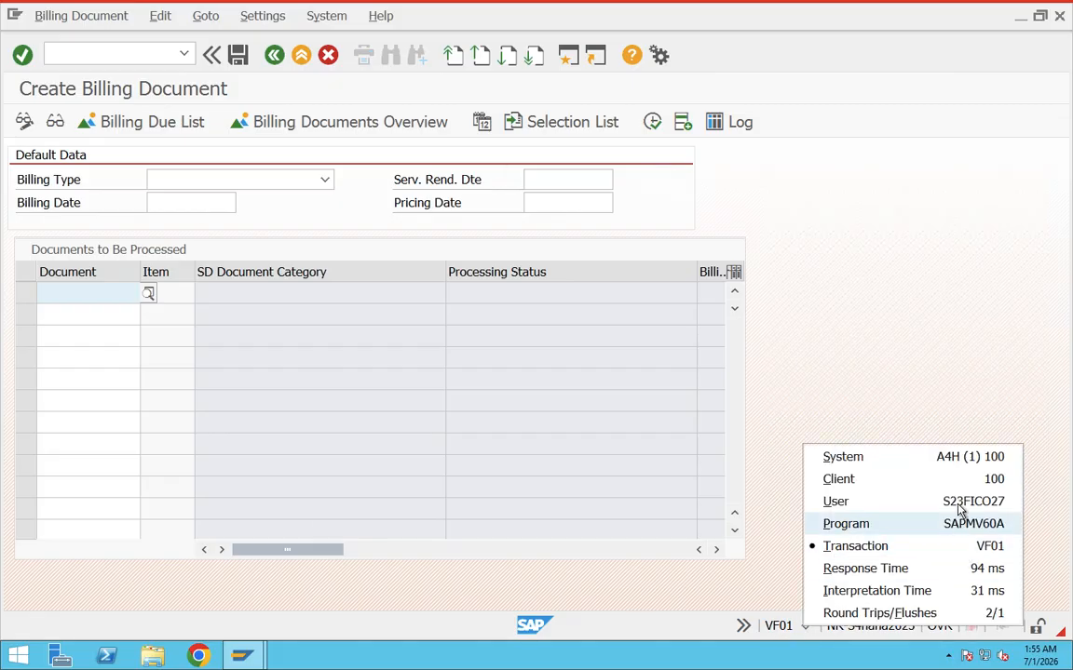
pyautogui.click(843, 501)
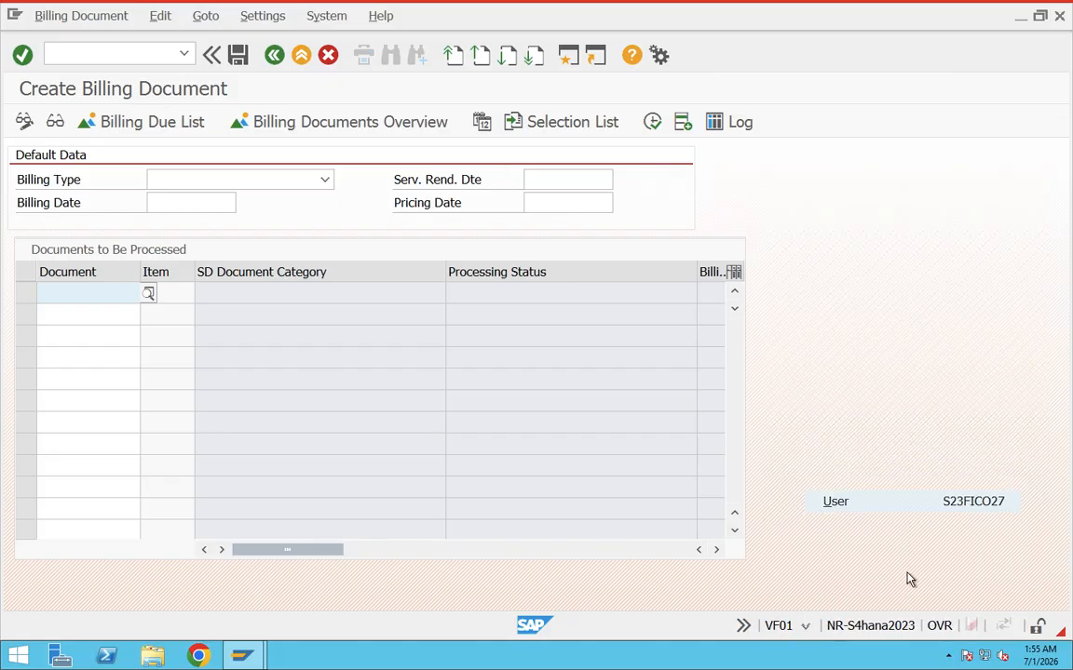
pyautogui.click(805, 626)
pyautogui.click(910, 546)
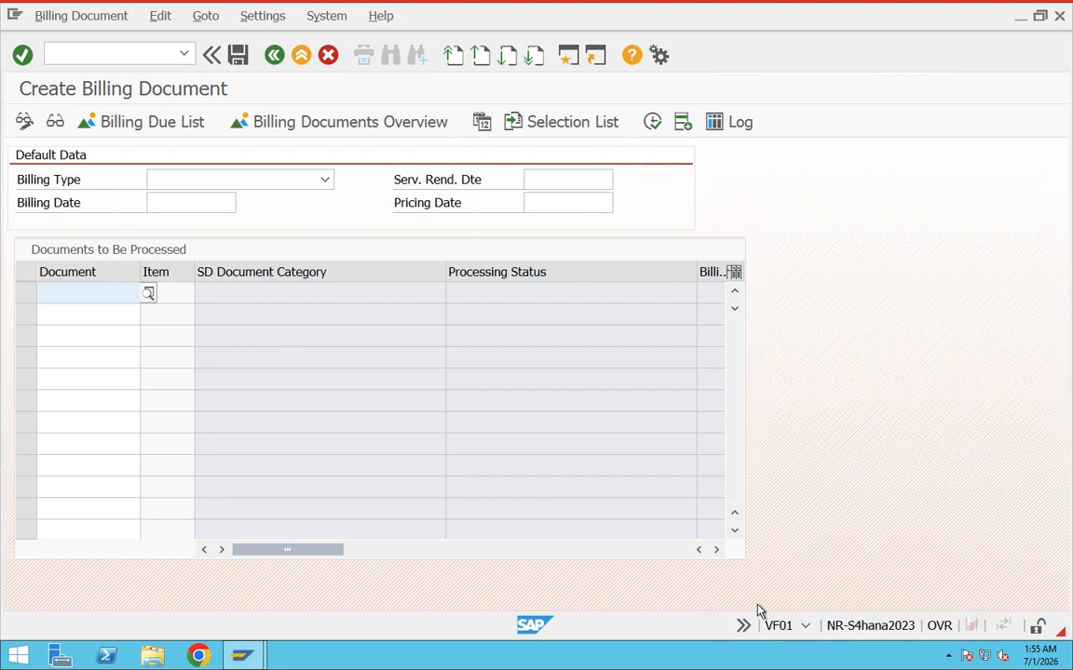
# Leave Create Billing Document and return to SAP Easy Access with the command /n.
pyautogui.click(107, 55)
pyautogui.write('/n')
pyautogui.press('Return')
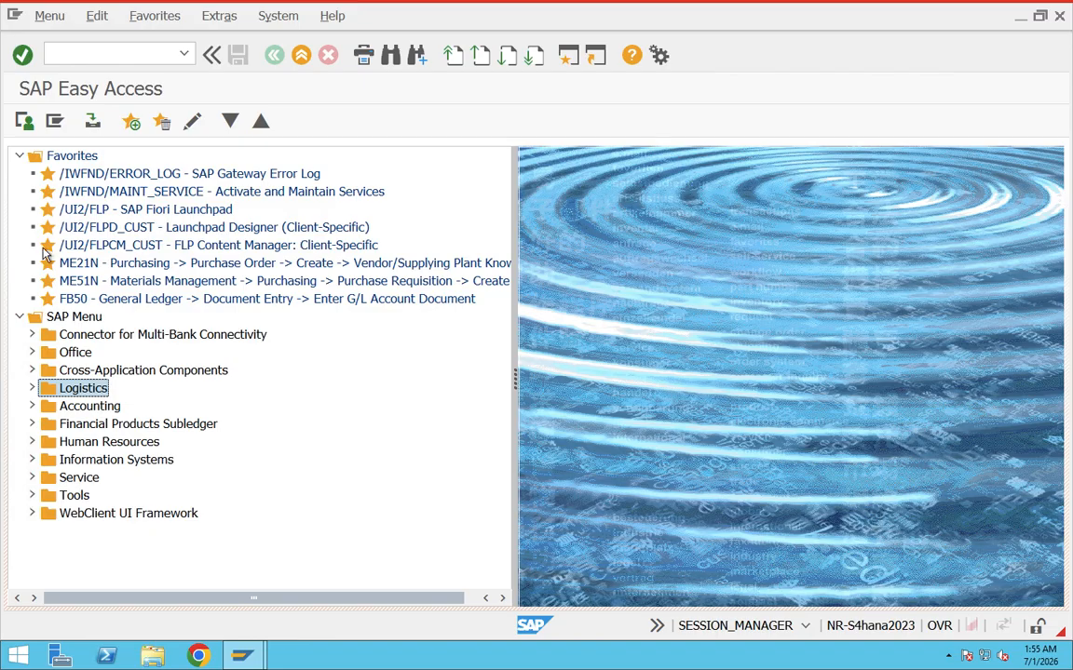
# Expand Logistics, Sales and Distribution, Sales and its Inquiry folder in the SAP Menu.
pyautogui.click(32, 387)
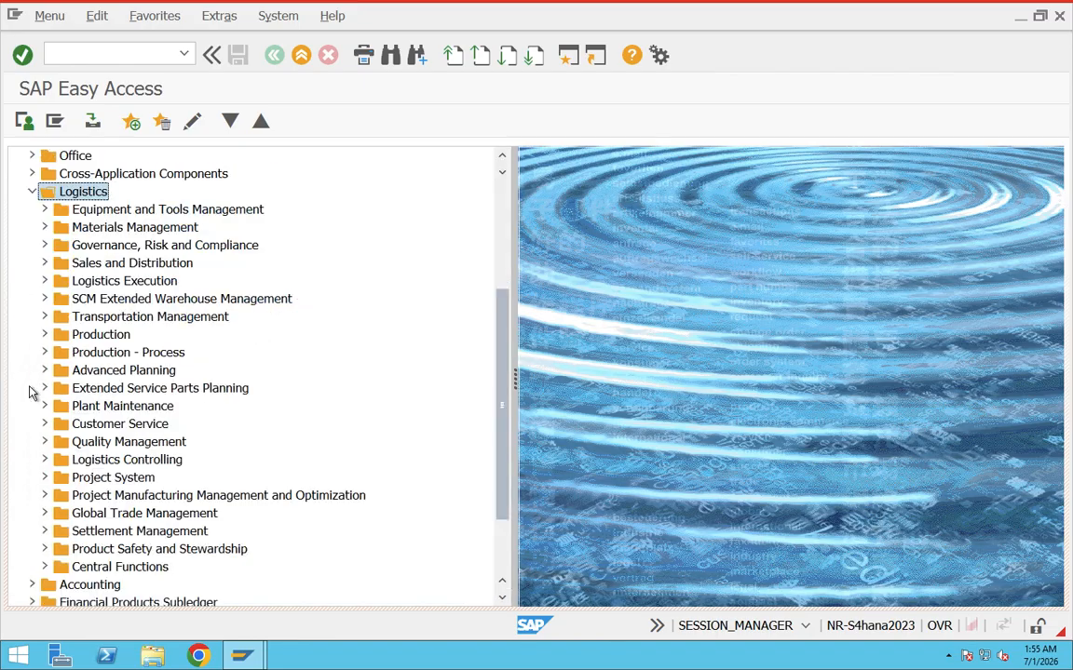
pyautogui.click(44, 264)
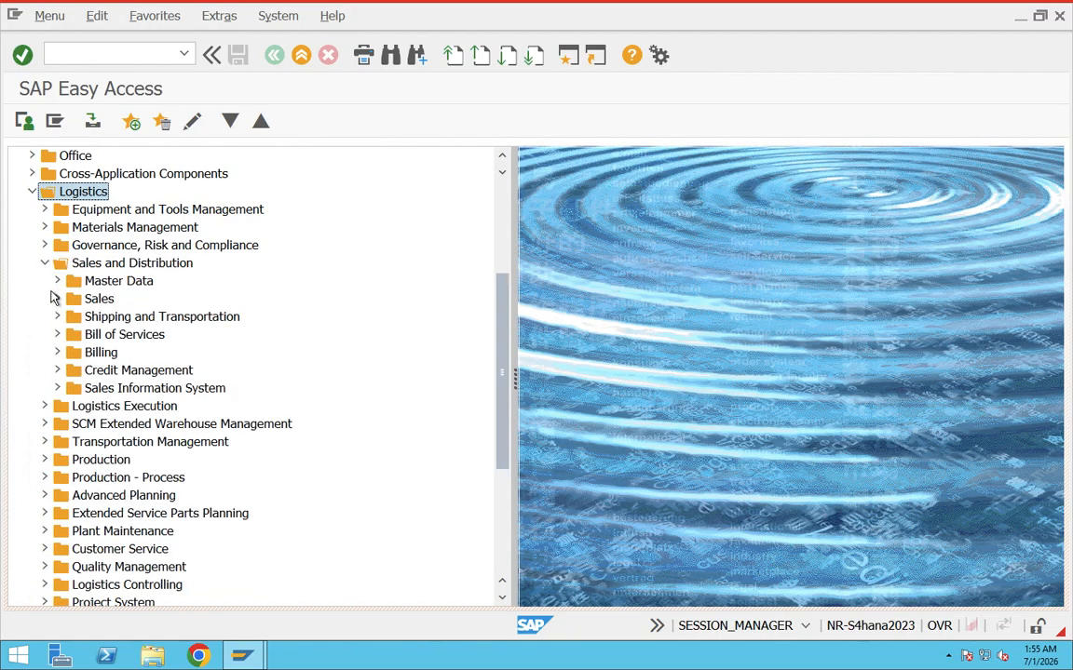
pyautogui.click(57, 299)
pyautogui.click(69, 317)
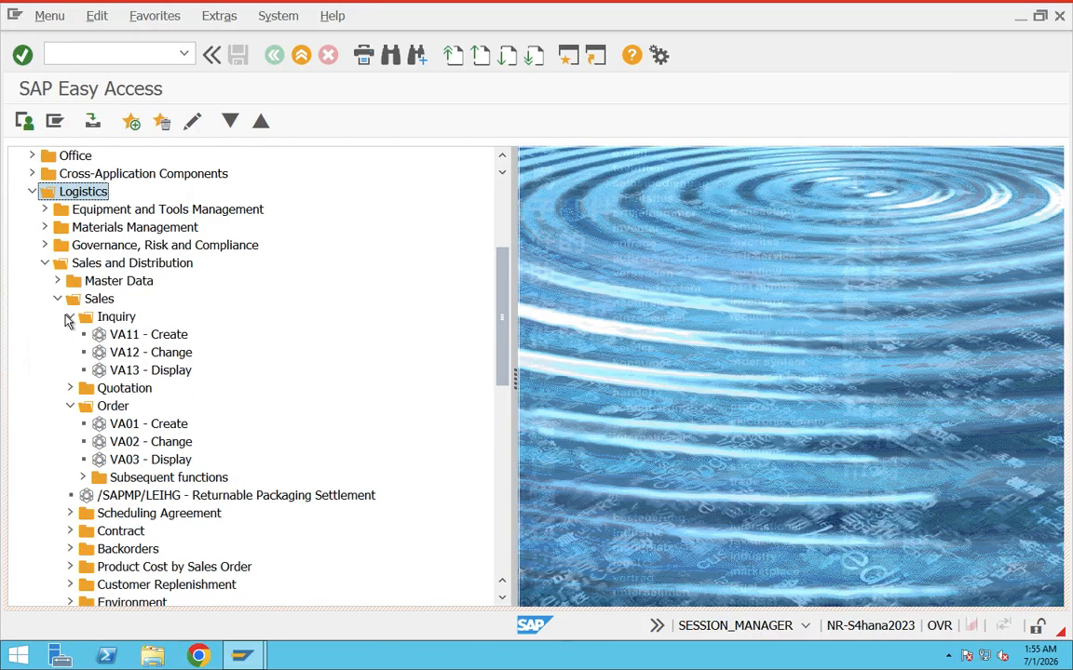
# Add the VA11 Create transaction from the Inquiry folder to the Favorites.
pyautogui.click(114, 334)
pyautogui.click(120, 426)
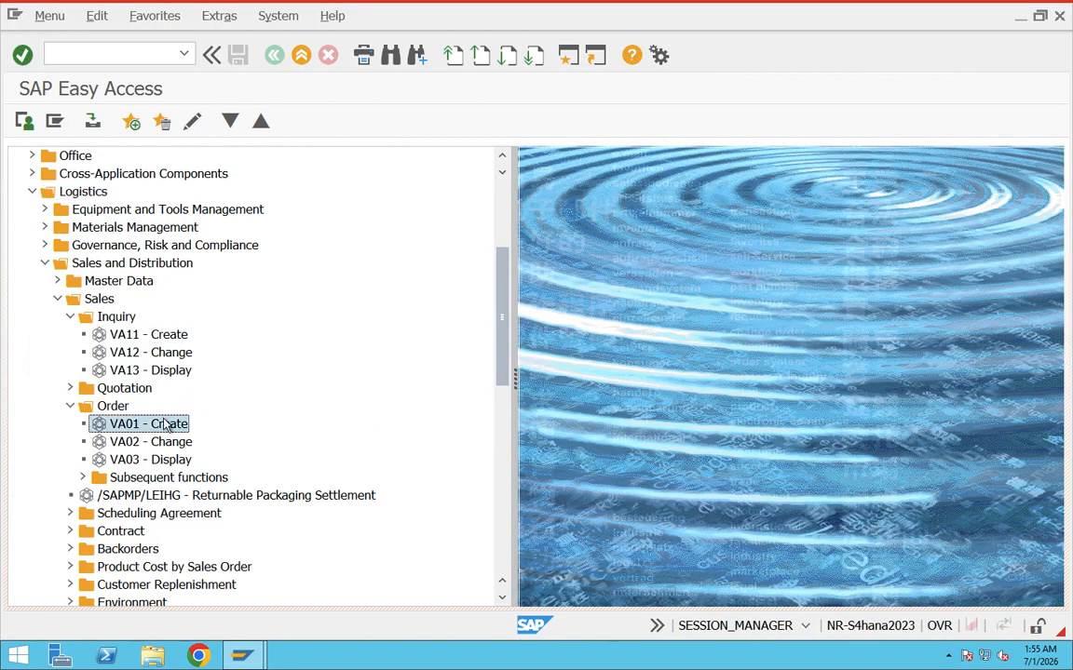
pyautogui.click(146, 336)
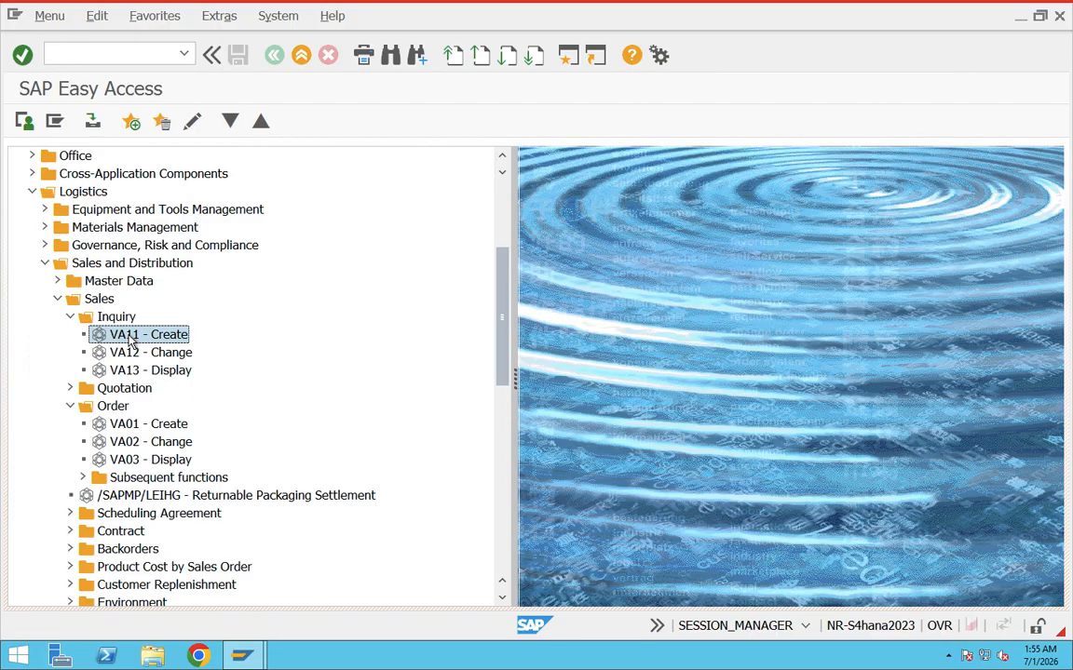
pyautogui.rightClick(130, 343)
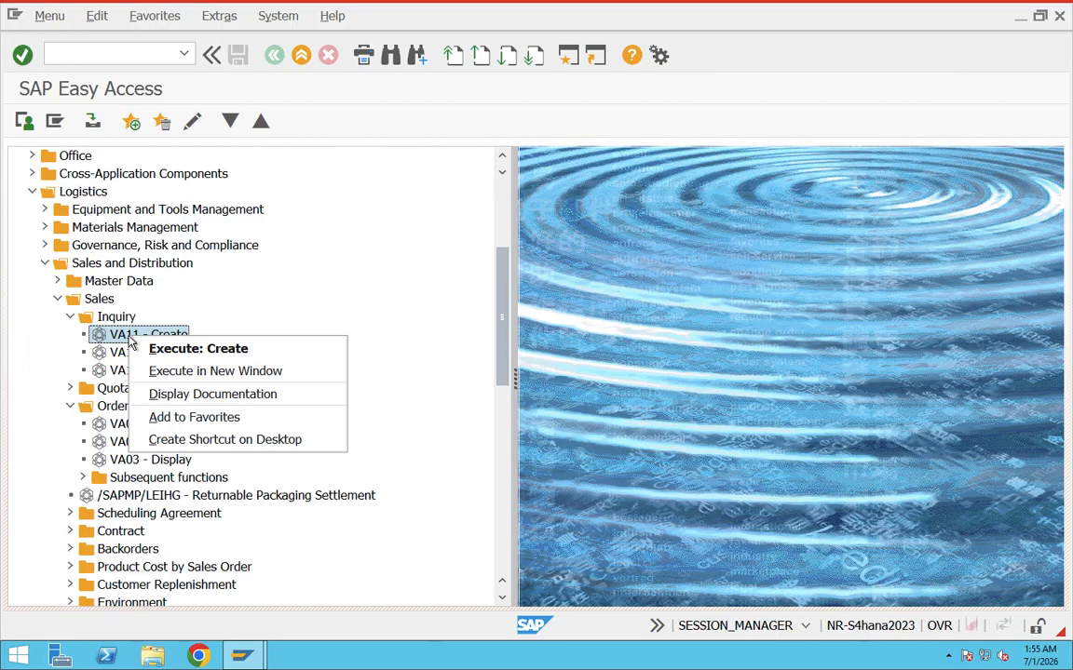
pyautogui.click(273, 292)
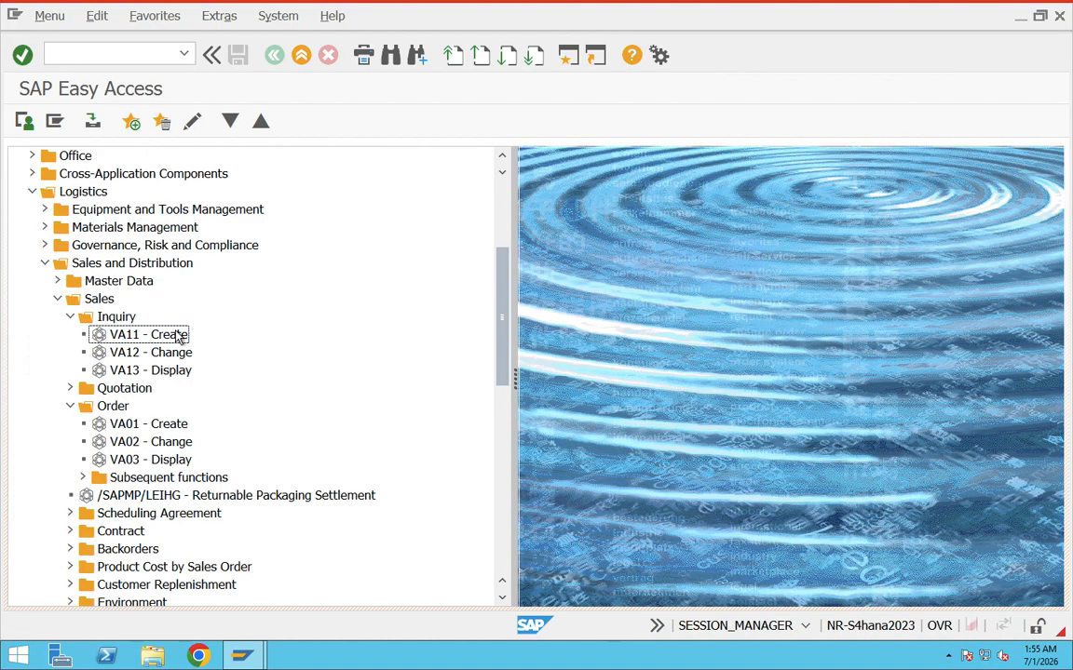
pyautogui.rightClick(158, 335)
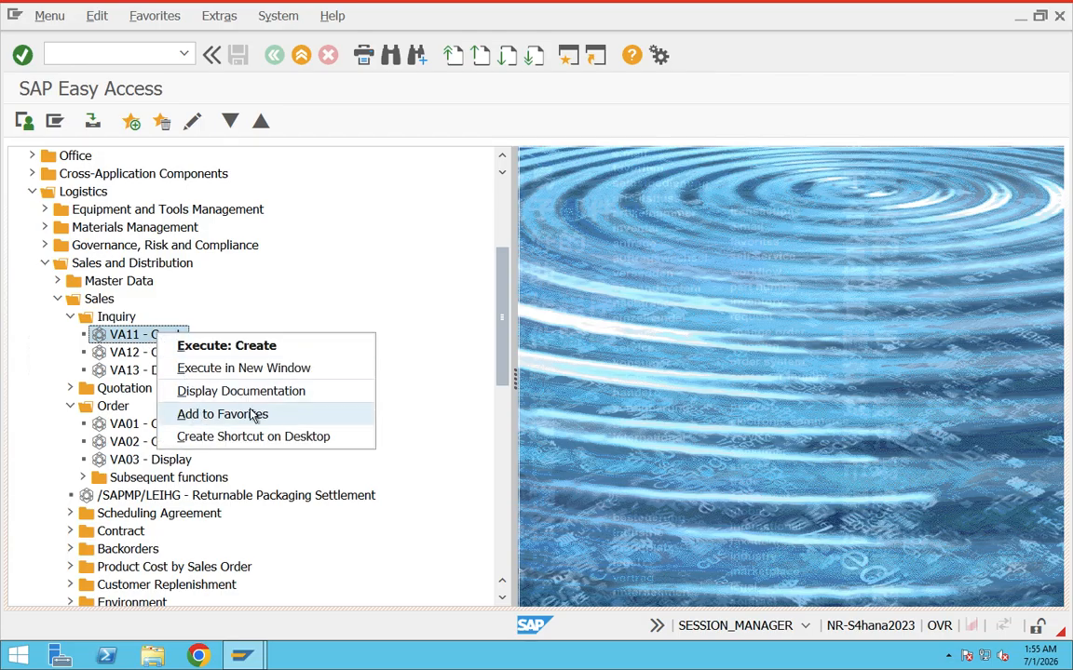
pyautogui.click(218, 414)
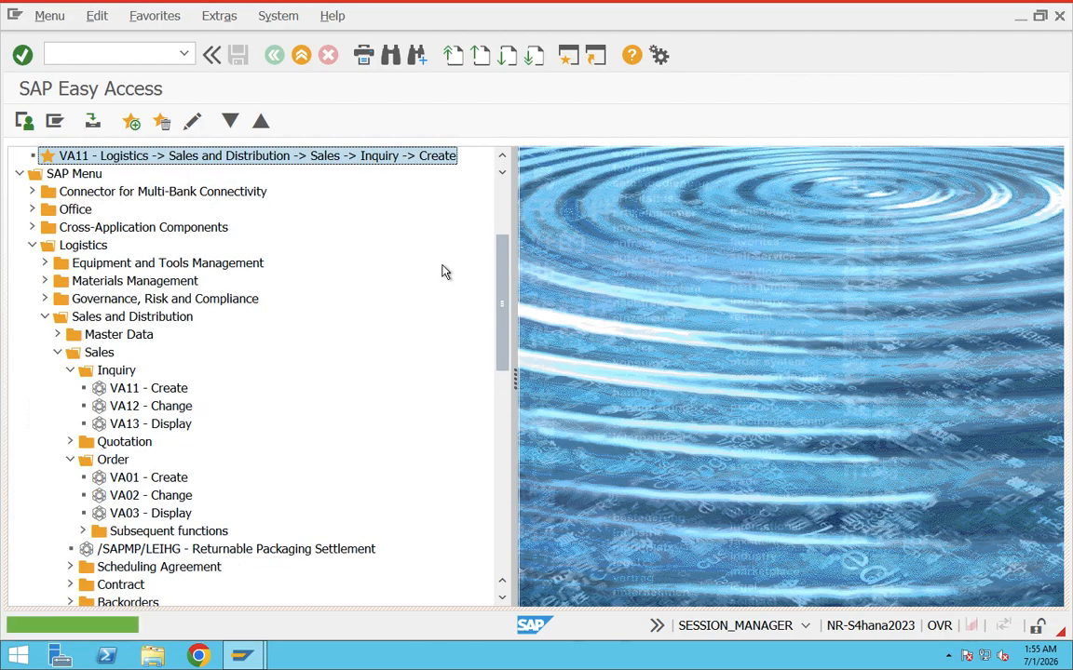
# Collapse the Sales and Distribution folder and start Create Inquiry from the VA11 entry in the Favorites.
pyautogui.scroll(3, 449, 242)
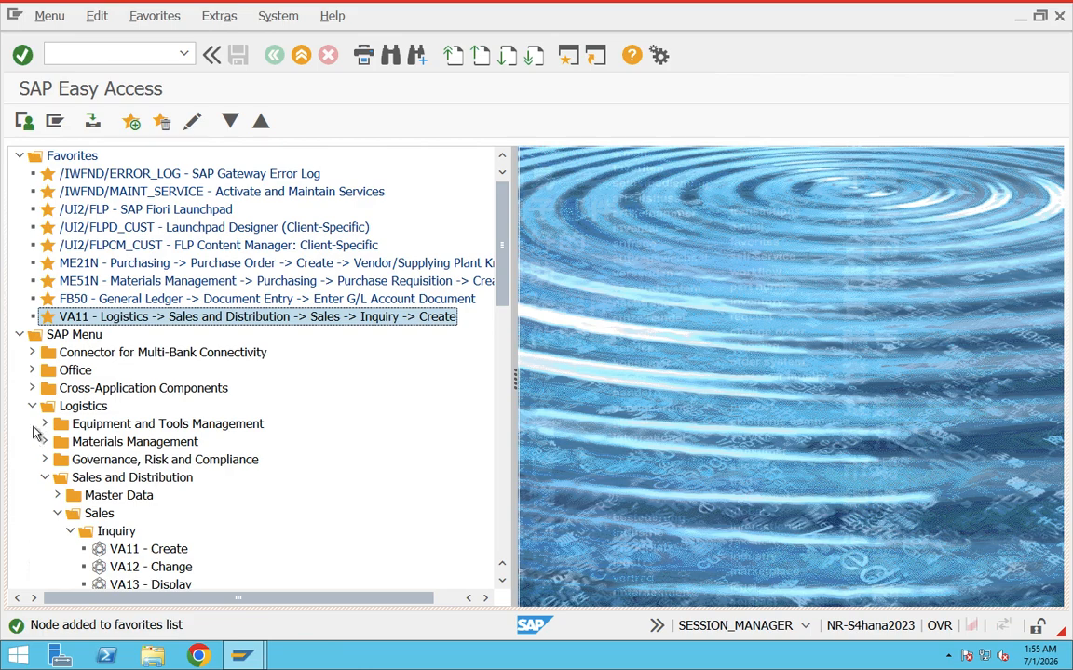
pyautogui.click(45, 477)
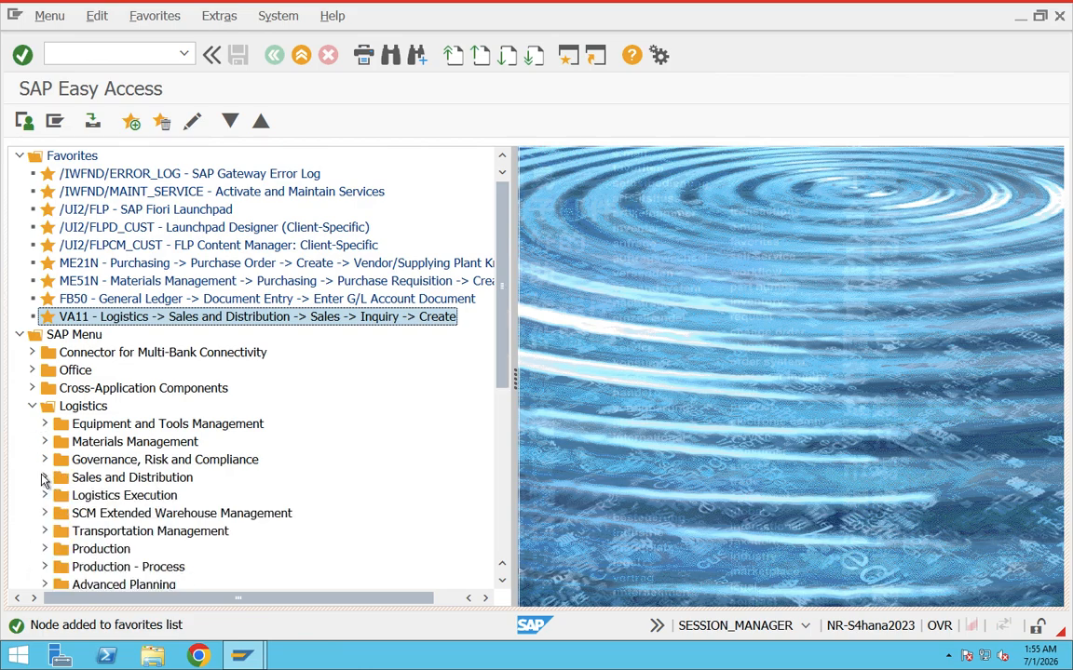
pyautogui.doubleClick(120, 318)
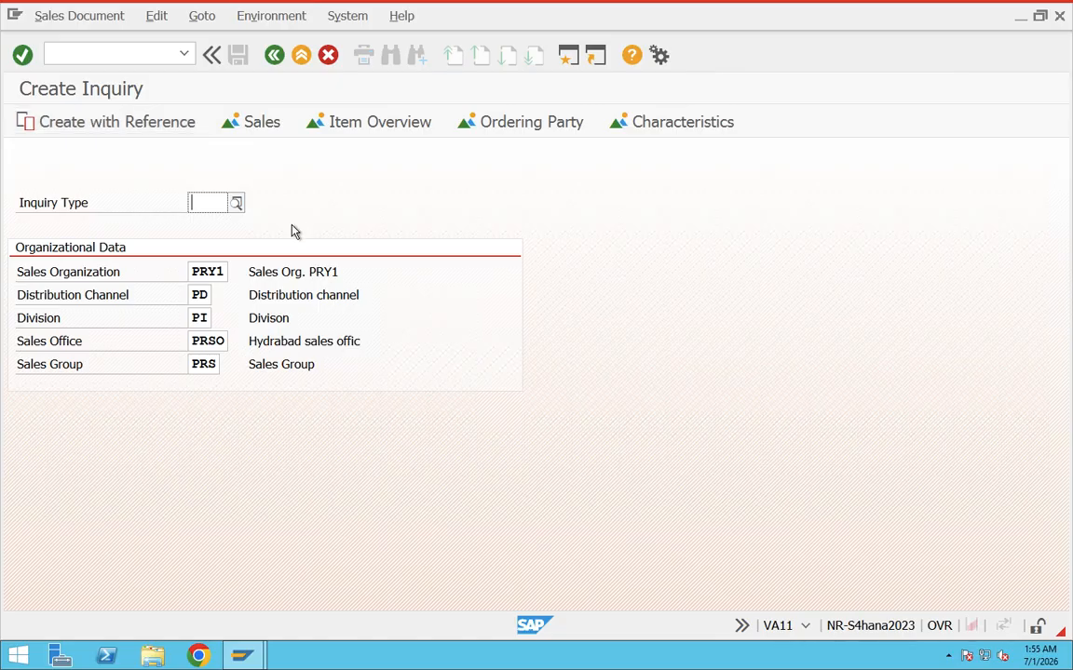
# Return to SAP Easy Access with the command /n and collapse the Logistics folder in the SAP Menu.
pyautogui.click(128, 57)
pyautogui.write('/n')
pyautogui.press('Return')
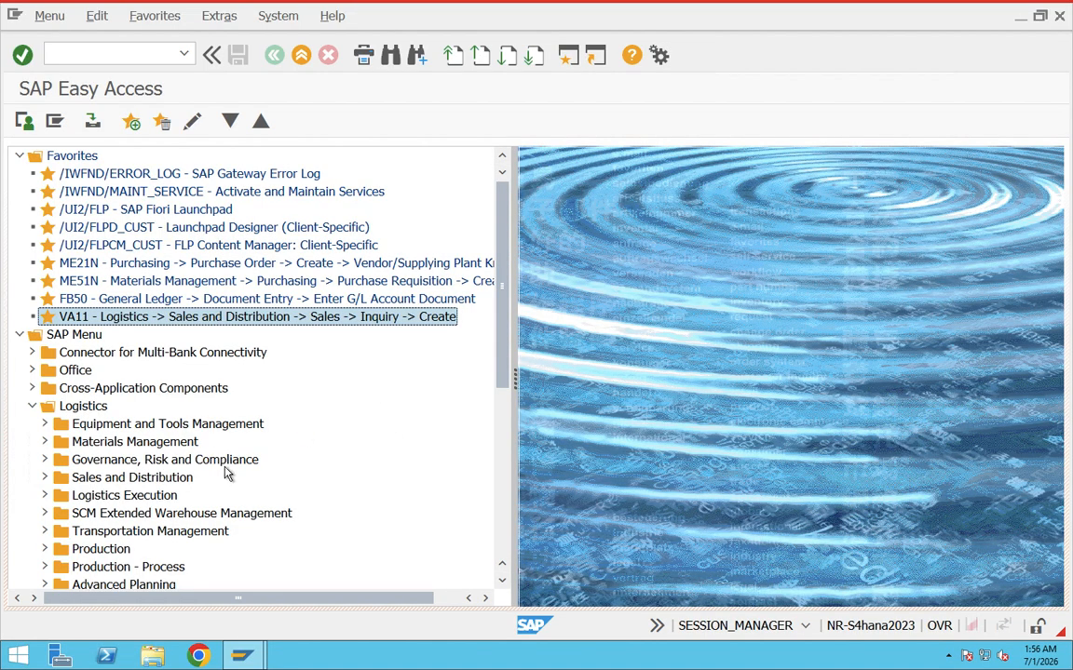
pyautogui.click(32, 406)
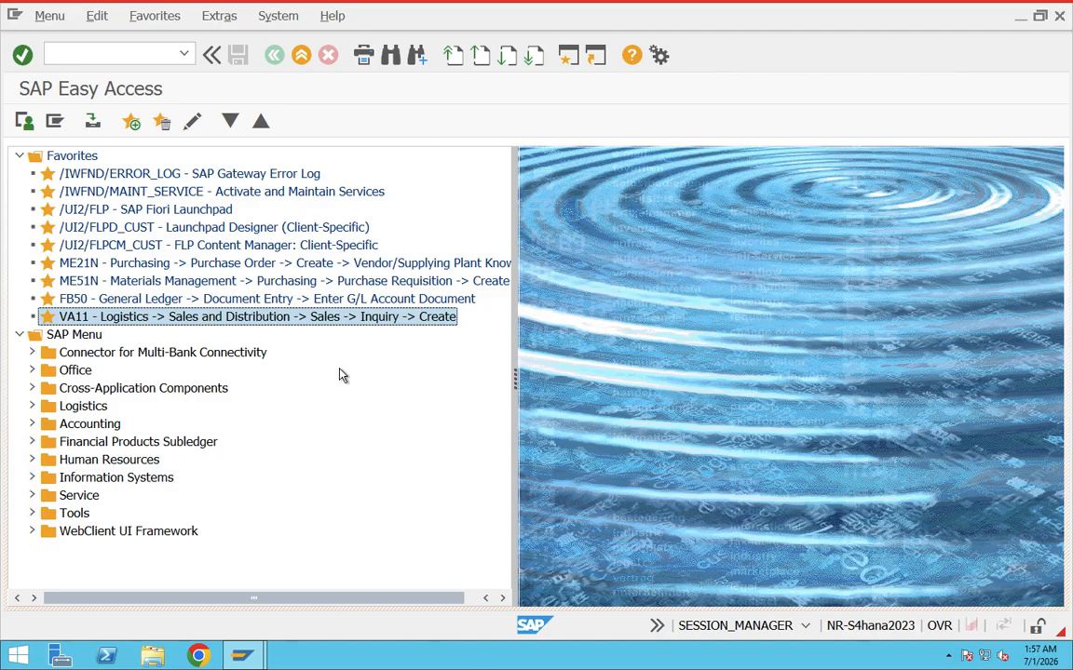
# Start Customizing with the transaction code spro and display the SAP Reference IMG.
pyautogui.click(75, 53)
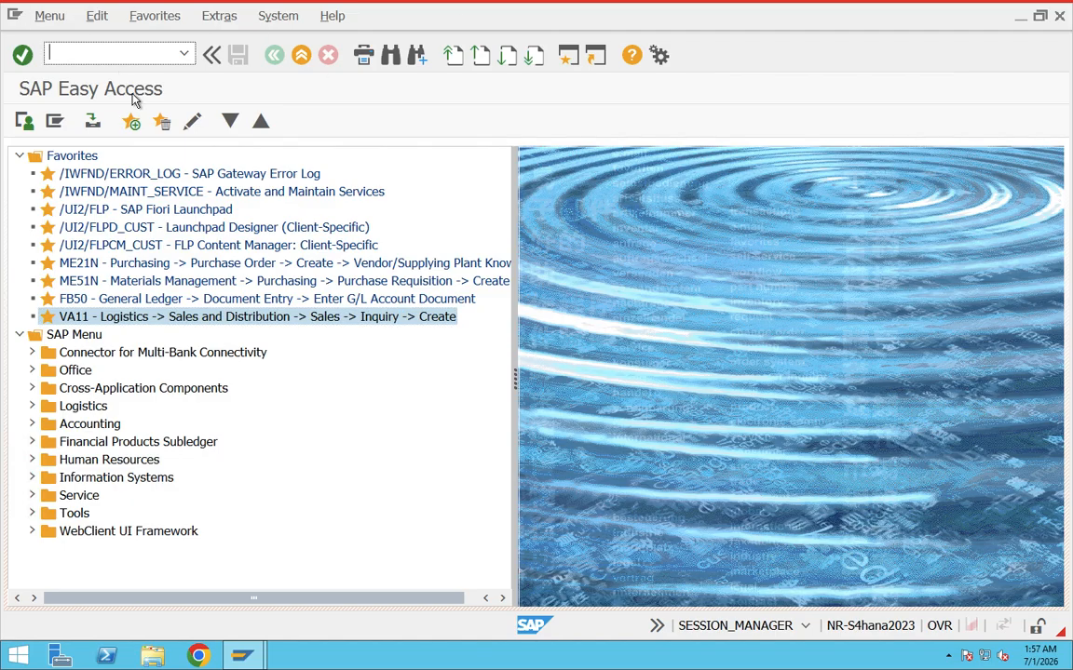
pyautogui.write('spro')
pyautogui.press('Return')
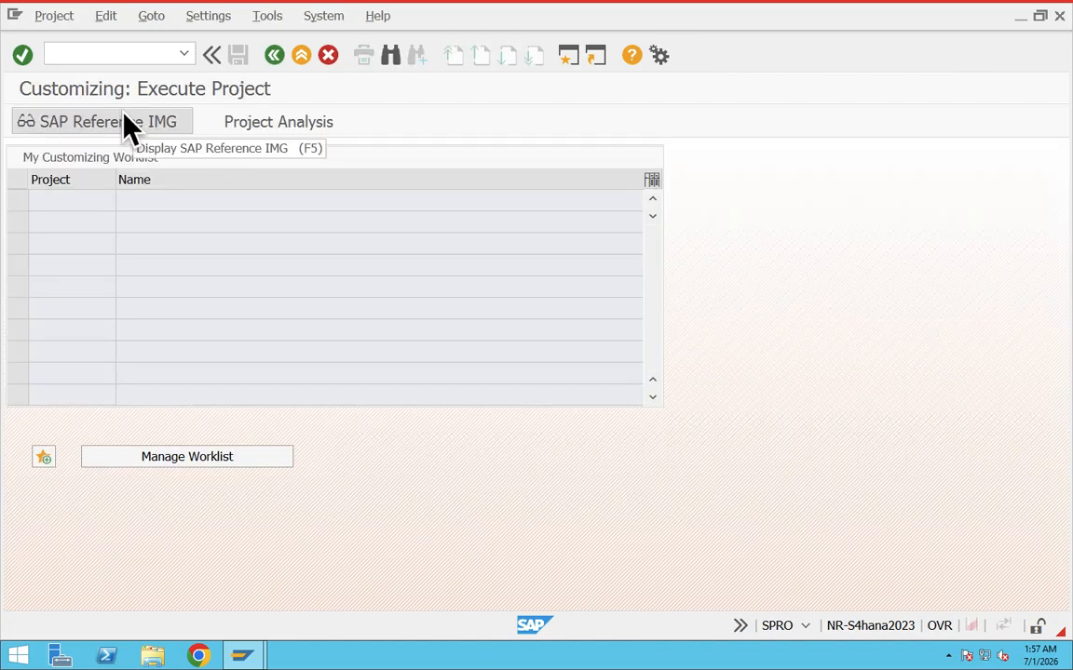
pyautogui.click(93, 128)
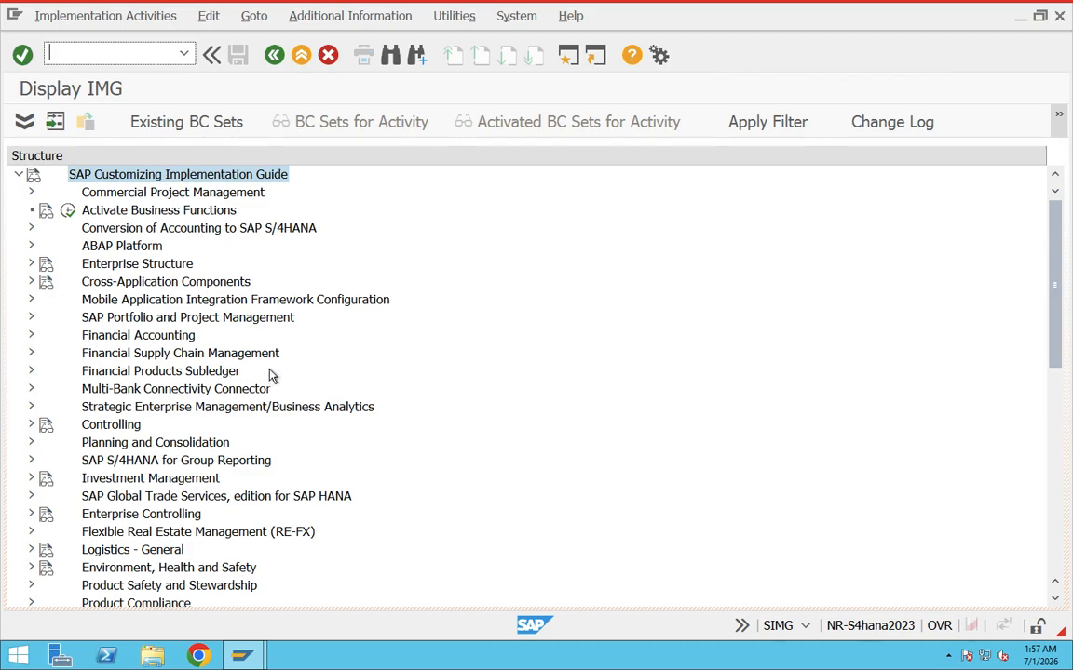
# Expand Sales and Distribution in the IMG structure and examine its Master Data, Basic Functions, Sales and Billing nodes.
pyautogui.scroll(-3, 293, 419)
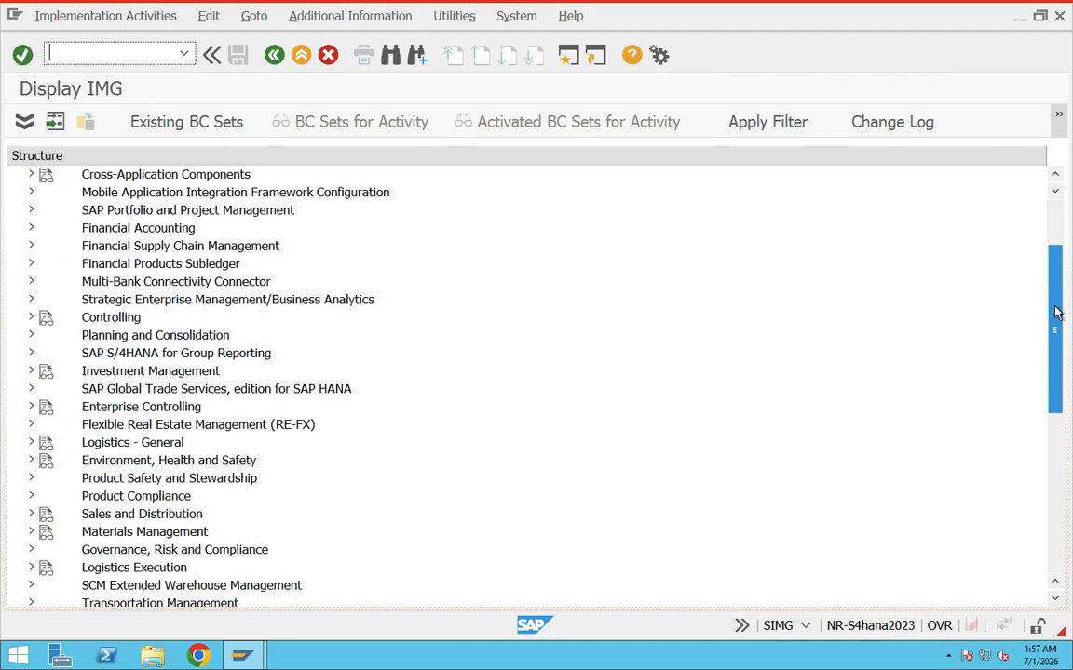
pyautogui.click(186, 497)
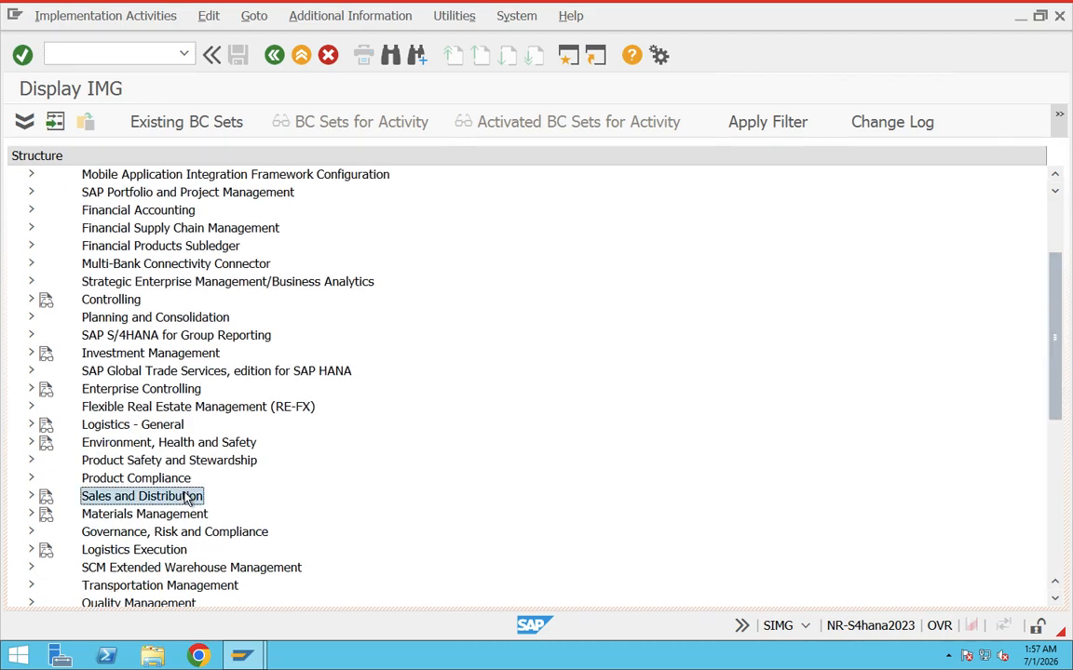
pyautogui.click(31, 496)
pyautogui.click(128, 337)
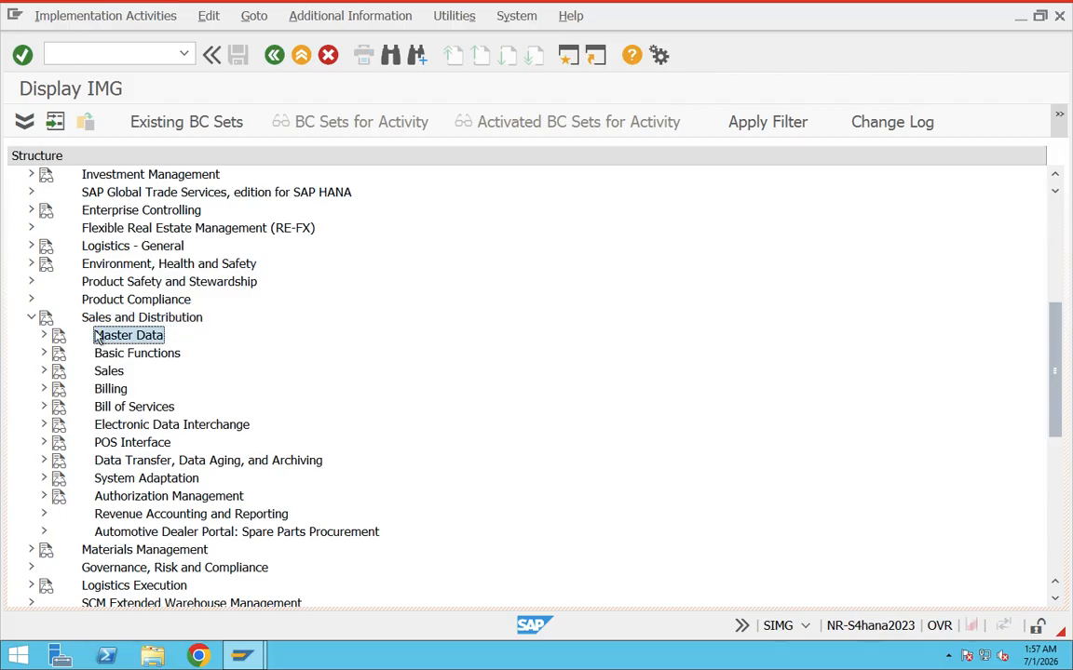
pyautogui.click(125, 354)
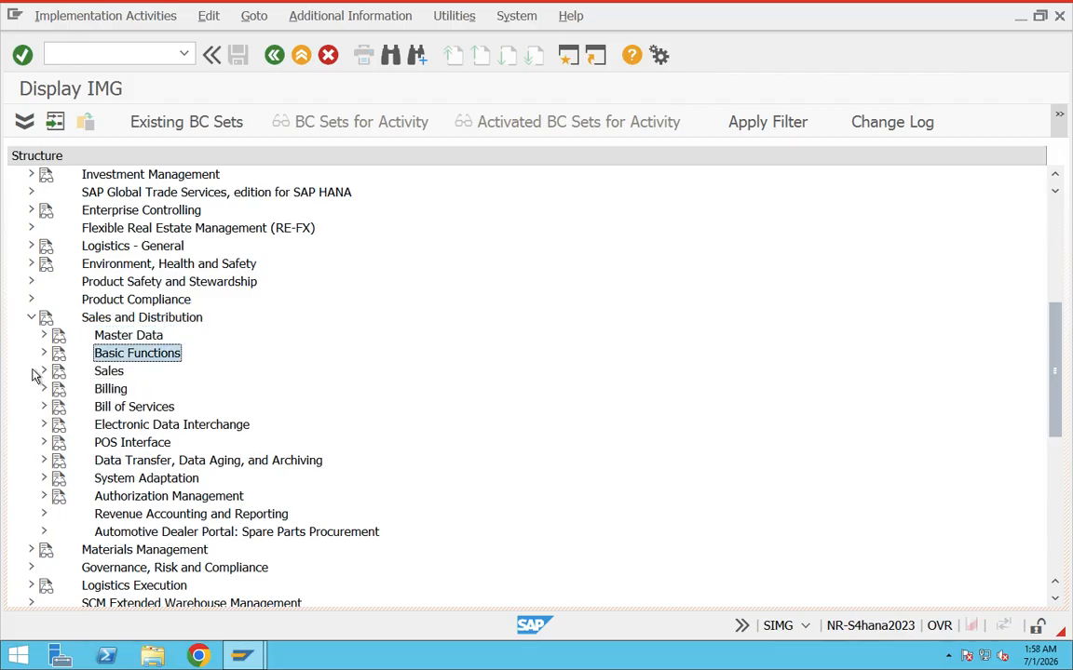
pyautogui.click(43, 371)
pyautogui.click(43, 372)
pyautogui.click(43, 389)
pyautogui.click(43, 389)
# Go back to SAP Easy Access and start Customizing again by picking spro from the command history.
pyautogui.click(274, 58)
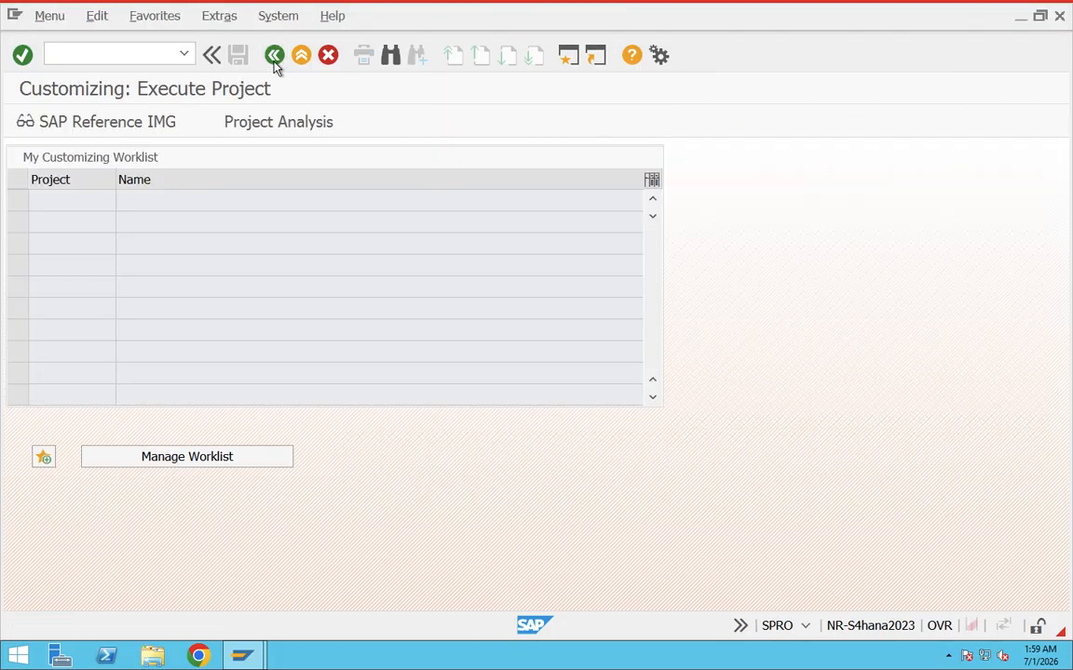
pyautogui.click(274, 58)
pyautogui.click(117, 52)
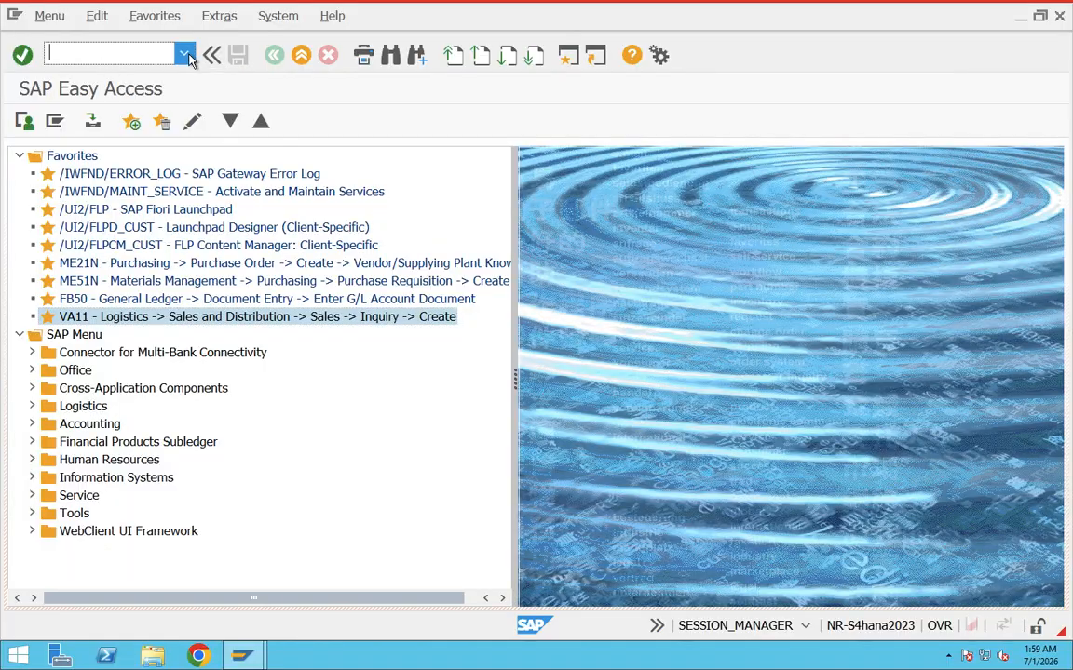
pyautogui.click(184, 53)
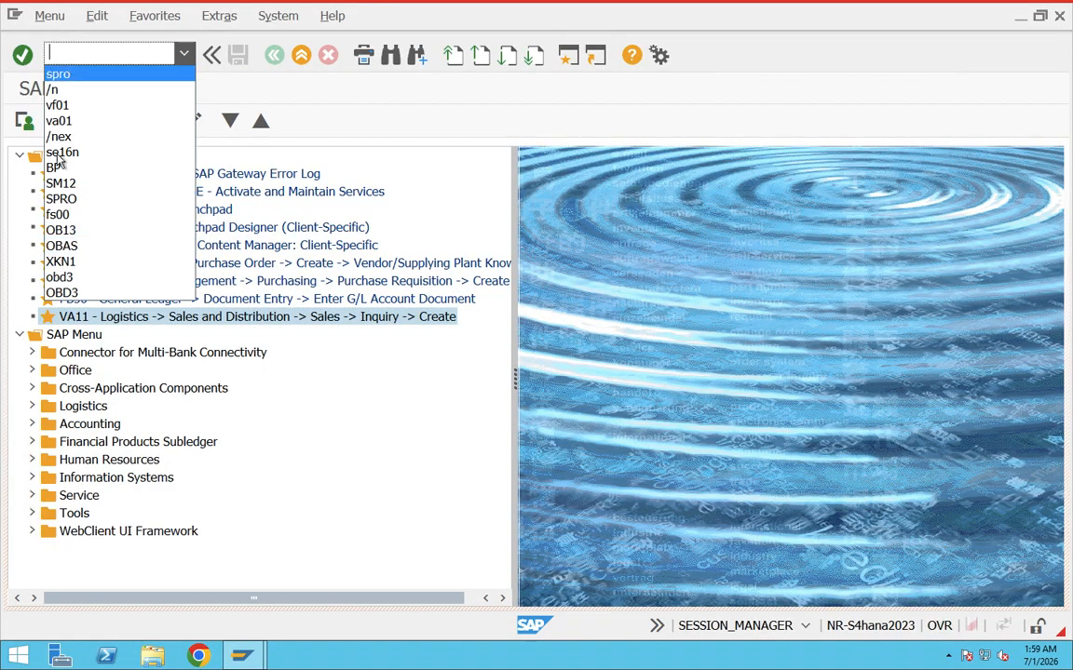
pyautogui.click(54, 90)
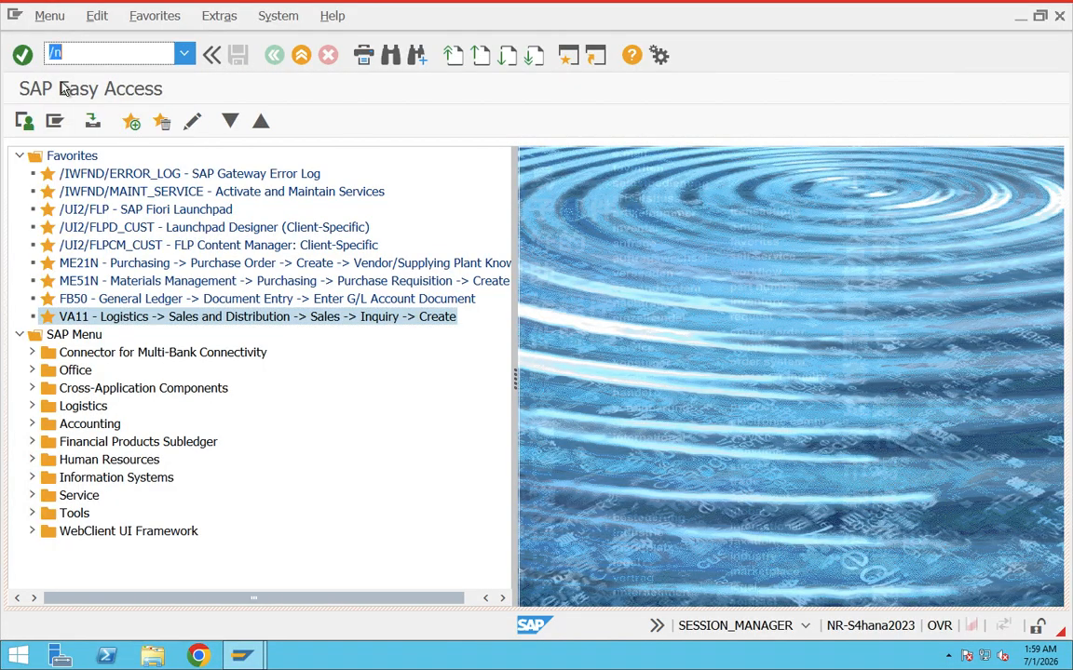
pyautogui.click(184, 53)
pyautogui.click(70, 72)
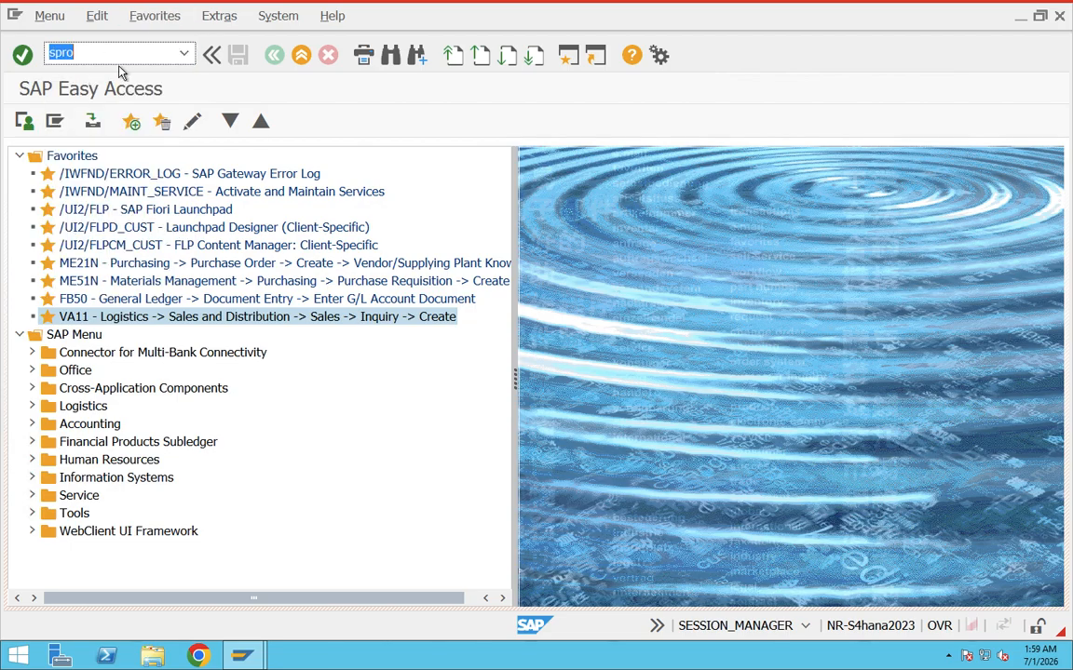
pyautogui.press('Return')
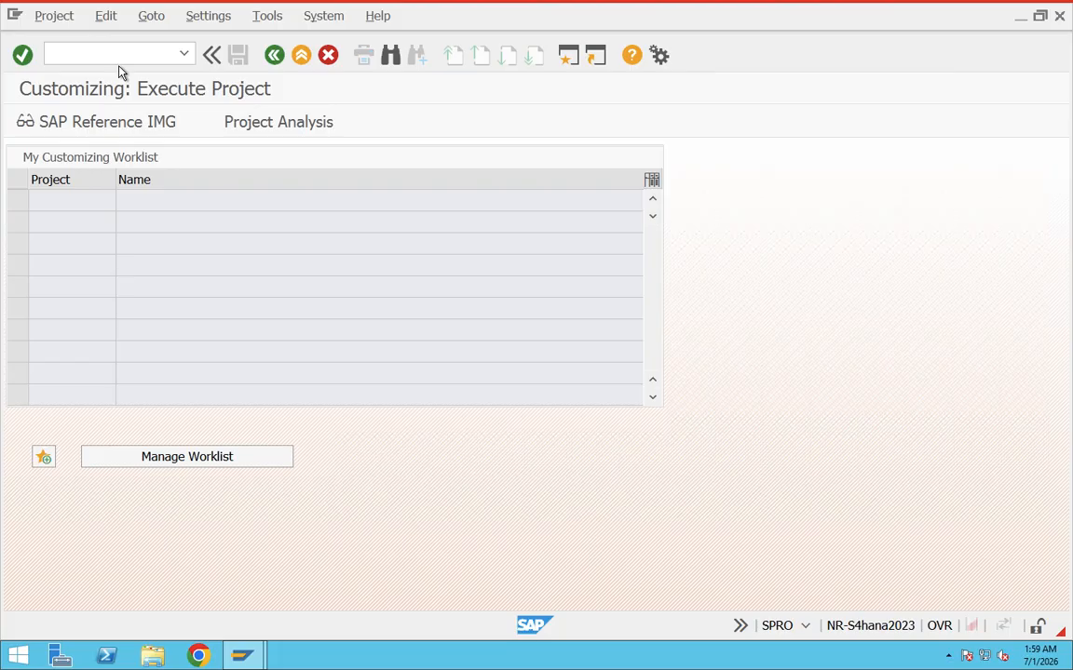
# Display the SAP Reference IMG, look through its structure, and go back to SAP Easy Access.
pyautogui.click(110, 116)
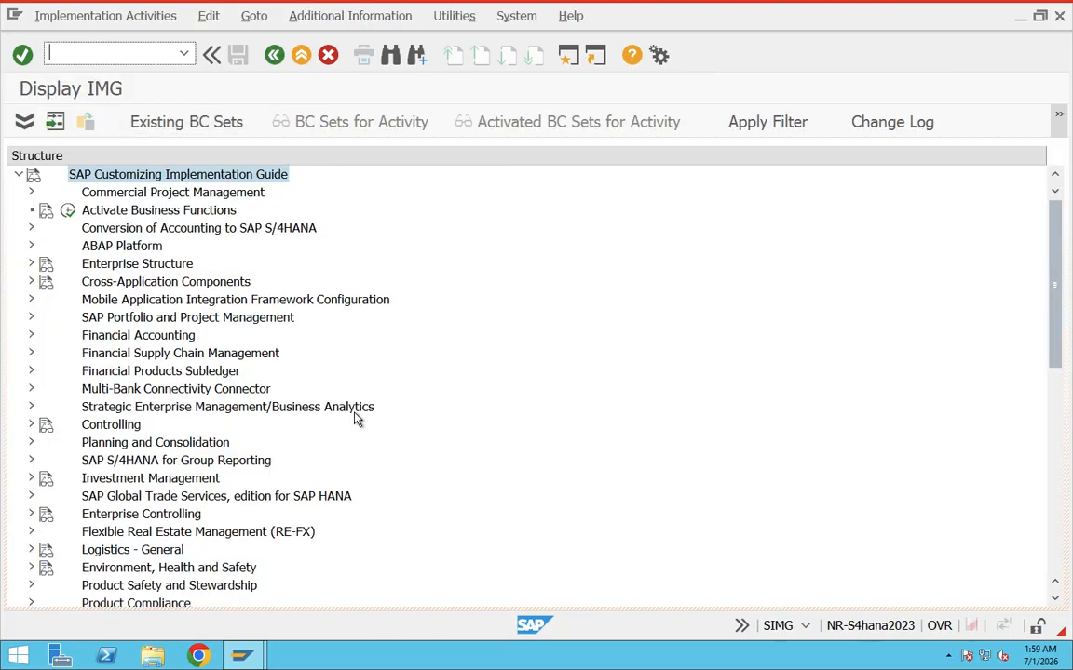
pyautogui.moveTo(1062, 340); pyautogui.dragTo(1056, 181)
pyautogui.click(274, 56)
pyautogui.click(276, 57)
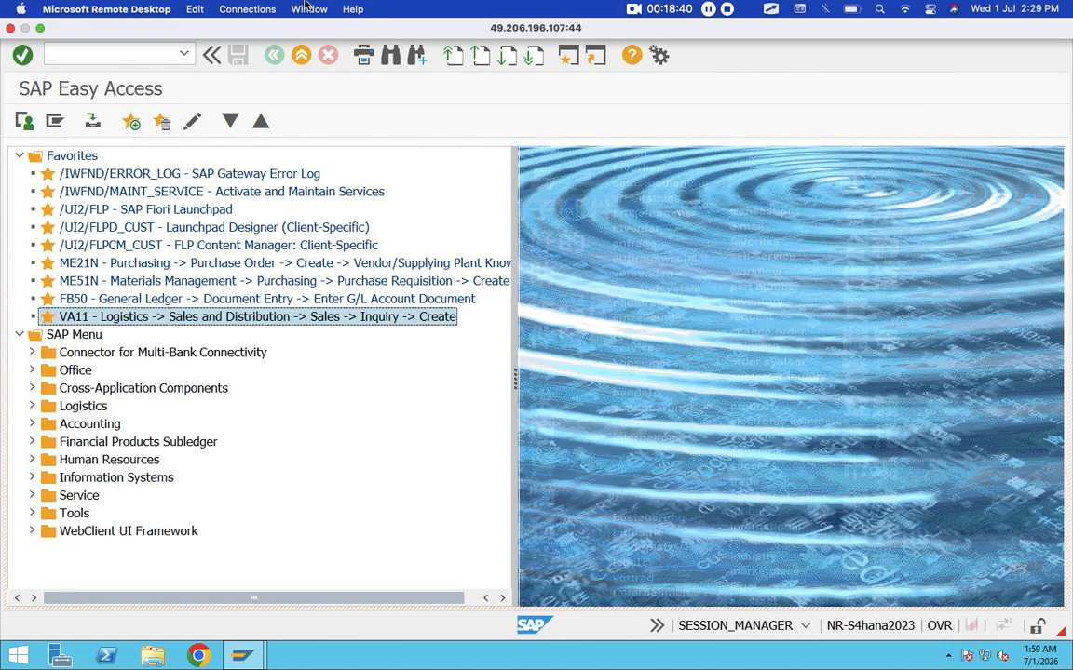
# Switch to the Teams meeting in the Chrome browser to check the participants, and return to the SAP remote session.
pyautogui.press('super+Tab')
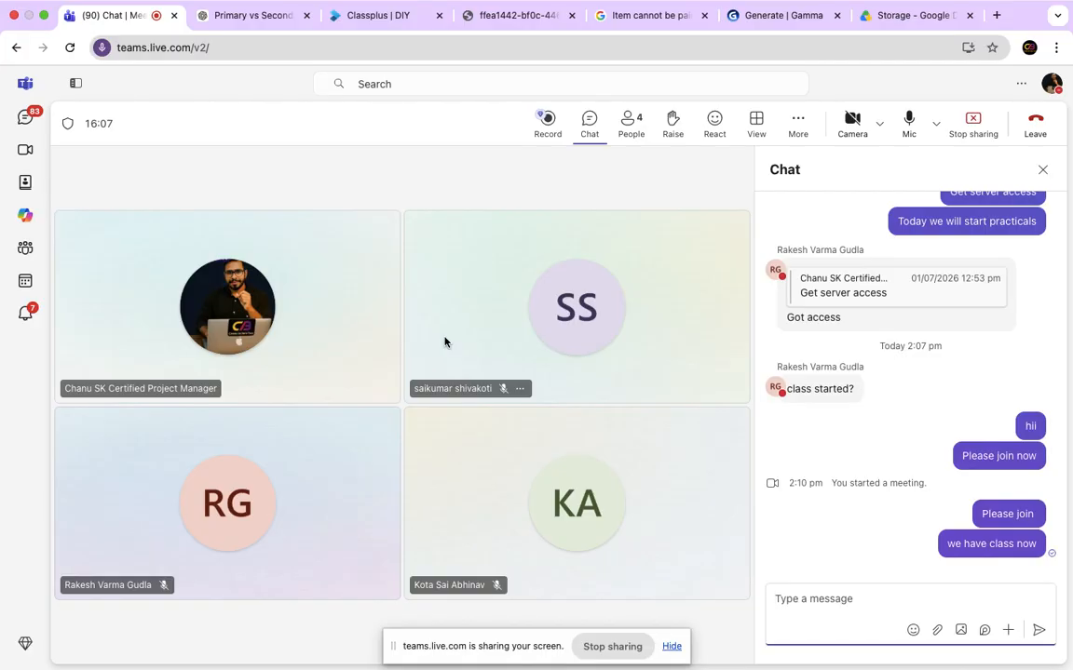
pyautogui.moveTo(314, 4)
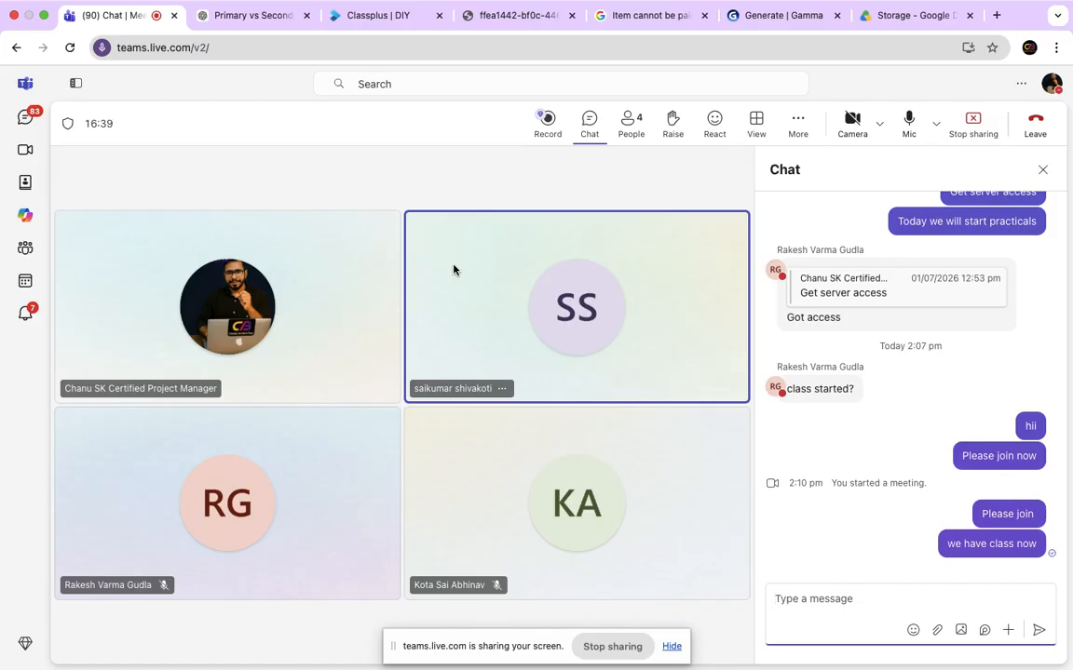
pyautogui.hotkey('ctrl', 'Left')
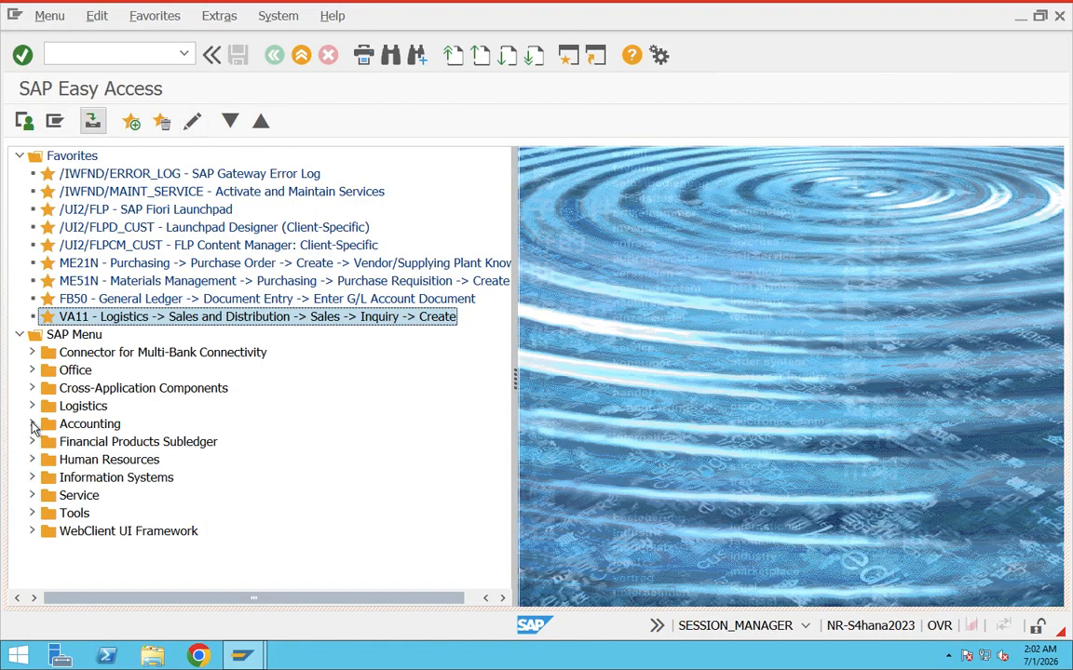
# Expand Logistics and its Sales and Distribution folder in the SAP Menu and start the VA11 Create Inquiry transaction.
pyautogui.click(82, 53)
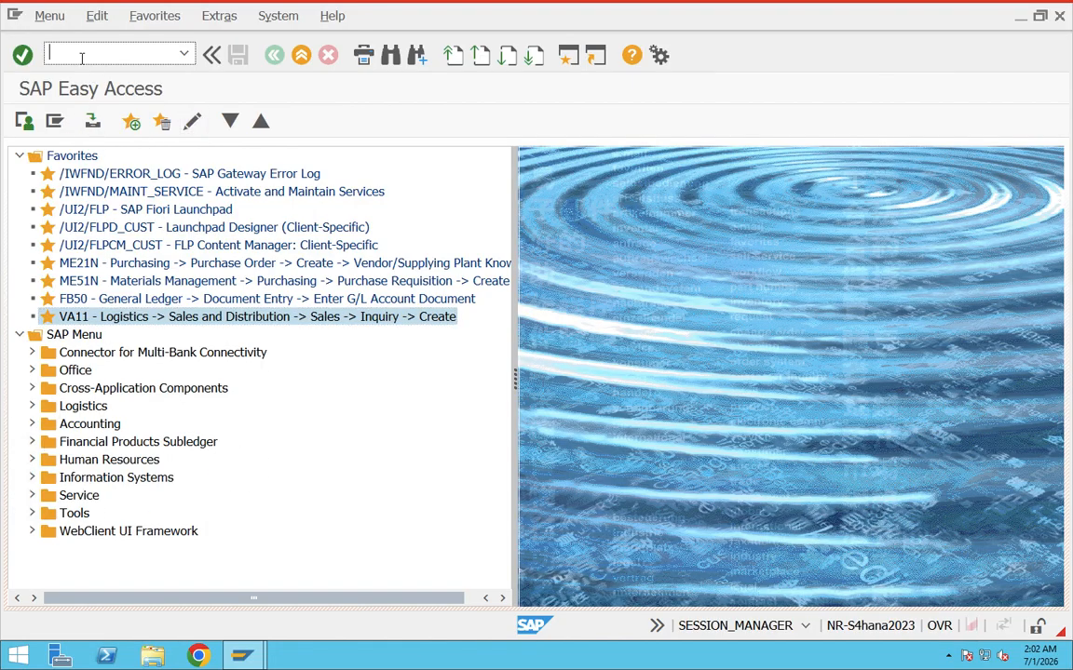
pyautogui.click(31, 406)
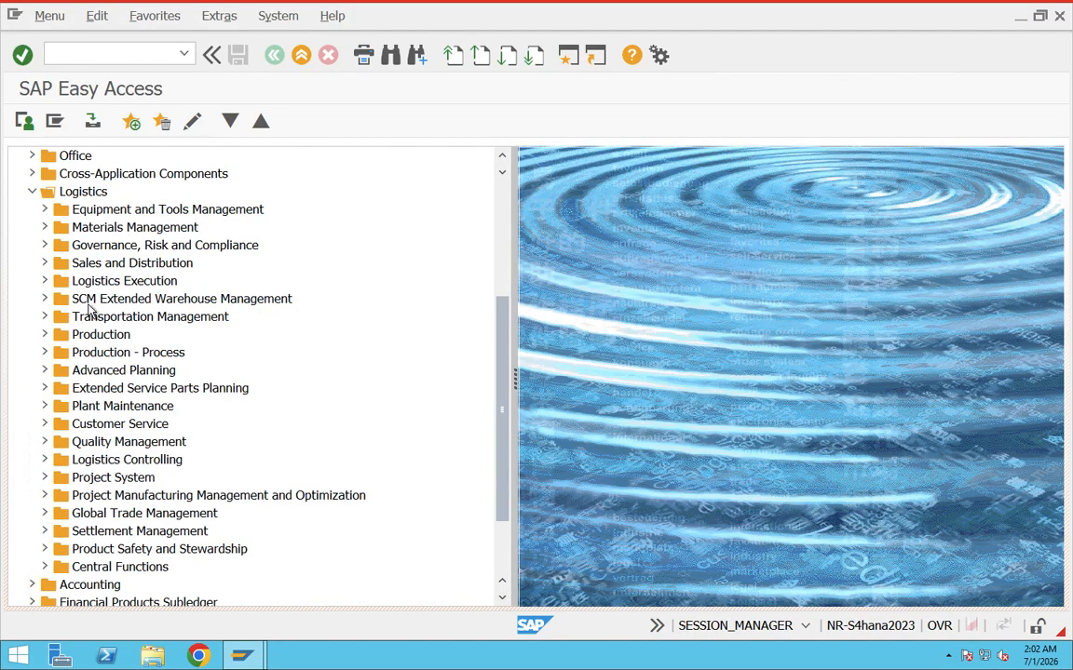
pyautogui.click(45, 262)
pyautogui.doubleClick(114, 228)
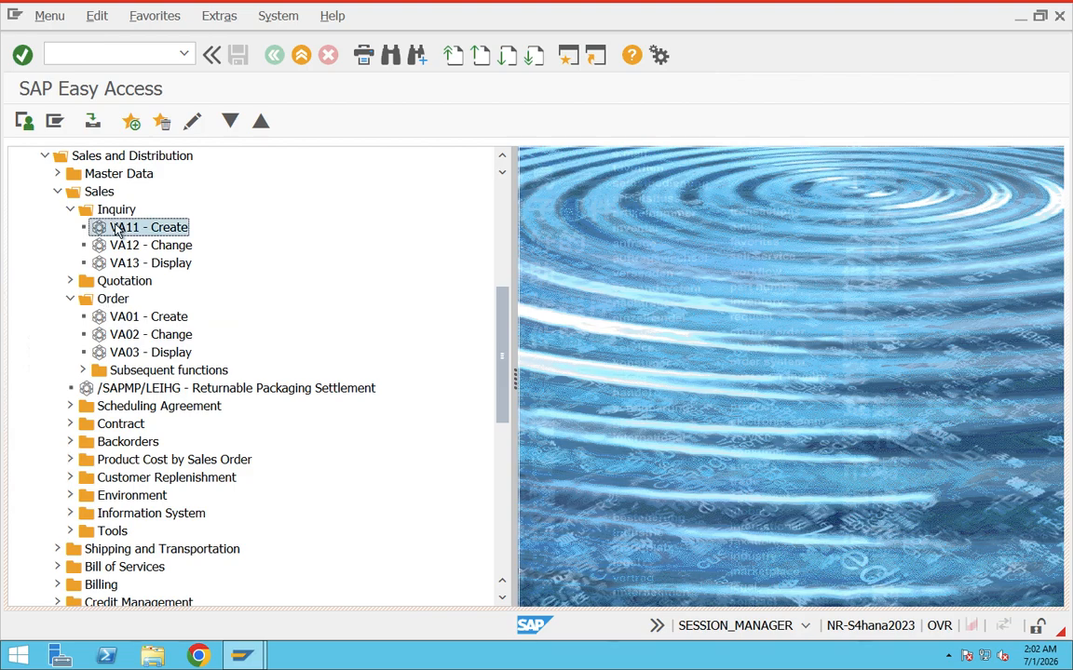
pyautogui.click(203, 269)
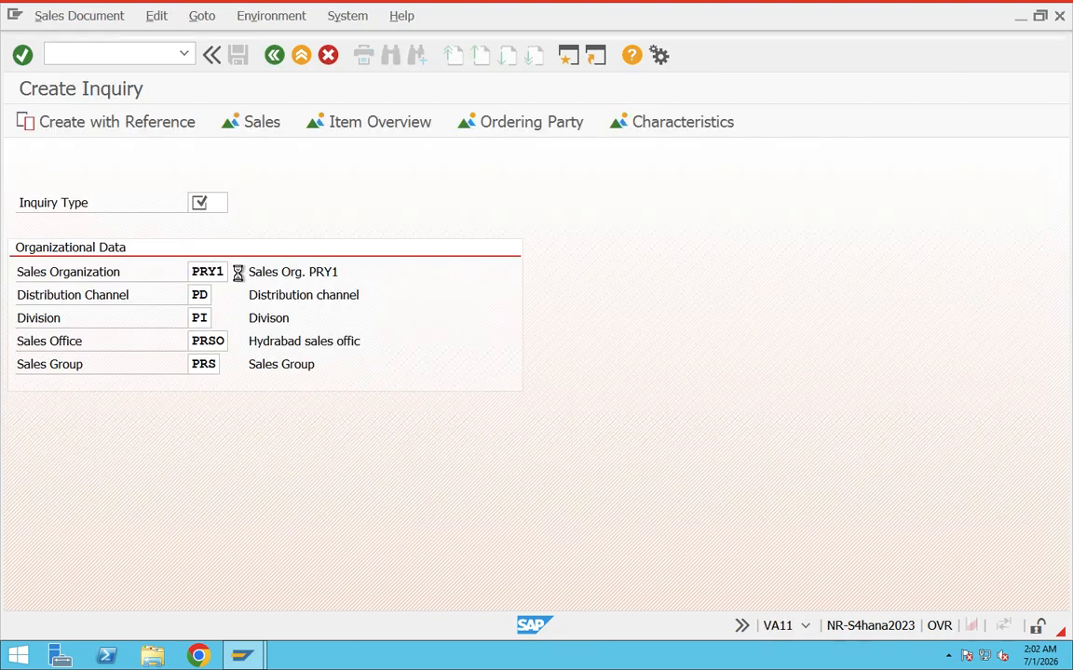
# Look over the organizational data in Create Inquiry and check the possible entries for Inquiry Type and Sales Office.
pyautogui.click(237, 272)
pyautogui.click(638, 274)
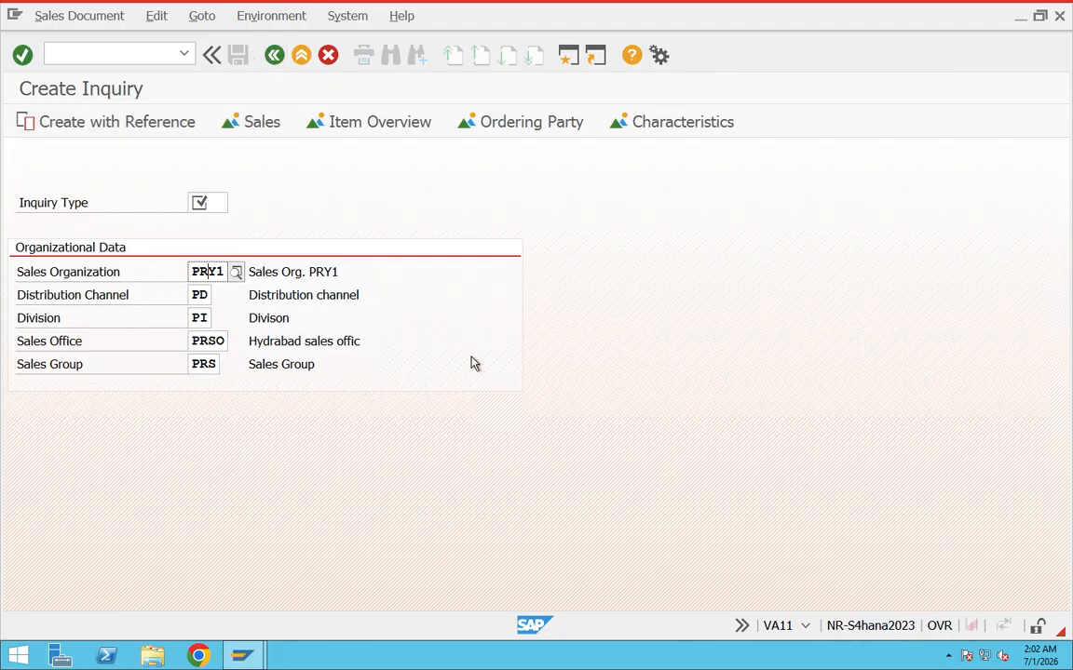
pyautogui.click(217, 202)
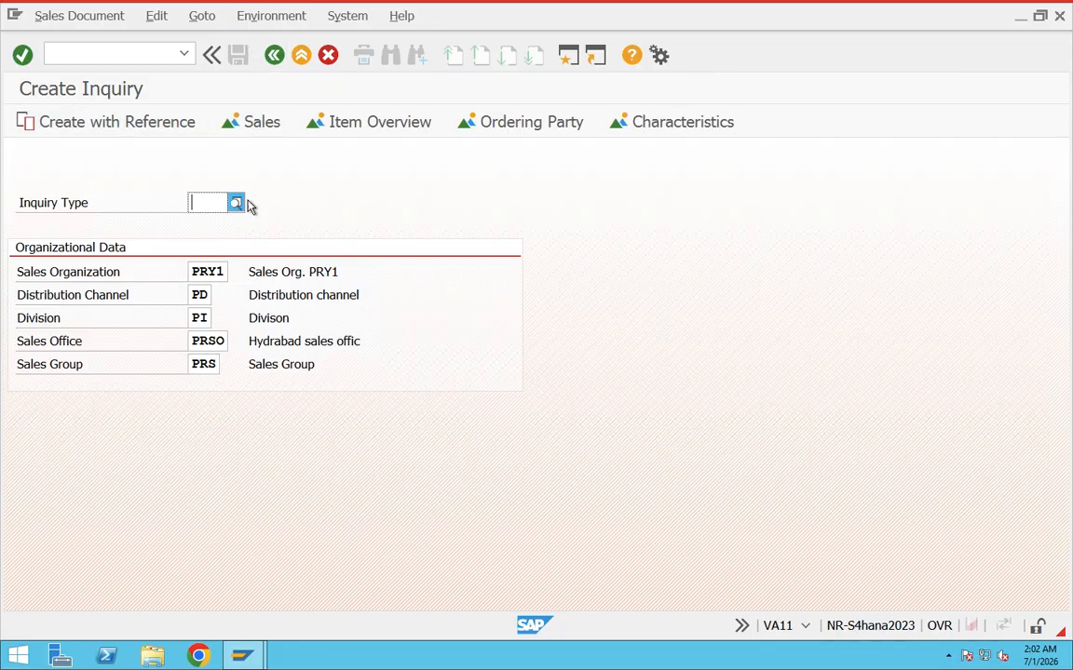
pyautogui.click(207, 341)
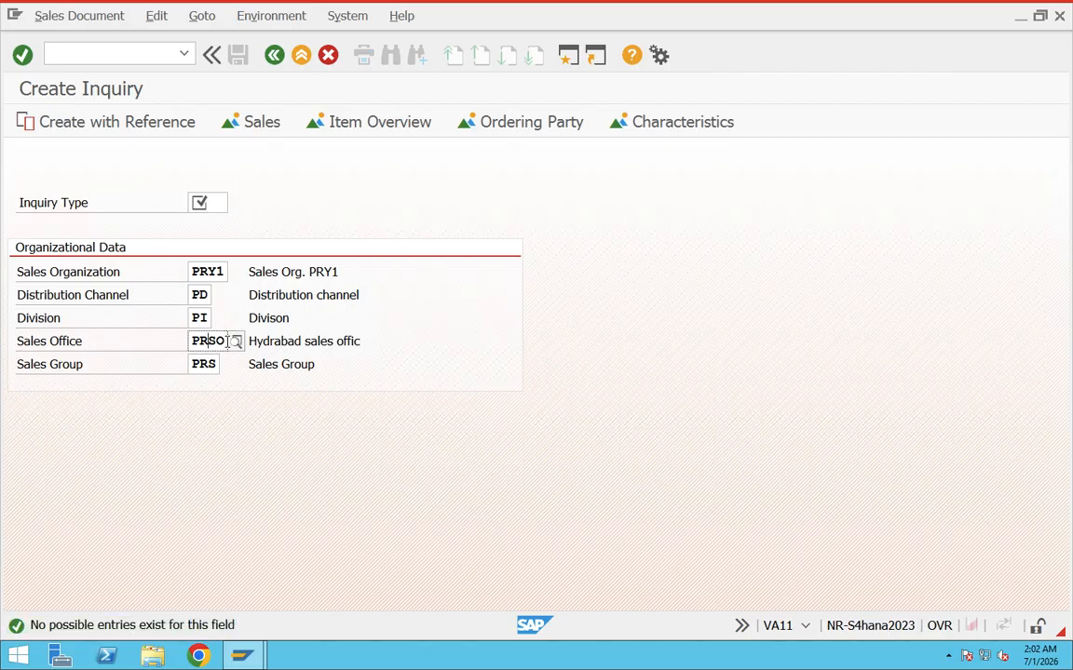
pyautogui.click(236, 343)
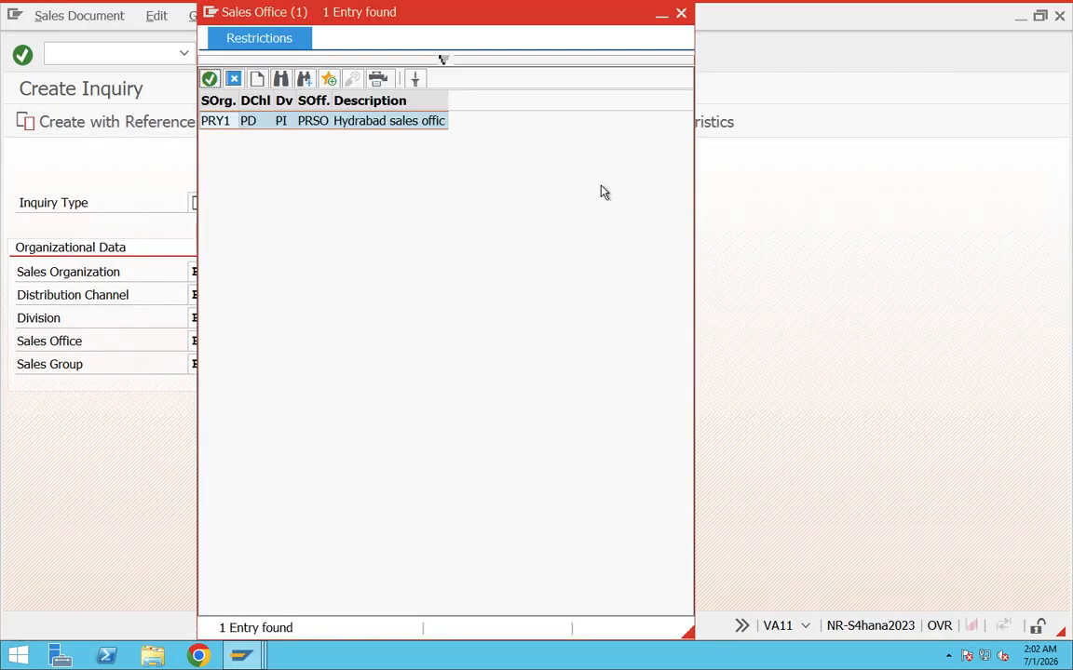
pyautogui.click(232, 80)
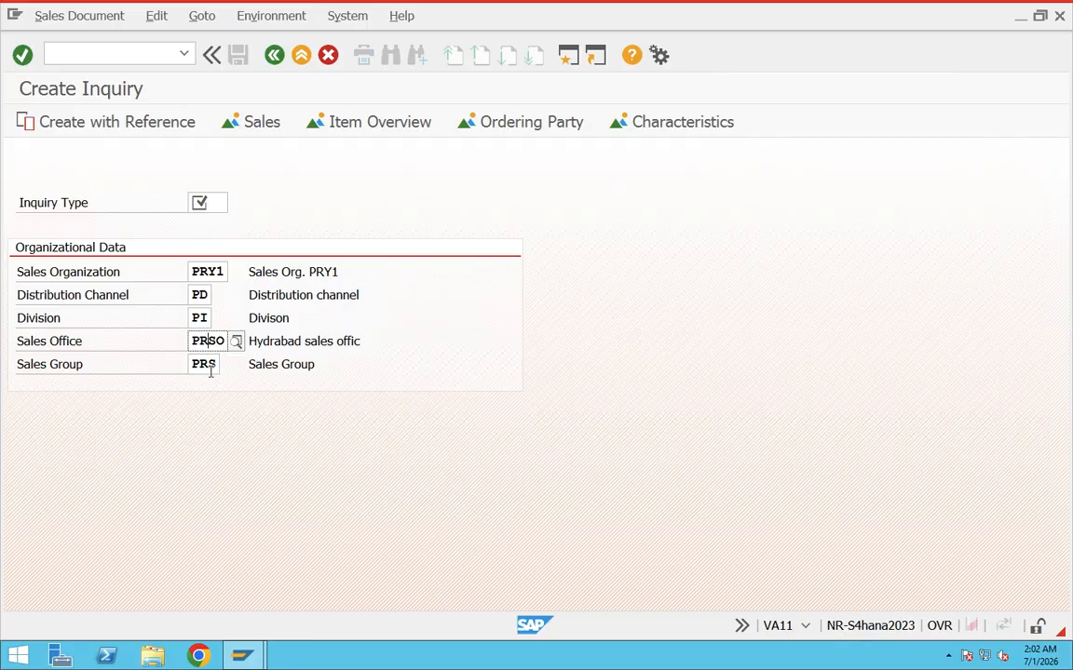
pyautogui.click(206, 202)
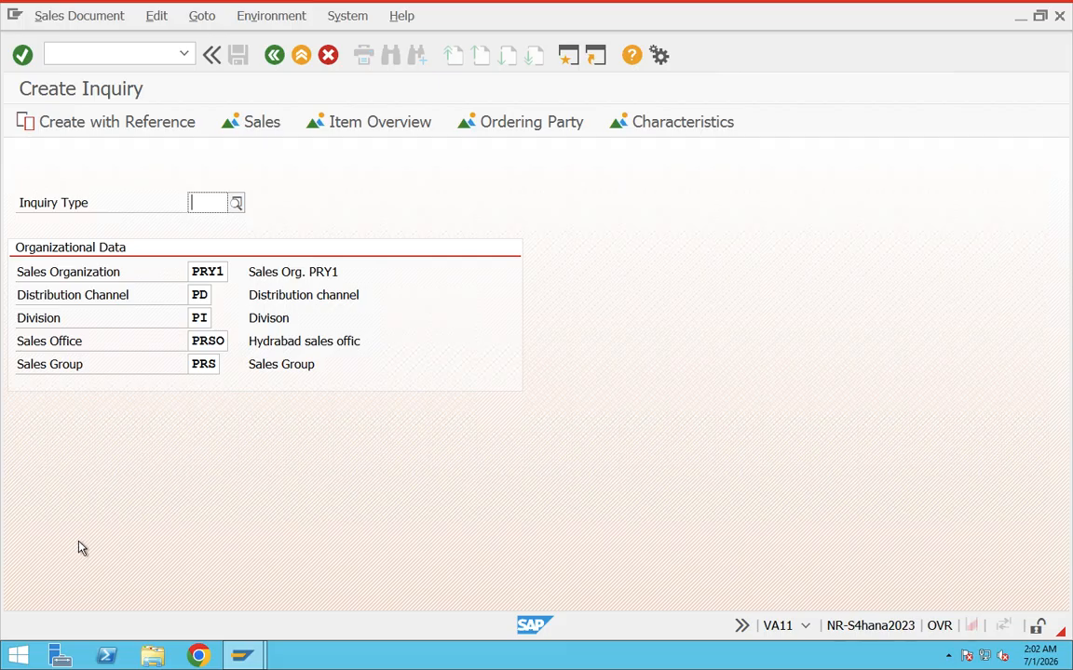
# Go back to SAP Easy Access, then call the exit function and decline logging off.
pyautogui.click(275, 54)
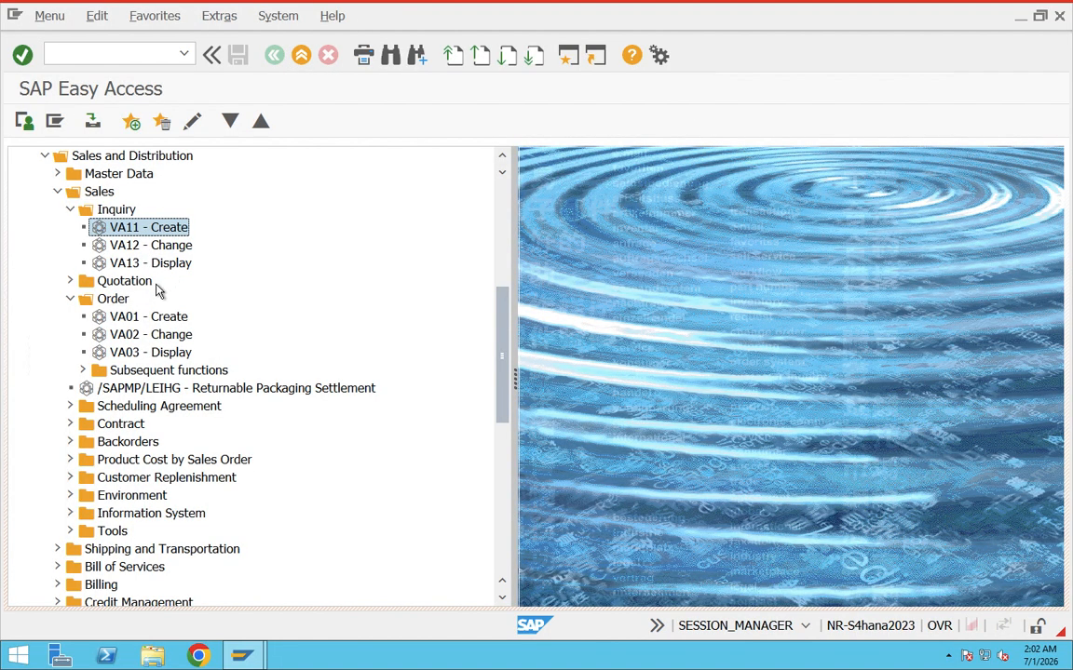
pyautogui.click(139, 333)
pyautogui.click(136, 426)
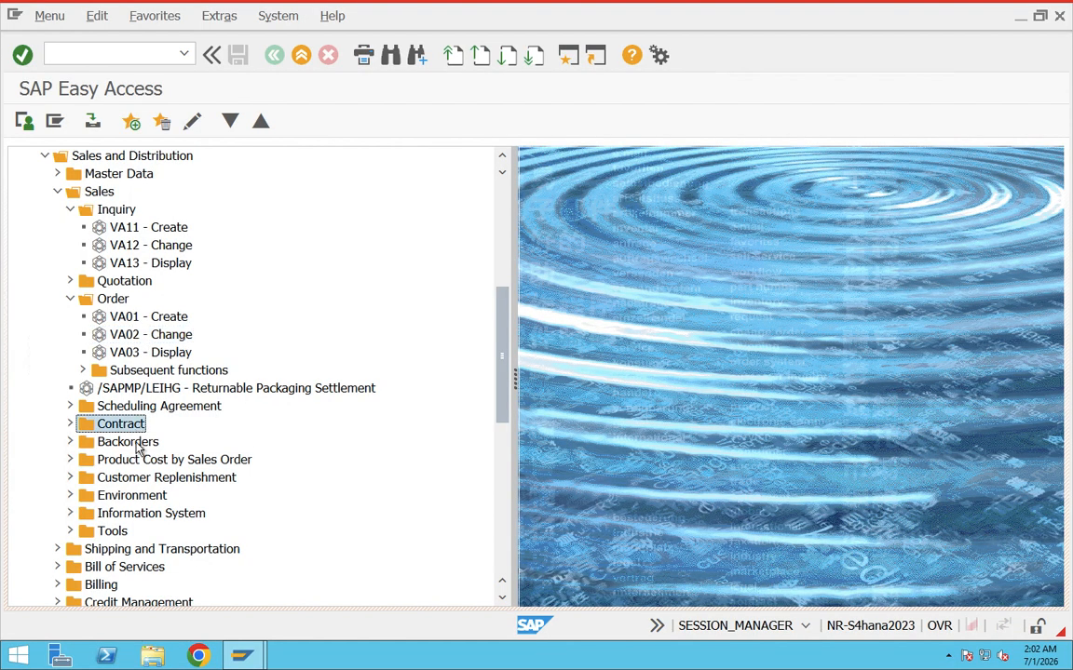
pyautogui.click(307, 57)
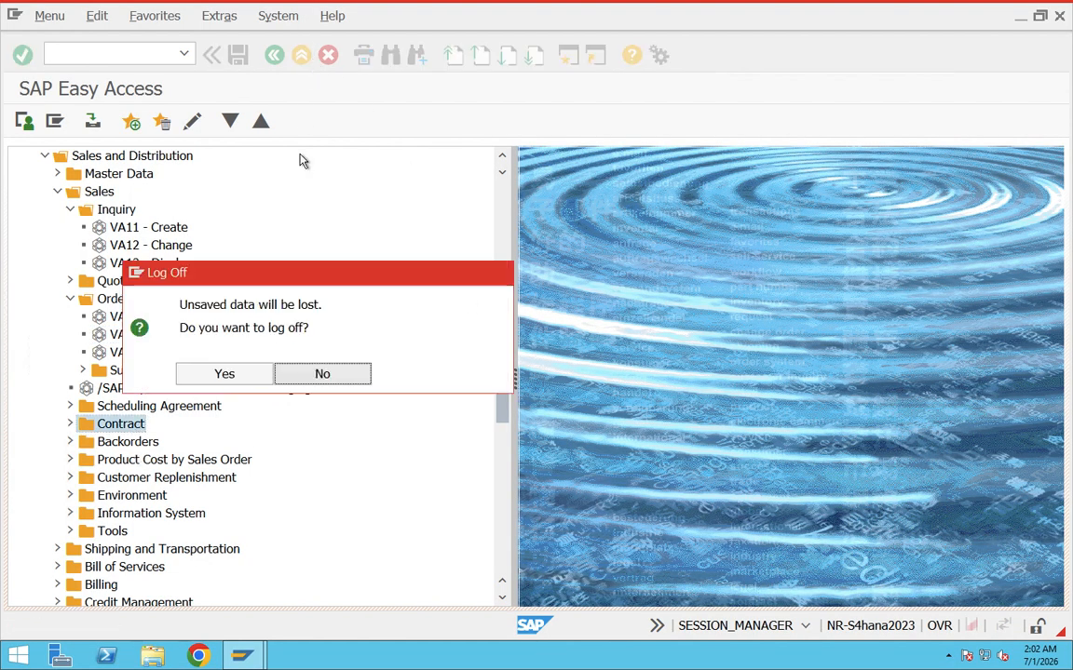
pyautogui.click(346, 380)
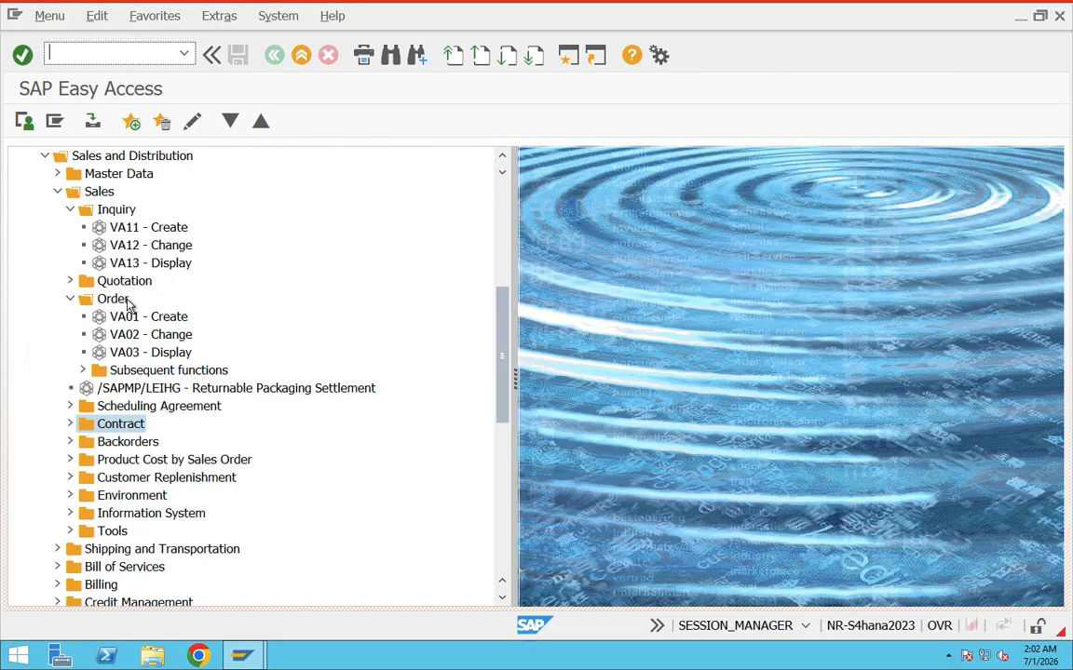
# Collapse the Sales and Distribution and Logistics folders in the SAP Menu.
pyautogui.moveTo(502, 290); pyautogui.dragTo(510, 190)
pyautogui.click(39, 478)
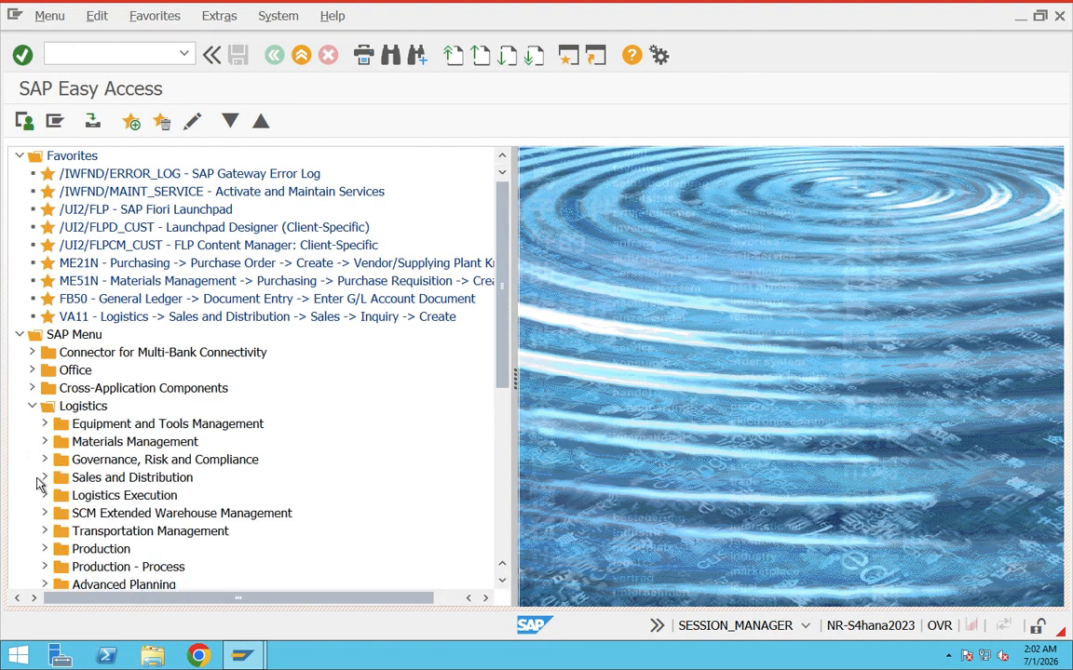
pyautogui.click(32, 406)
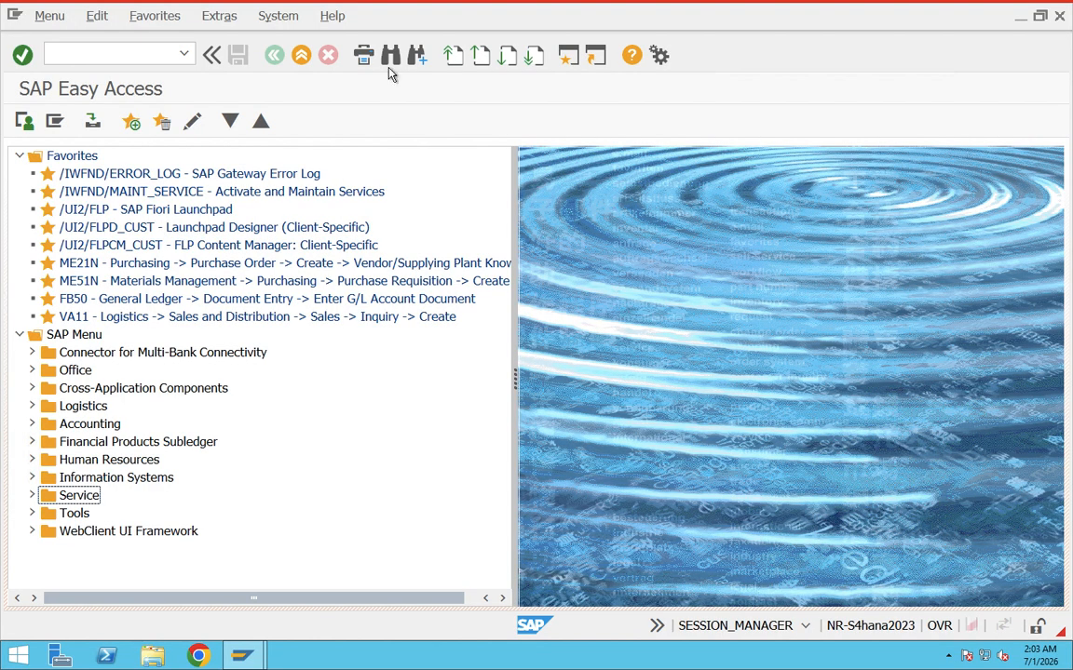
# Widen the menu tree area so the favorites fit, and view the Extras functions and the local layout options.
pyautogui.click(217, 16)
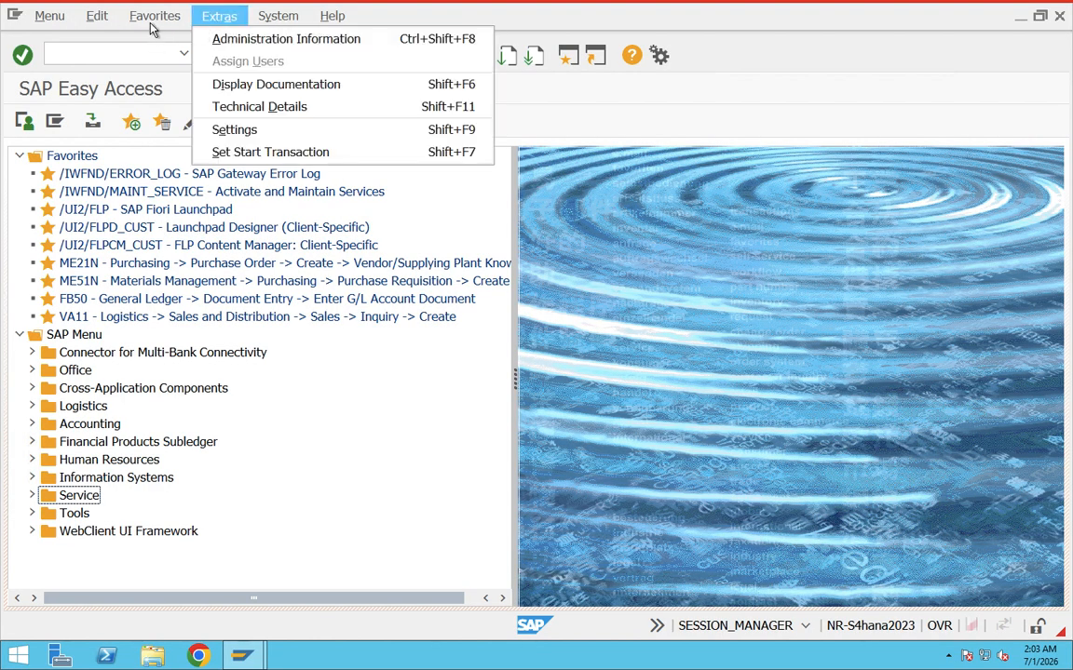
pyautogui.click(587, 247)
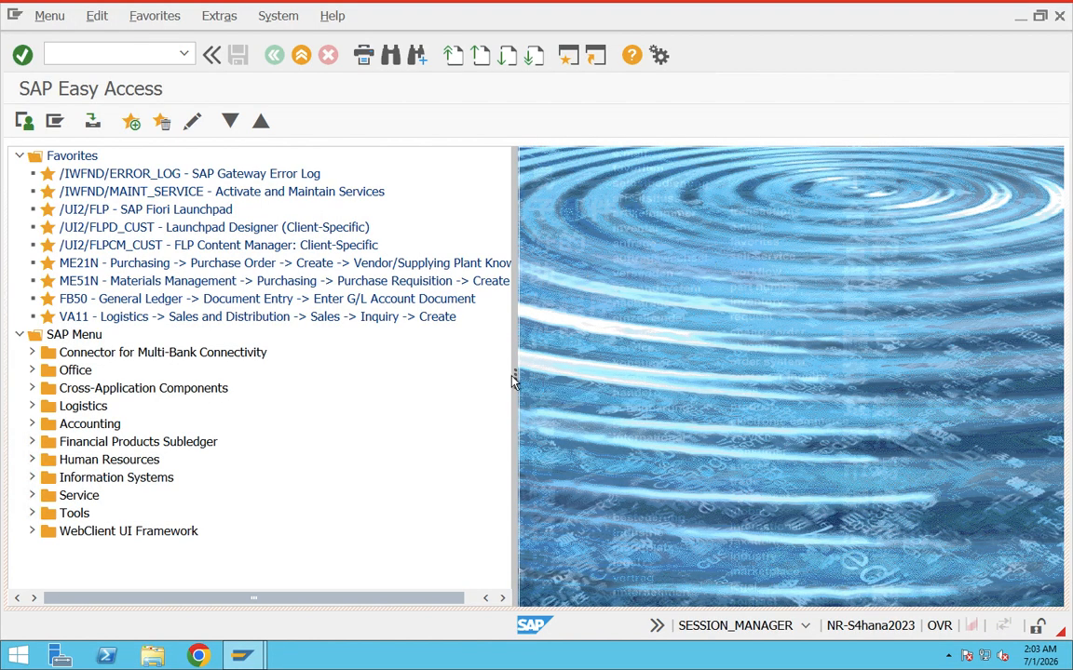
pyautogui.moveTo(515, 376); pyautogui.dragTo(561, 378)
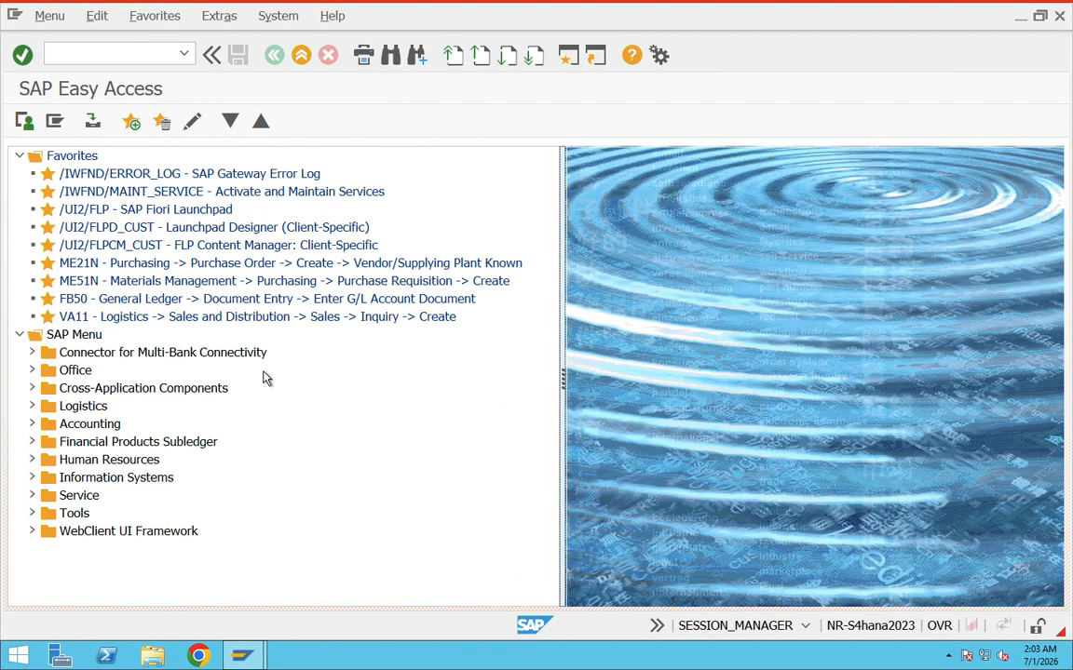
pyautogui.click(658, 58)
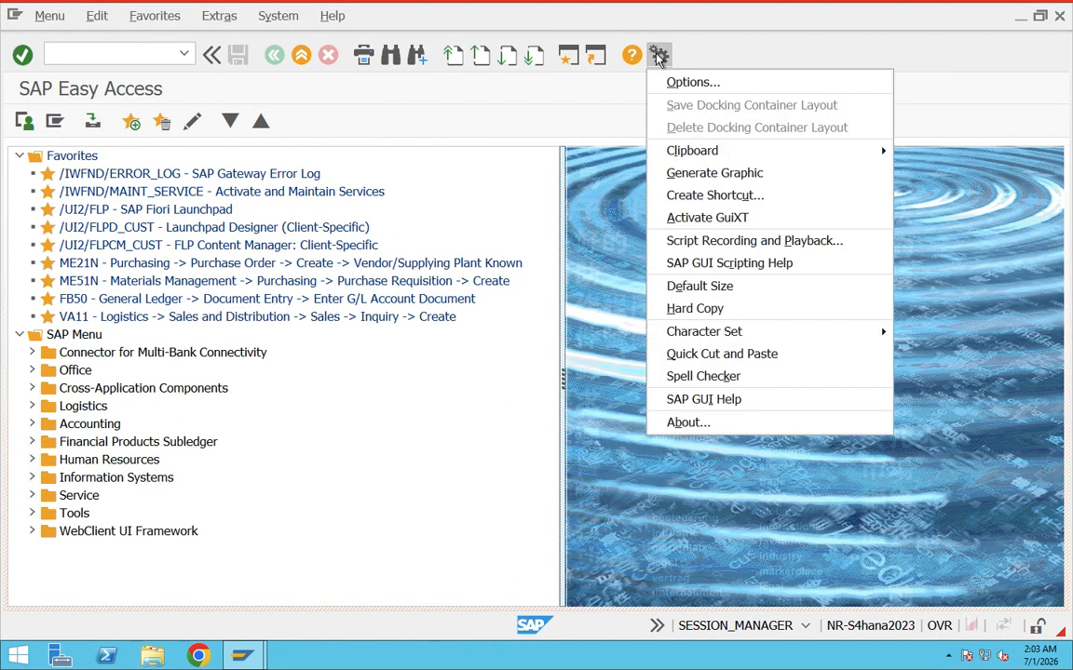
pyautogui.click(409, 113)
pyautogui.click(100, 56)
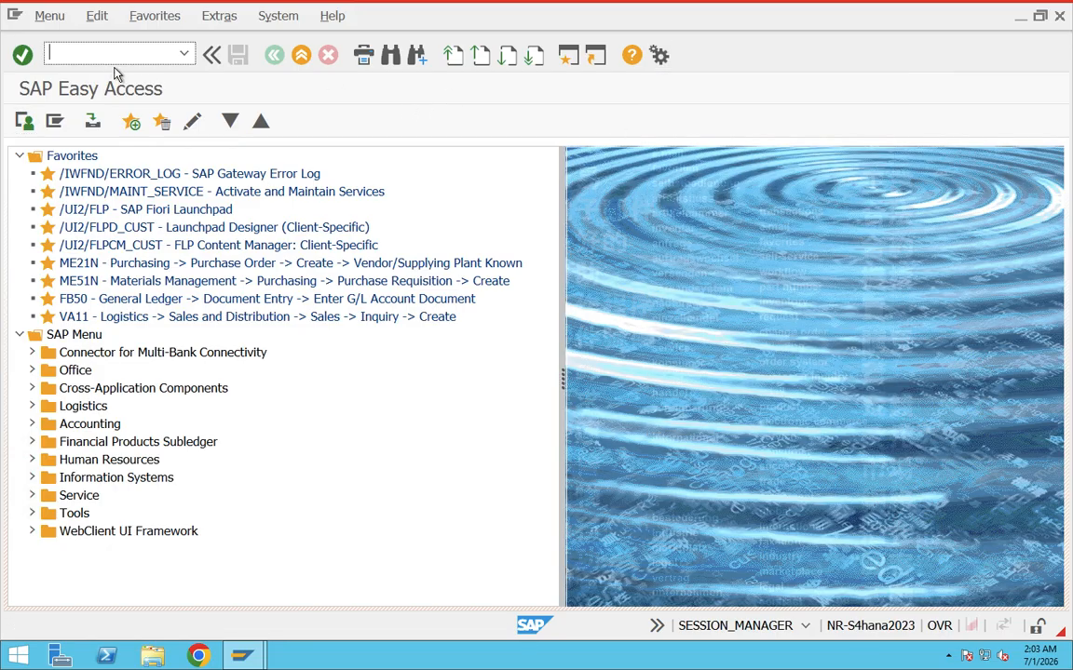
# Open additional SAP Easy Access sessions in new GUI windows and switch between them.
pyautogui.click(568, 58)
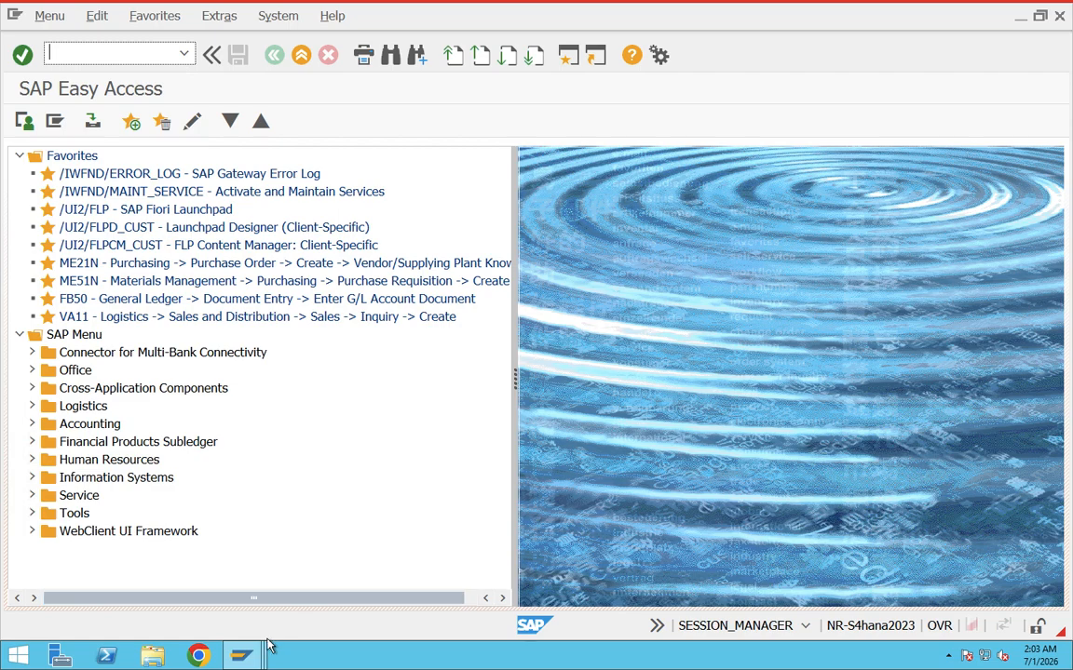
pyautogui.moveTo(251, 655)
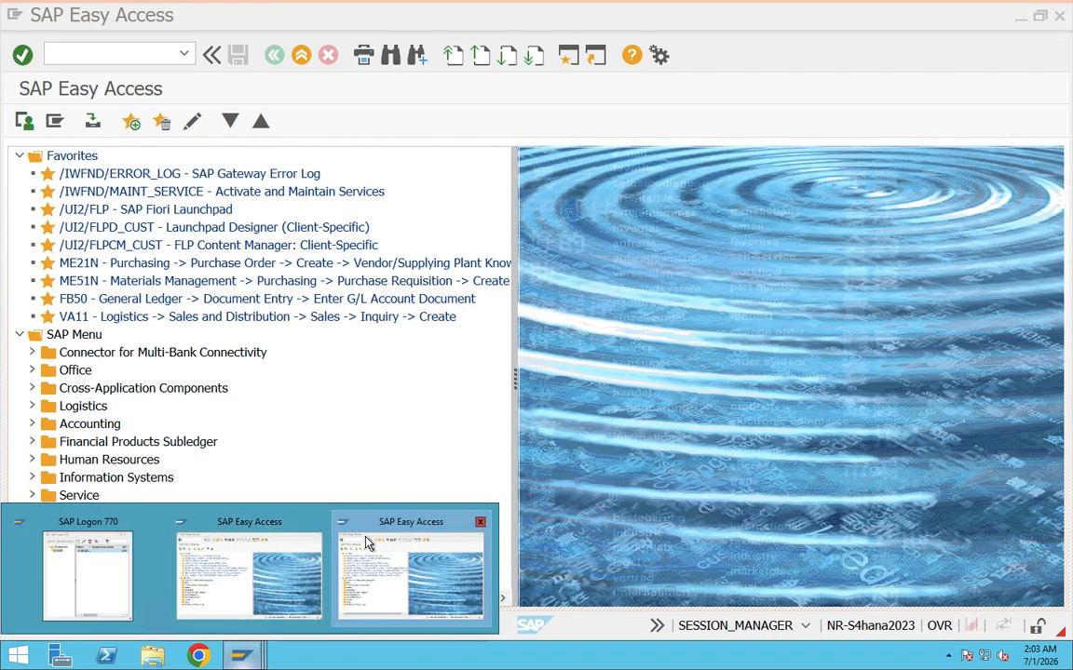
pyautogui.click(368, 548)
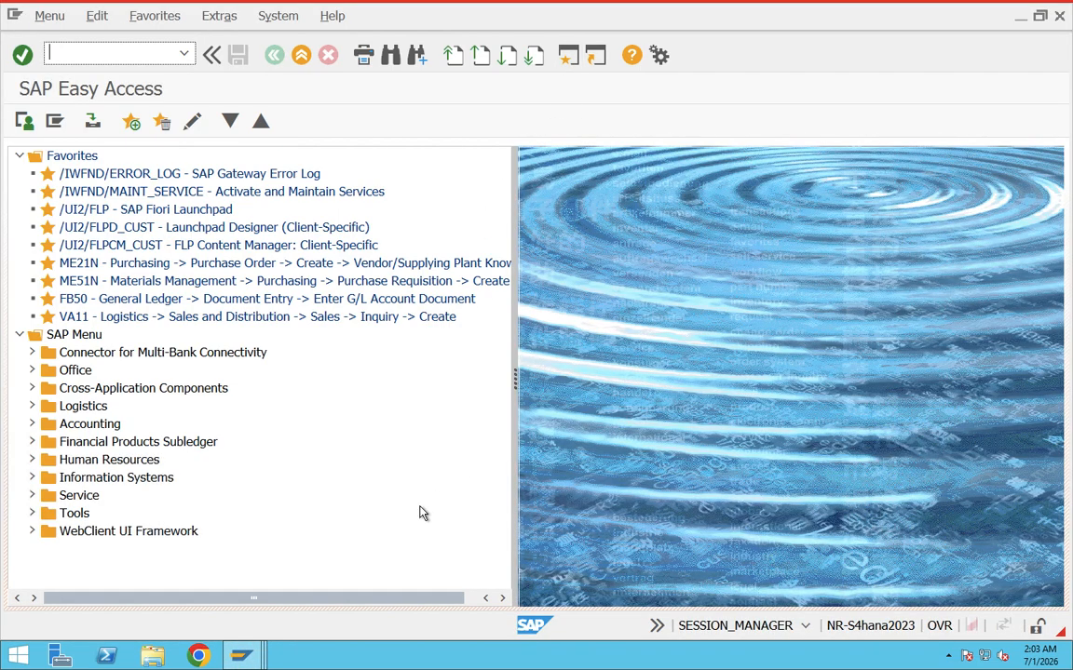
pyautogui.moveTo(265, 656)
pyautogui.click(549, 568)
pyautogui.moveTo(265, 658)
pyautogui.click(707, 569)
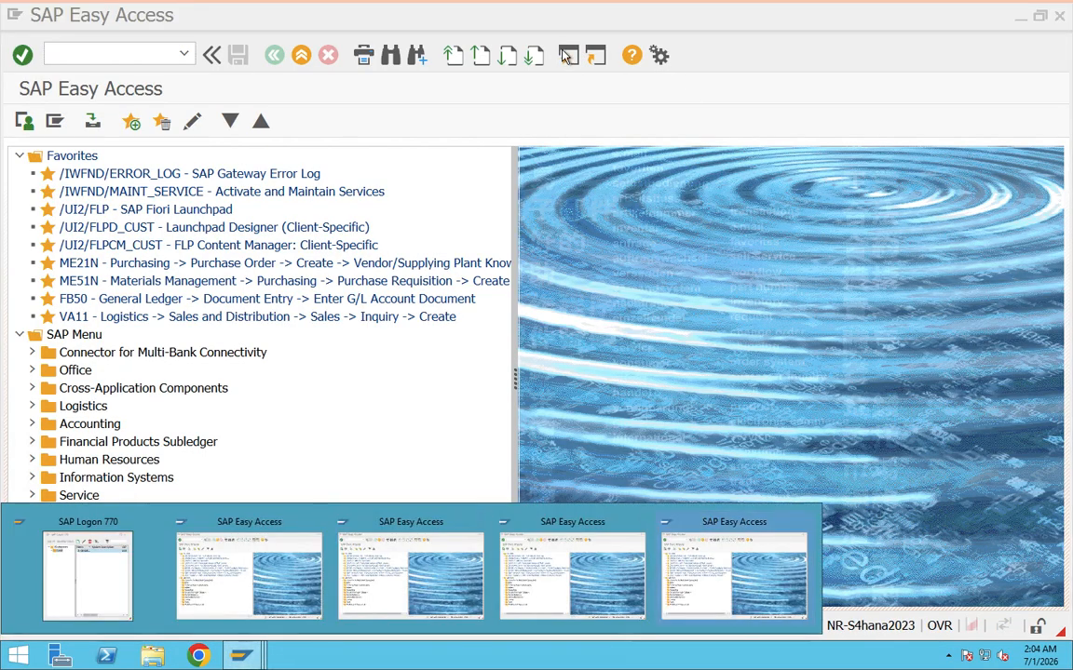
# Keep opening new GUI windows until the session limit is reached, and dismiss the information message.
pyautogui.click(568, 56)
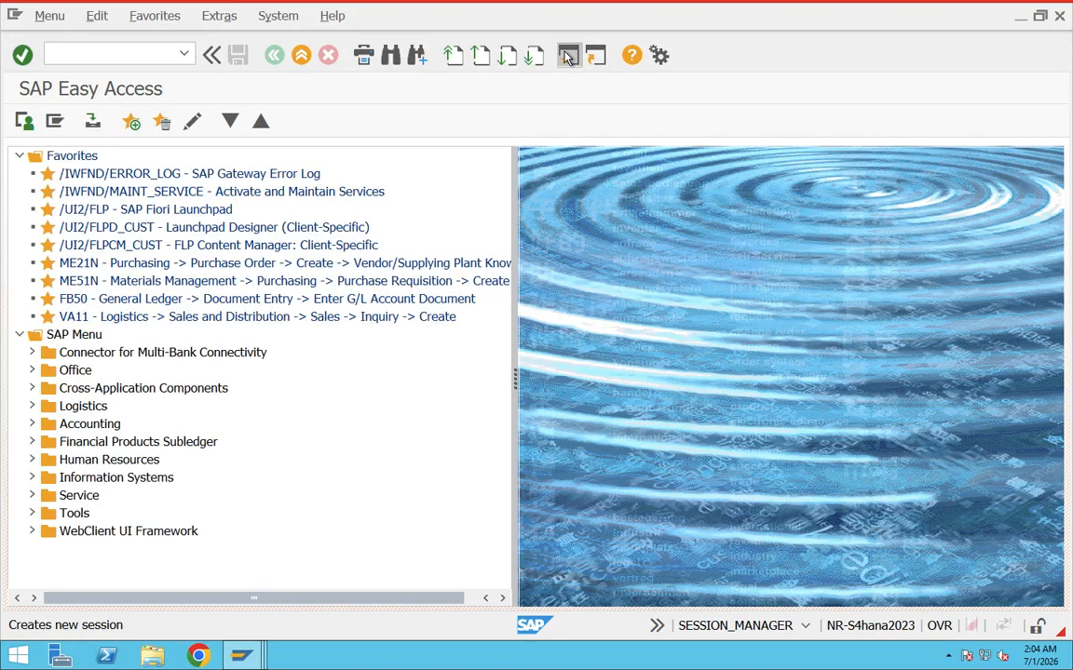
pyautogui.click(568, 58)
pyautogui.click(568, 57)
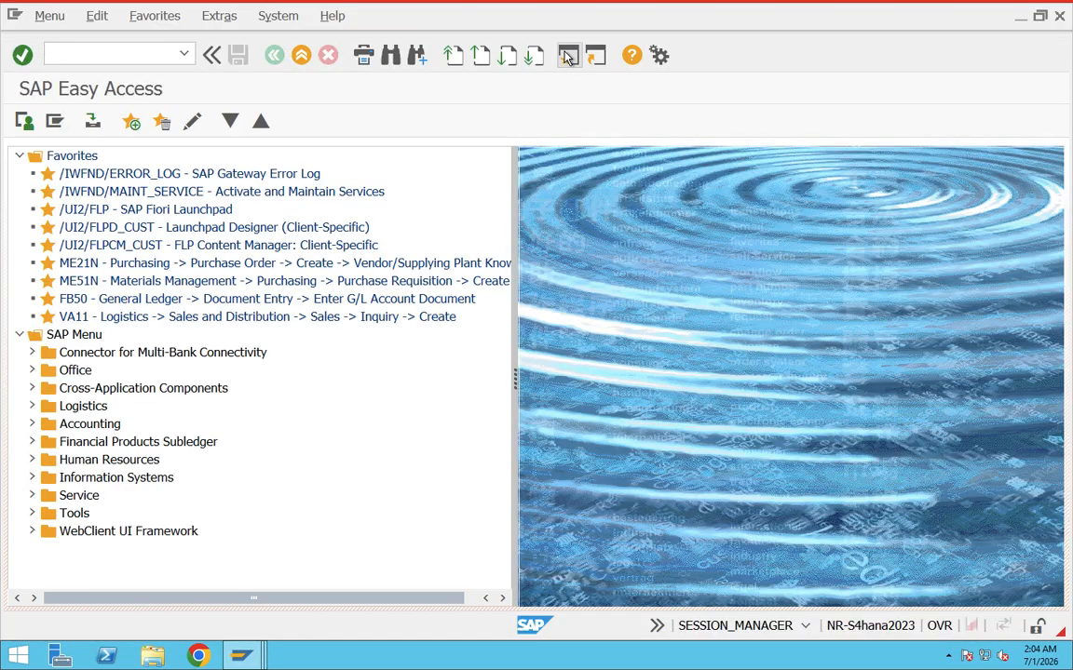
pyautogui.click(568, 58)
pyautogui.click(568, 58)
pyautogui.click(568, 58)
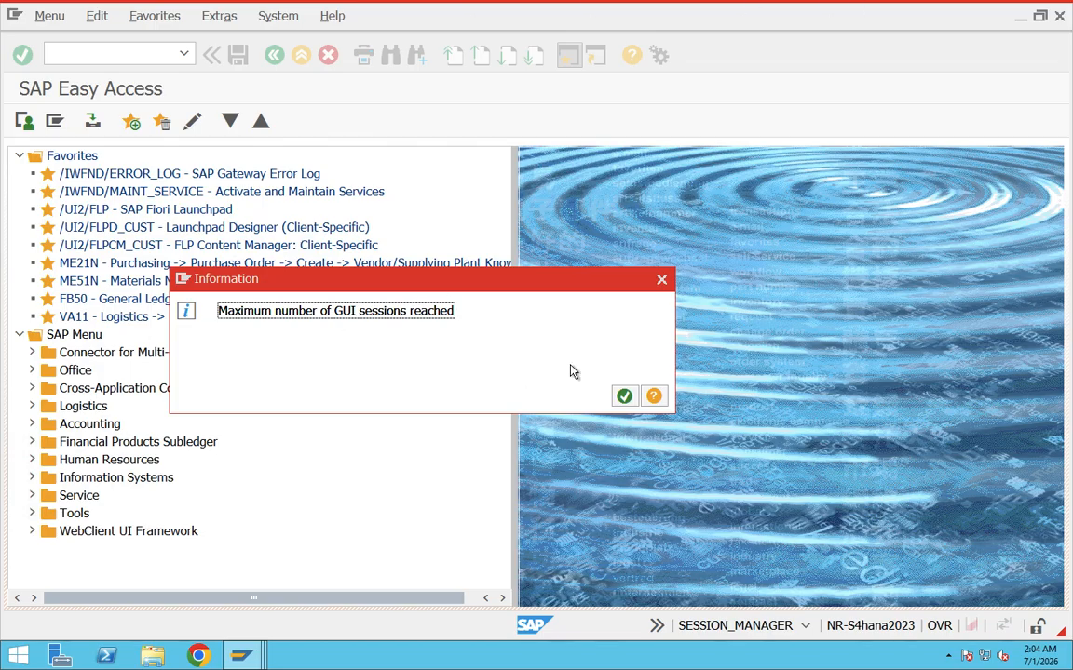
pyautogui.click(625, 398)
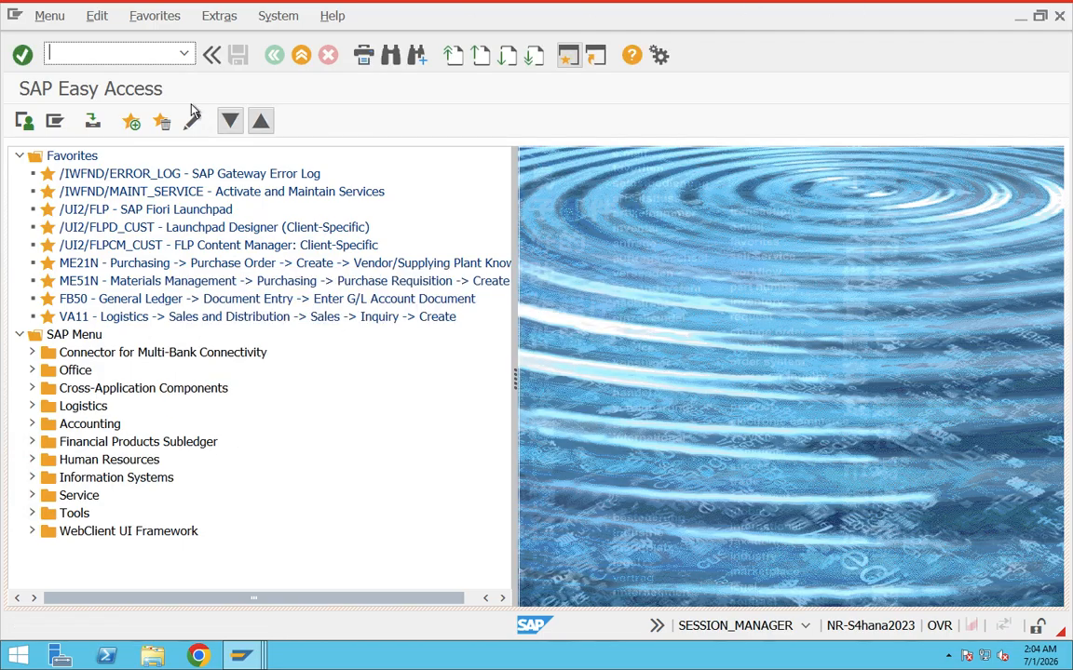
# Close the last SAP Easy Access sessions one at a time from the list of open windows.
pyautogui.click(264, 659)
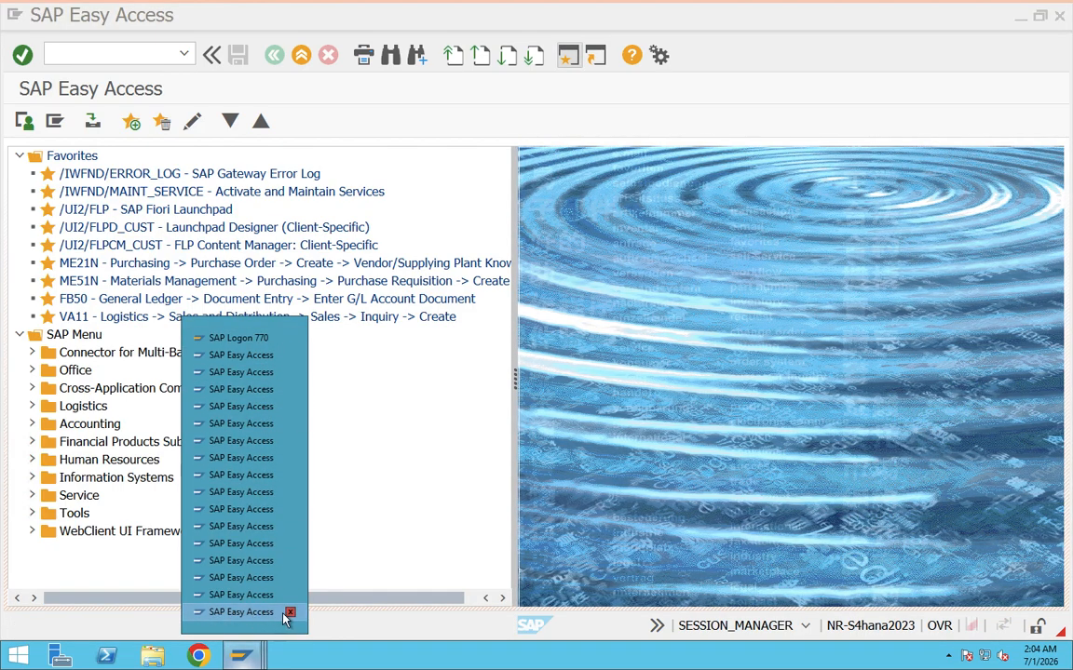
pyautogui.click(290, 614)
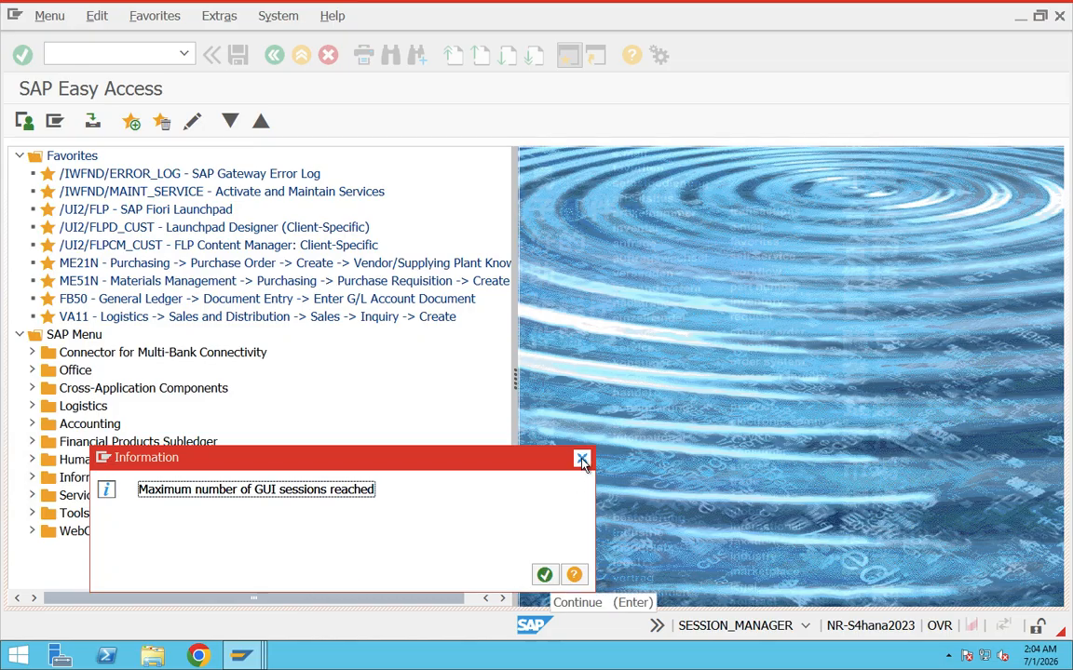
pyautogui.click(544, 574)
pyautogui.click(240, 657)
pyautogui.click(285, 594)
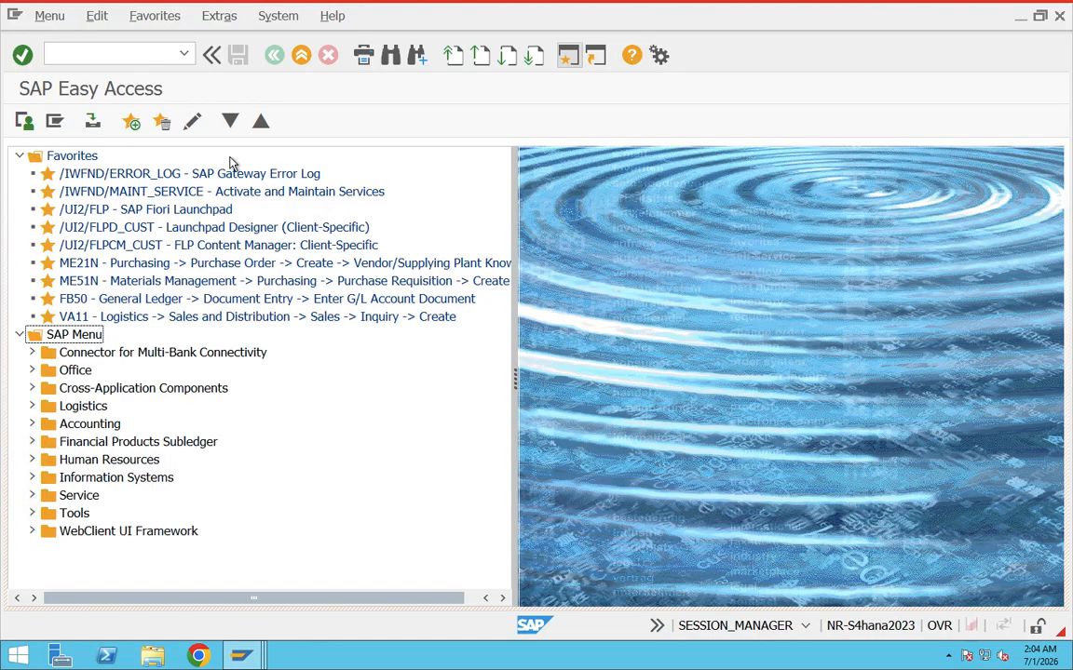
# End all open sessions with the /nex command and reopen the S4HANA system's logon screen from SAP Logon 770.
pyautogui.write('/nex')
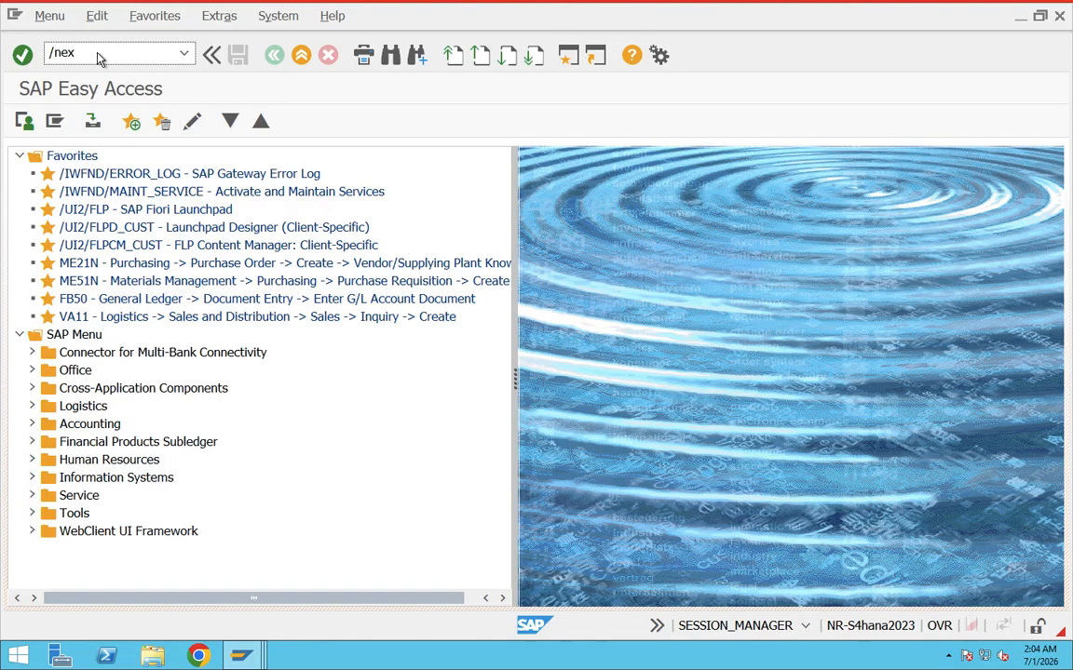
pyautogui.press('Return')
pyautogui.click(244, 657)
pyautogui.click(244, 656)
pyautogui.doubleClick(252, 132)
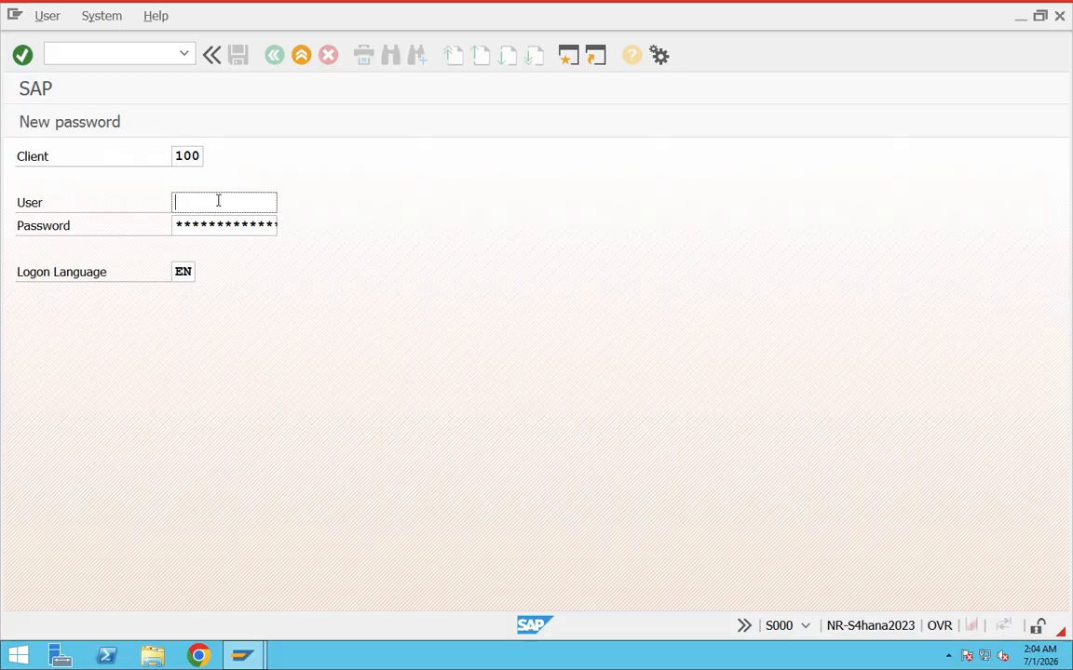
# Log on to the system with the suggested user name and the account password.
pyautogui.click(217, 201)
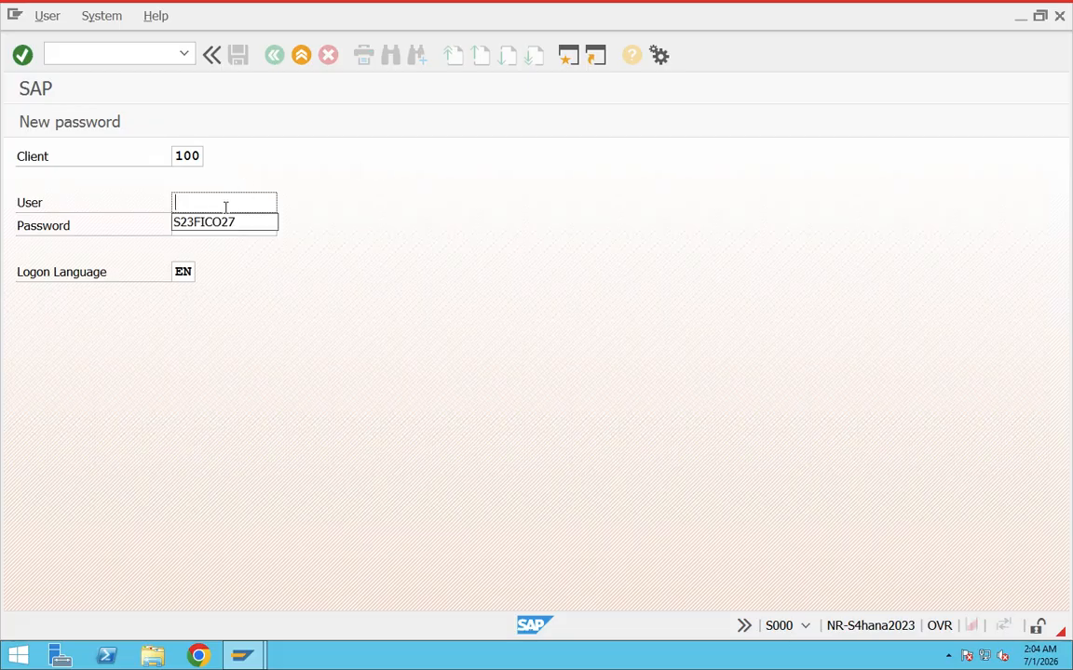
pyautogui.click(246, 226)
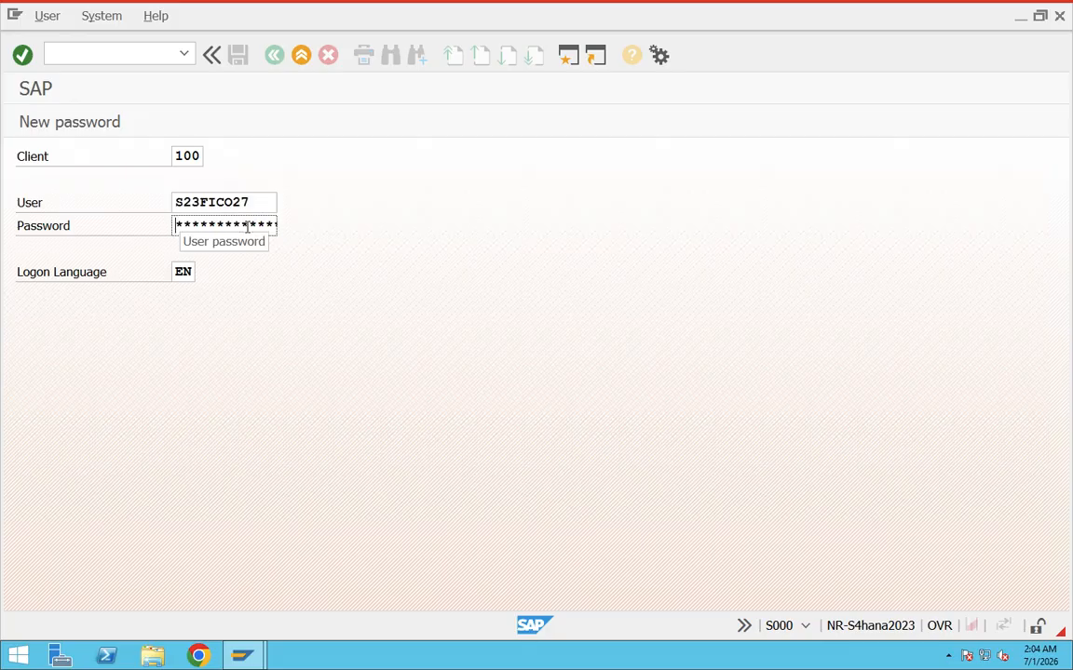
pyautogui.write('*********')
pyautogui.press('Return')
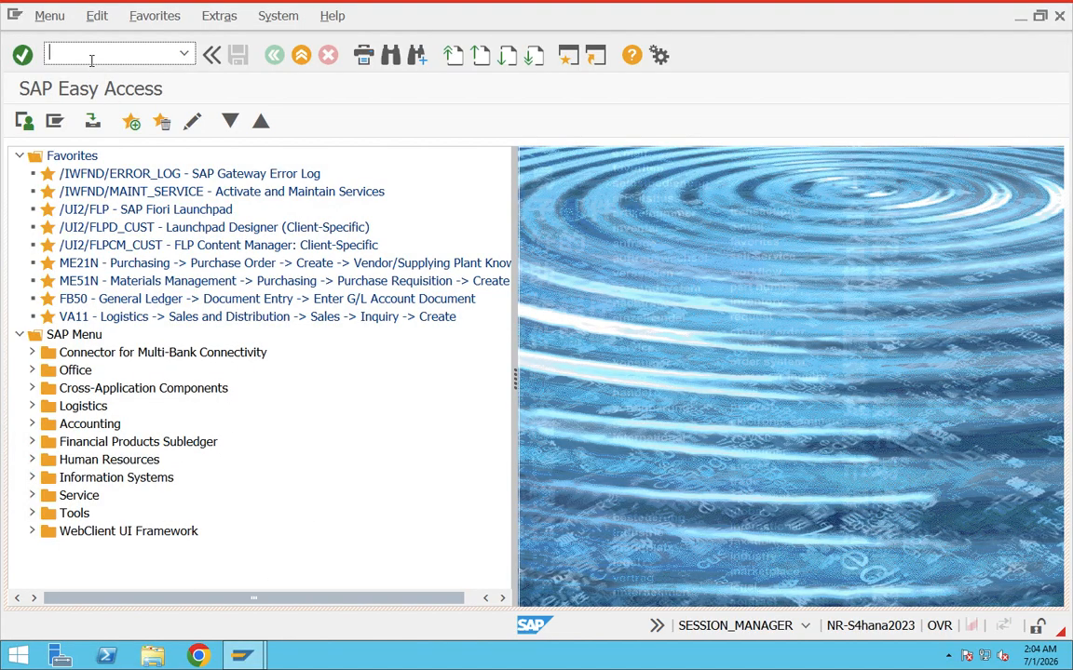
pyautogui.write('nex')
pyautogui.press('BackSpace')
pyautogui.press('BackSpace')
pyautogui.press('BackSpace')
pyautogui.write('/nex')
pyautogui.moveTo(82, 48); pyautogui.dragTo(47, 48)
pyautogui.press('BackSpace')
# Open another session in a new GUI window and switch to it.
pyautogui.click(570, 57)
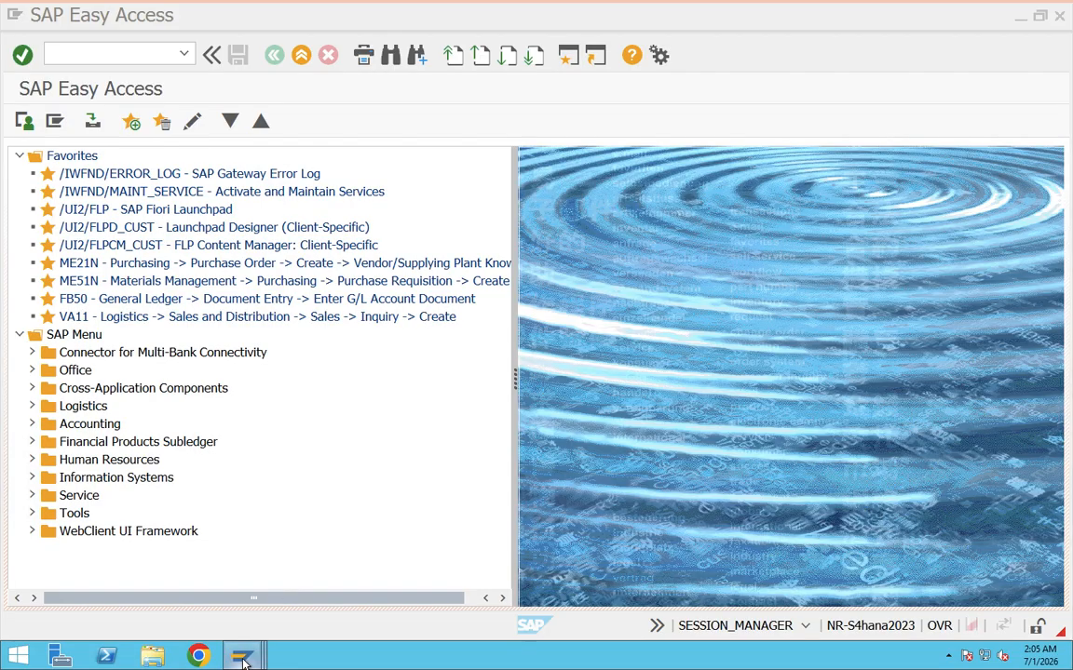
pyautogui.moveTo(240, 655)
pyautogui.click(515, 600)
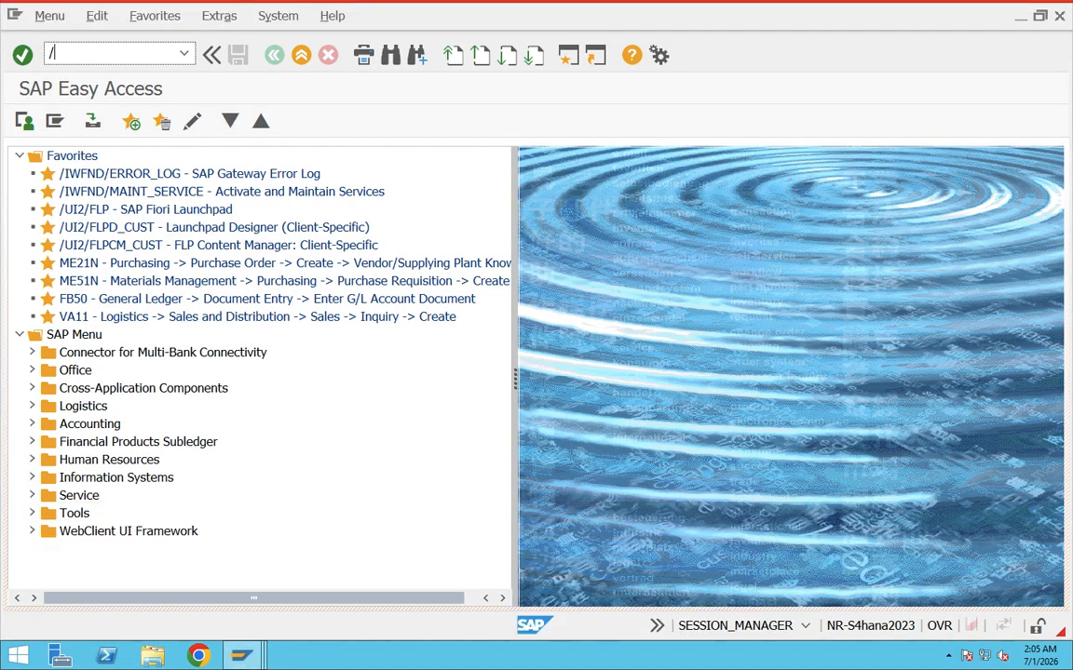
# Use the /i command to end only the current session, and leave the command field empty.
pyautogui.write('/i')
pyautogui.press('BackSpace')
pyautogui.press('BackSpace')
pyautogui.write('/i')
pyautogui.press('BackSpace')
pyautogui.press('BackSpace')
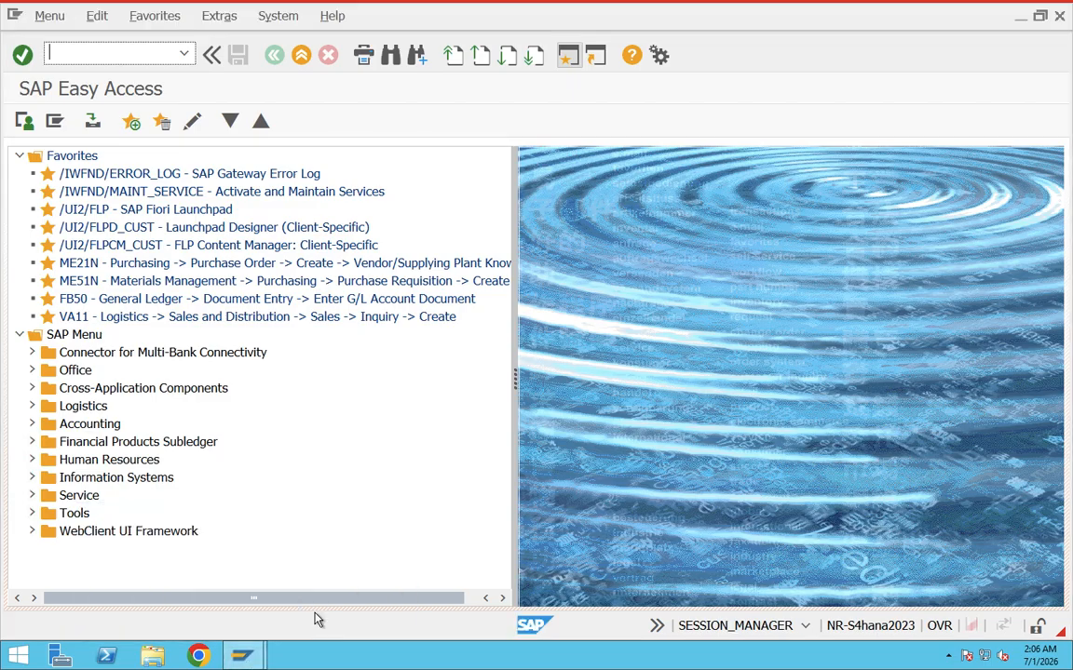
# Start transaction va01 from the SAP Easy Access screen using its transaction code.
pyautogui.write('/nex')
pyautogui.press('BackSpace')
pyautogui.press('BackSpace')
pyautogui.press('BackSpace')
pyautogui.press('BackSpace')
pyautogui.write('va01')
pyautogui.press('Return')
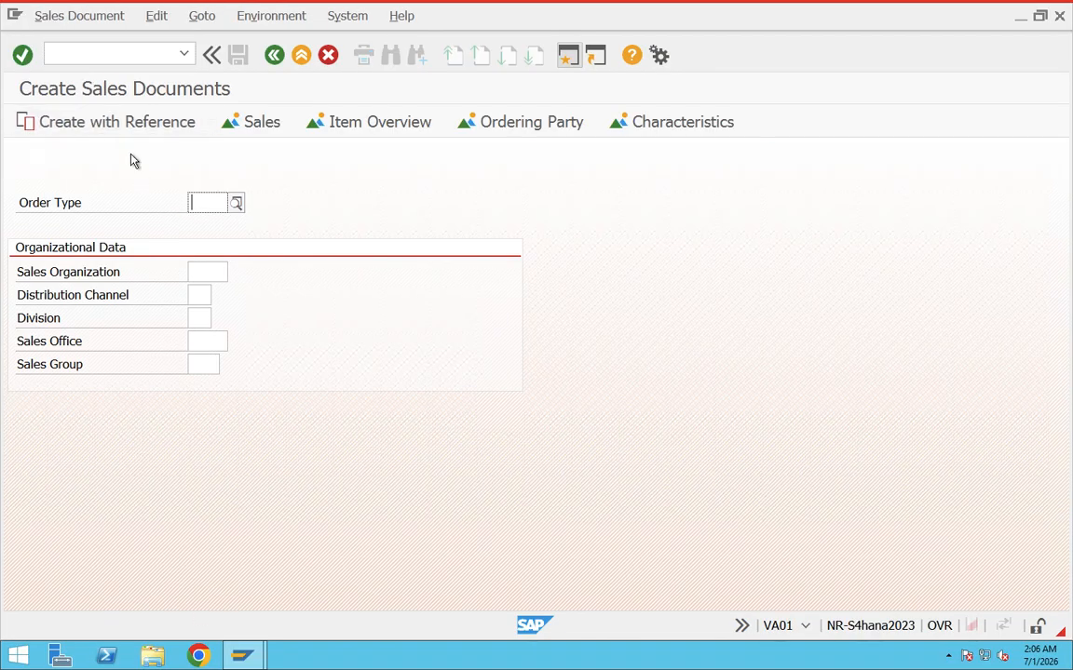
# Leave the sales document transaction with /n, and restart it by picking va01 from the command history.
pyautogui.click(91, 49)
pyautogui.write('/n')
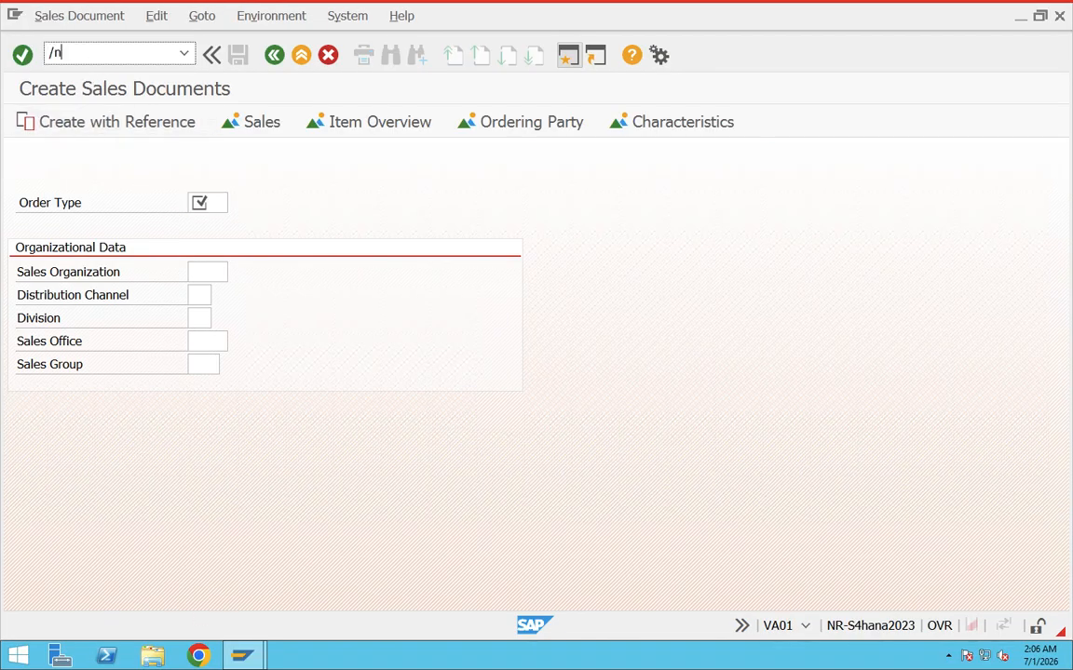
pyautogui.press('Return')
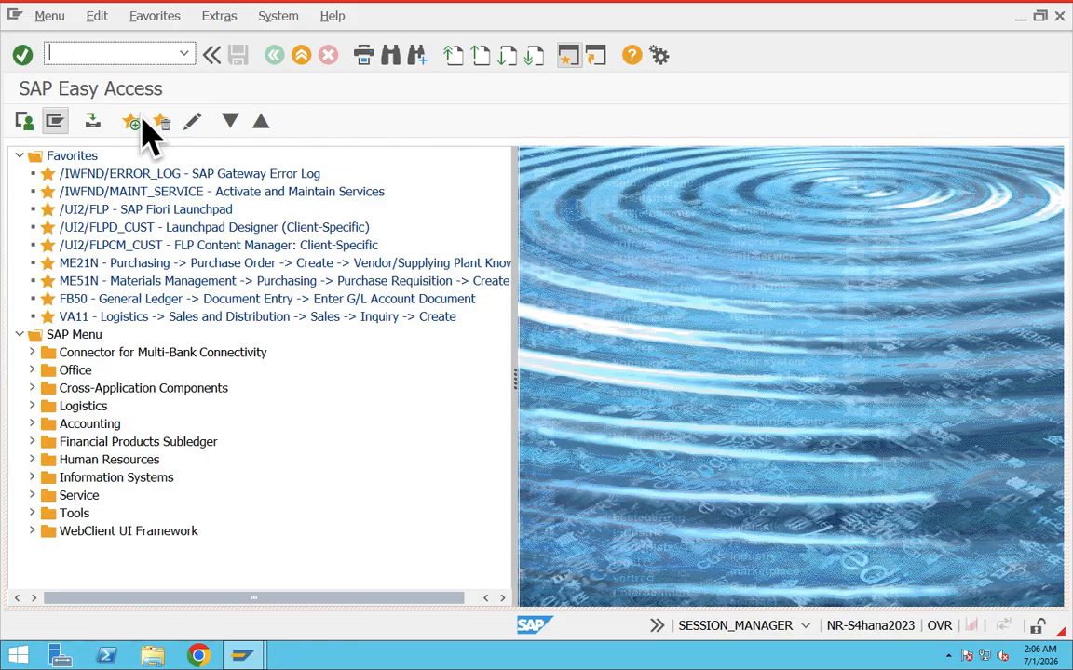
pyautogui.click(182, 53)
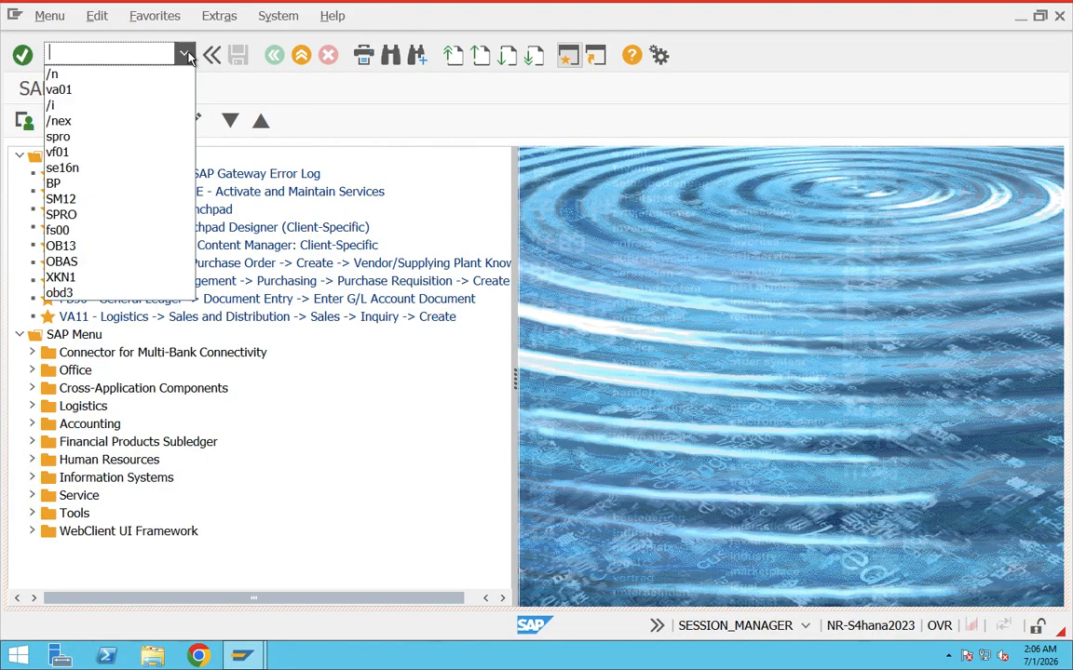
pyautogui.click(61, 90)
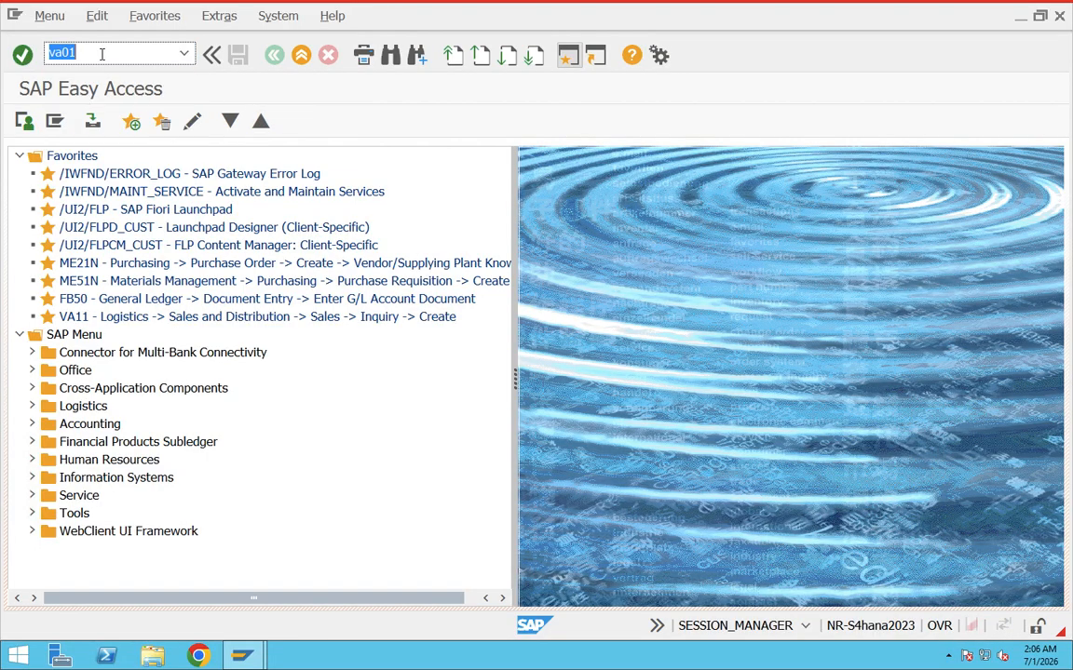
pyautogui.press('Return')
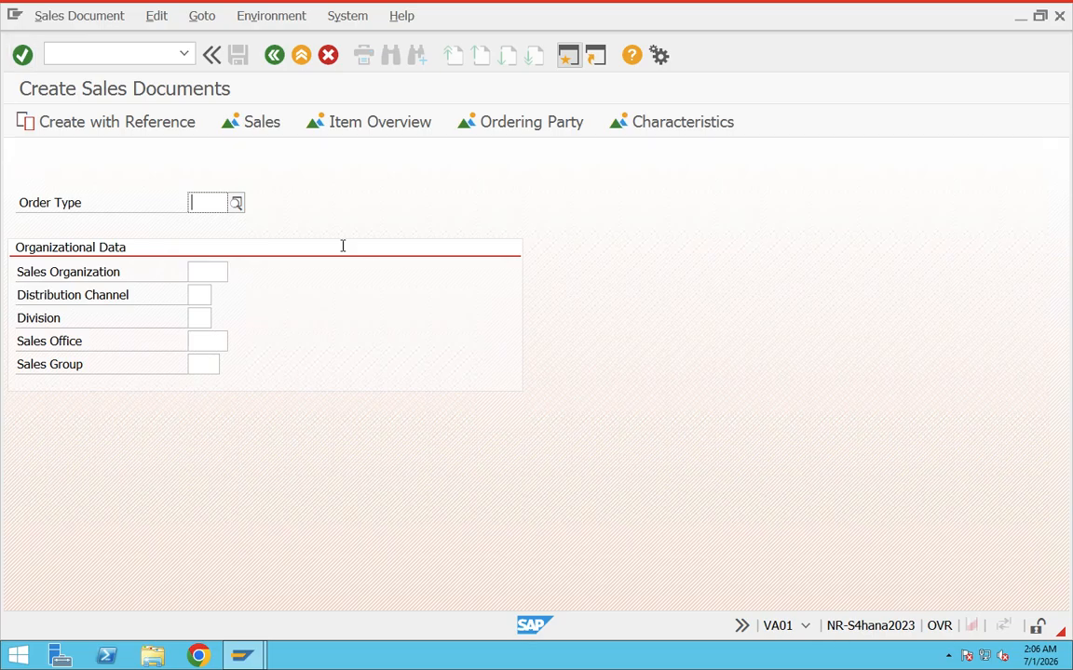
# Open an additional session in a new GUI window, and switch back to the Create Sales Documents session.
pyautogui.click(110, 55)
pyautogui.click(566, 59)
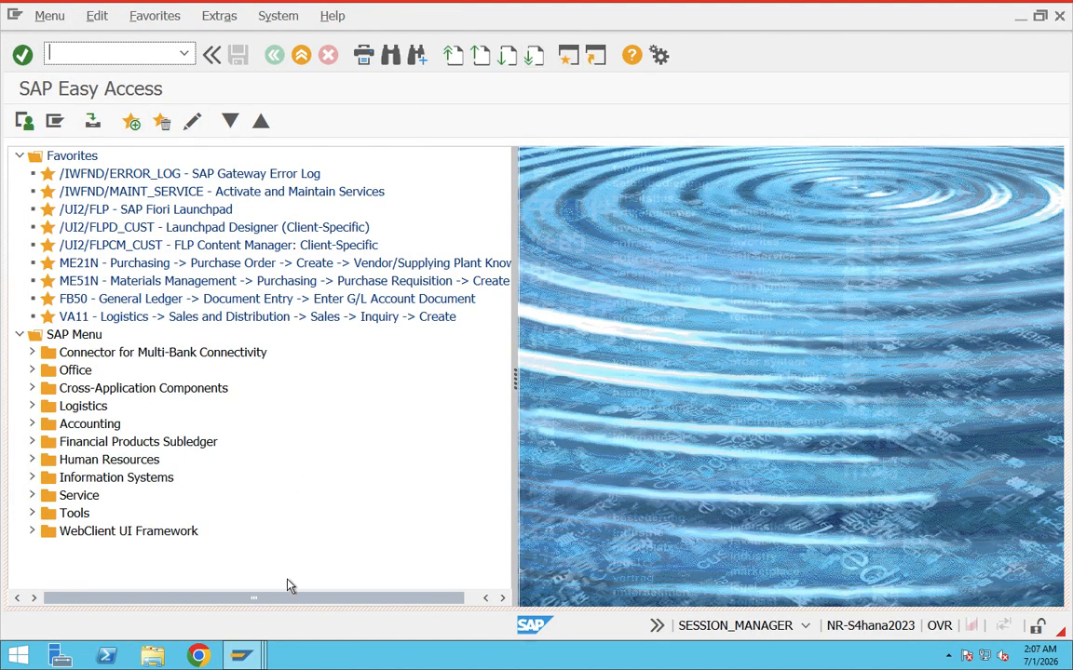
pyautogui.moveTo(241, 655)
pyautogui.click(247, 545)
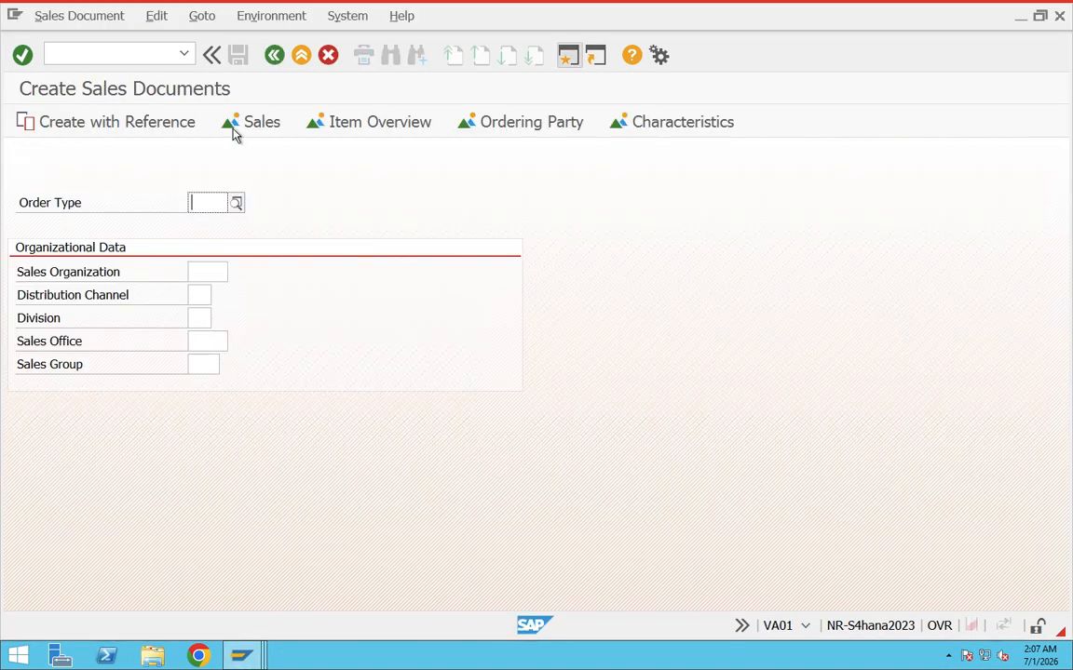
# Start transaction VF01 in a separate new session with the command /ovf01.
pyautogui.click(84, 58)
pyautogui.write('/o')
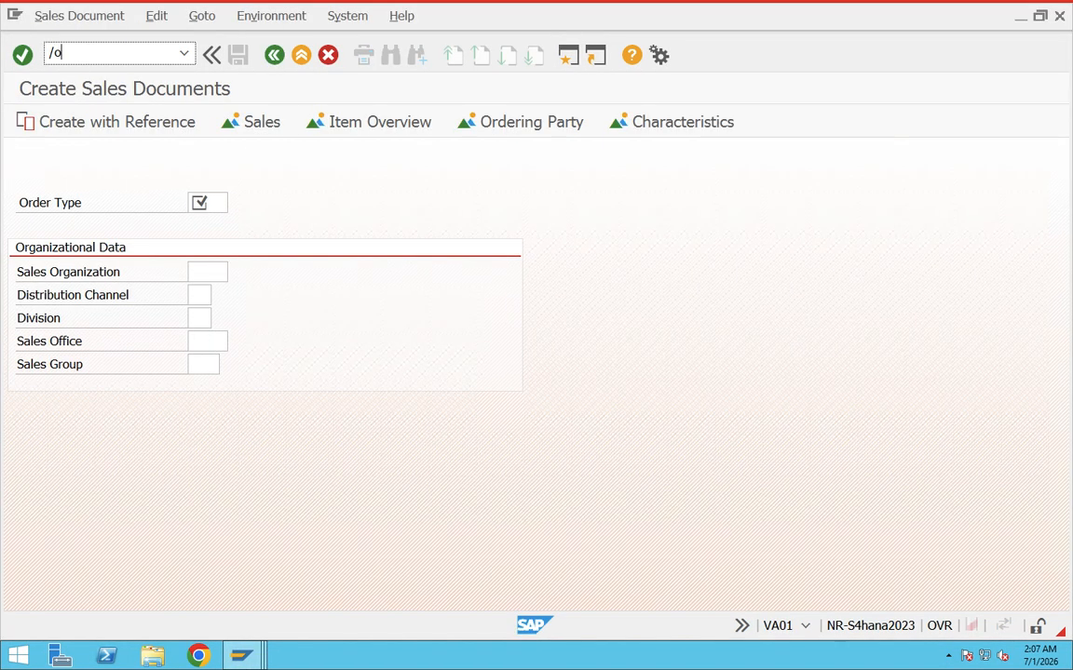
pyautogui.write('vf01')
pyautogui.press('Return')
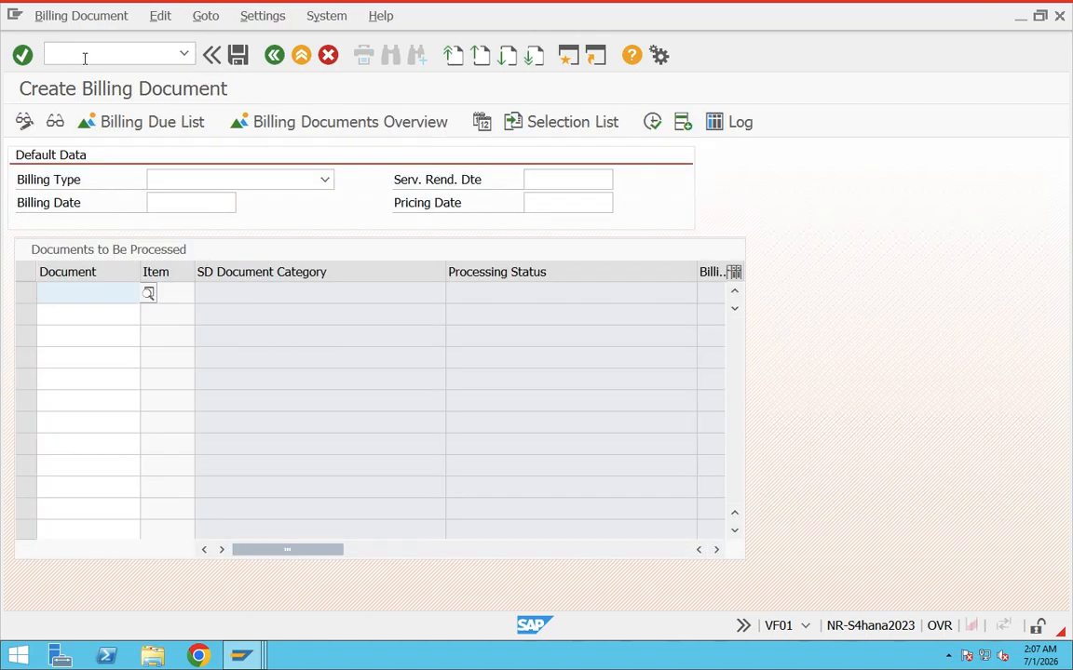
# Switch to the Create Sales Documents session and return to the Create Billing Document session.
pyautogui.click(239, 656)
pyautogui.click(231, 605)
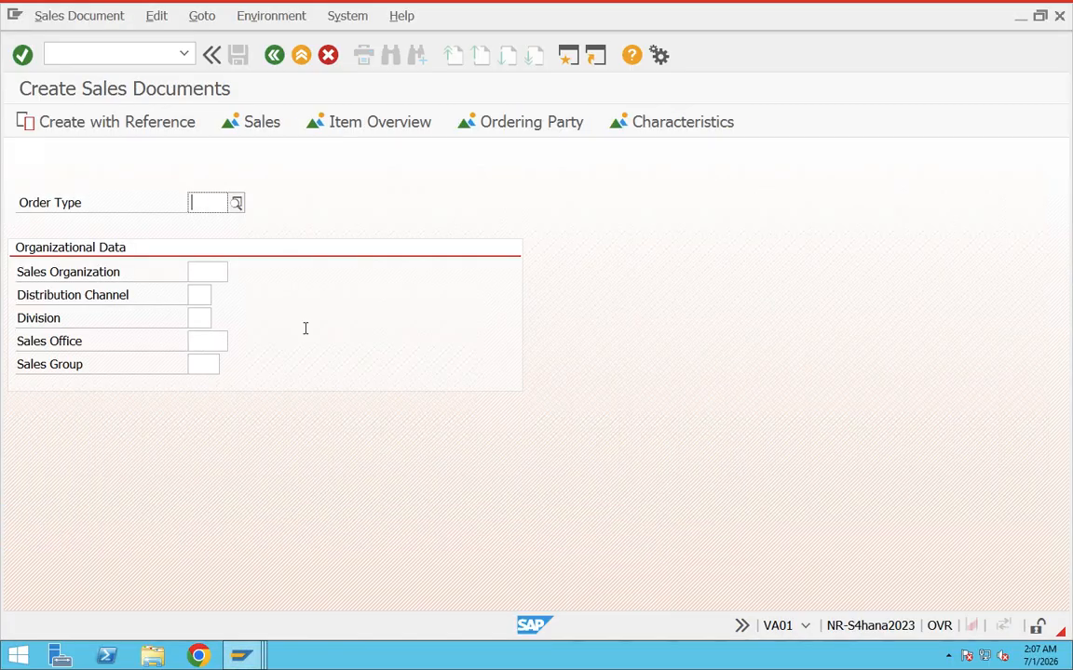
pyautogui.click(237, 653)
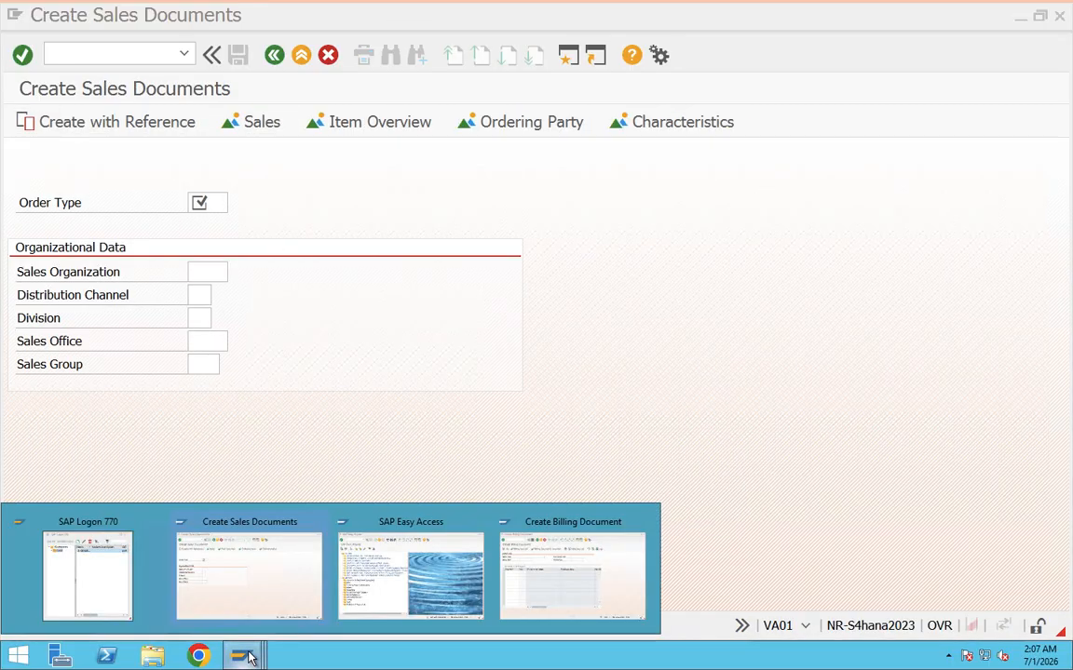
pyautogui.click(556, 601)
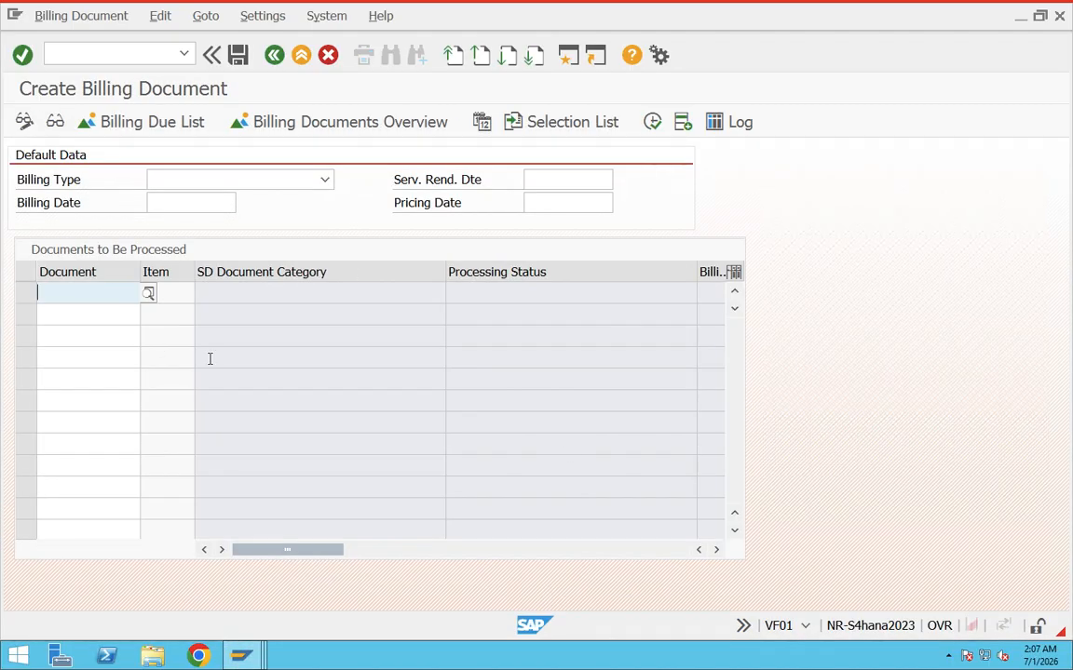
# Start transaction VL01N in a separate new session from Create Billing Document with the command /ovl01n.
pyautogui.click(86, 49)
pyautogui.write('/ov')
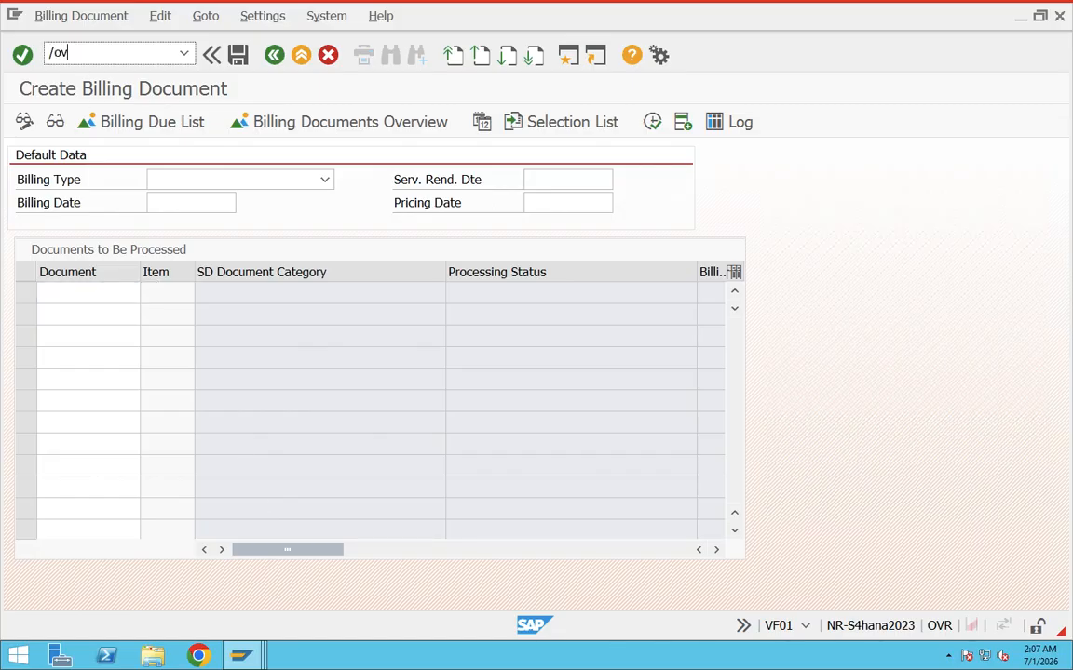
pyautogui.write('l01n')
pyautogui.moveTo(95, 52); pyautogui.dragTo(46, 52)
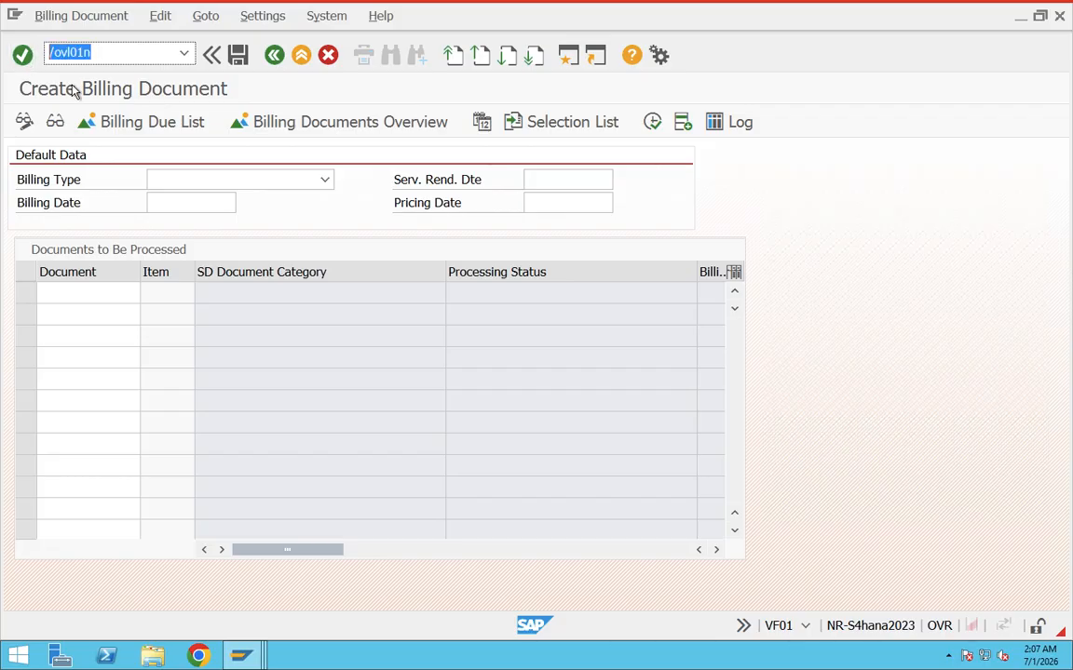
pyautogui.moveTo(58, 53); pyautogui.dragTo(50, 52)
pyautogui.moveTo(103, 49); pyautogui.dragTo(68, 52)
pyautogui.press('Return')
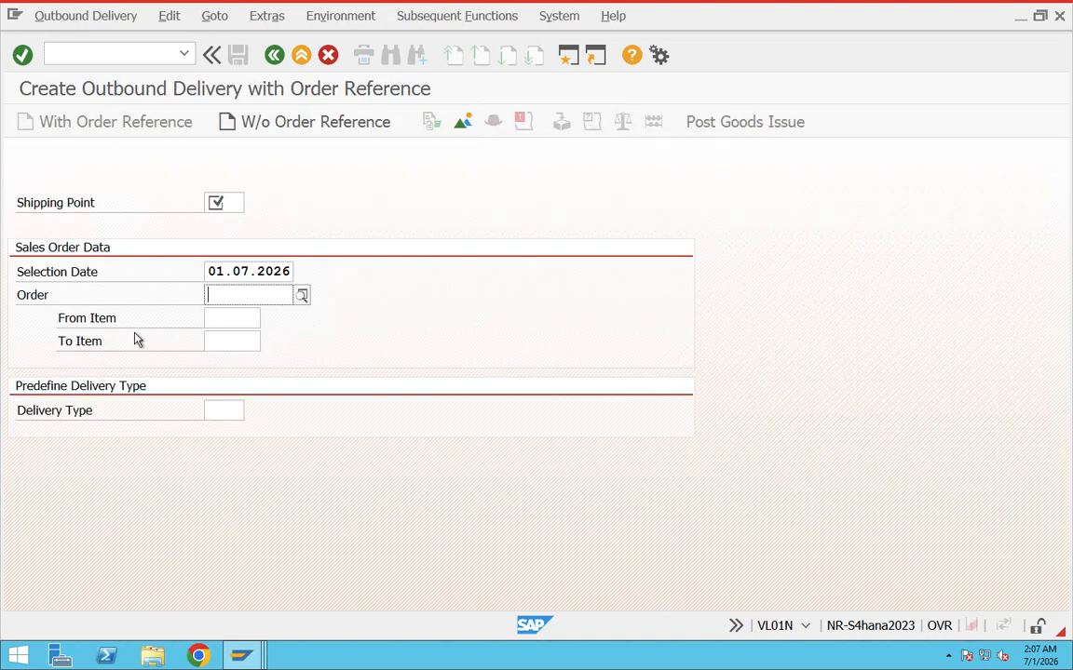
# Pick /ovl01n from the command history without running it, and open another new GUI window.
pyautogui.click(183, 53)
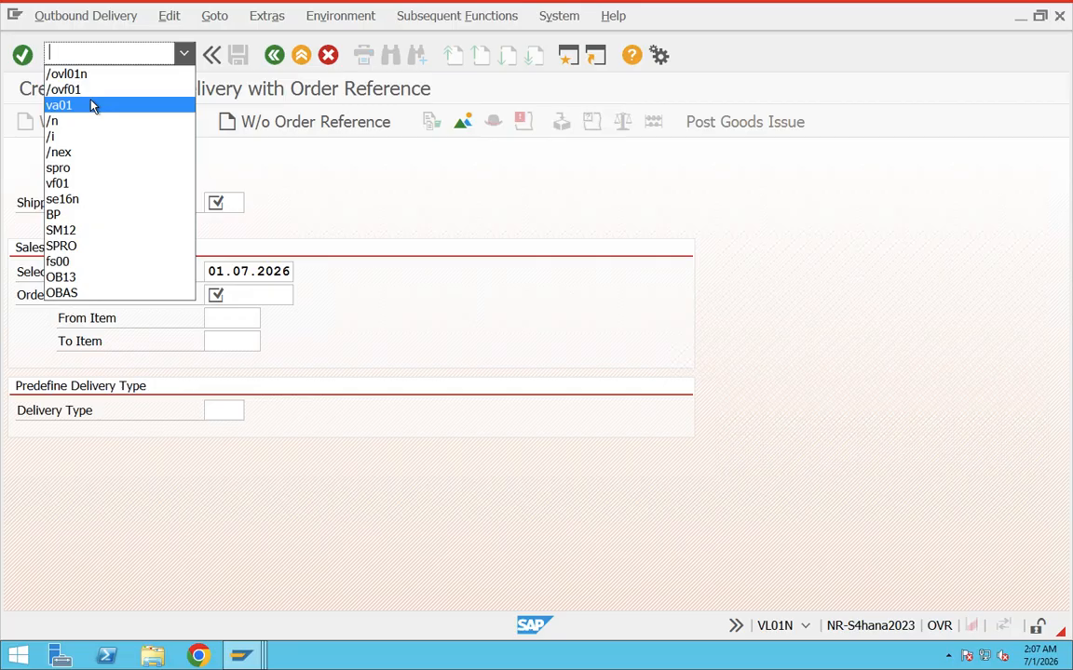
pyautogui.write('/o')
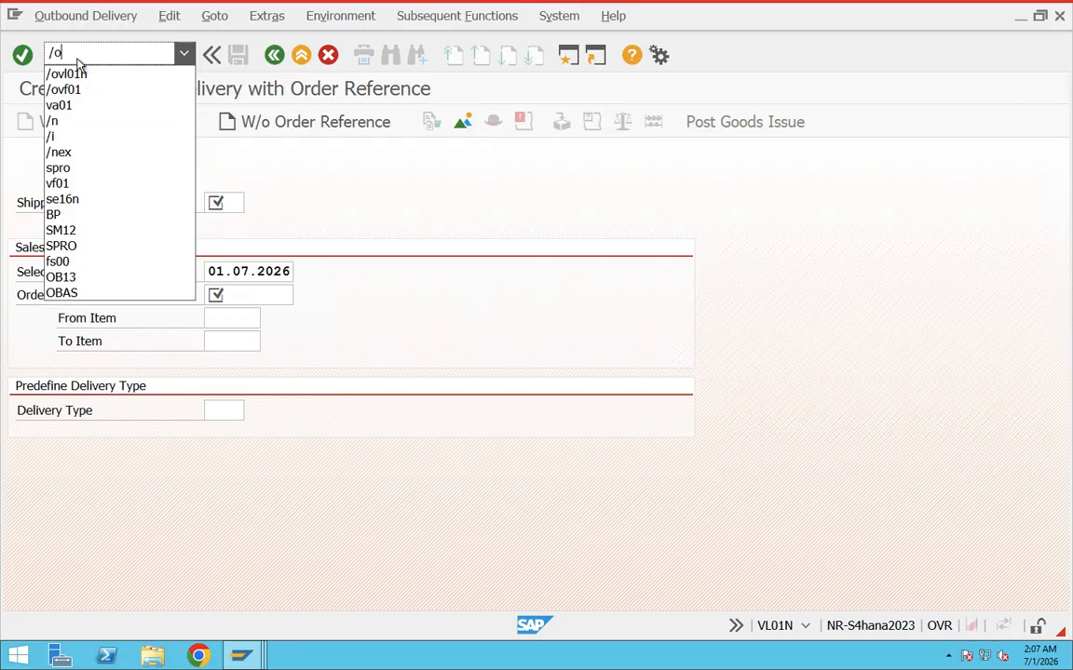
pyautogui.click(103, 74)
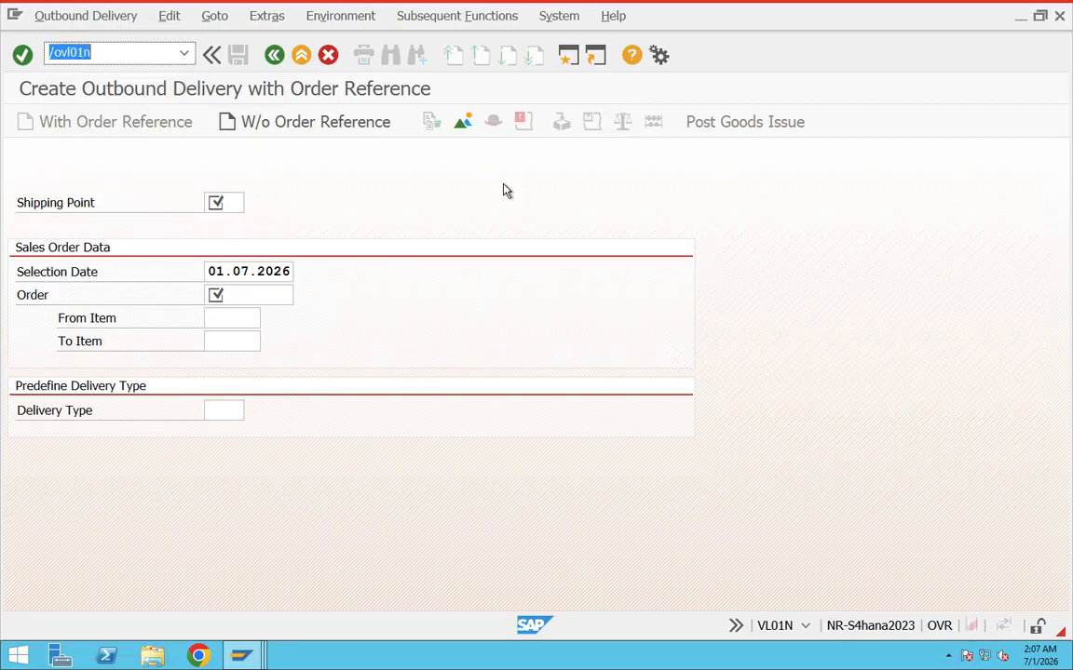
pyautogui.click(568, 56)
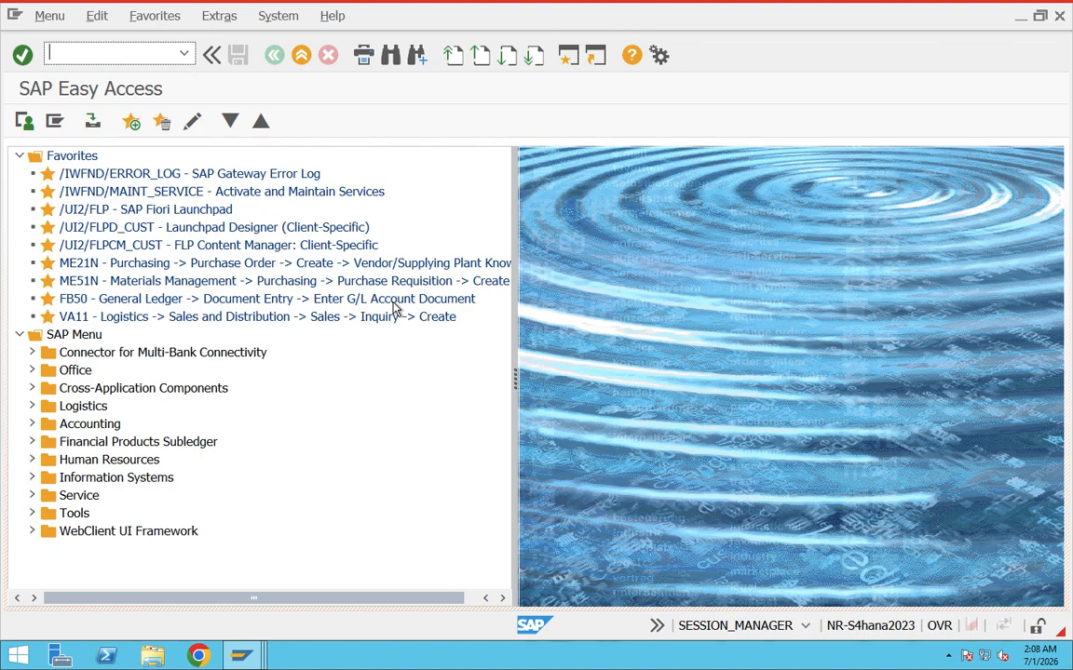
# Set the default theme color in the SAP GUI options to SAP BC Purple and apply it.
pyautogui.click(659, 56)
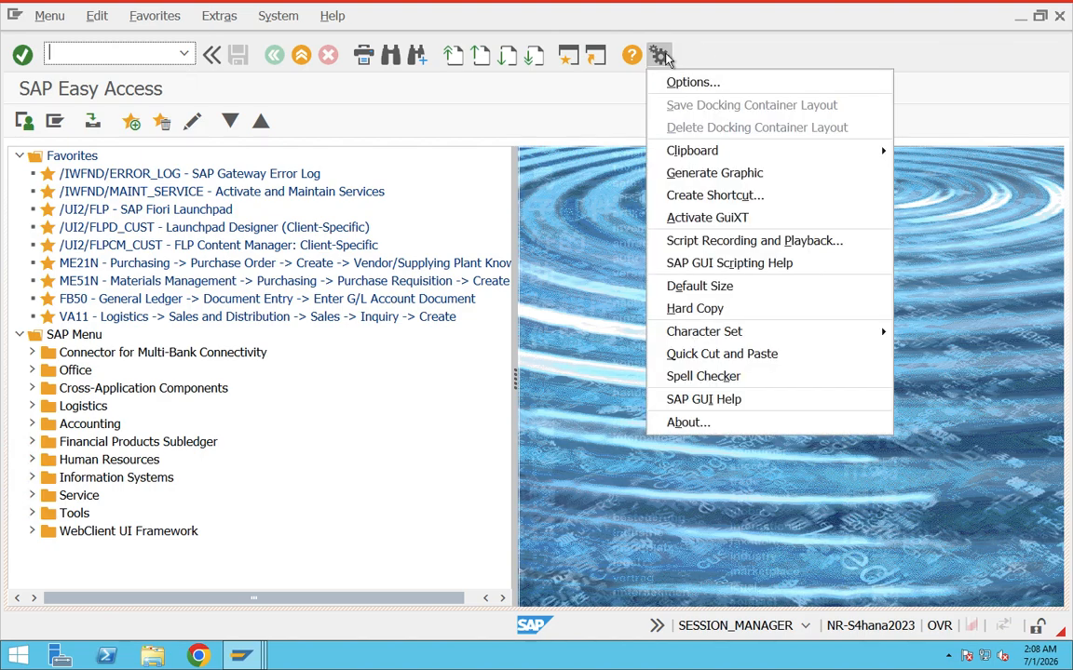
pyautogui.click(735, 87)
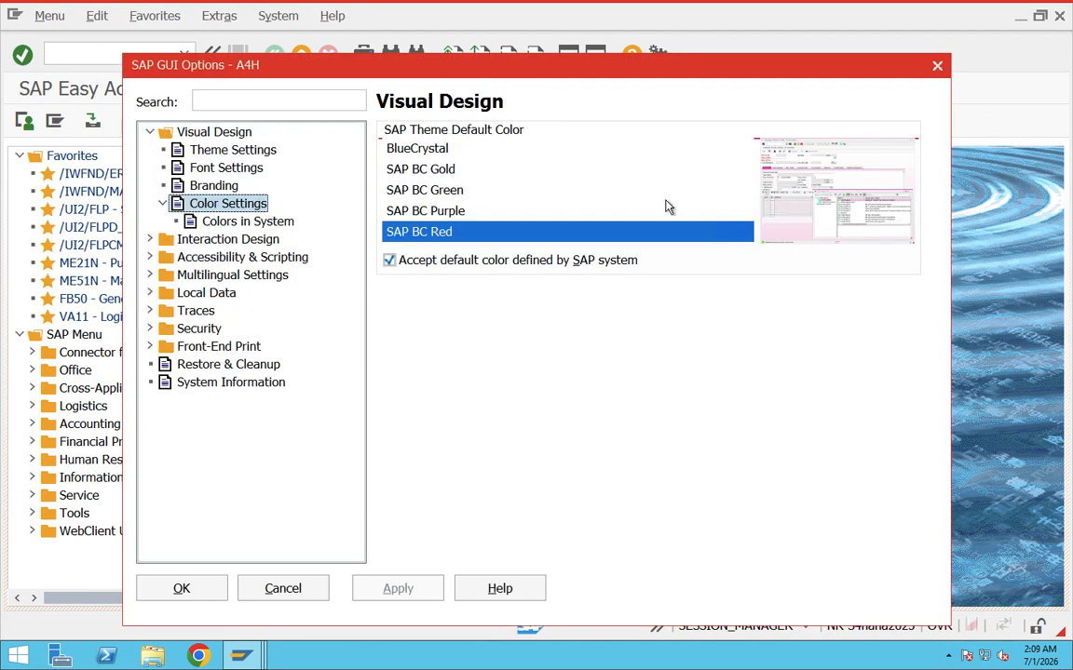
pyautogui.click(465, 212)
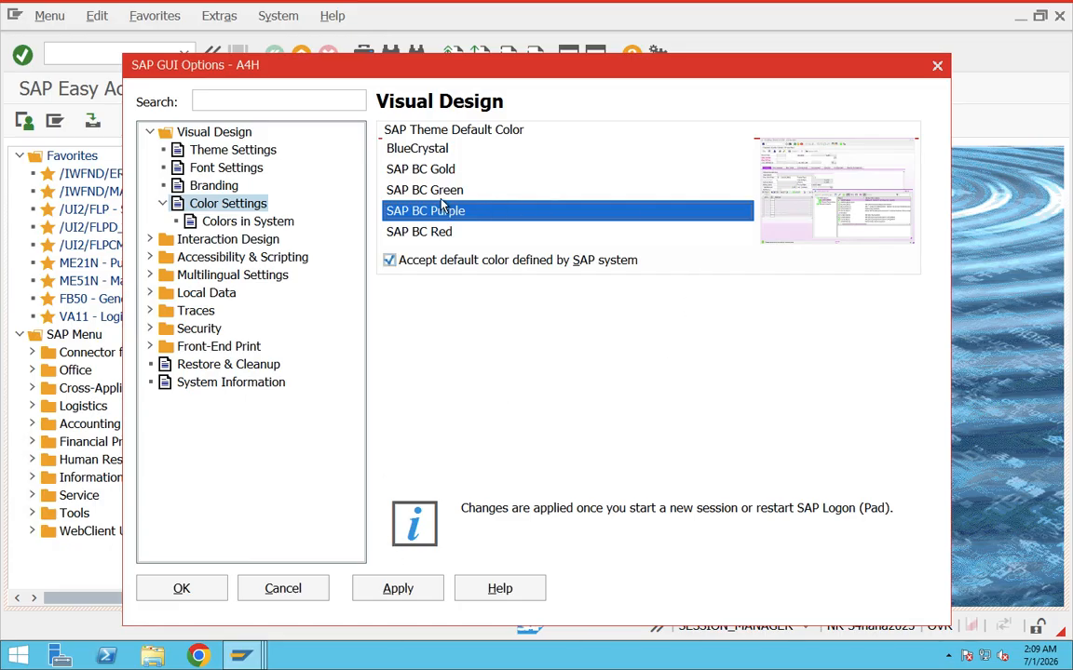
pyautogui.click(395, 591)
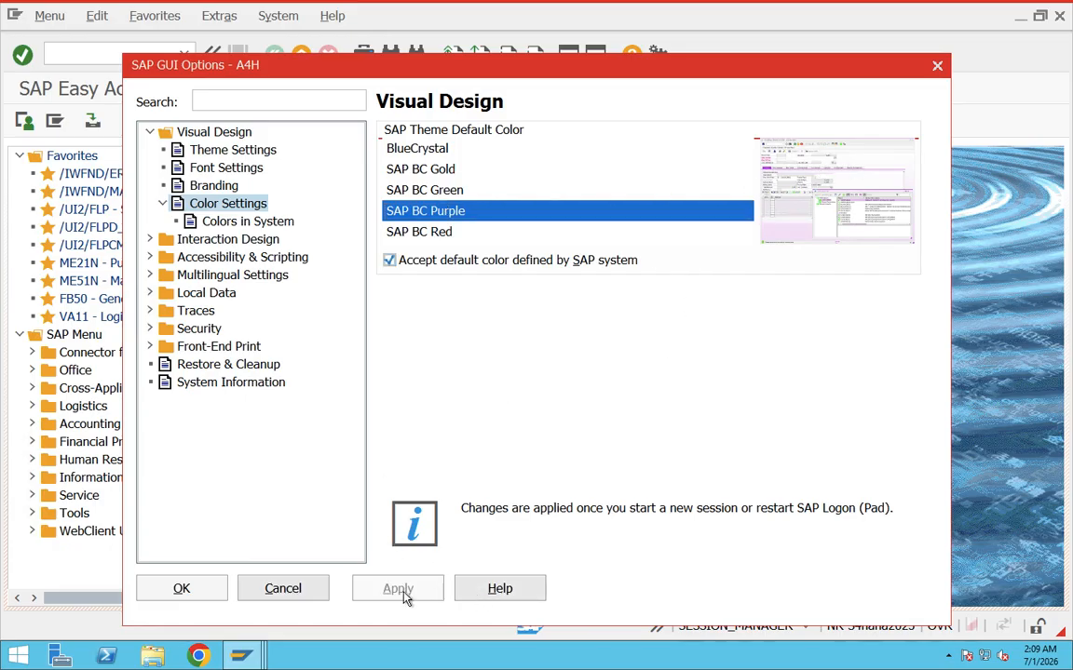
pyautogui.click(207, 592)
# End all sessions with /nex and reopen the S4HANA system's logon screen from SAP Logon 770.
pyautogui.write('/nex')
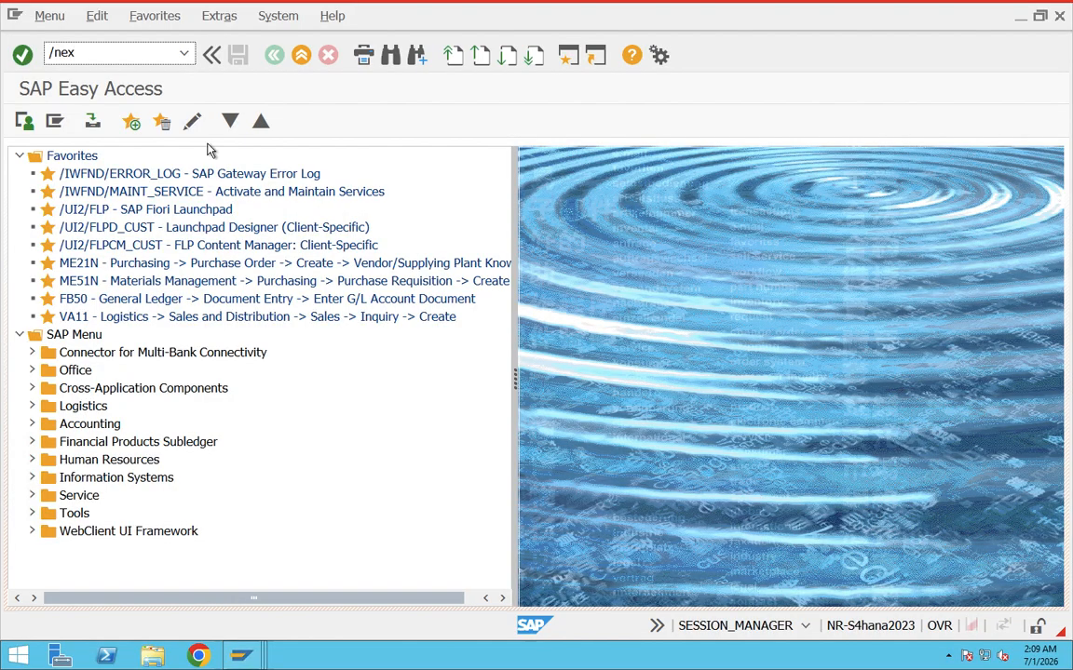
pyautogui.press('Return')
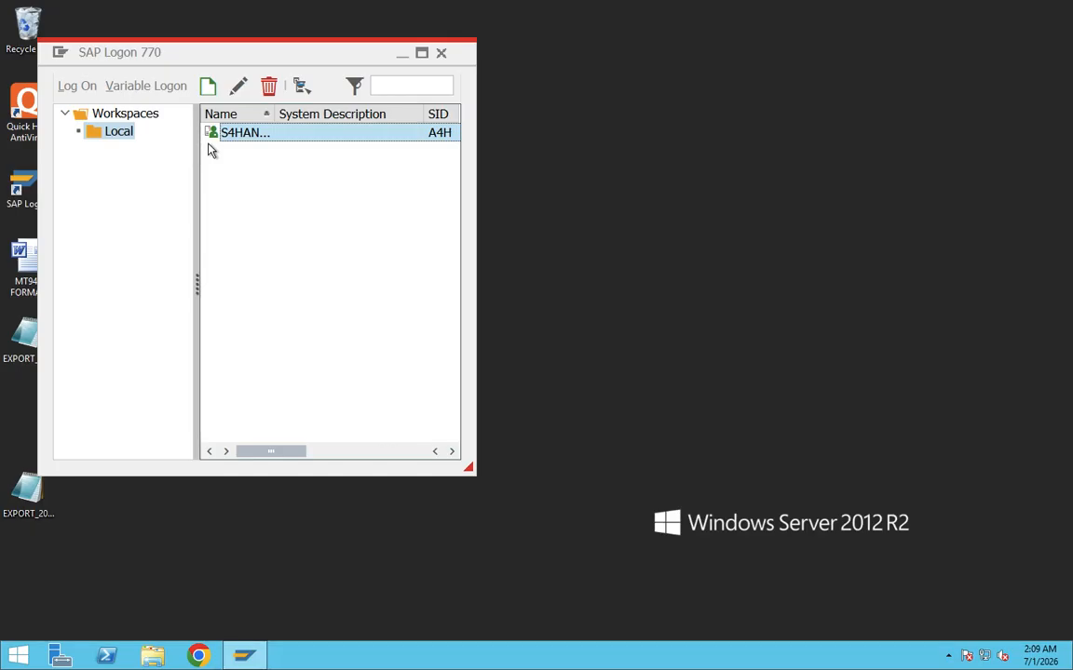
pyautogui.doubleClick(243, 135)
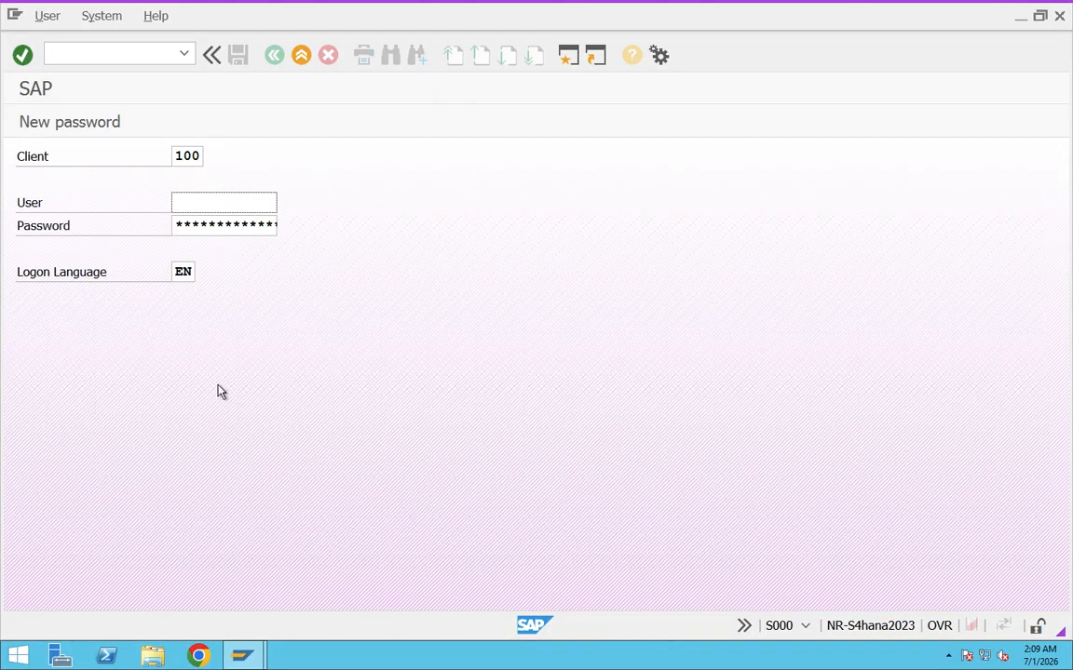
# Change the default theme color in the SAP GUI options to SAP BC Red and apply it.
pyautogui.click(659, 58)
pyautogui.click(691, 88)
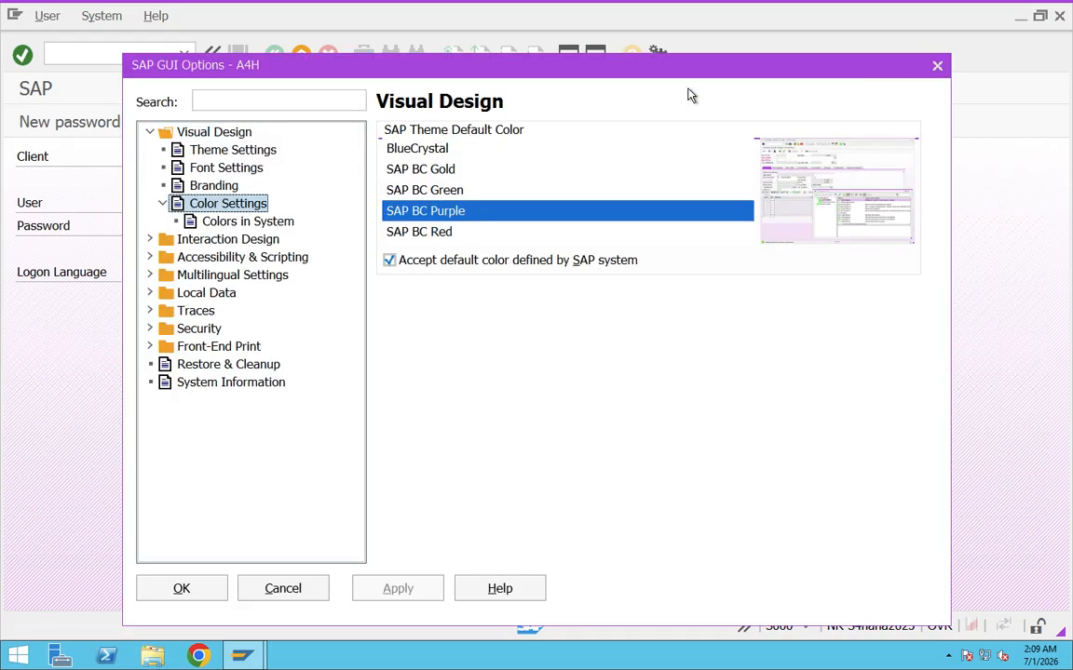
pyautogui.click(442, 233)
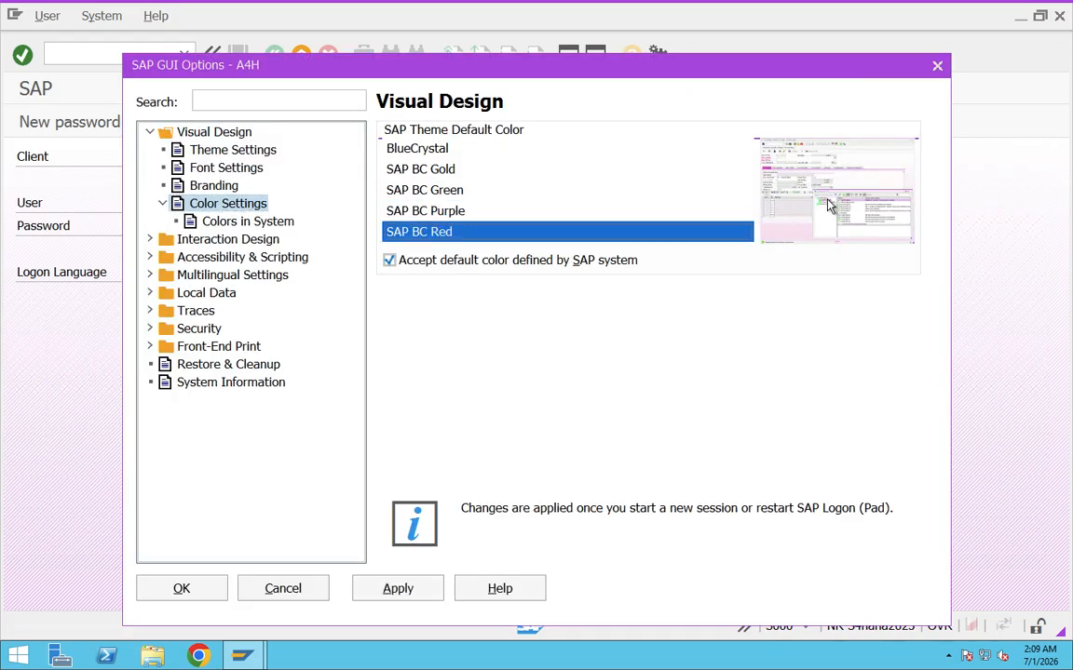
pyautogui.click(399, 592)
pyautogui.click(176, 597)
# Close the purple logon session with /nex, and open the S4HANA system again to load the red theme.
pyautogui.click(93, 53)
pyautogui.write('/nex')
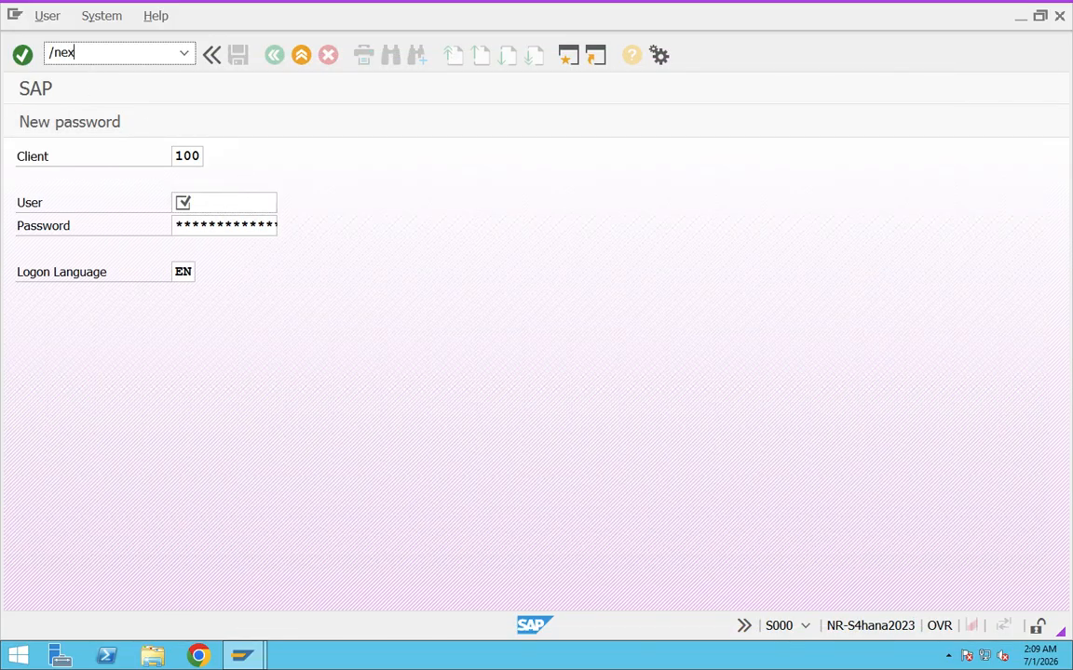
pyautogui.press('Return')
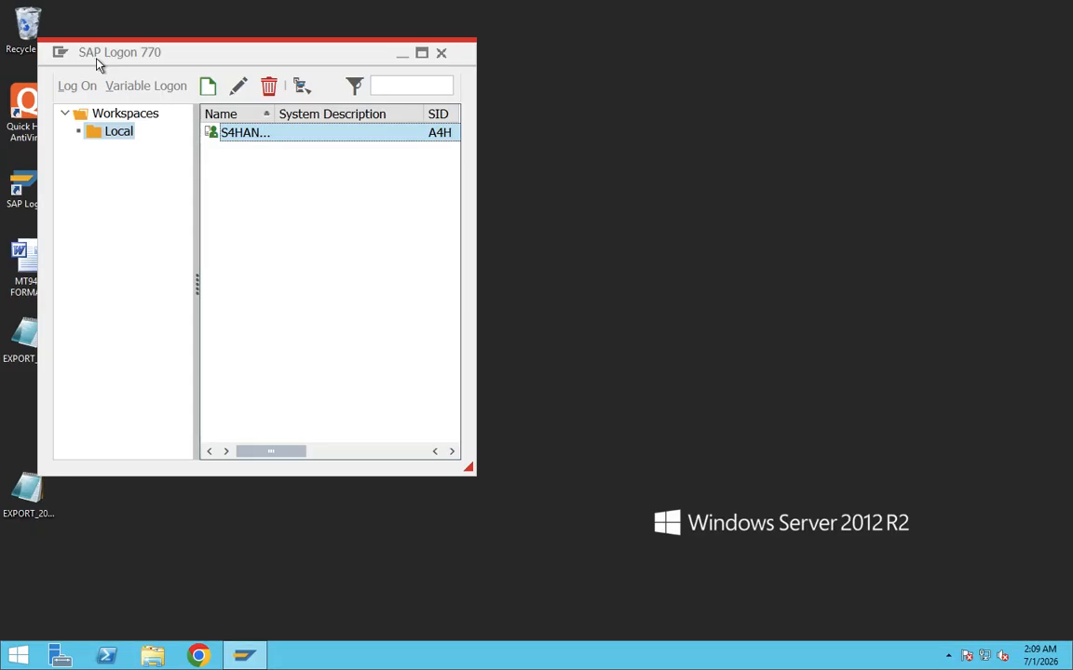
pyautogui.doubleClick(236, 135)
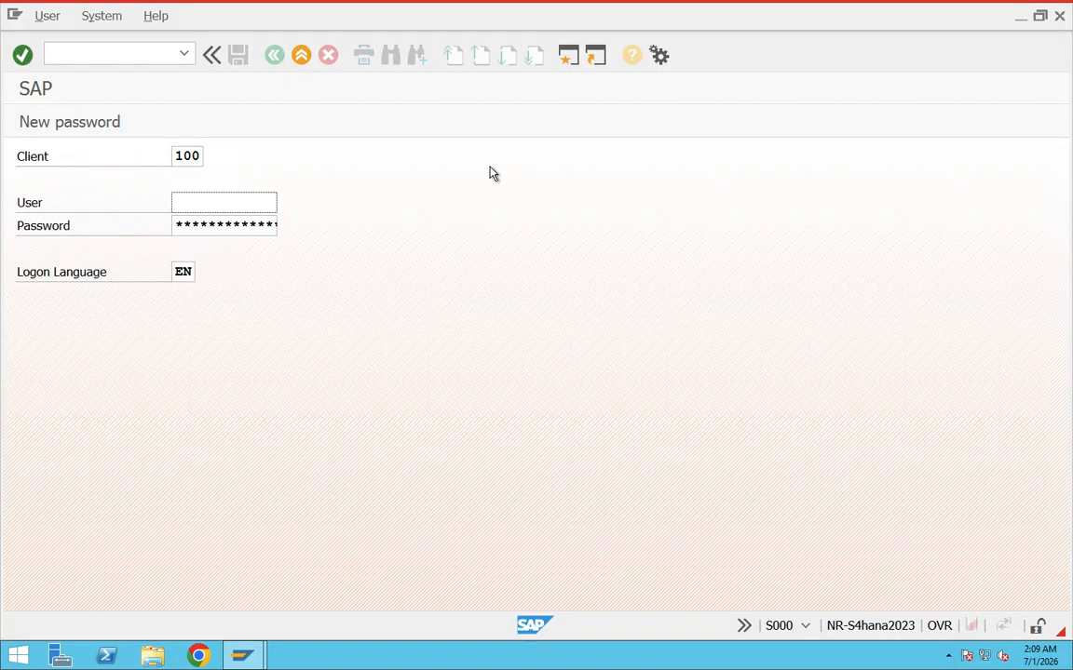
# Fill in the user name on the logon screen and place the cursor at the start of the password field.
pyautogui.click(244, 206)
pyautogui.click(235, 226)
pyautogui.press('Right')
pyautogui.press('Right')
pyautogui.press('Right')
pyautogui.press('Right')
pyautogui.press('Left')
pyautogui.press('Left')
pyautogui.press('Left')
pyautogui.press('Left')
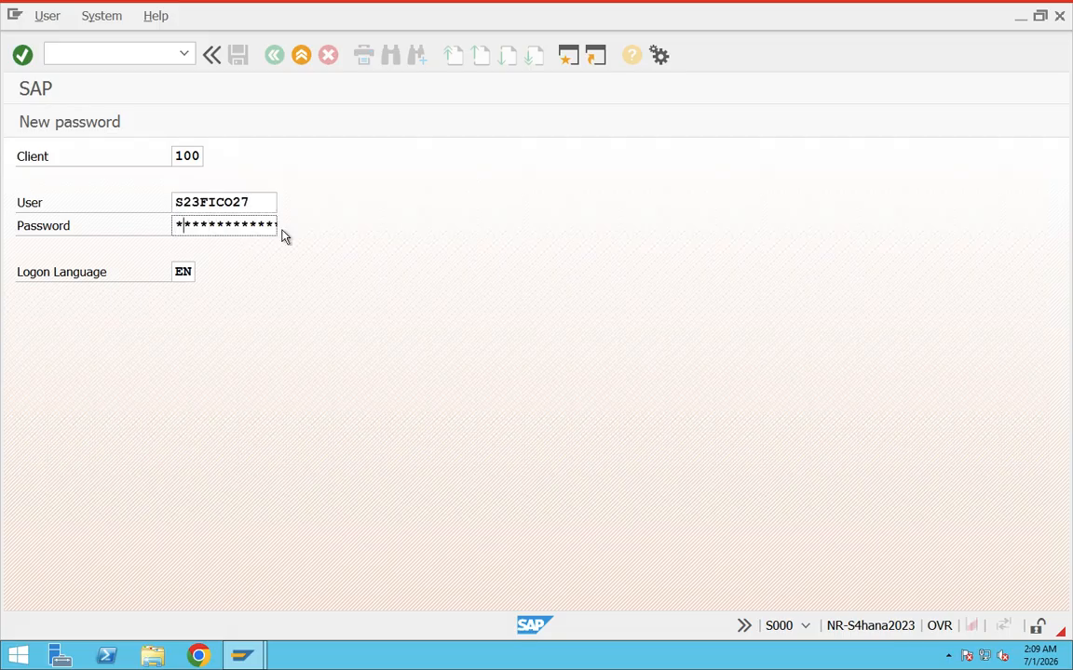
# Choose the Quartz Theme in the theme settings of the SAP GUI options.
pyautogui.click(659, 56)
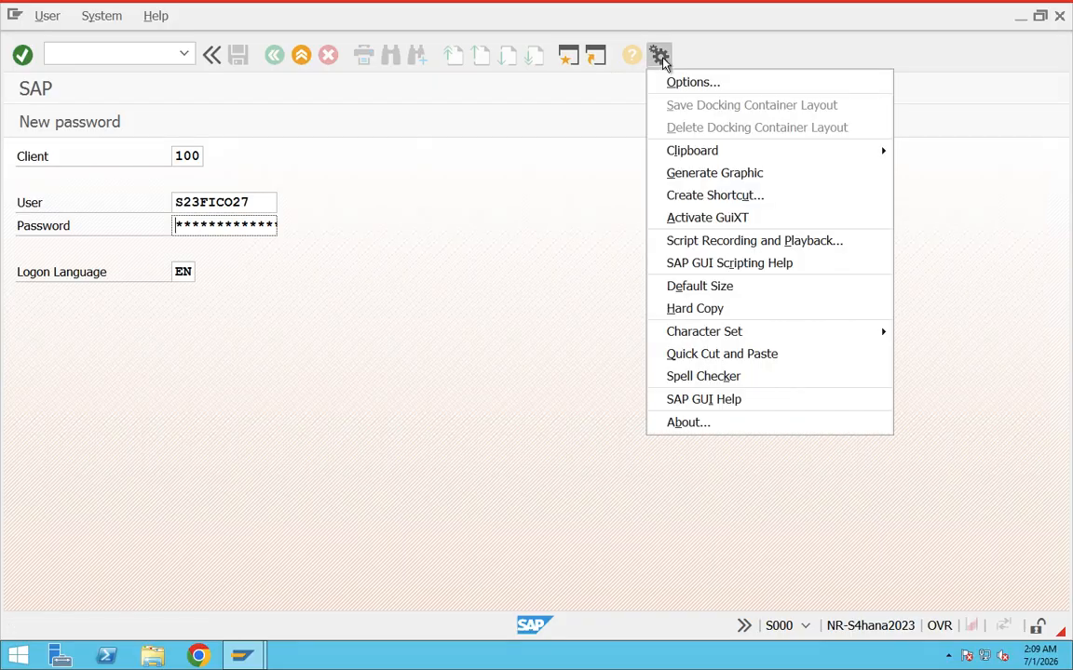
pyautogui.click(681, 84)
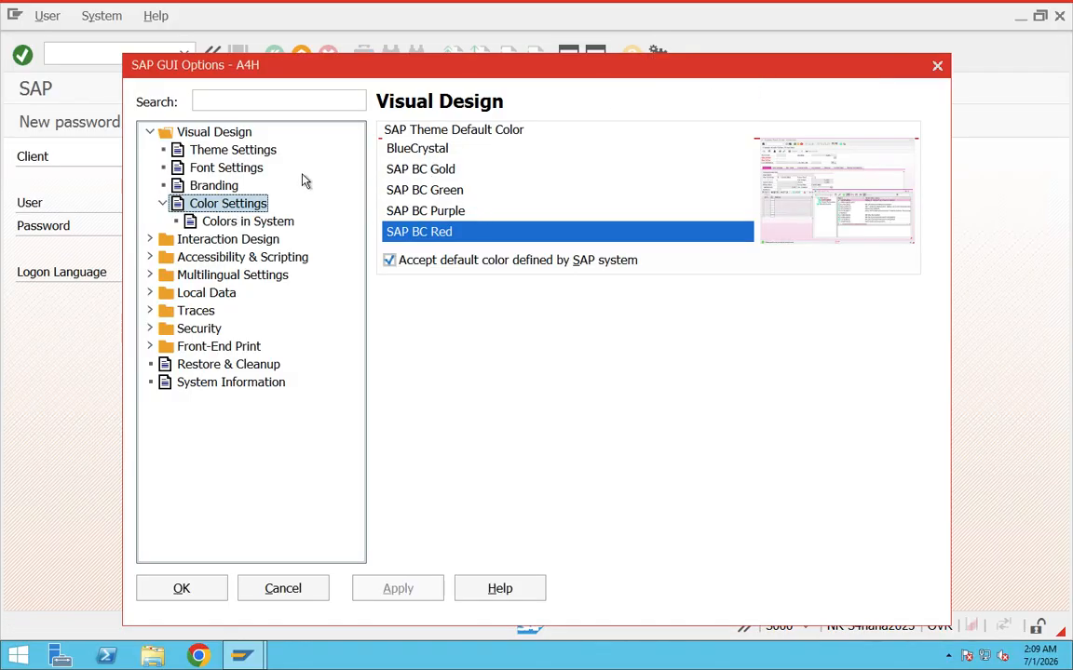
pyautogui.click(223, 150)
pyautogui.click(726, 166)
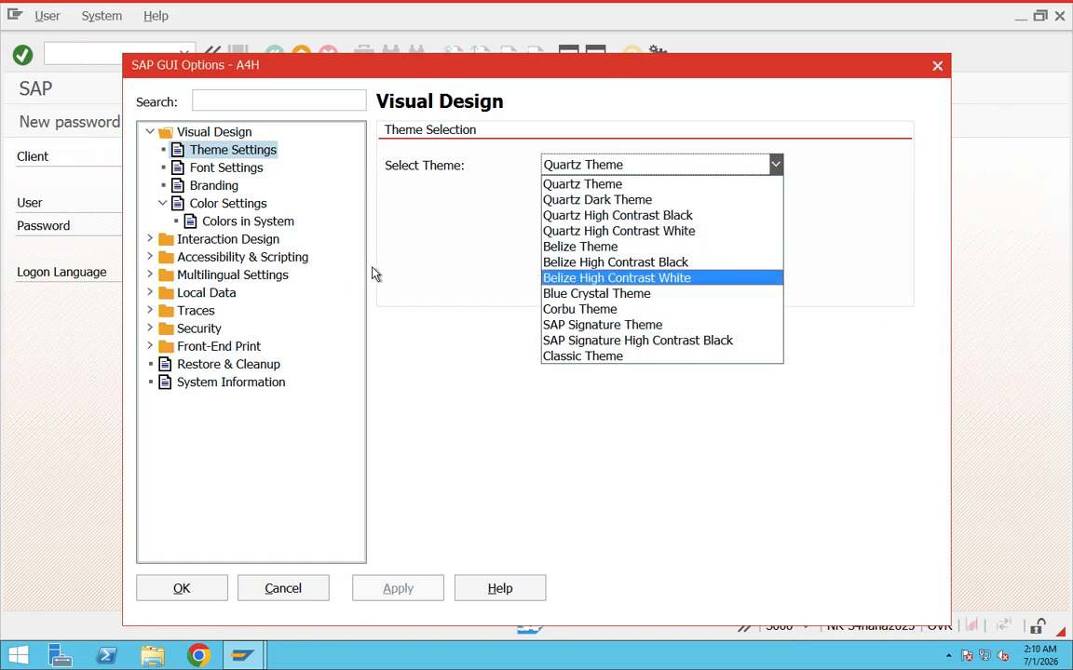
pyautogui.click(445, 216)
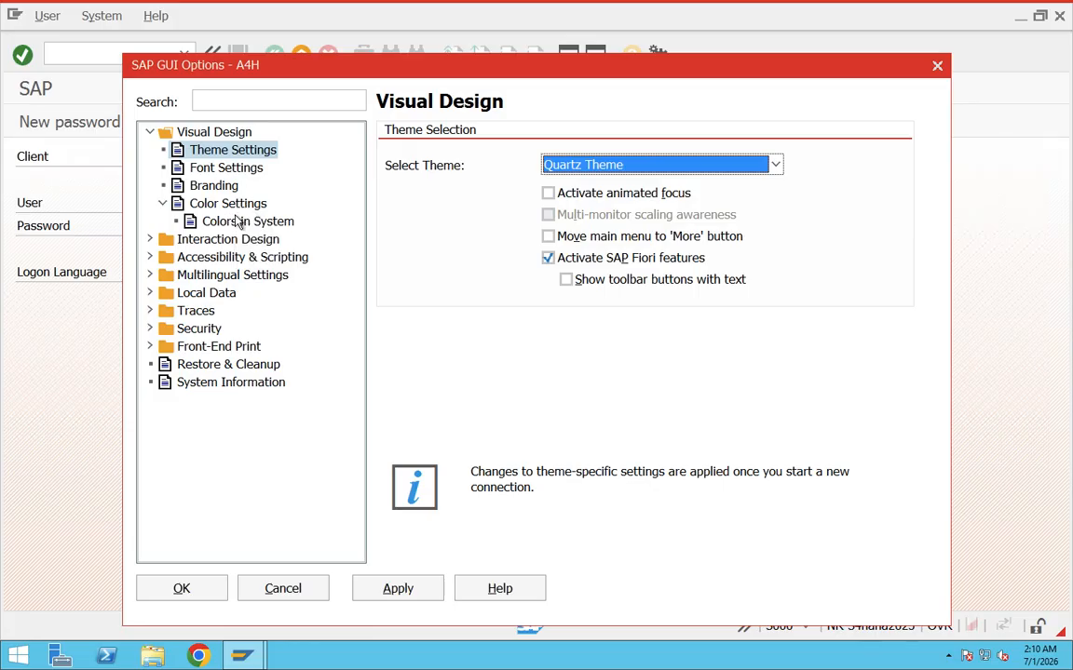
# Set the monospaced Courier New font to size 10 in the font settings, then apply and accept the options.
pyautogui.click(227, 169)
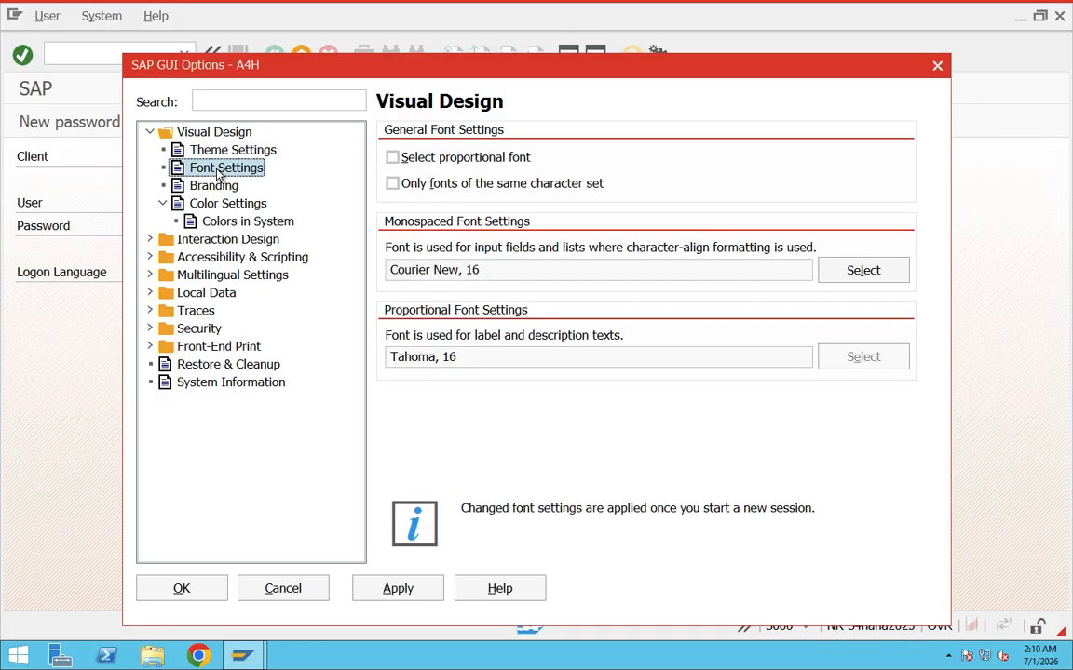
pyautogui.moveTo(486, 269); pyautogui.dragTo(378, 271)
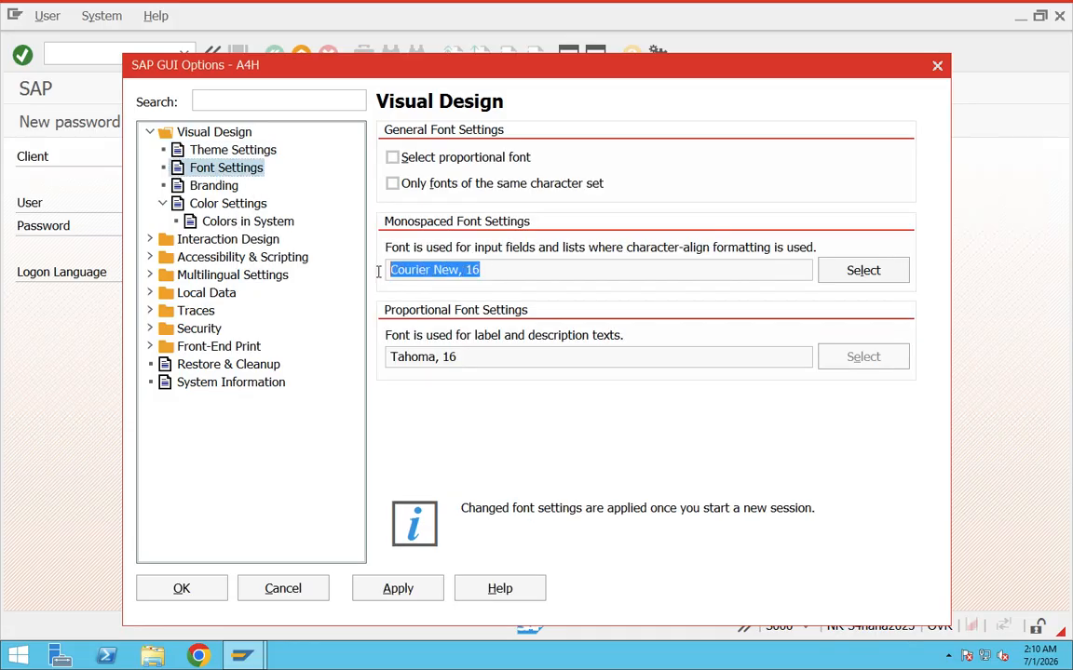
pyautogui.click(864, 270)
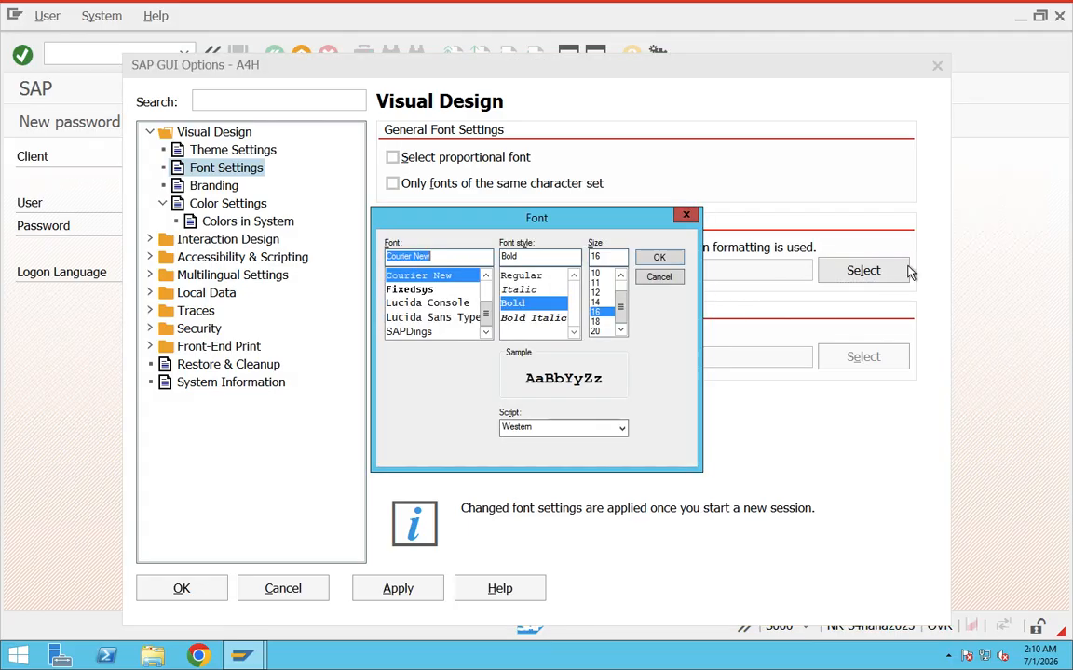
pyautogui.click(595, 273)
pyautogui.click(660, 259)
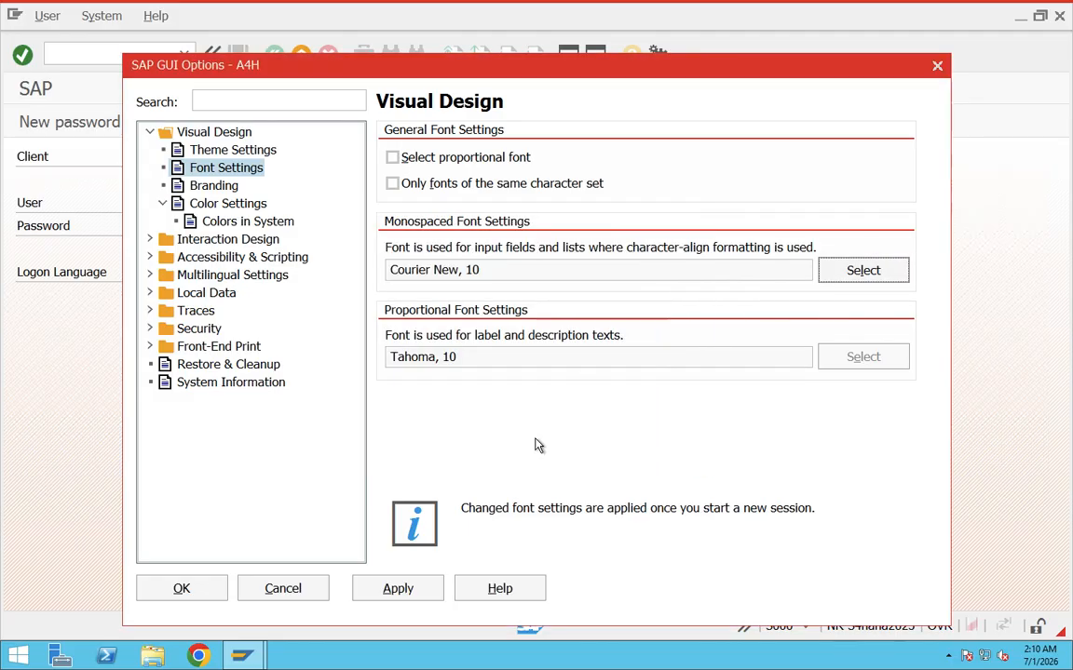
pyautogui.click(423, 586)
pyautogui.click(186, 588)
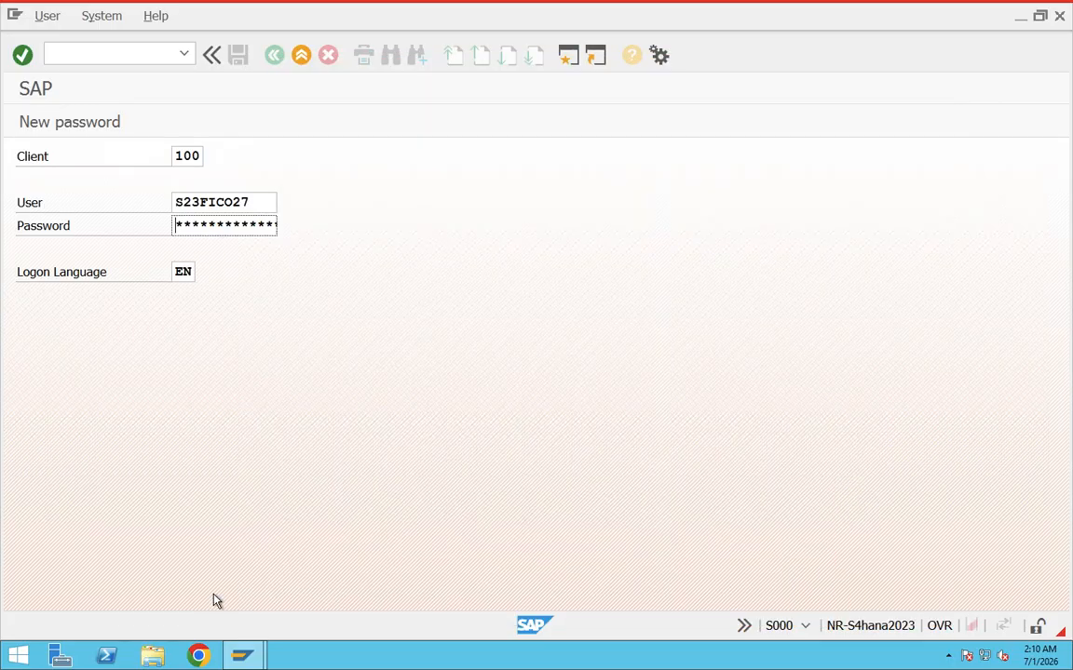
# Close the logon session with /nex and reopen the S4HANA system to load the Quartz Theme.
pyautogui.click(128, 54)
pyautogui.write('/nex')
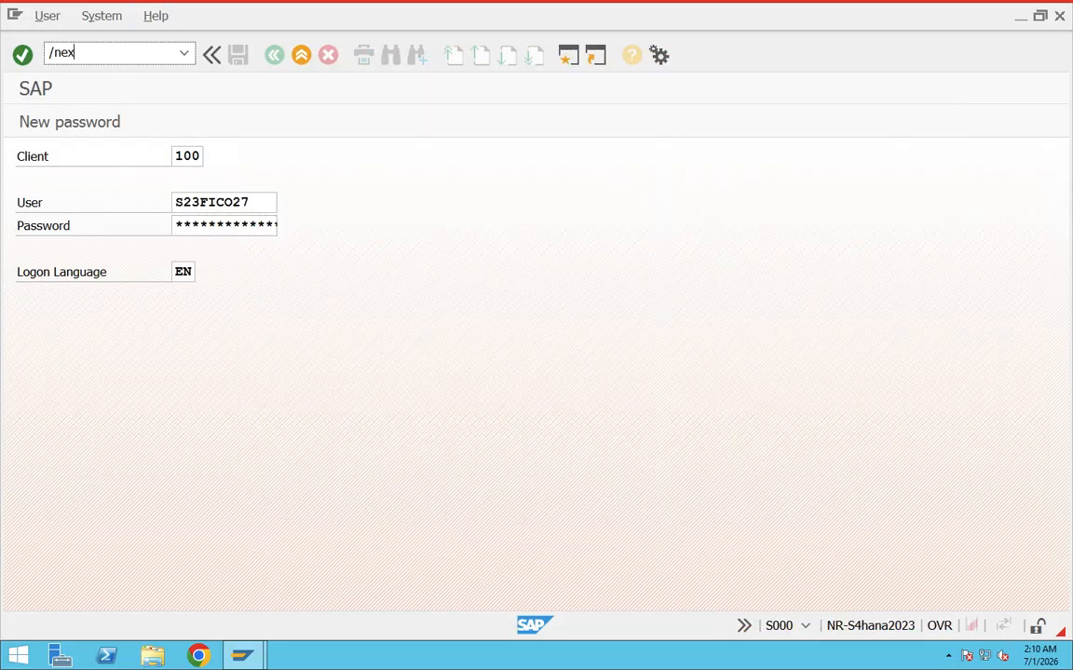
pyautogui.press('Return')
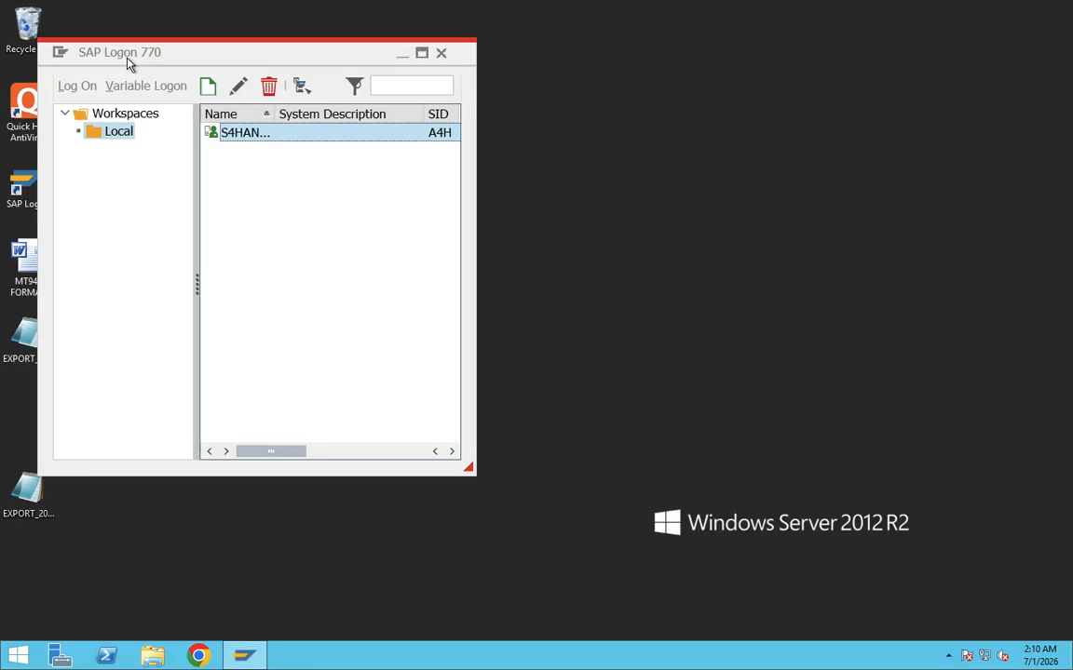
pyautogui.press('Return')
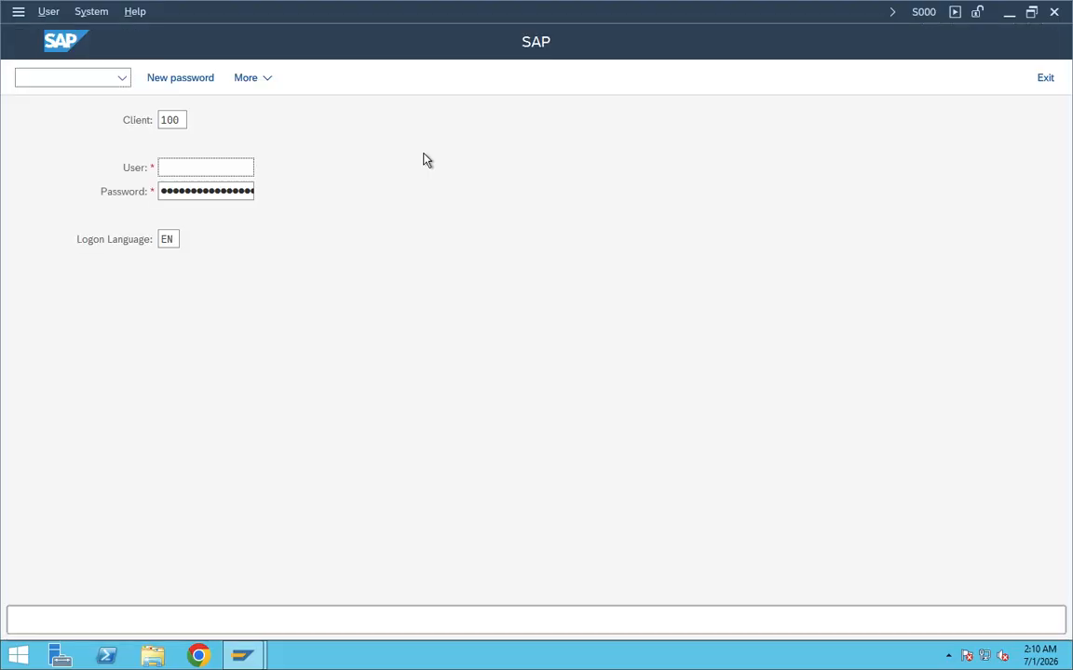
# Change the theme in the SAP GUI options to Blue Crystal Theme, then apply and accept the change.
pyautogui.click(199, 169)
pyautogui.click(269, 83)
pyautogui.moveTo(326, 105)
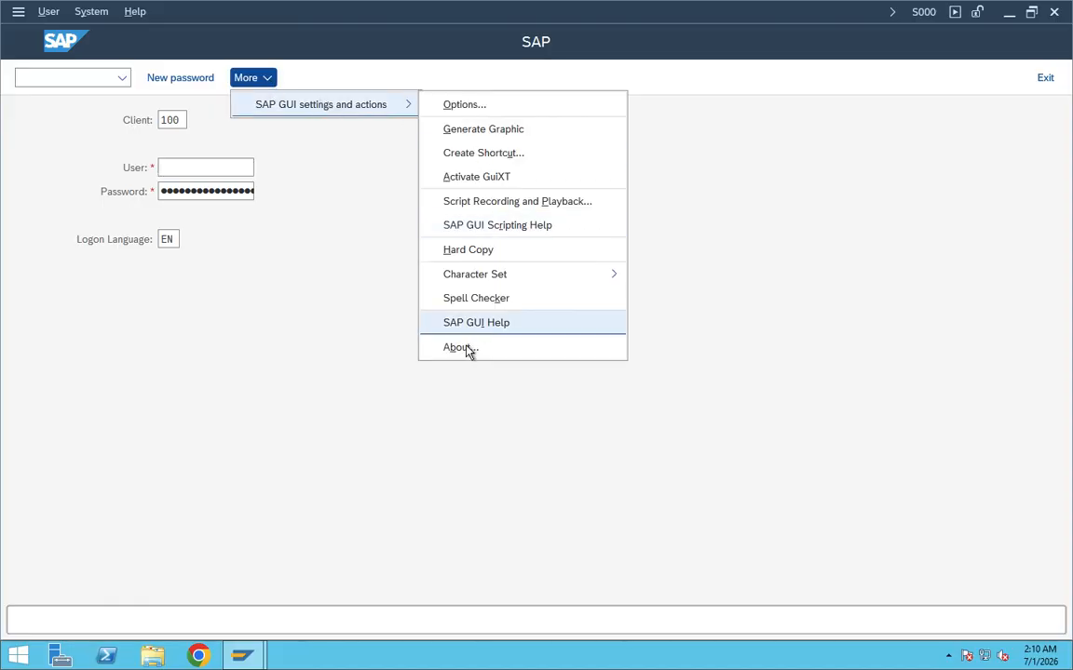
pyautogui.click(493, 106)
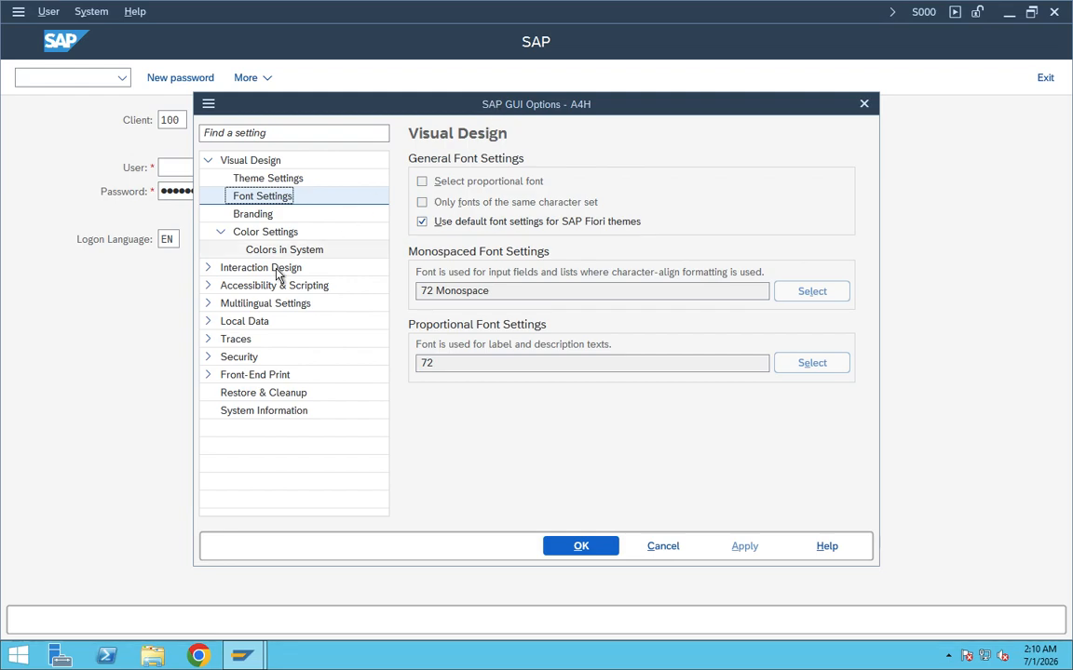
pyautogui.click(271, 179)
pyautogui.click(669, 190)
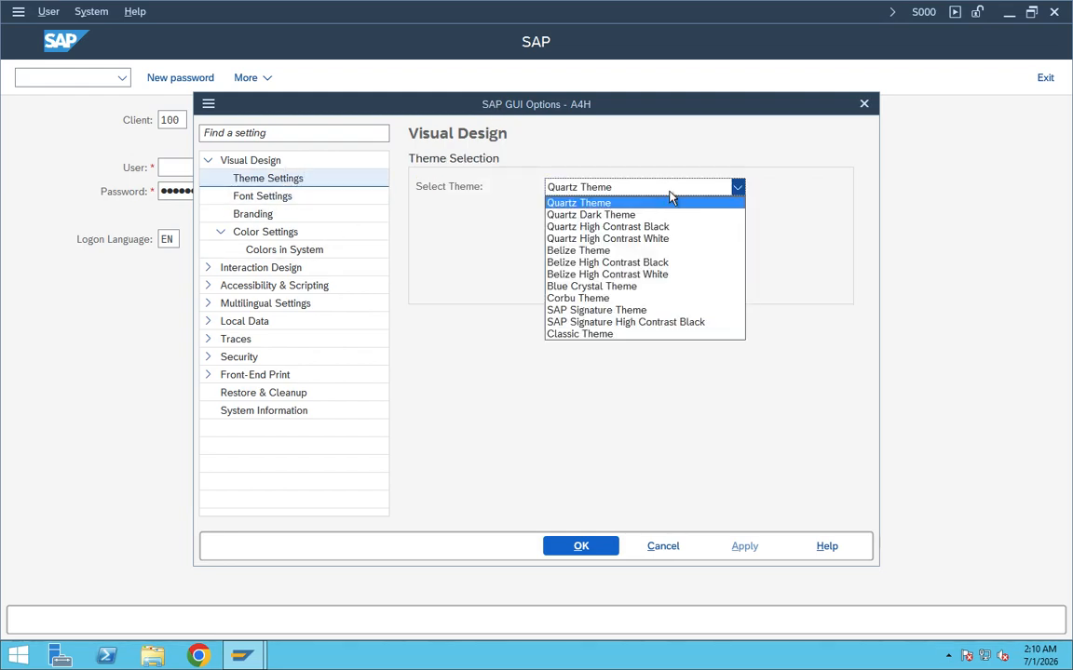
pyautogui.click(616, 291)
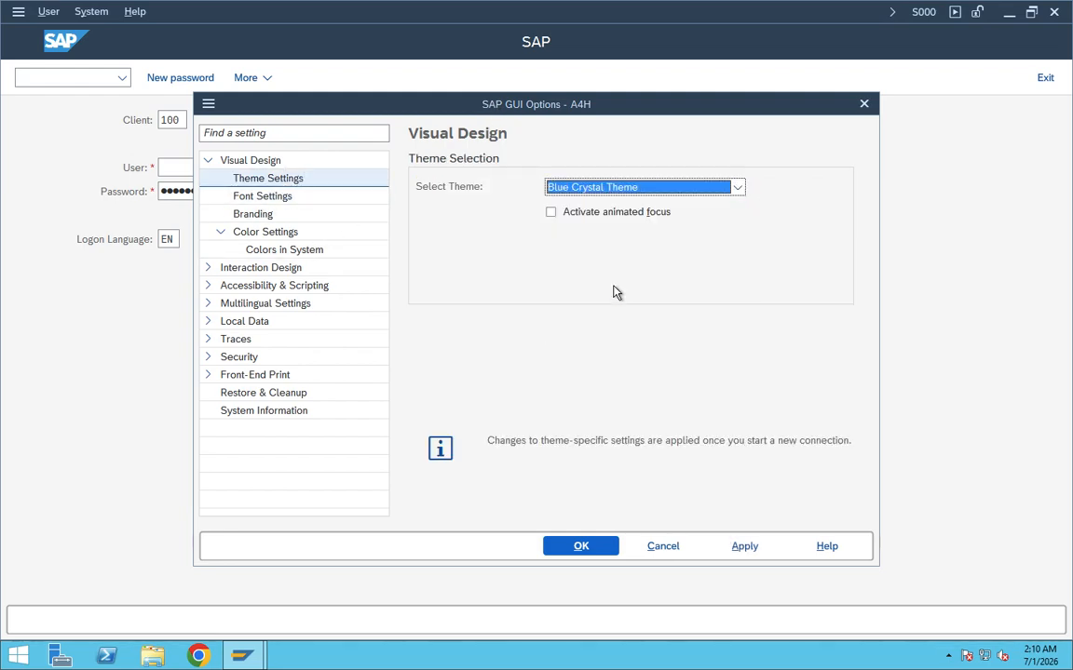
pyautogui.click(747, 551)
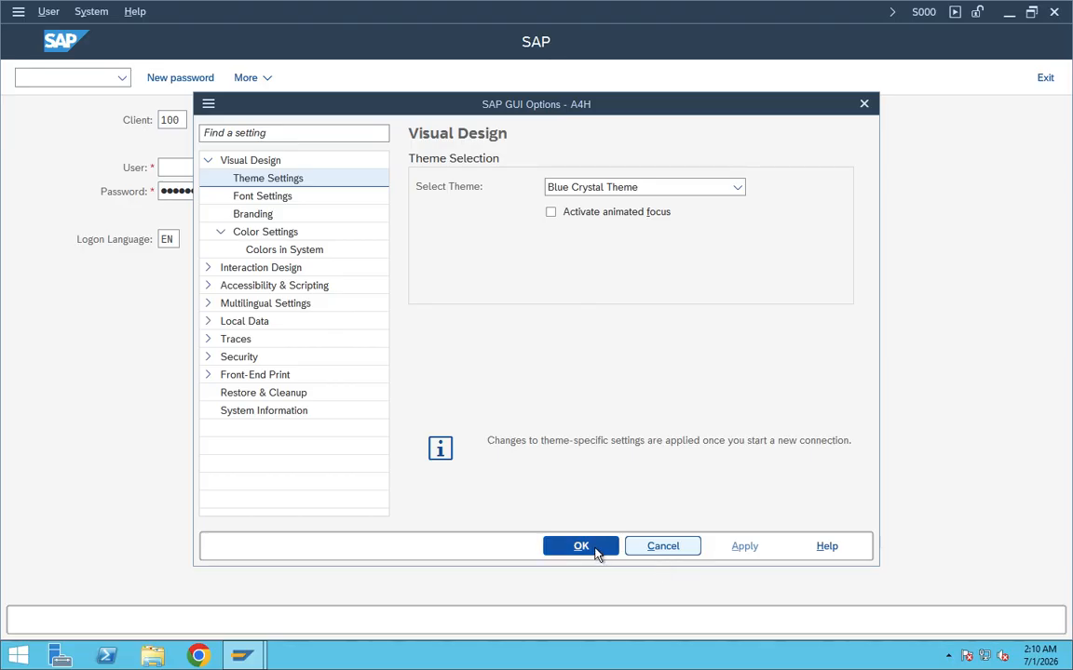
pyautogui.click(597, 554)
# End the Quartz-themed logon session with /nex and reopen the S4HANA system with the Blue Crystal Theme.
pyautogui.click(55, 77)
pyautogui.write('/nex')
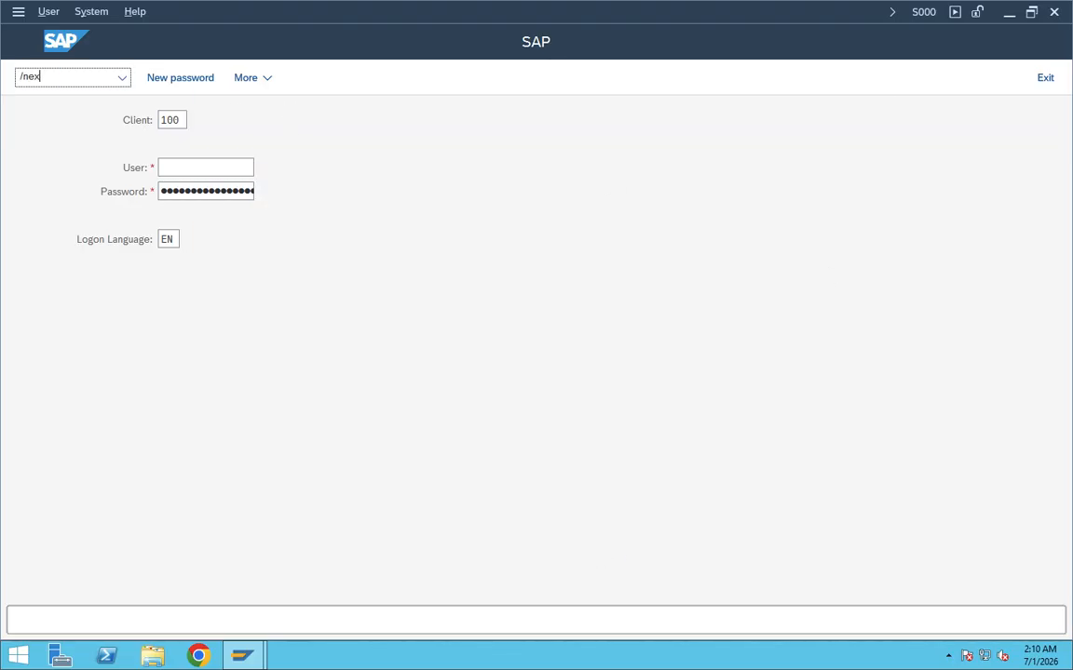
pyautogui.press('Return')
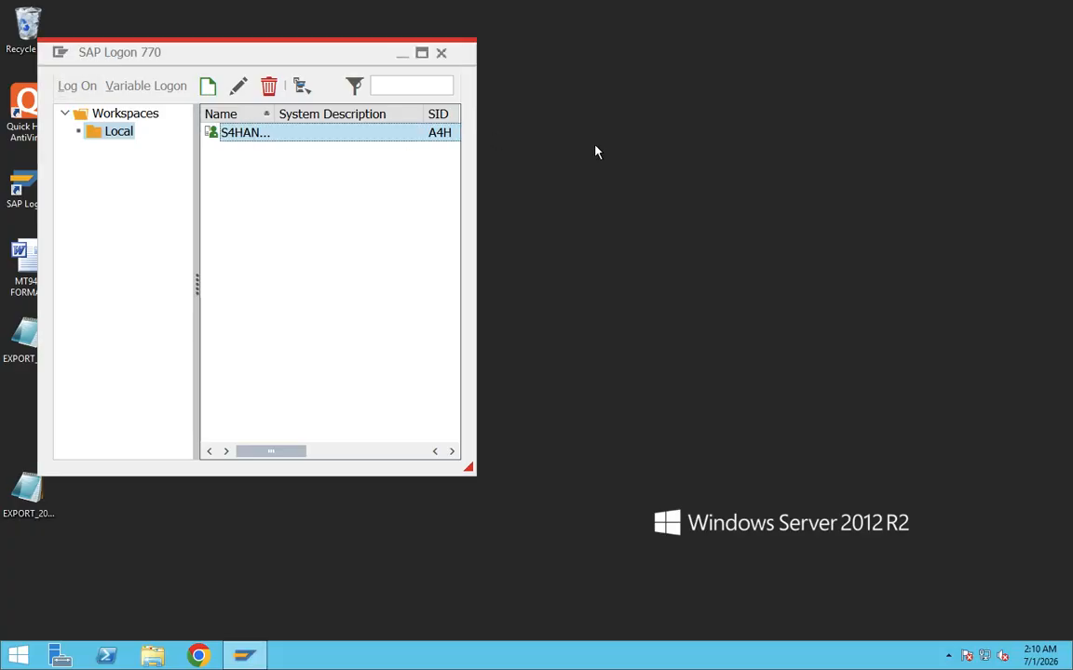
pyautogui.press('Return')
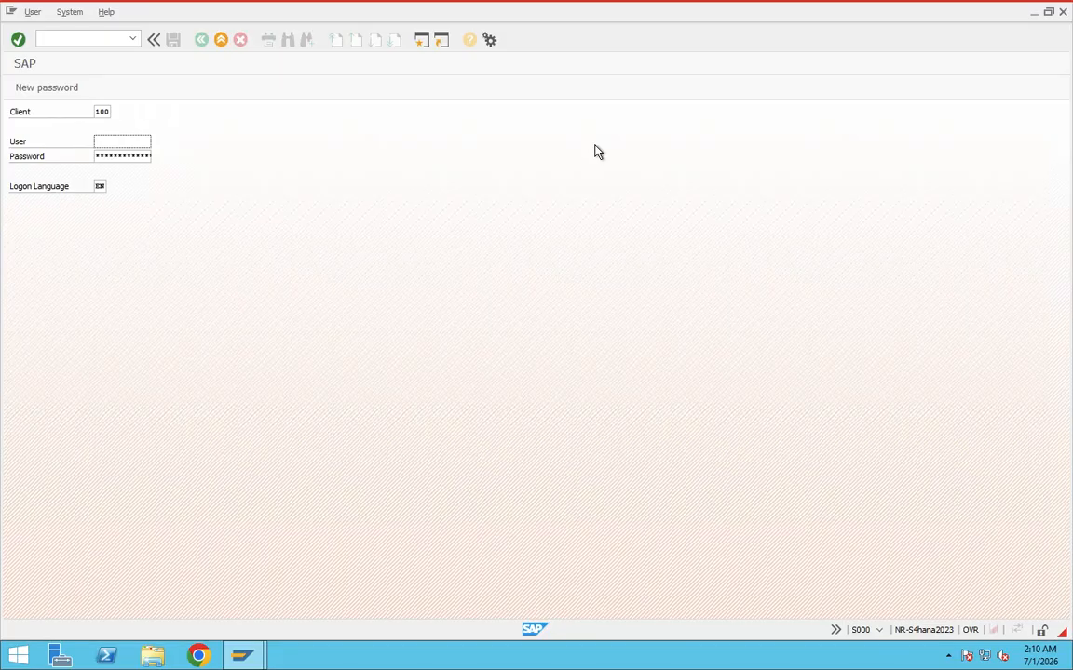
pyautogui.click(123, 156)
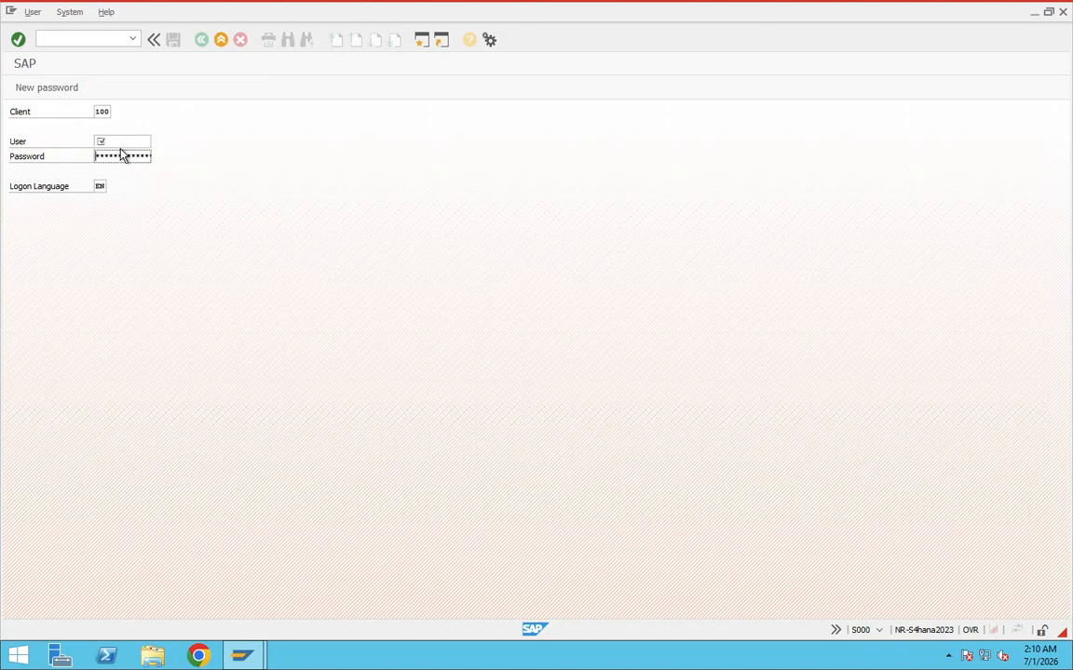
# Set the monospaced Courier New font to size 16 in the SAP GUI font settings, then apply and accept the options.
pyautogui.click(489, 40)
pyautogui.click(521, 61)
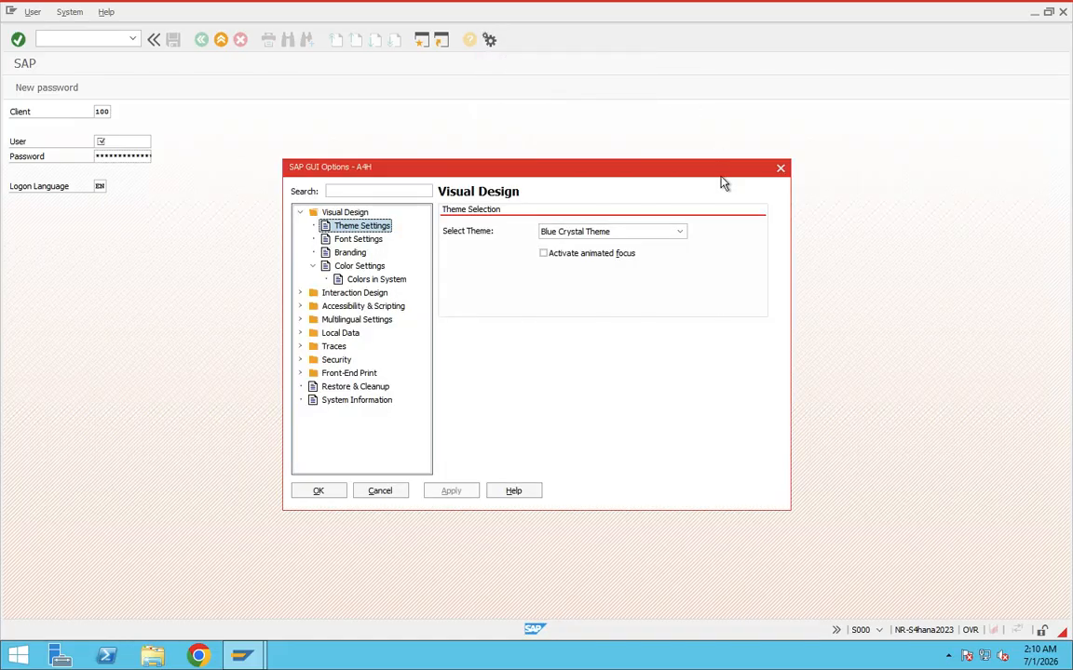
pyautogui.click(356, 239)
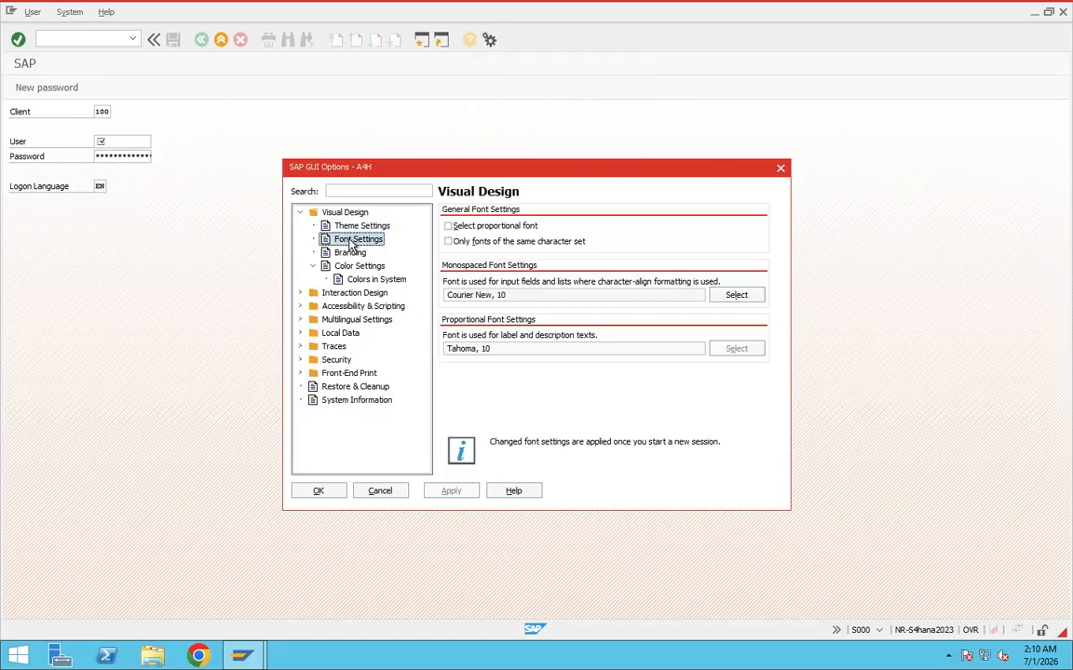
pyautogui.click(510, 295)
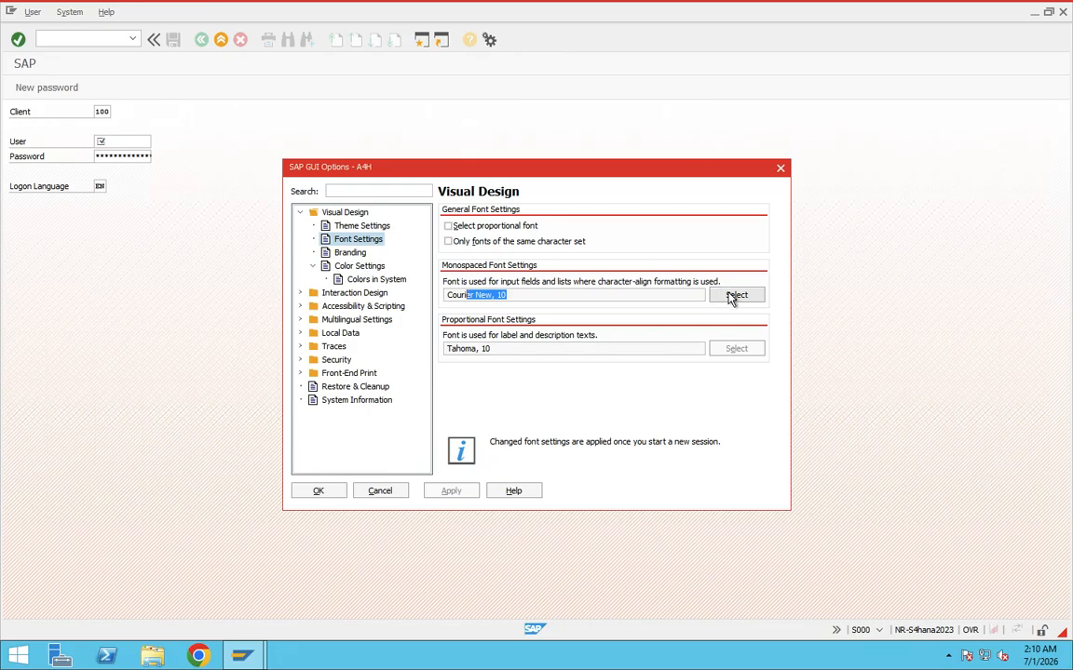
pyautogui.click(732, 294)
pyautogui.click(595, 307)
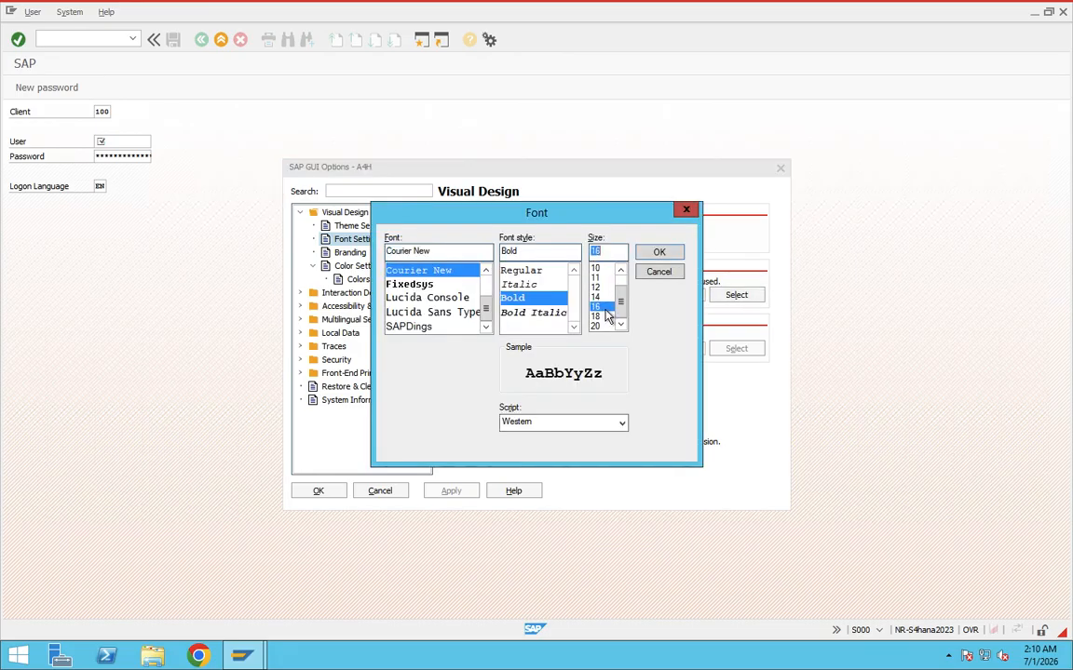
pyautogui.click(658, 253)
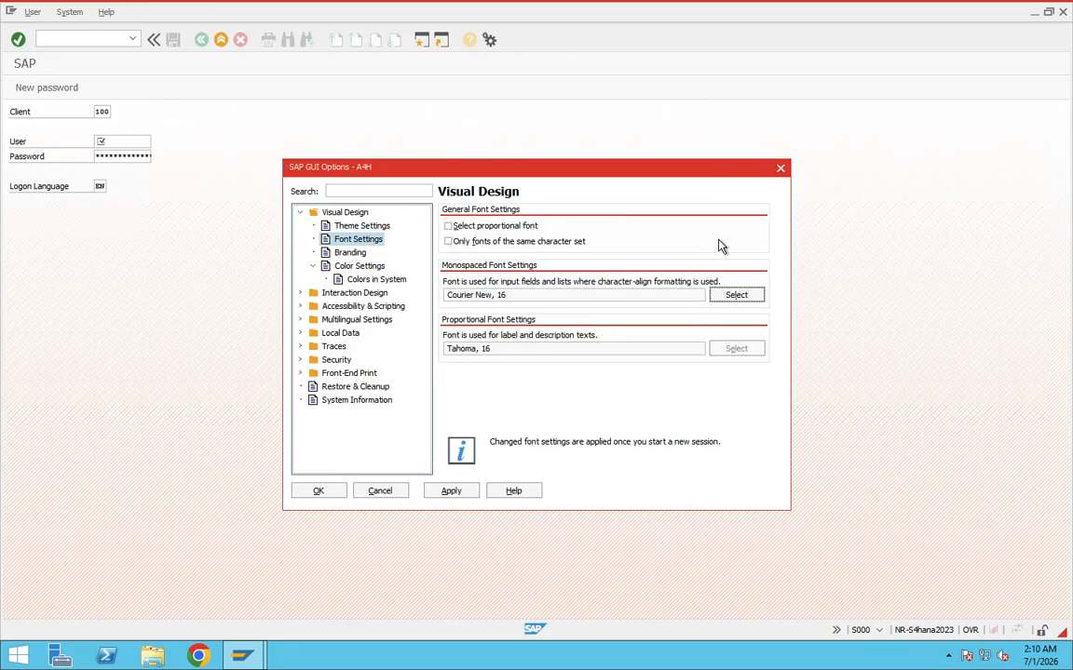
pyautogui.click(456, 490)
pyautogui.click(332, 496)
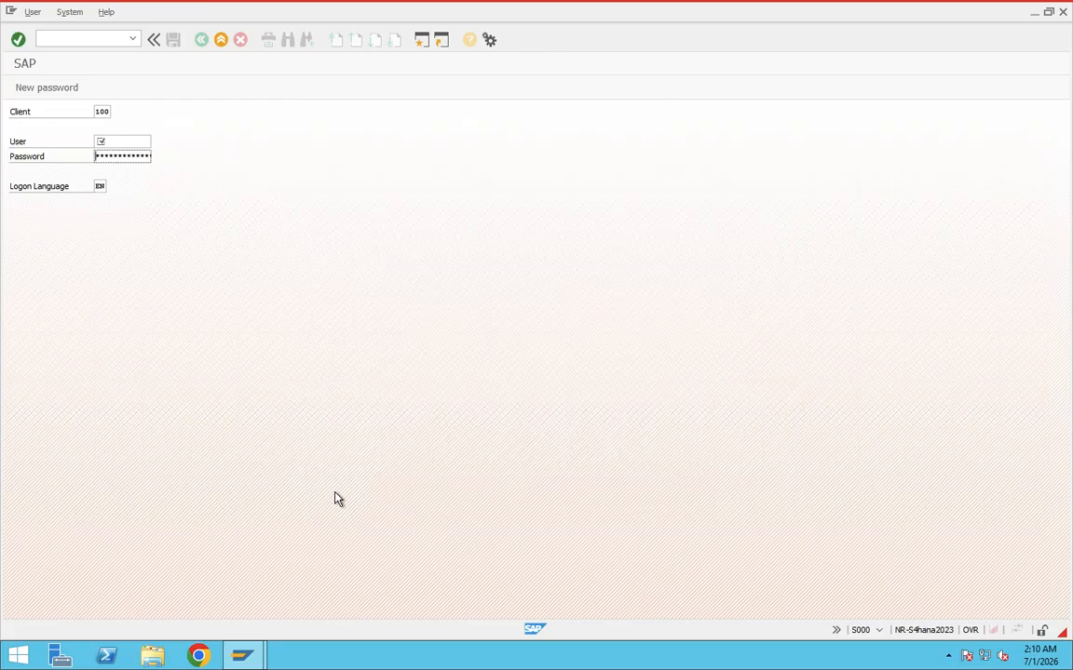
# Exit the small-font logon session with /nex and open S4HANA again to load the size 16 font.
pyautogui.click(76, 38)
pyautogui.write('/nex')
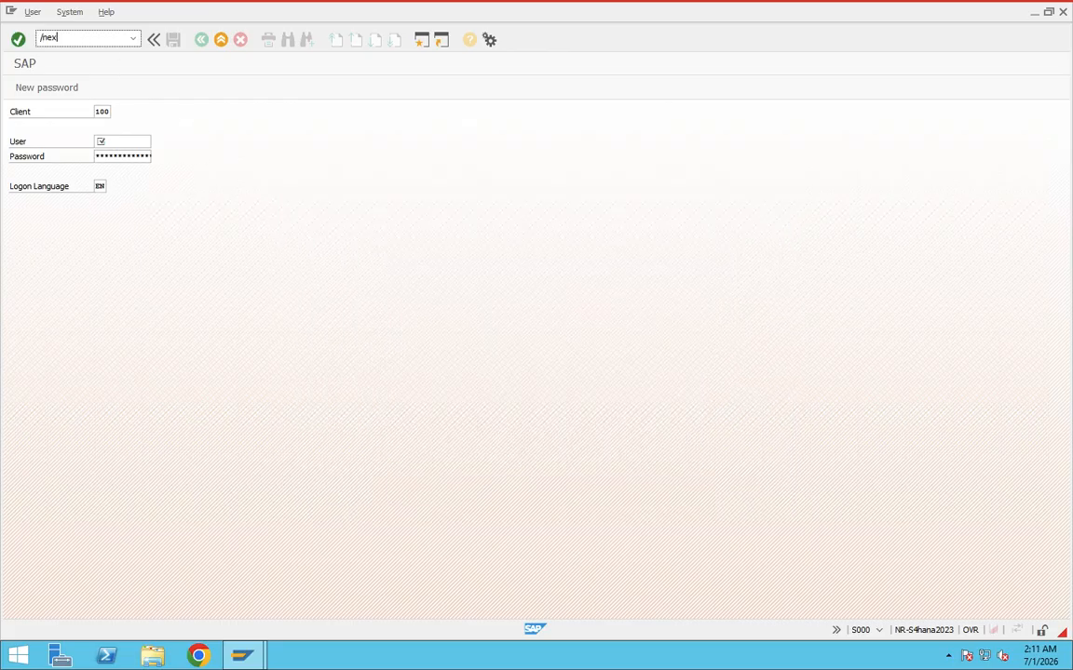
pyautogui.press('Return')
pyautogui.doubleClick(210, 133)
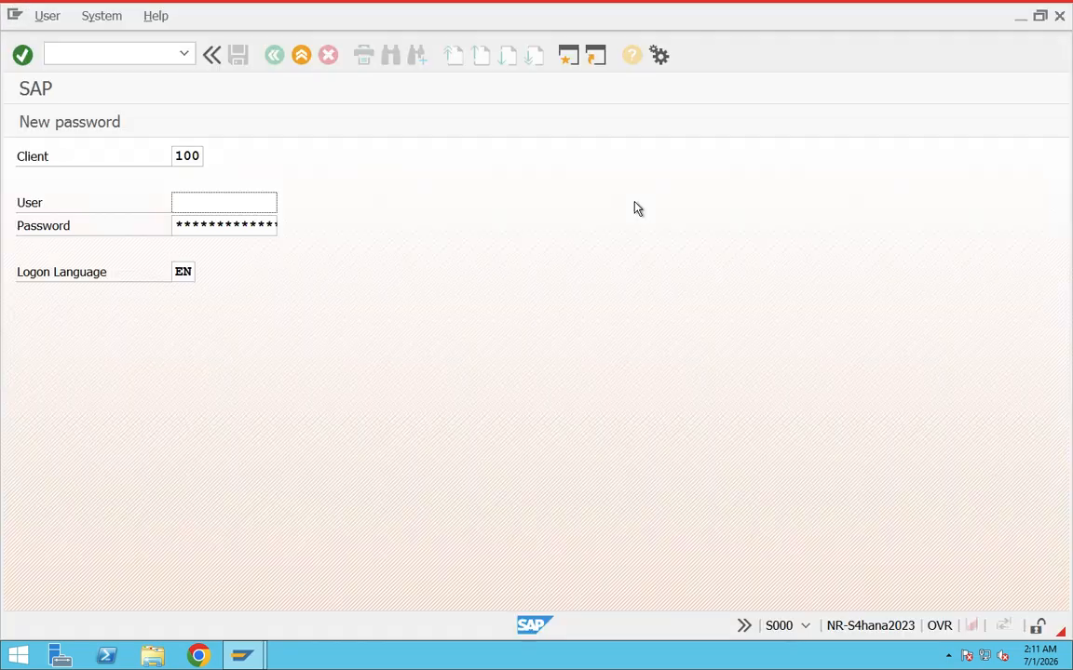
pyautogui.click(216, 221)
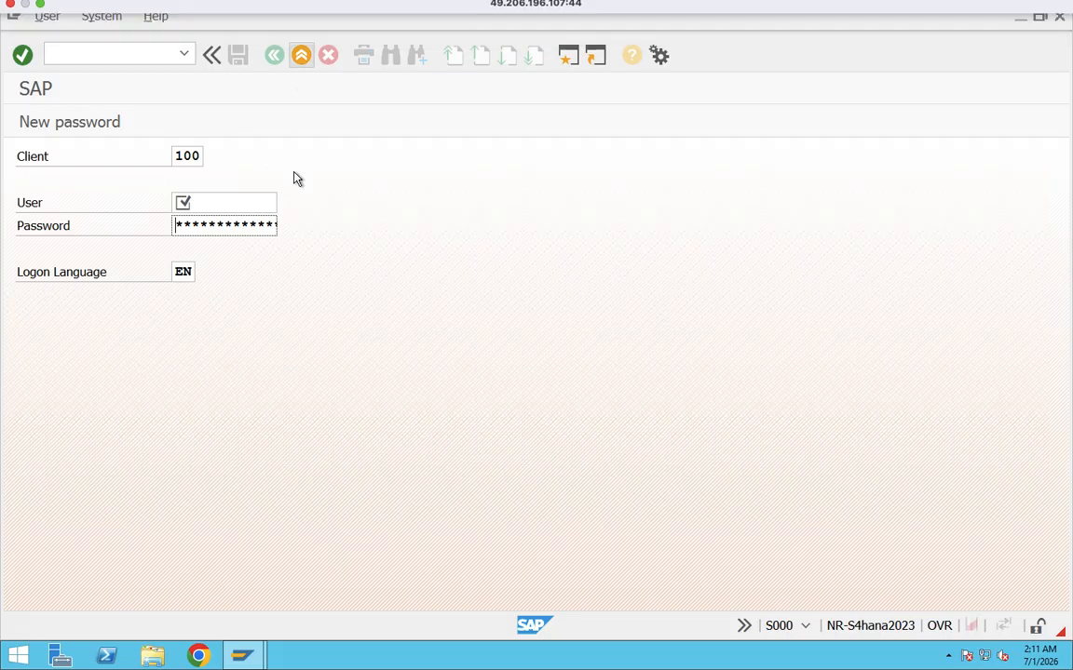
# Switch from the remote desktop to the Teams meeting in the browser.
pyautogui.hotkey('ctrl', 'Right')
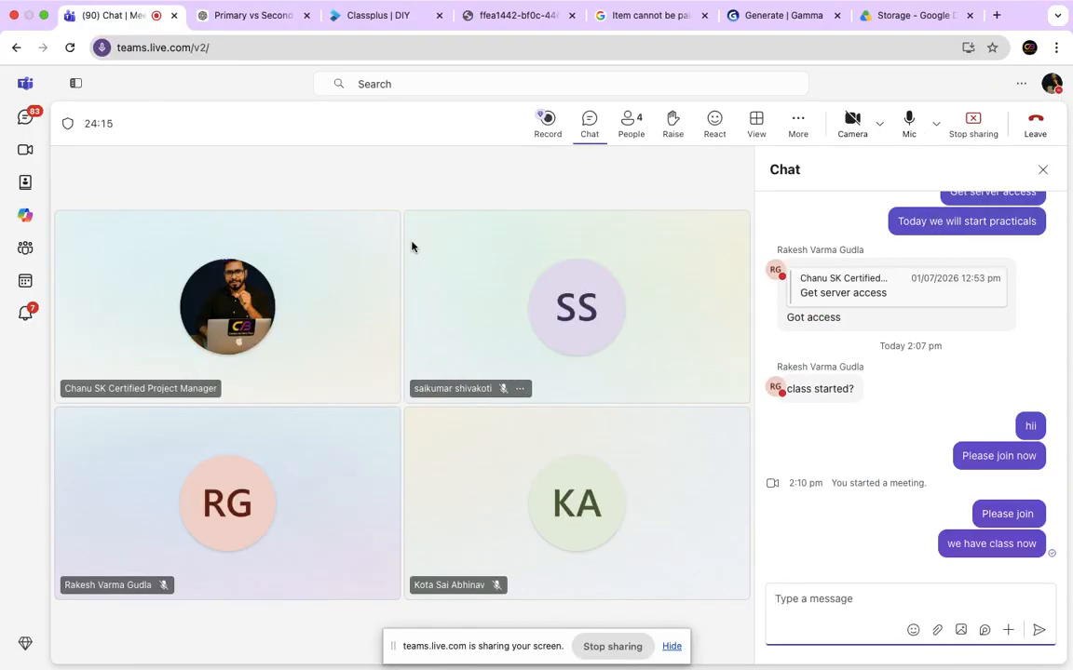
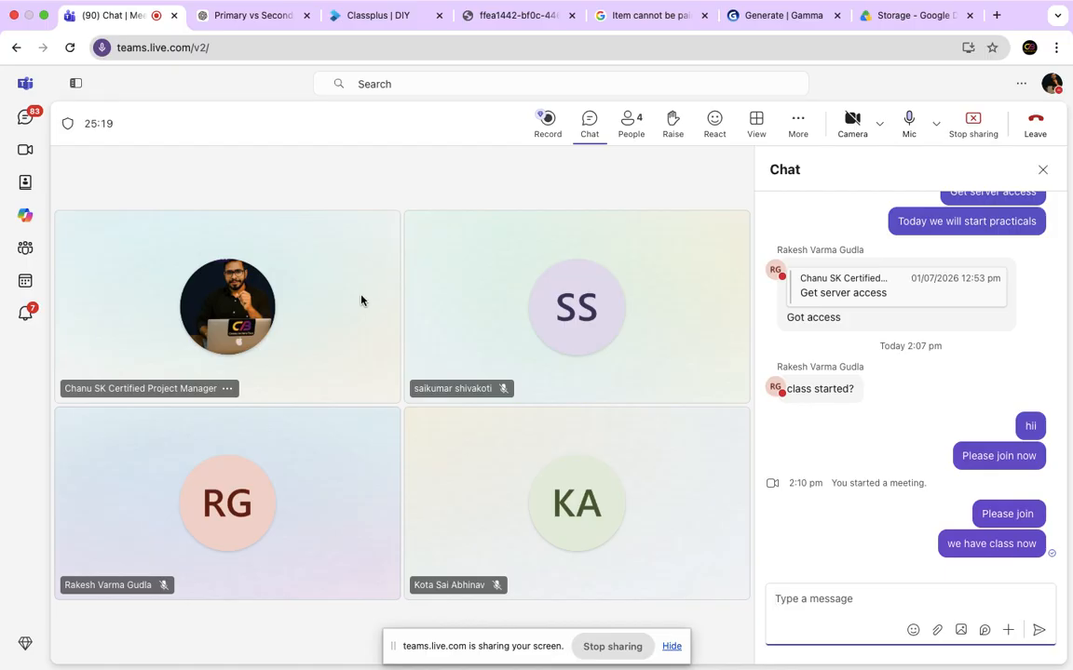
# Switch back to the remote desktop and log on to client 100 with the user ID and account password.
pyautogui.hotkey('ctrl', 'Left')
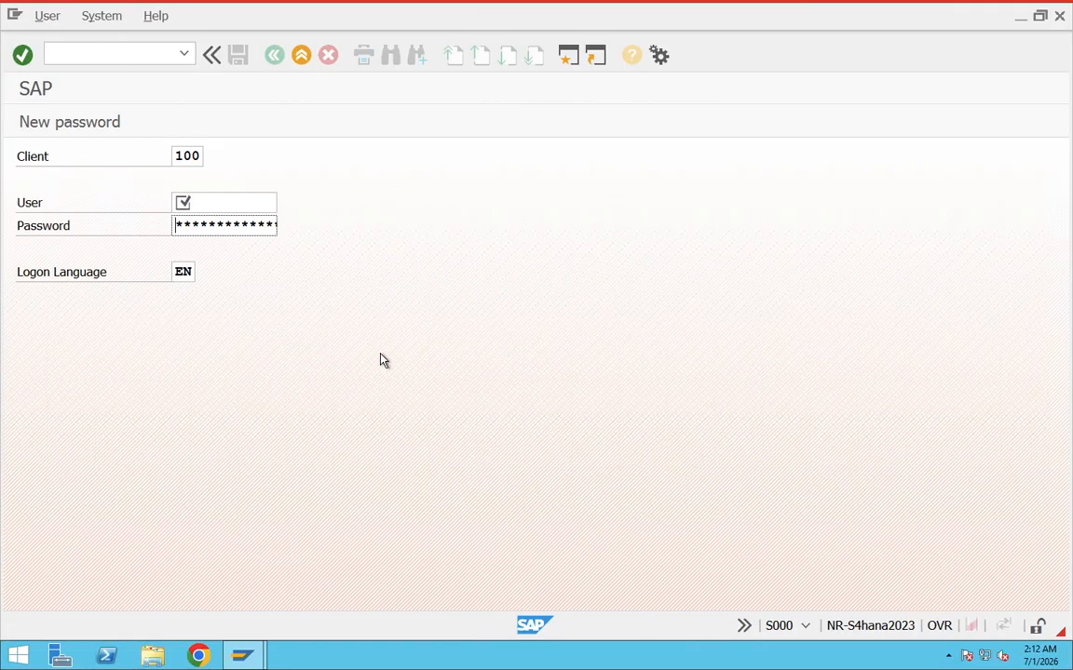
pyautogui.click(252, 205)
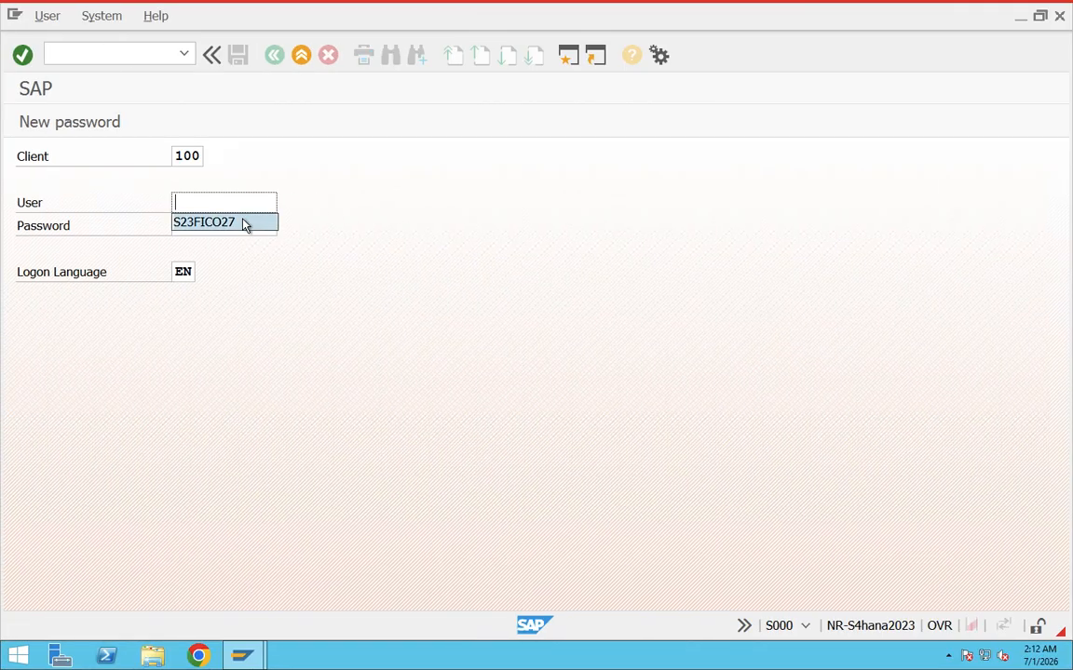
pyautogui.click(252, 224)
pyautogui.press('Tab')
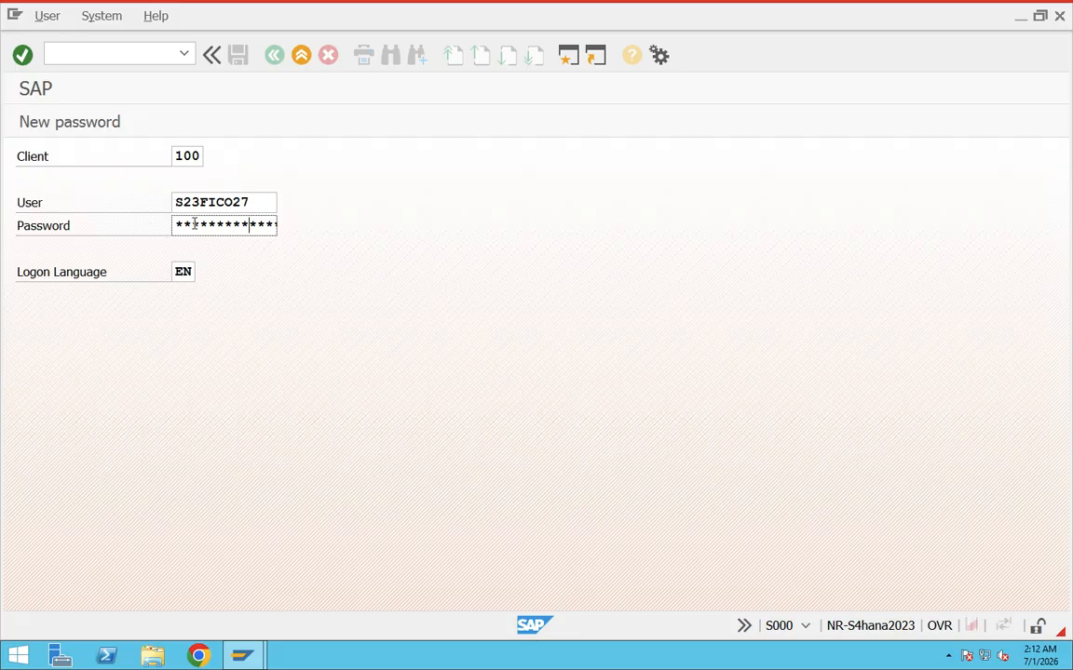
pyautogui.press('Return')
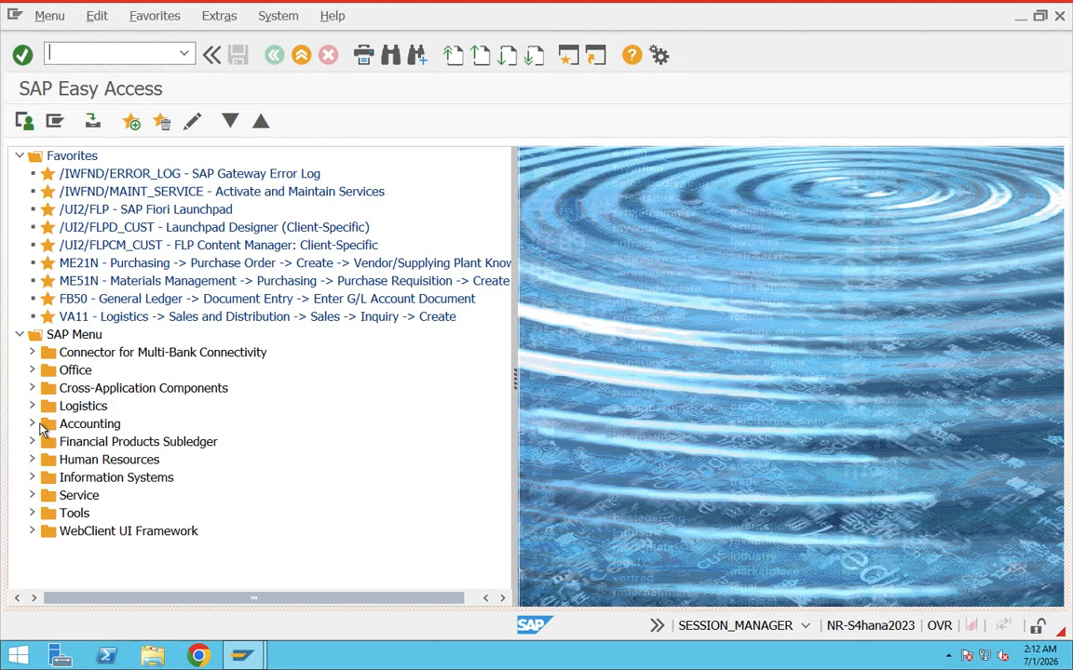
# Expand Logistics in the SAP Menu and look into its Sales and Distribution folder, collapsing that folder again.
pyautogui.click(32, 406)
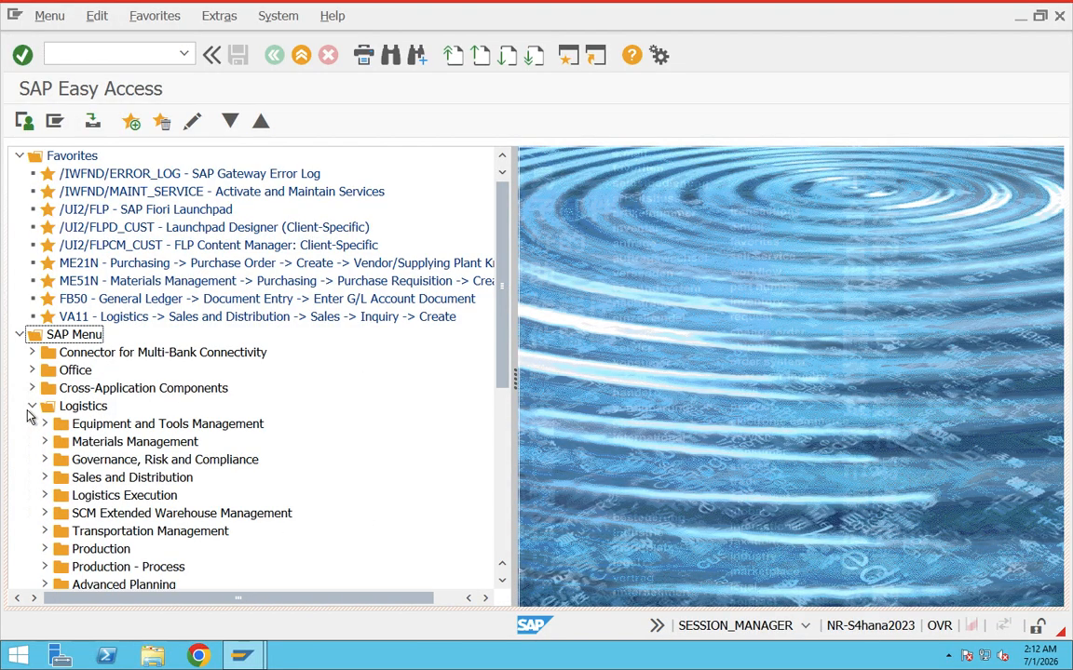
pyautogui.click(110, 370)
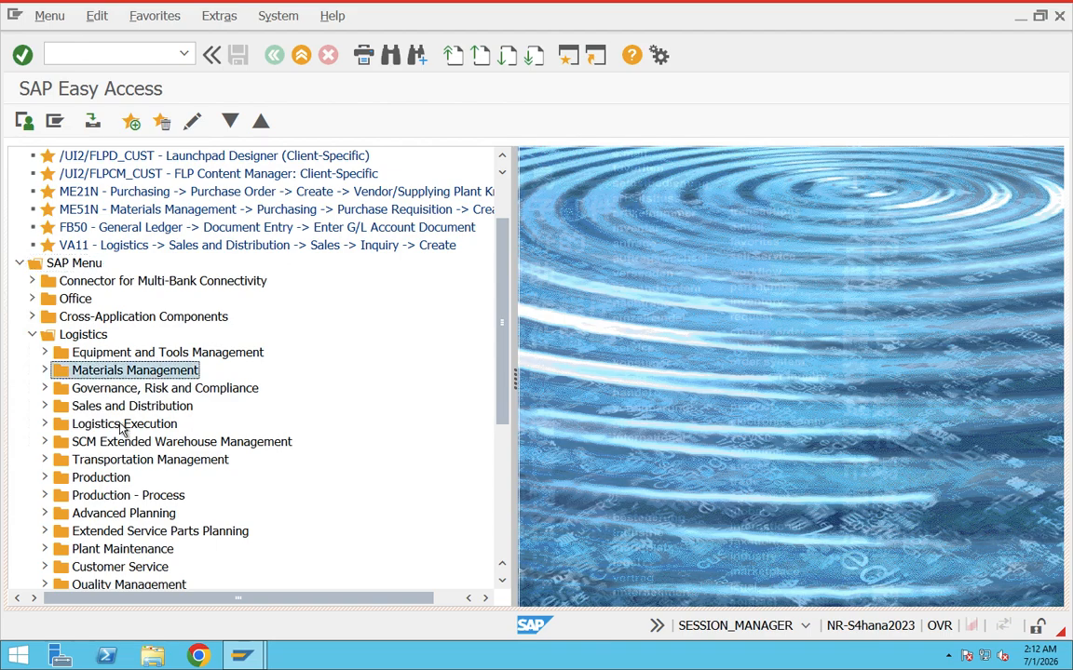
pyautogui.click(112, 410)
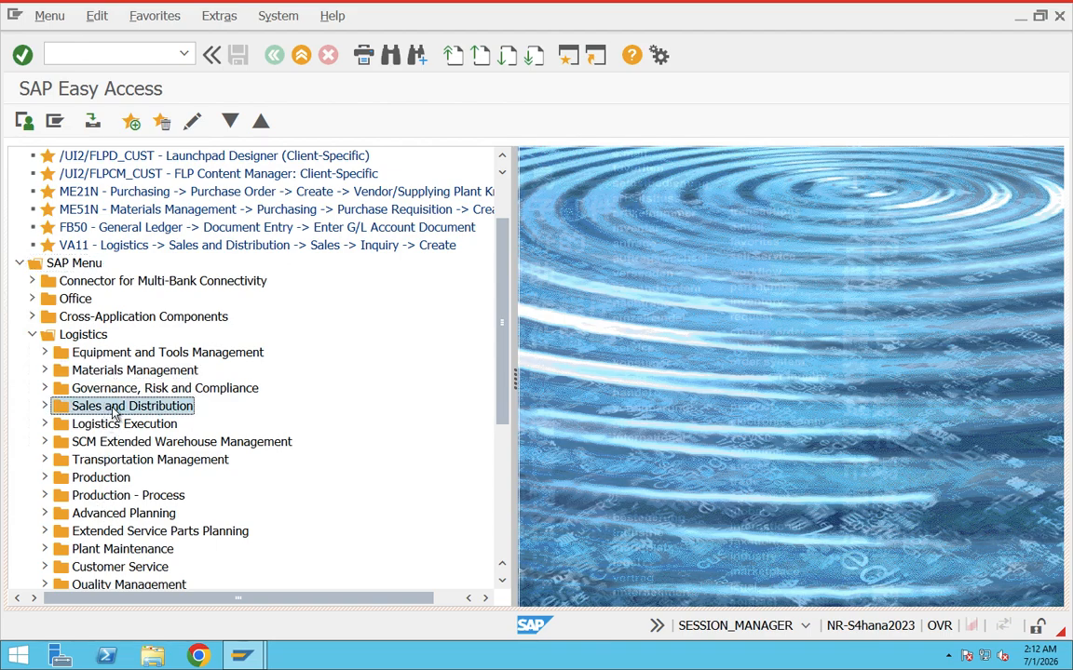
pyautogui.click(45, 407)
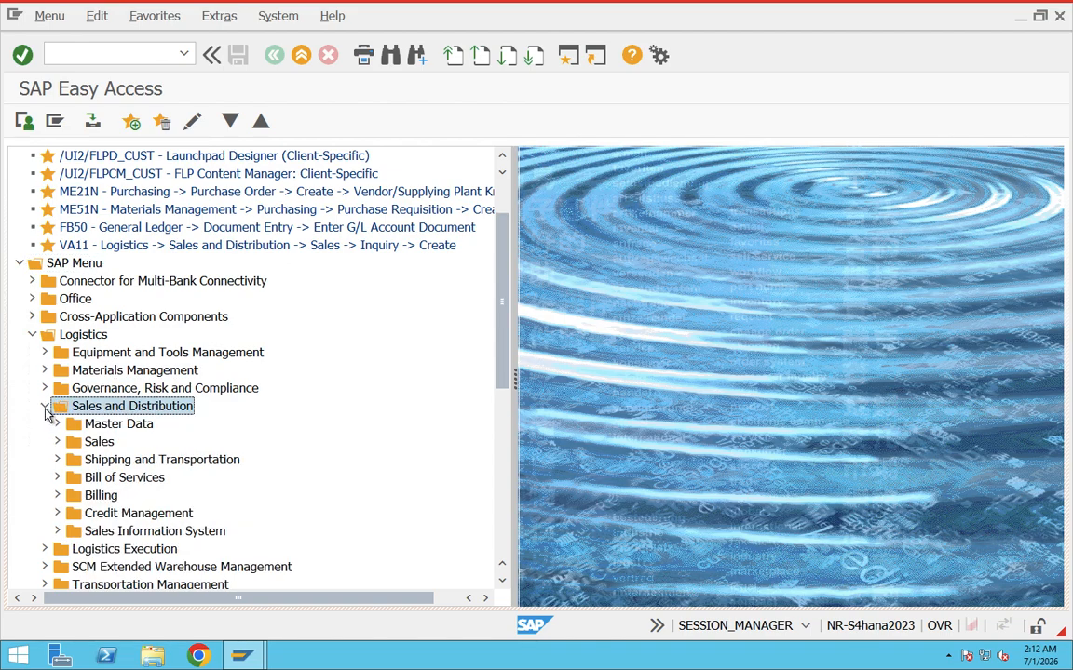
pyautogui.click(47, 407)
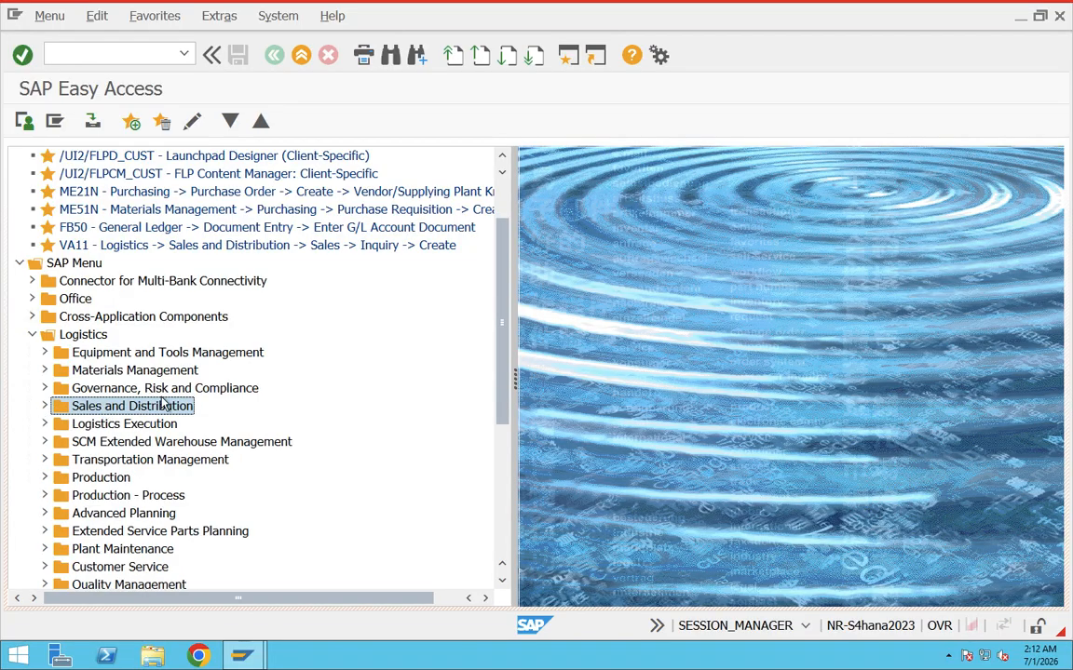
# Run transaction SPRO from the command history and open the SAP Reference IMG.
pyautogui.click(183, 53)
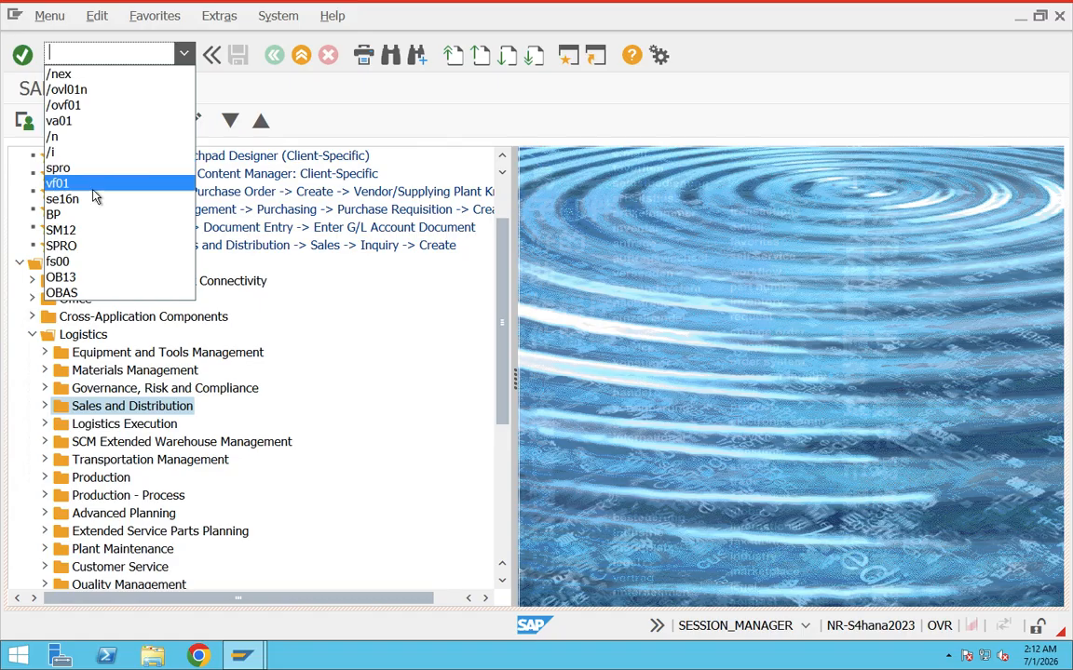
pyautogui.click(74, 246)
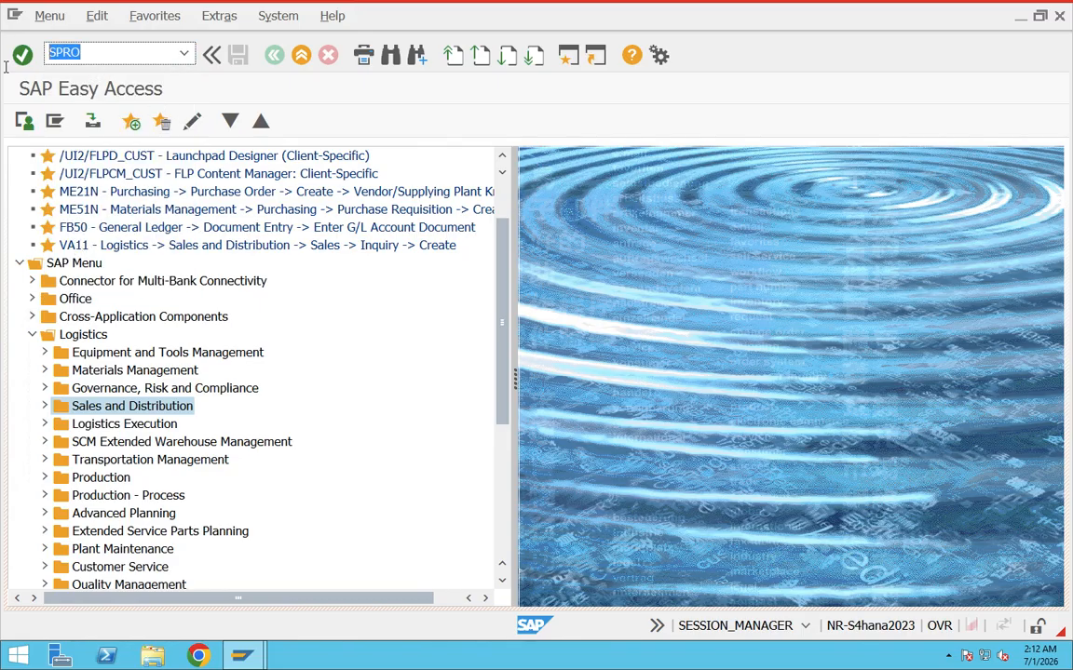
pyautogui.press('Return')
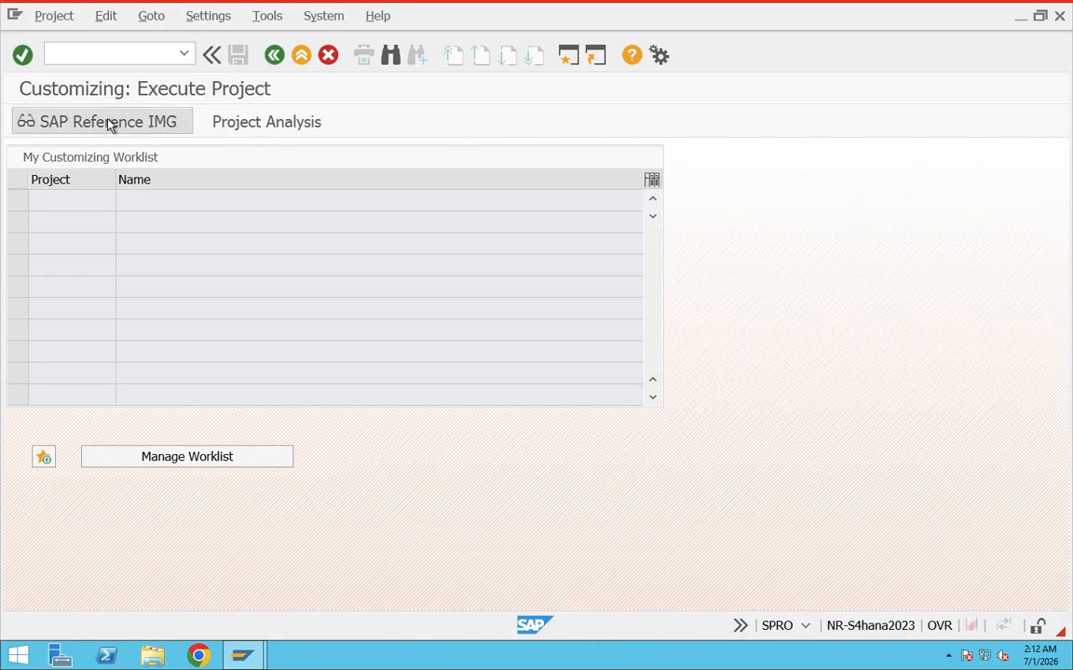
pyautogui.click(108, 125)
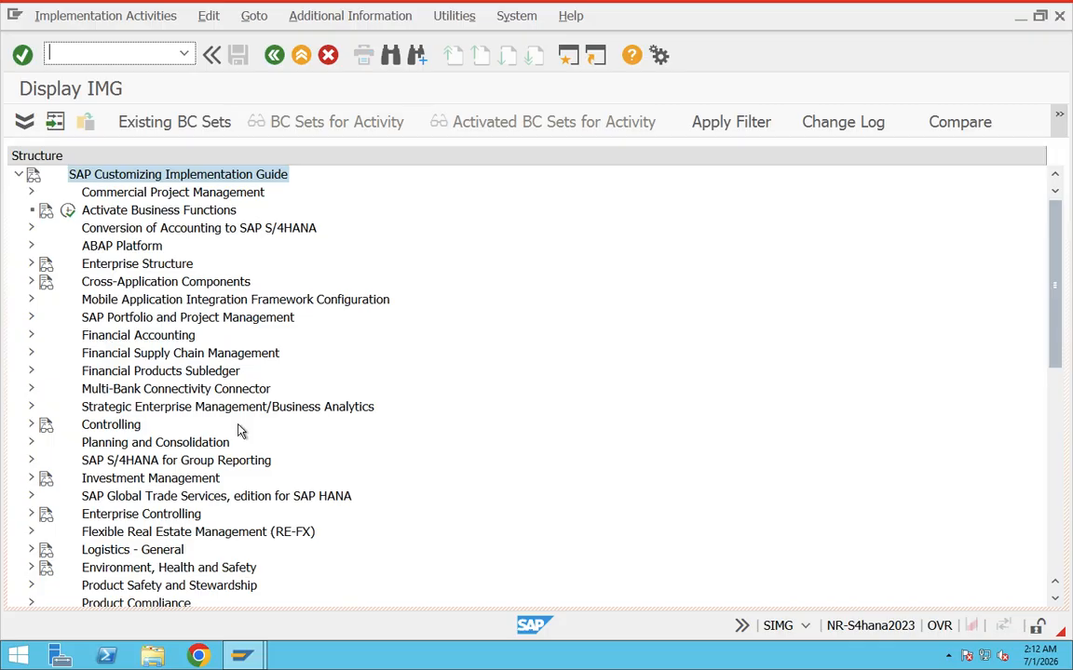
# Expand Sales and Distribution and its Basic Functions node in the Customizing Implementation Guide.
pyautogui.moveTo(1054, 253); pyautogui.dragTo(1058, 334)
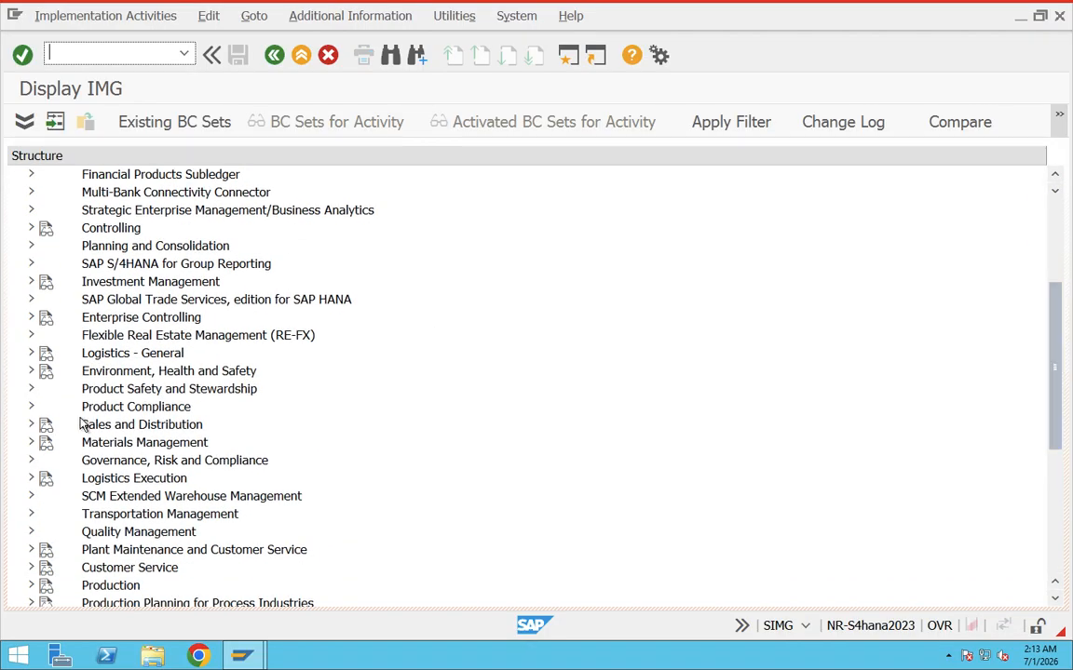
pyautogui.click(91, 424)
pyautogui.click(31, 425)
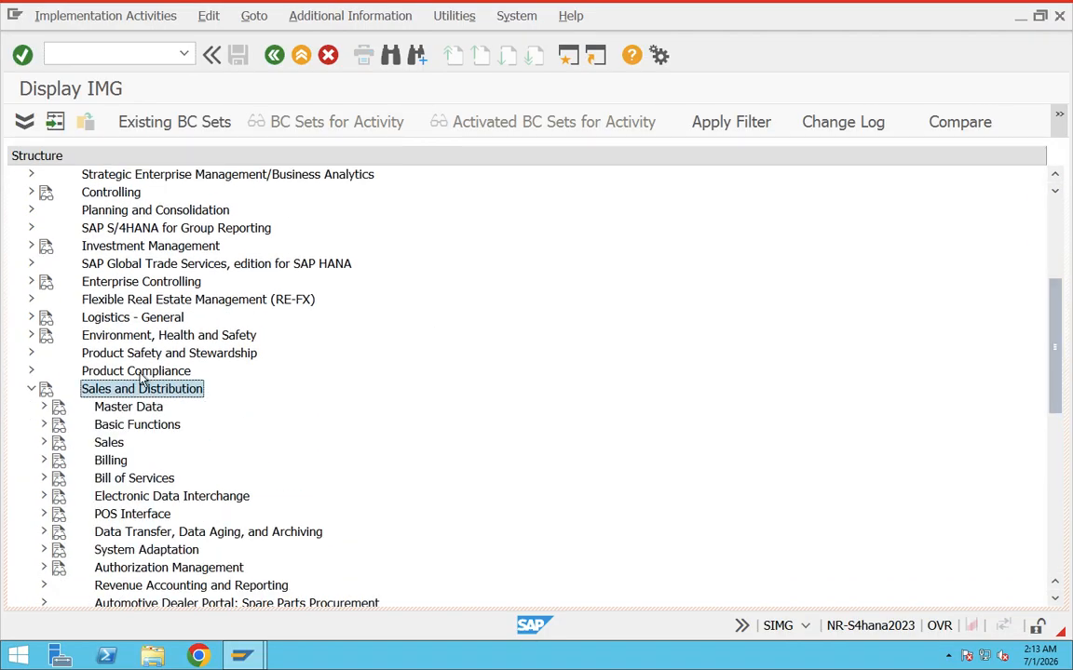
pyautogui.click(44, 425)
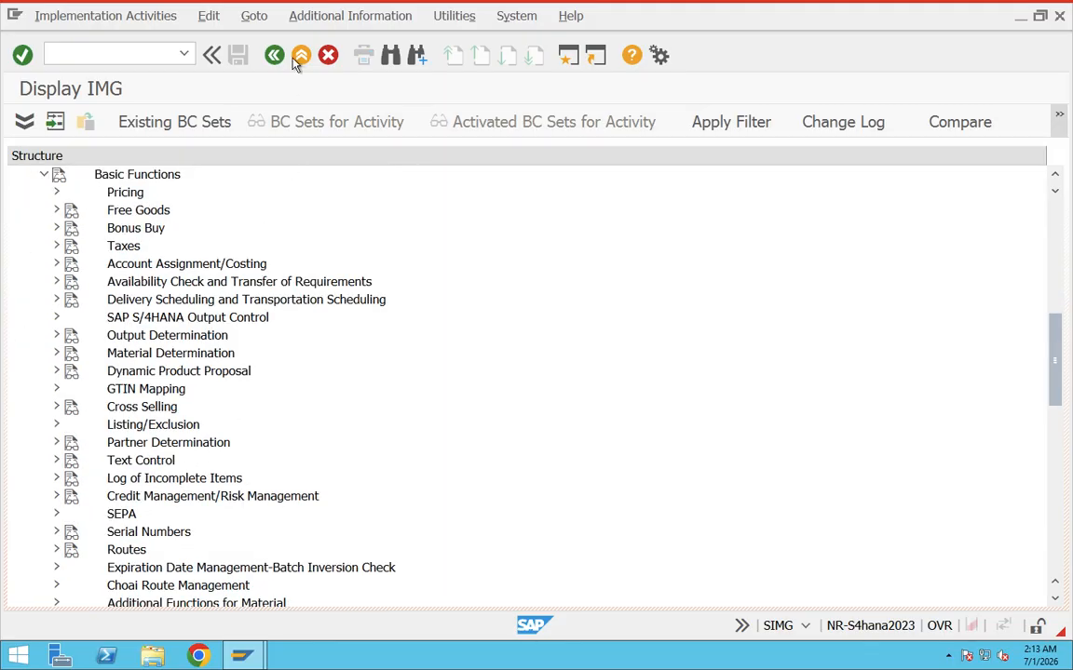
# Leave the IMG and return to SAP Easy Access with the command /n.
pyautogui.click(135, 52)
pyautogui.write('/n')
pyautogui.press('Return')
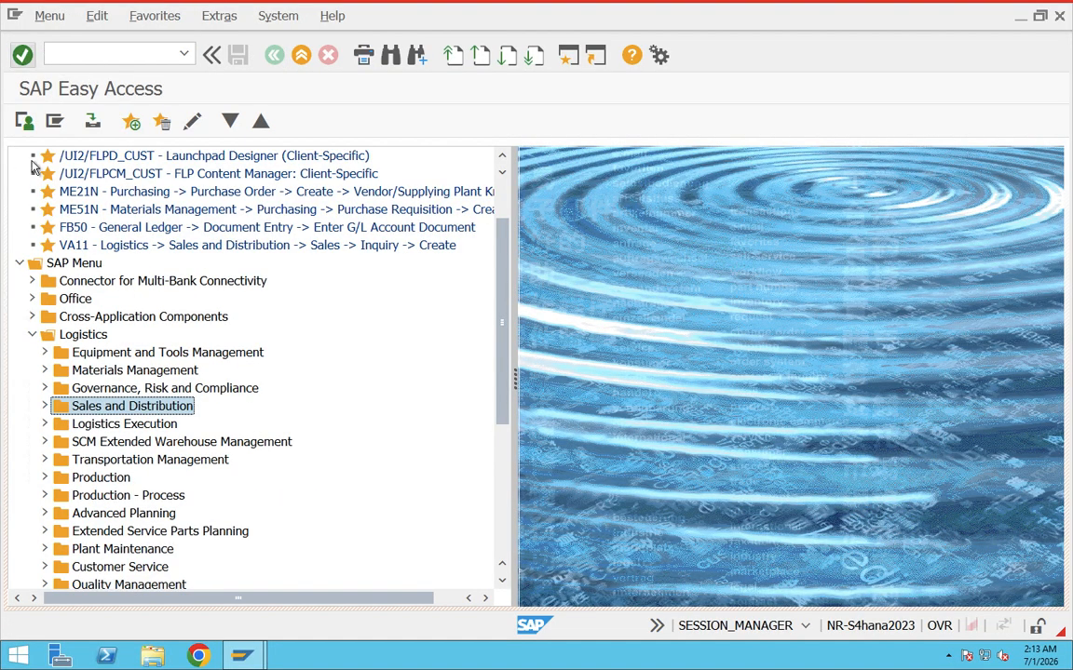
# Expand Sales and Distribution > Master Data > Business Partner > Sales Prospect to view its transactions.
pyautogui.click(216, 16)
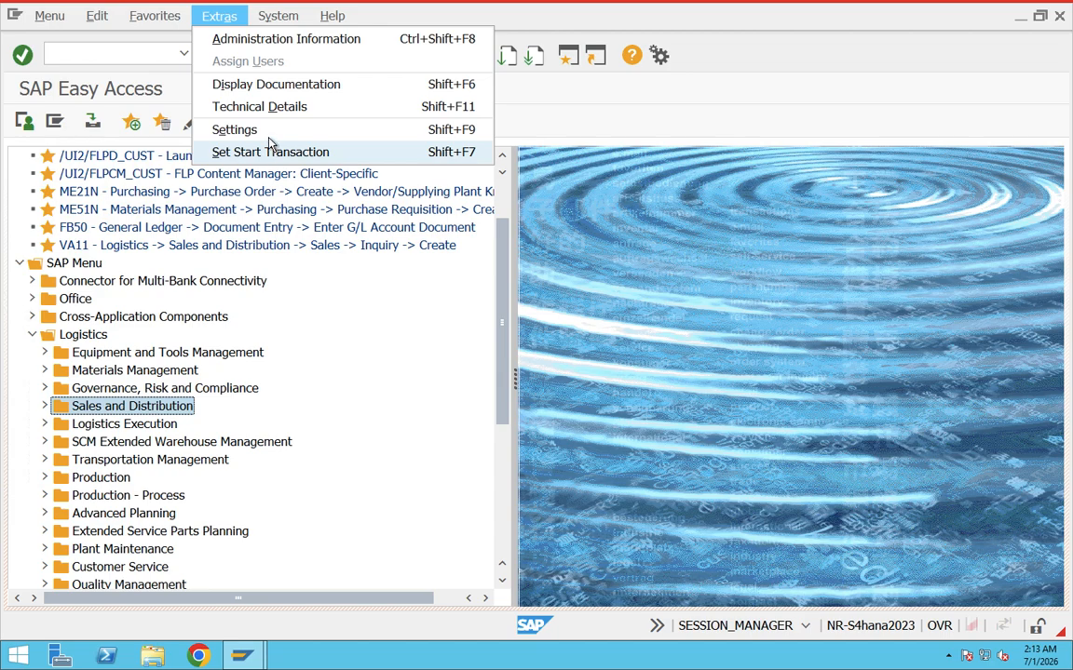
pyautogui.click(45, 406)
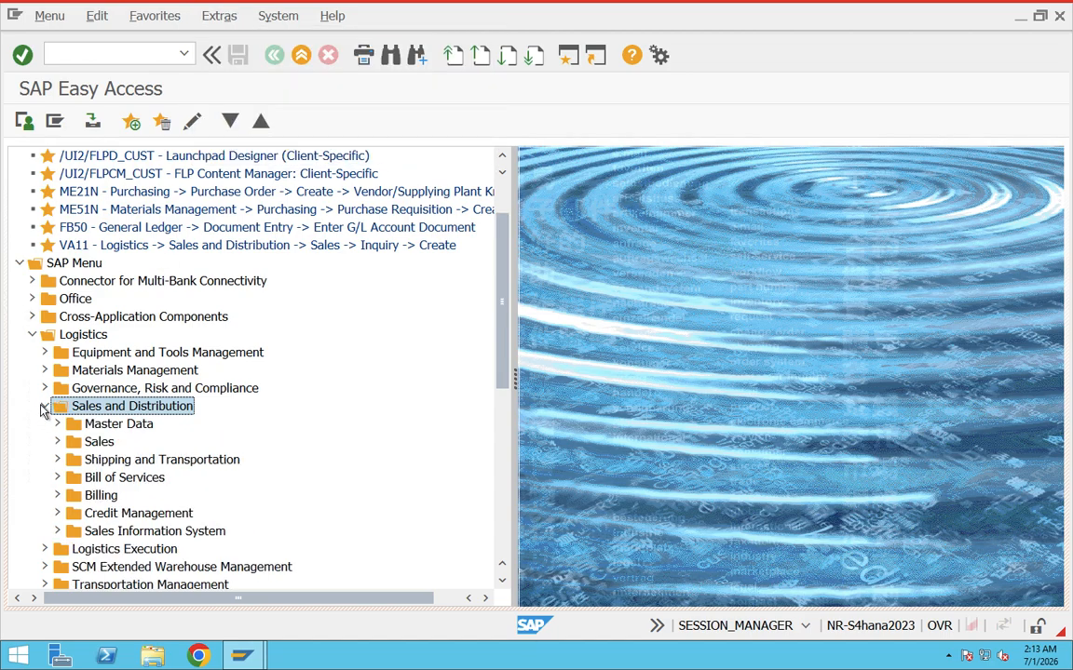
pyautogui.click(58, 424)
pyautogui.click(70, 443)
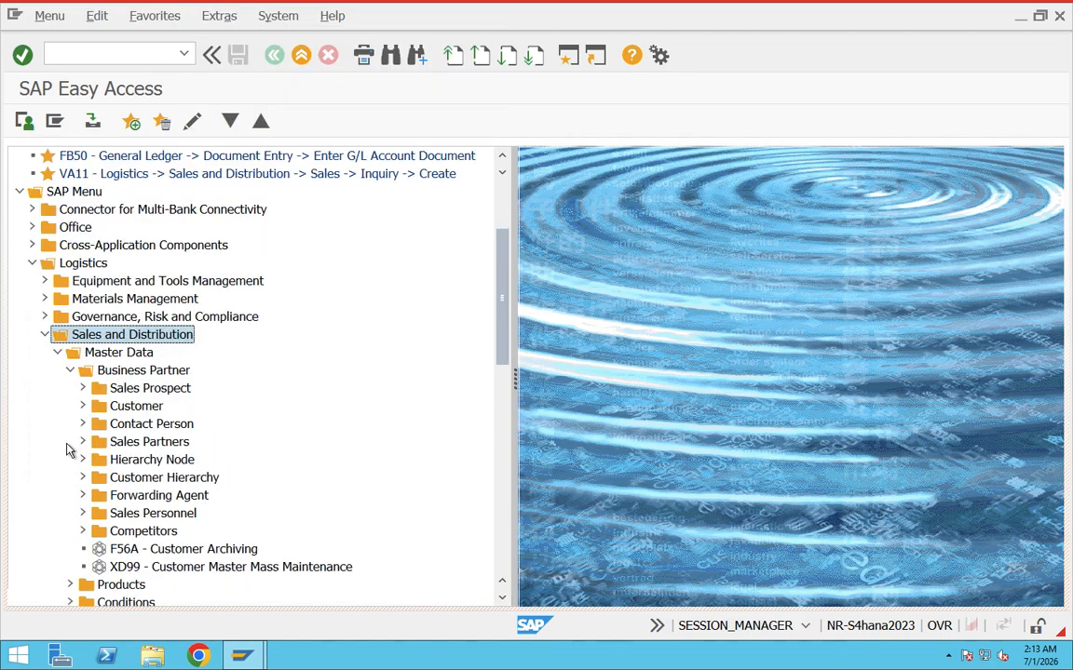
pyautogui.click(82, 388)
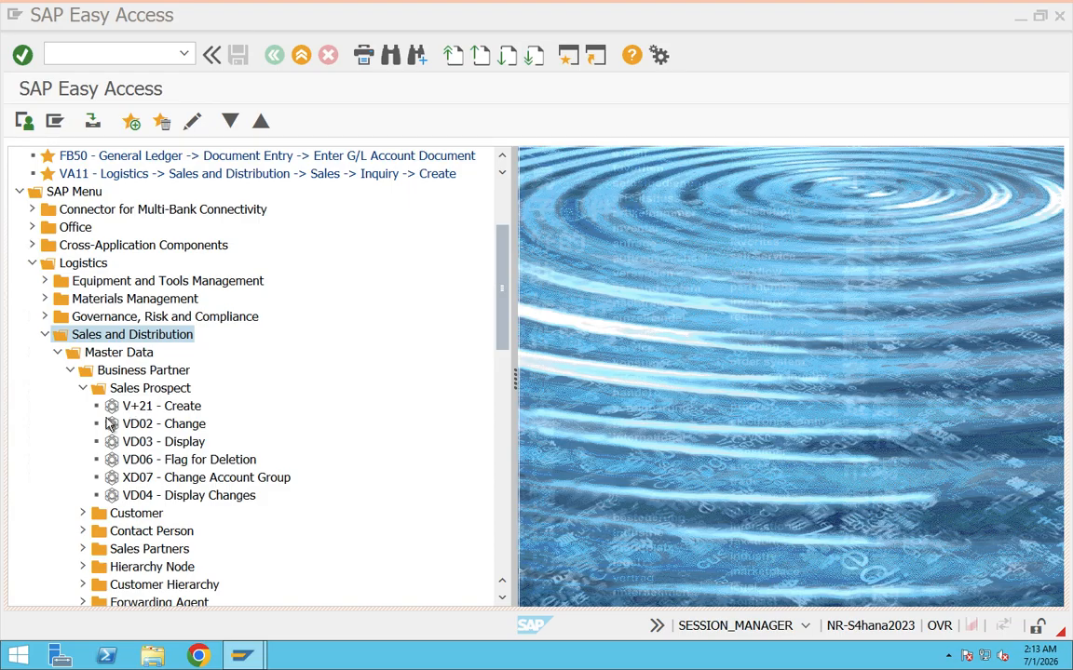
# Collapse Business Partner and Master Data, and expand Sales > Inquiry to view the inquiry transactions.
pyautogui.click(70, 370)
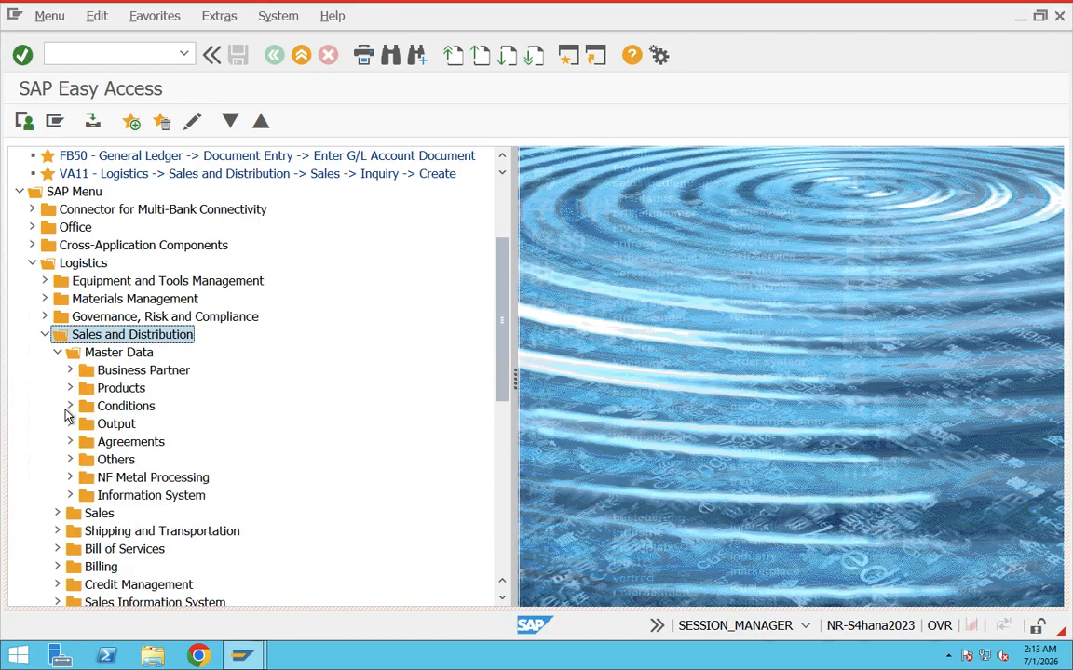
pyautogui.click(58, 352)
pyautogui.click(57, 369)
pyautogui.click(69, 388)
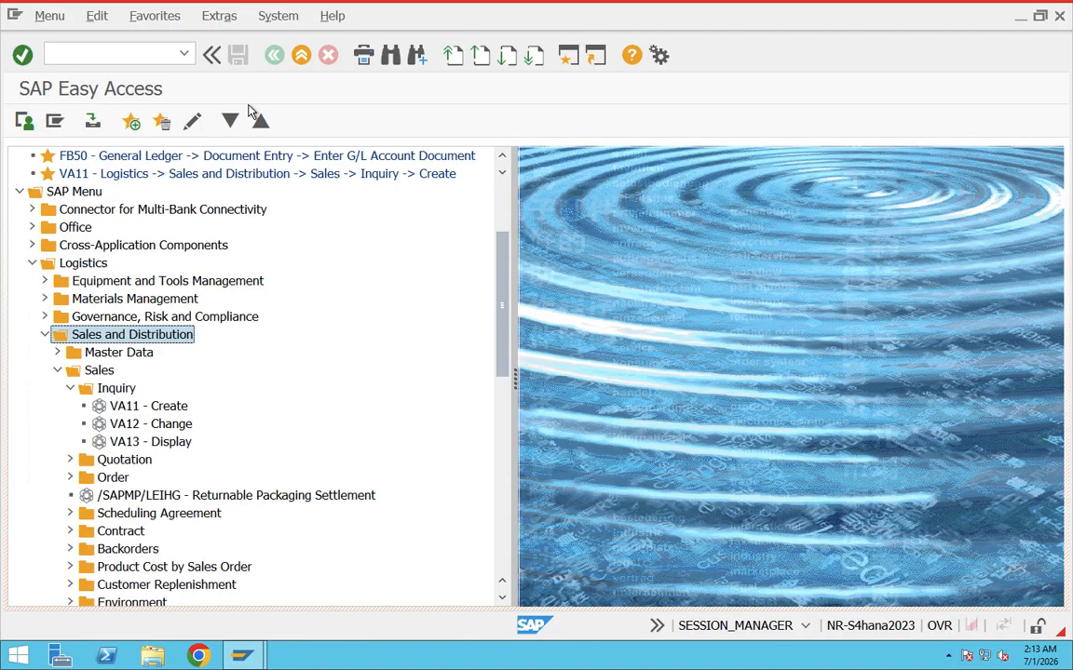
# Turn off Display Technical Names in the SAP Easy Access settings and accept the change.
pyautogui.click(224, 17)
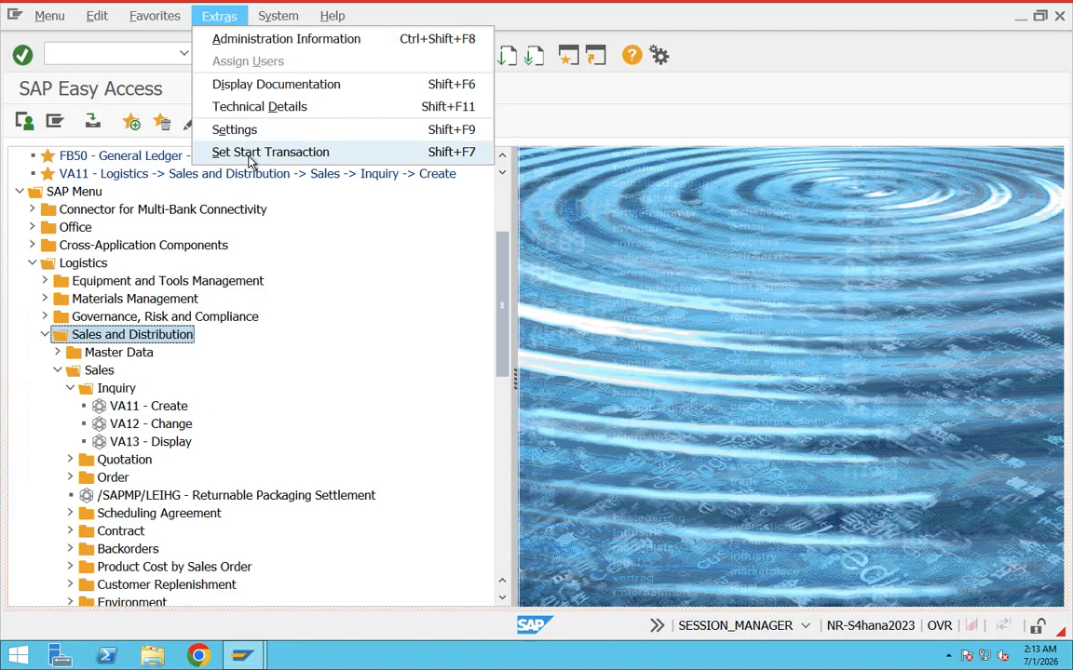
pyautogui.click(228, 130)
pyautogui.click(73, 331)
pyautogui.click(252, 367)
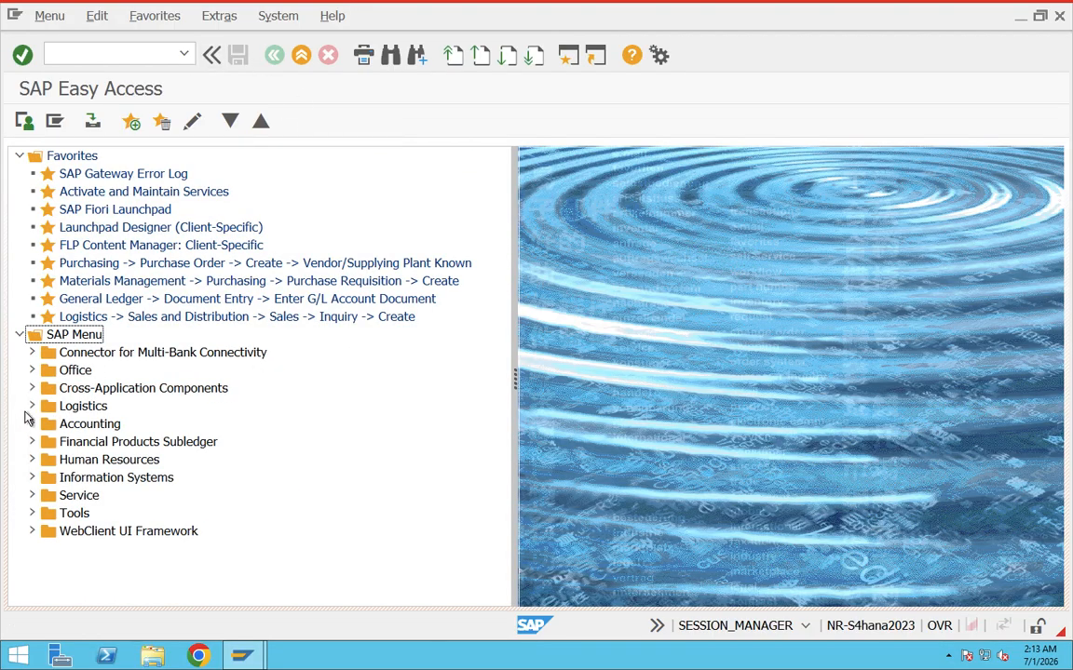
# Expand Logistics > Sales and Distribution > Sales > Inquiry to view the entries with technical names hidden.
pyautogui.click(32, 406)
pyautogui.click(45, 477)
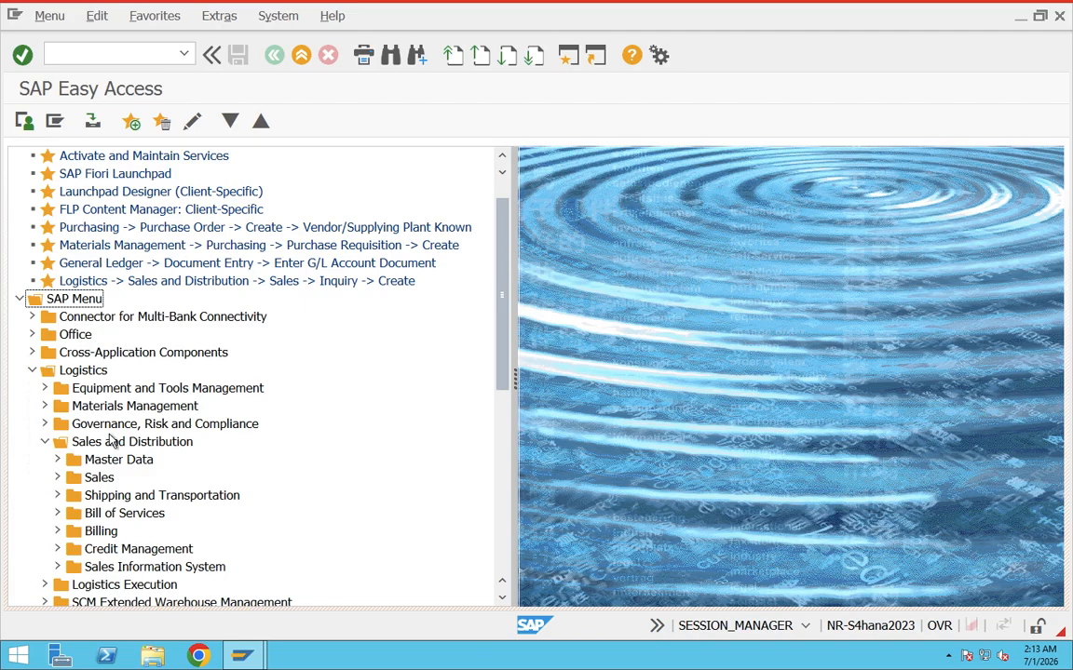
pyautogui.scroll(-1, 96, 445)
pyautogui.click(57, 425)
pyautogui.click(69, 441)
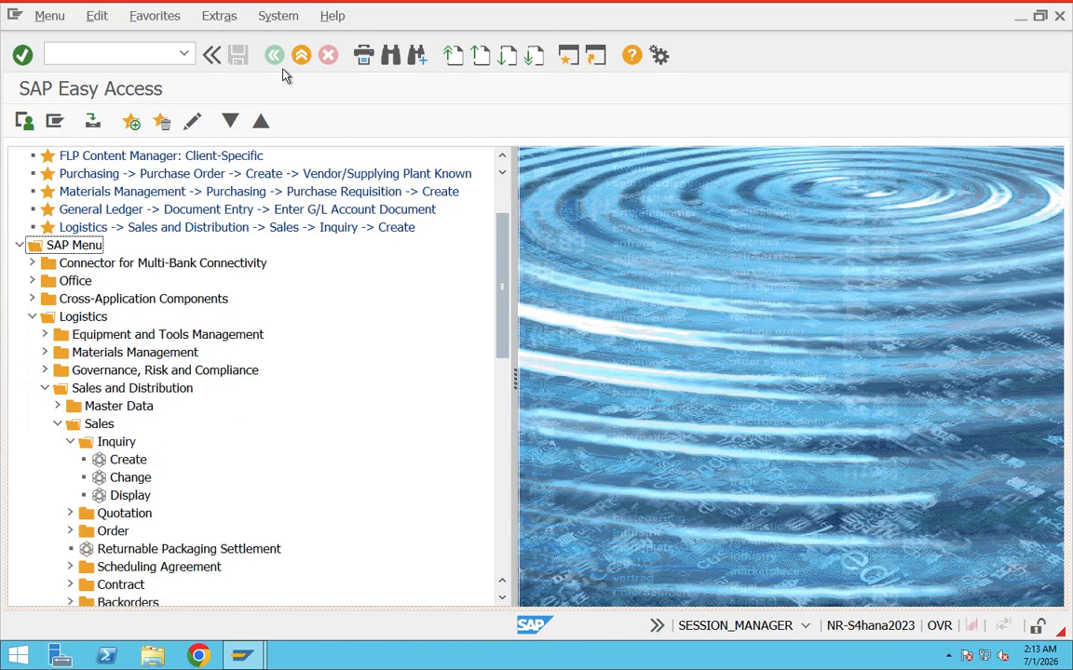
pyautogui.click(222, 17)
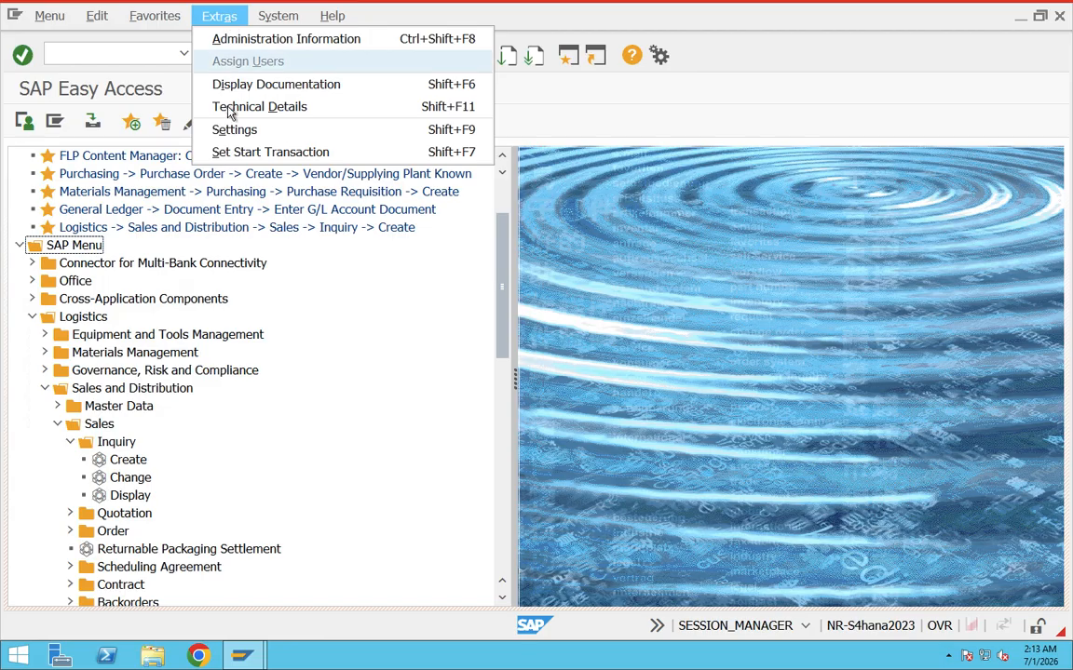
pyautogui.click(249, 154)
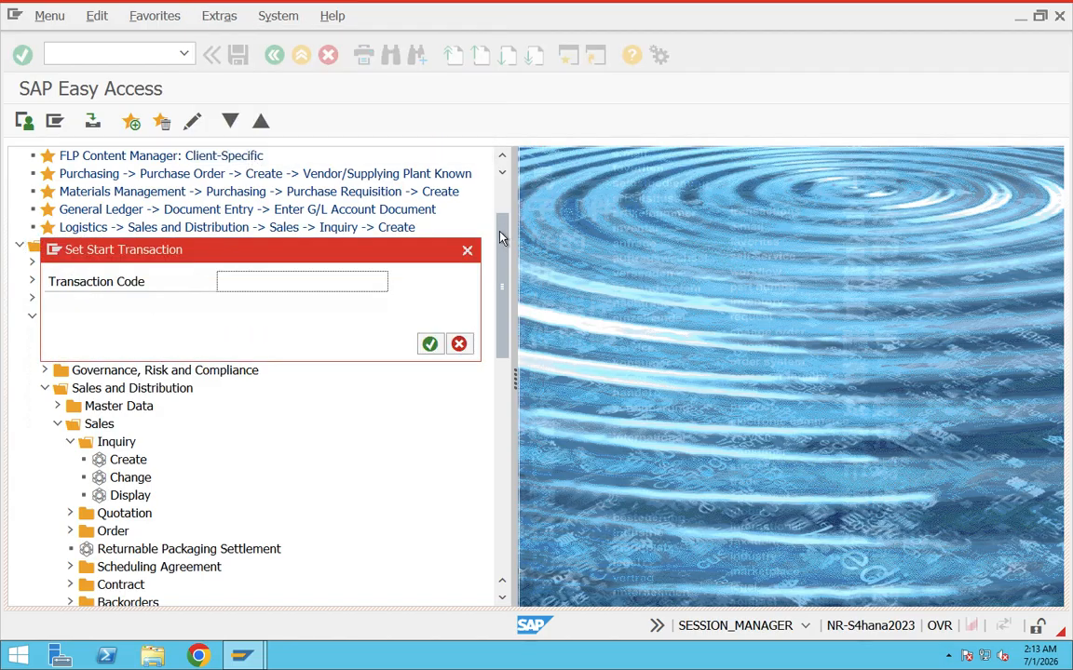
pyautogui.press('Escape')
# Turn on Display Technical Names in the SAP Easy Access settings and accept the change.
pyautogui.click(220, 16)
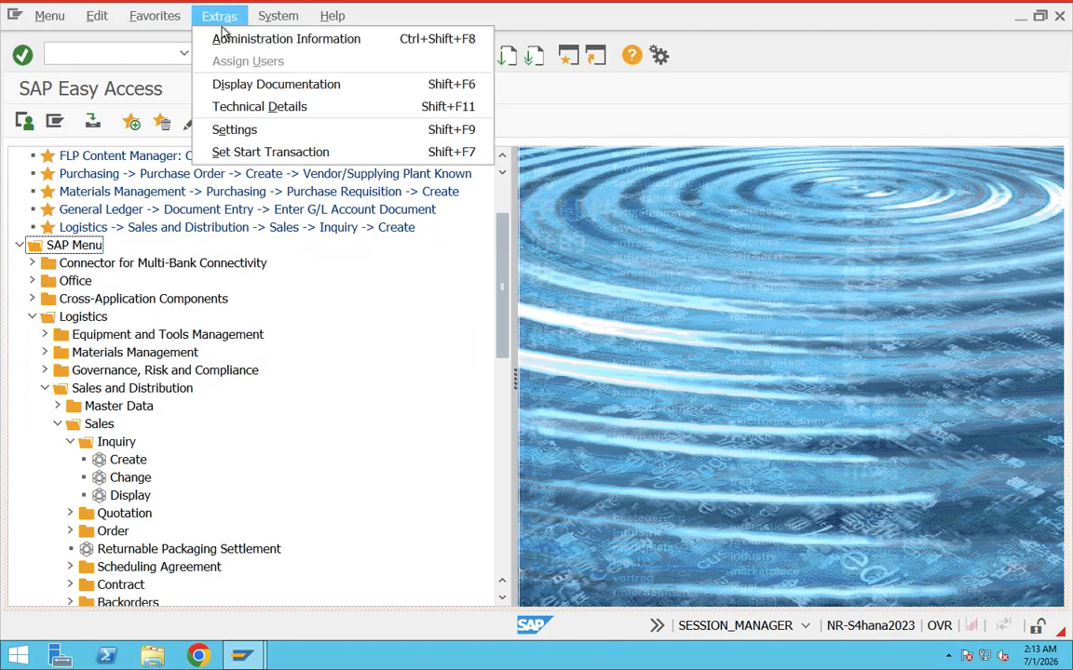
pyautogui.click(217, 129)
pyautogui.click(36, 328)
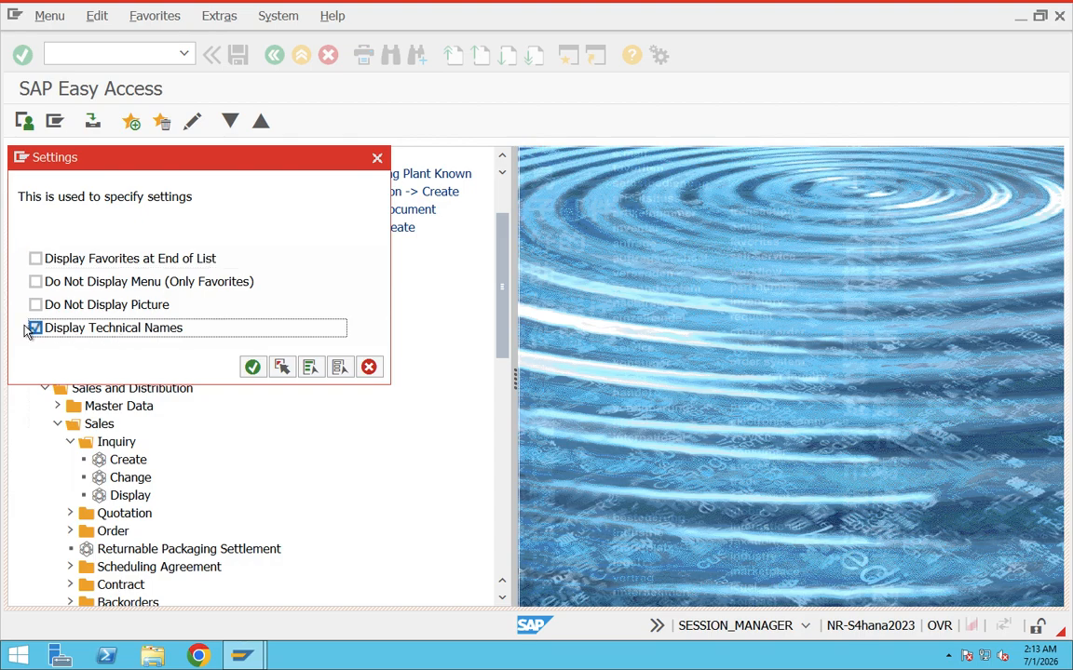
pyautogui.click(254, 367)
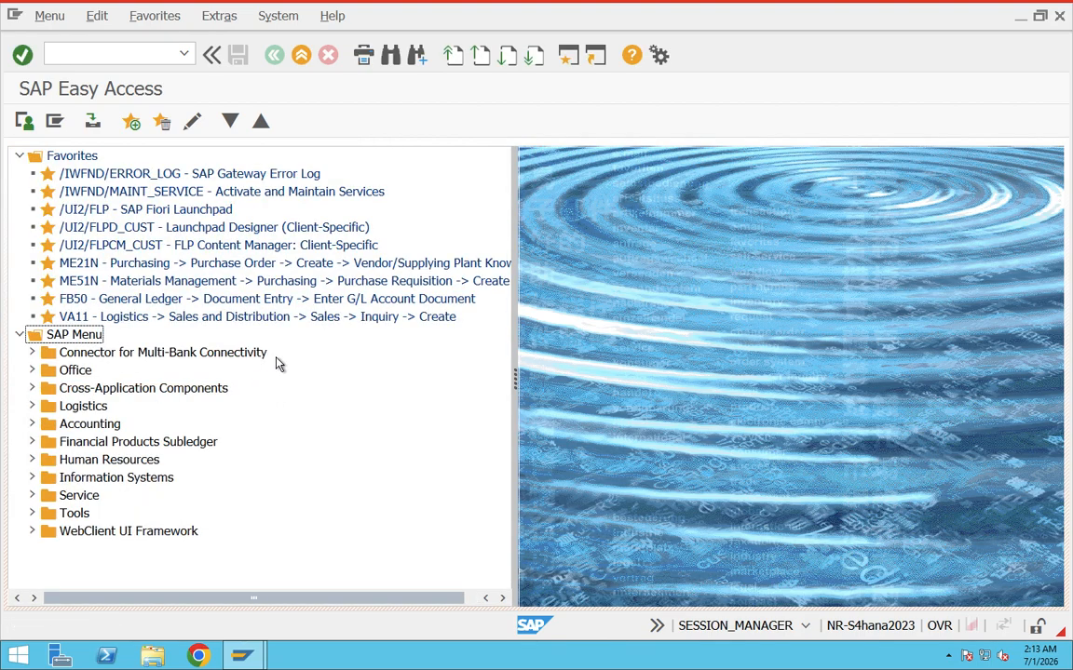
# Expand Logistics > Sales and Distribution > Sales > Inquiry to view the entries with their transaction codes.
pyautogui.click(31, 407)
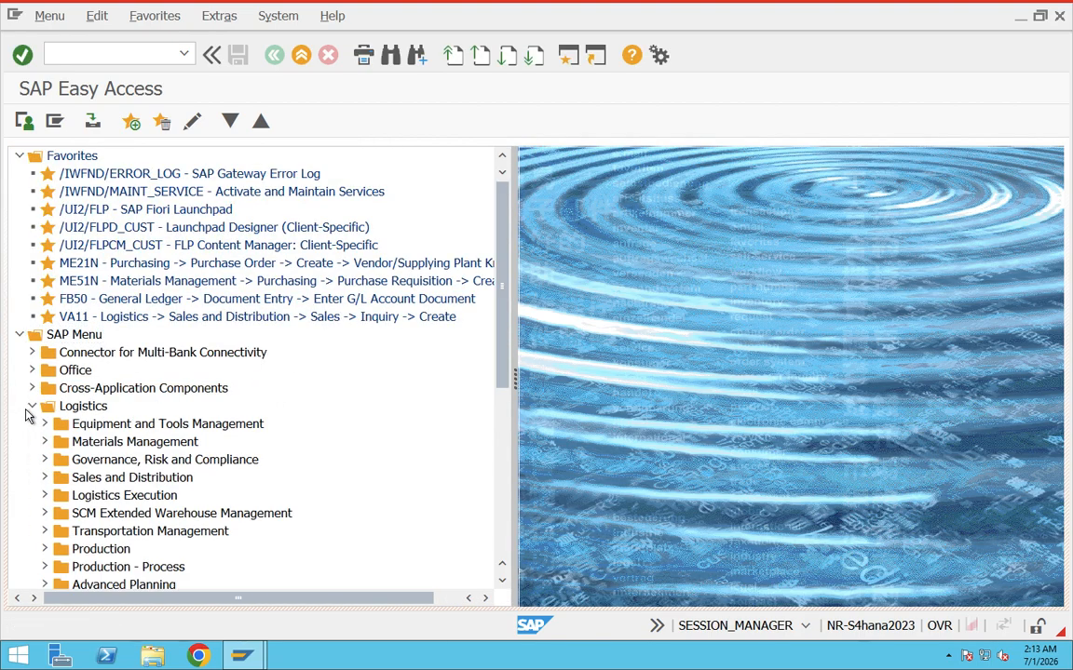
pyautogui.click(43, 477)
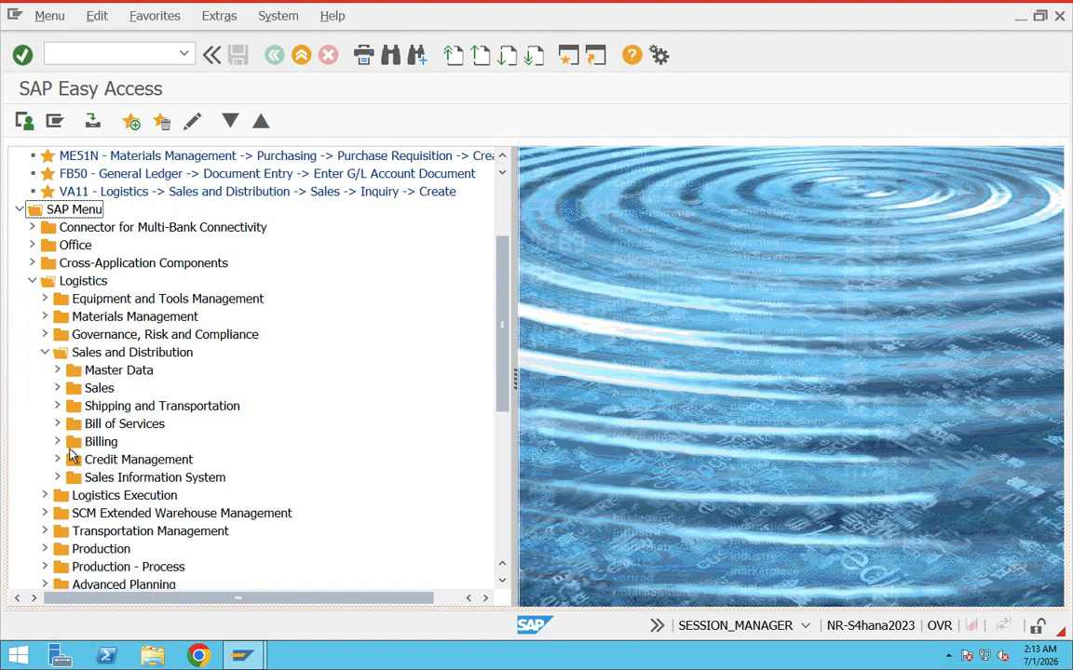
pyautogui.click(57, 389)
pyautogui.click(70, 406)
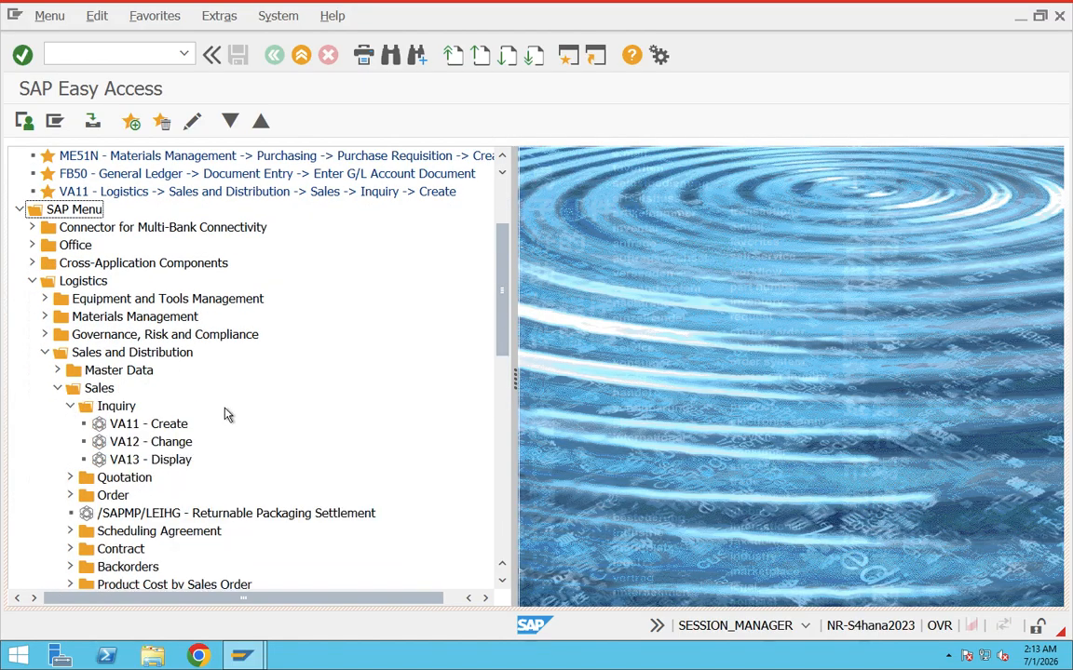
# Collapse the Inquiry, Sales, Master Data and Sales and Distribution folders under Logistics.
pyautogui.click(70, 406)
pyautogui.click(56, 389)
pyautogui.click(56, 369)
pyautogui.click(43, 353)
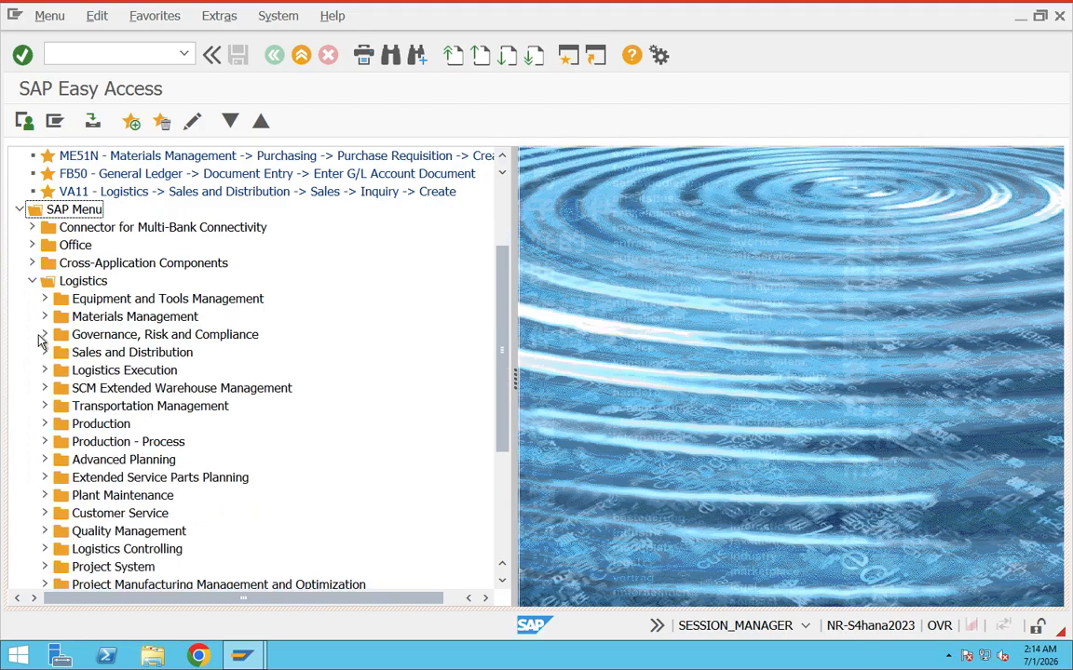
# Recall the va01 transaction code from the command history without running it.
pyautogui.click(118, 48)
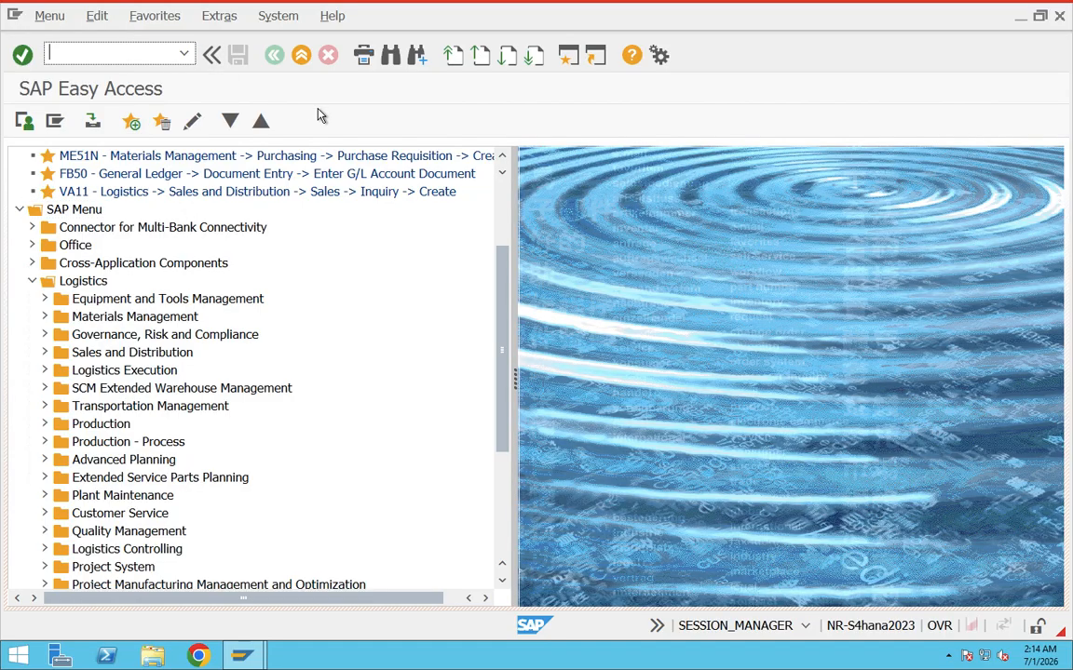
pyautogui.click(184, 56)
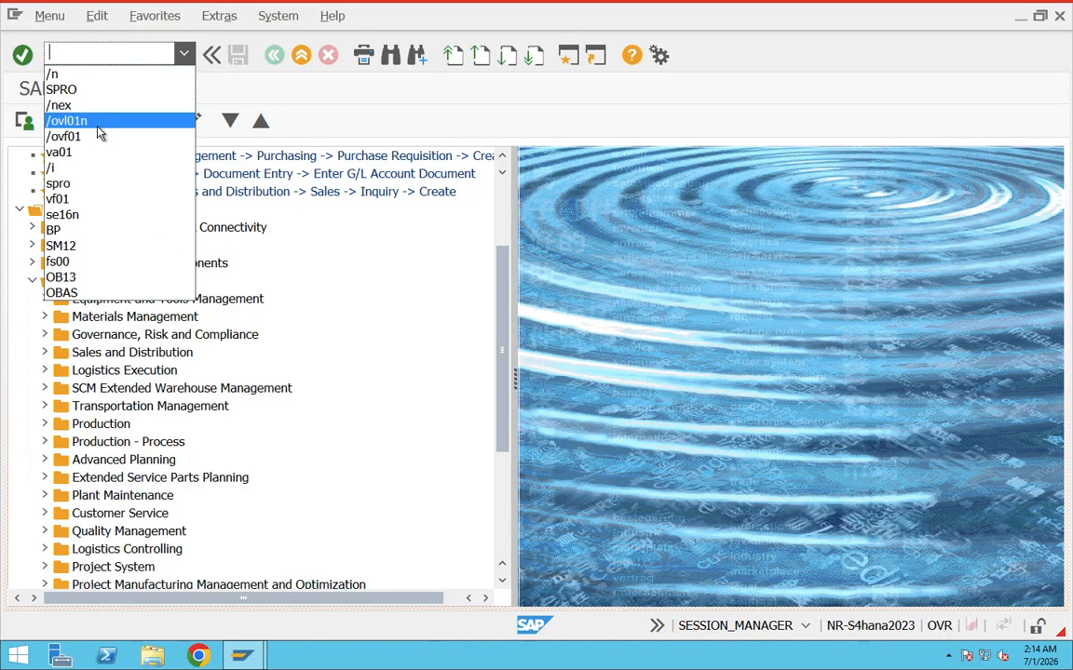
pyautogui.click(86, 152)
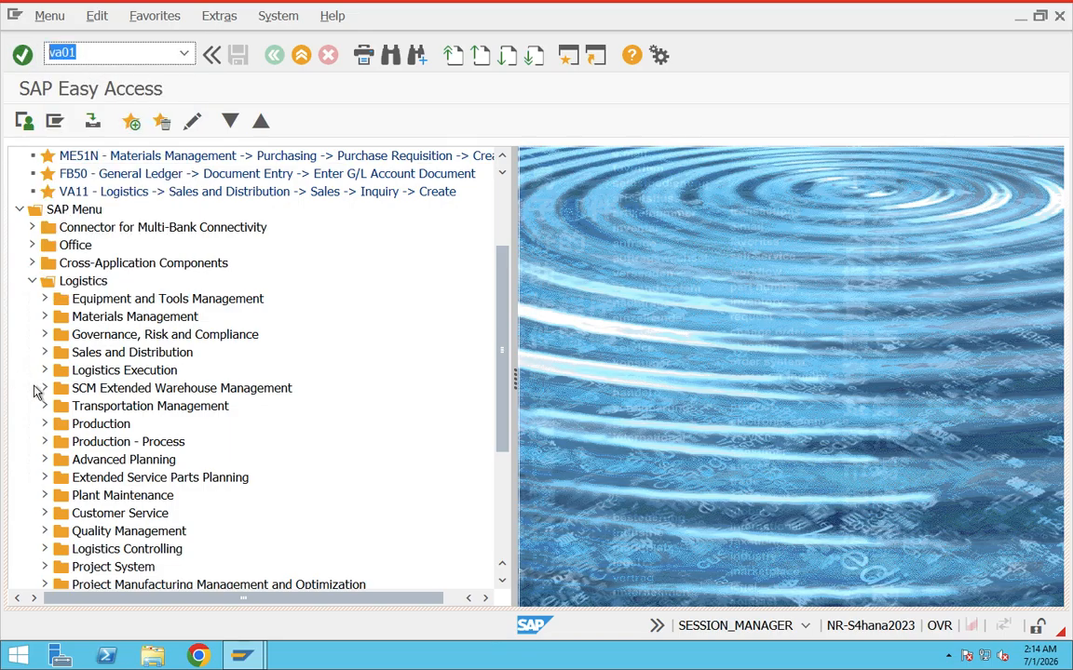
# Expand Sales and Distribution > Sales > Order under Logistics and select the VA01 - Create entry.
pyautogui.click(44, 352)
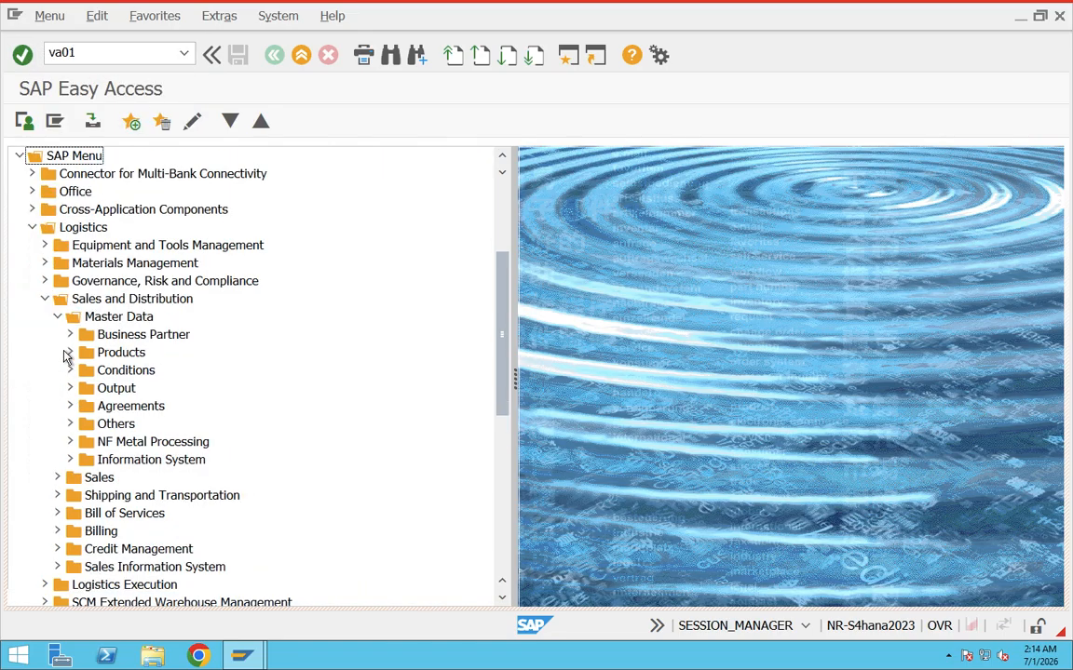
pyautogui.click(57, 317)
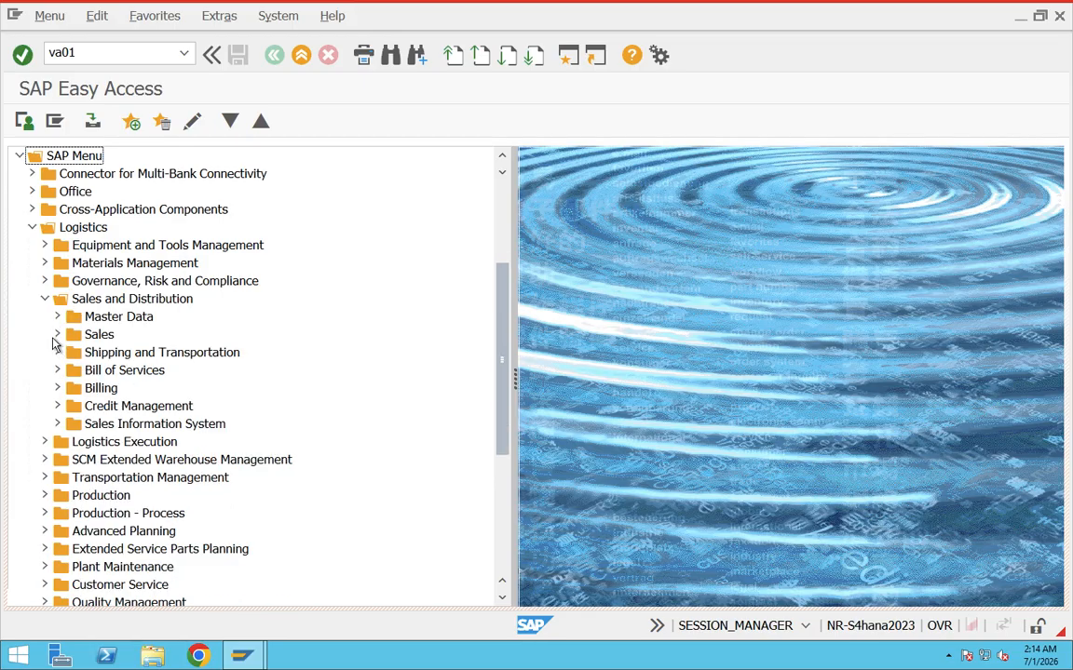
pyautogui.click(57, 335)
pyautogui.click(70, 389)
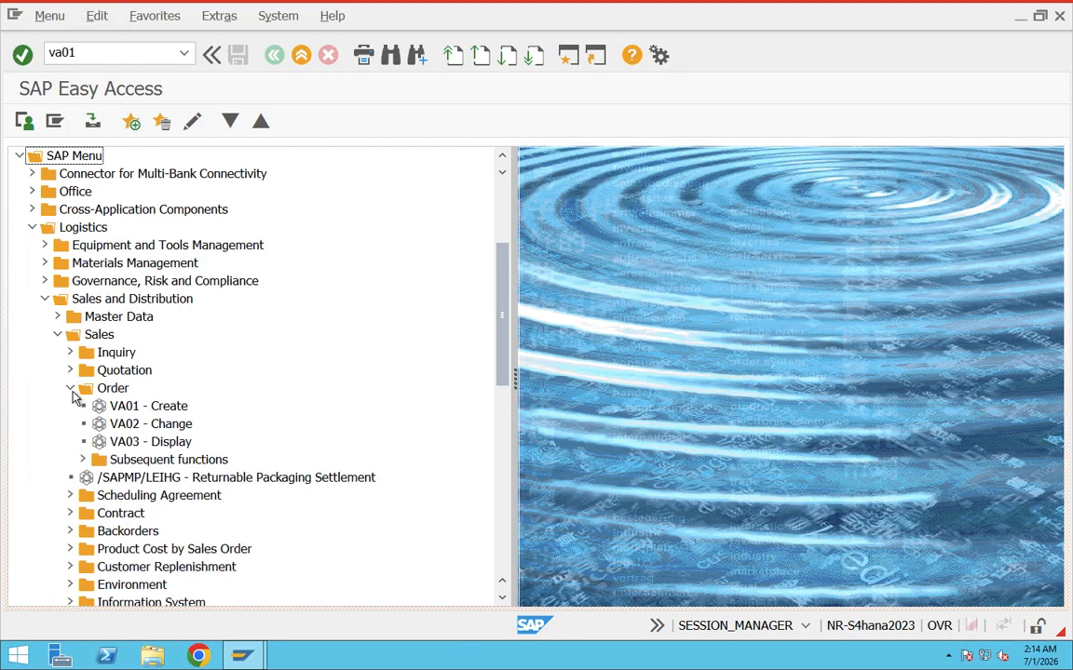
pyautogui.click(93, 406)
# Run transaction va01 to open Create Sales Documents, and return to SAP Easy Access with the command /n.
pyautogui.click(90, 52)
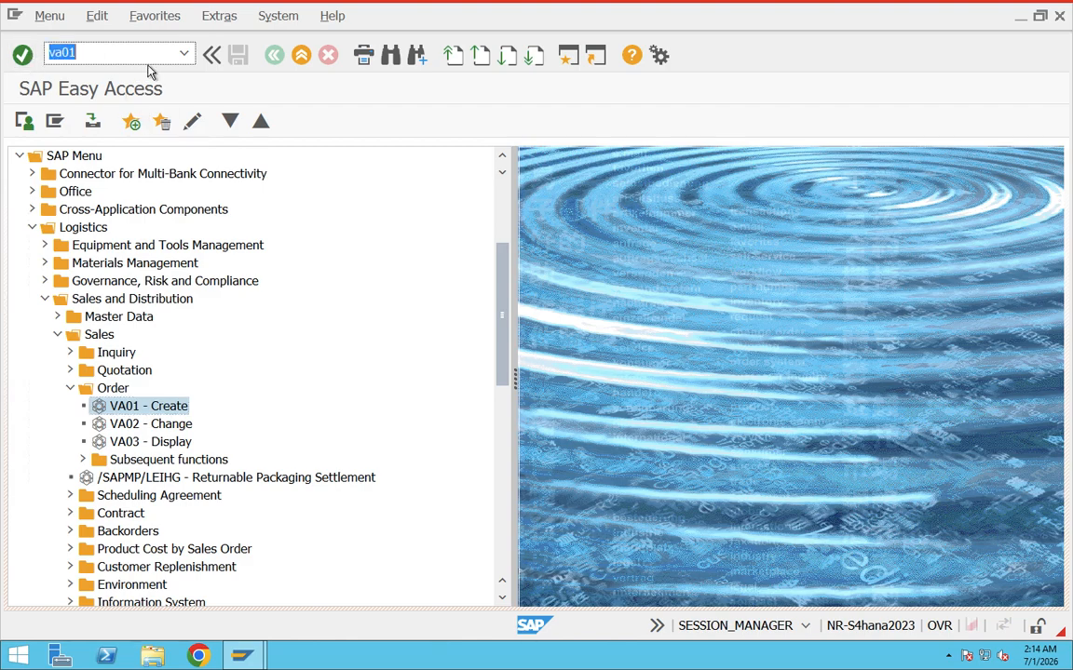
pyautogui.press('Return')
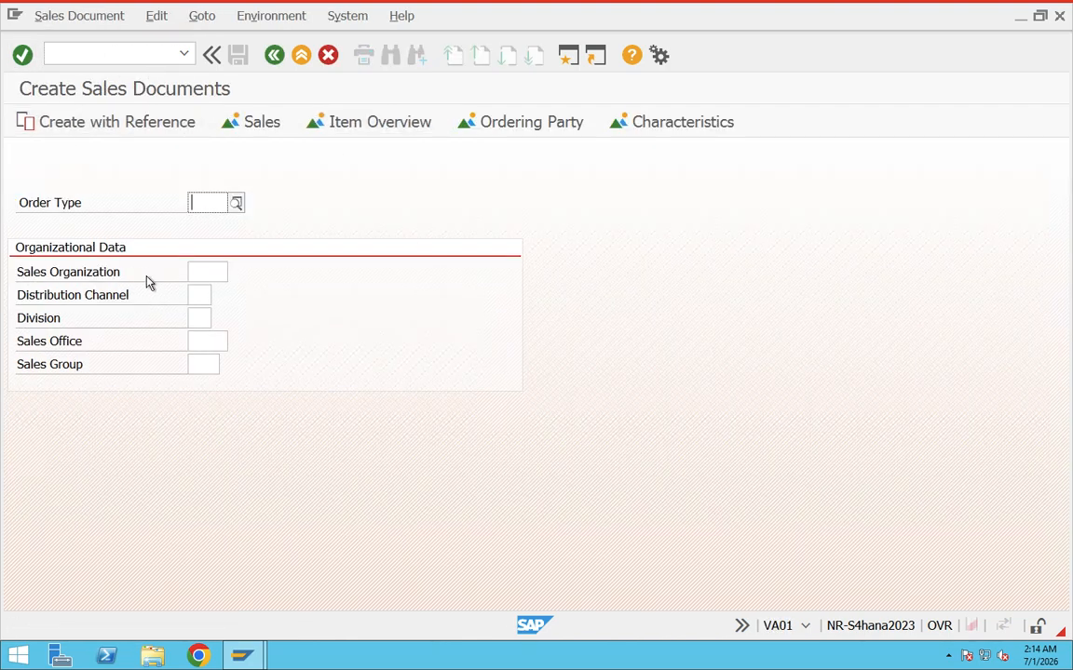
pyautogui.click(102, 52)
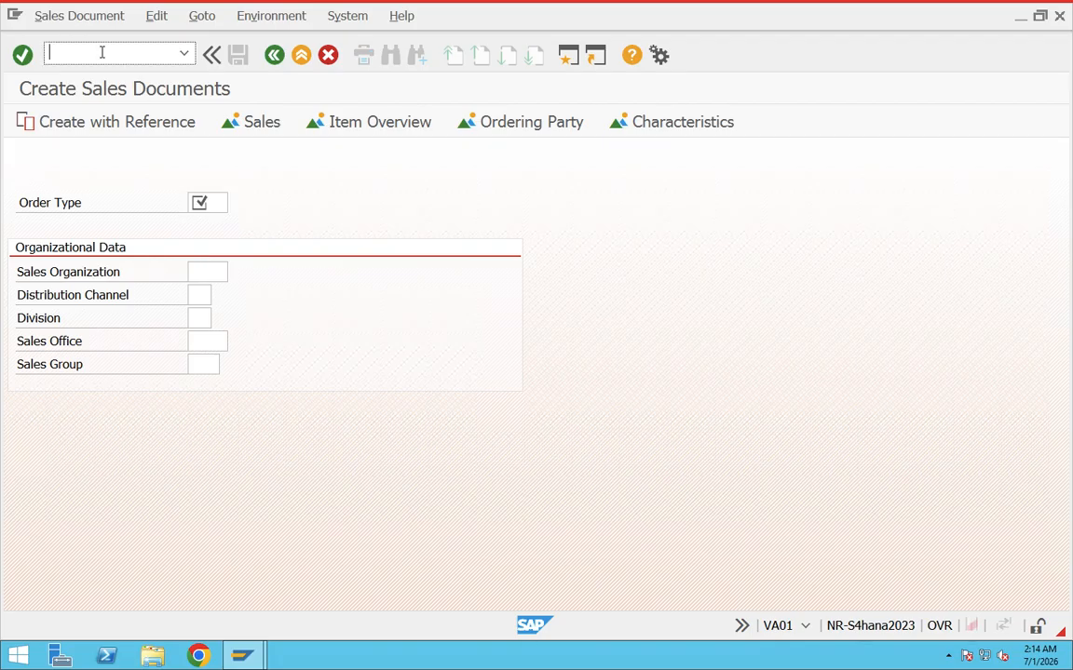
pyautogui.write('/n')
pyautogui.press('Return')
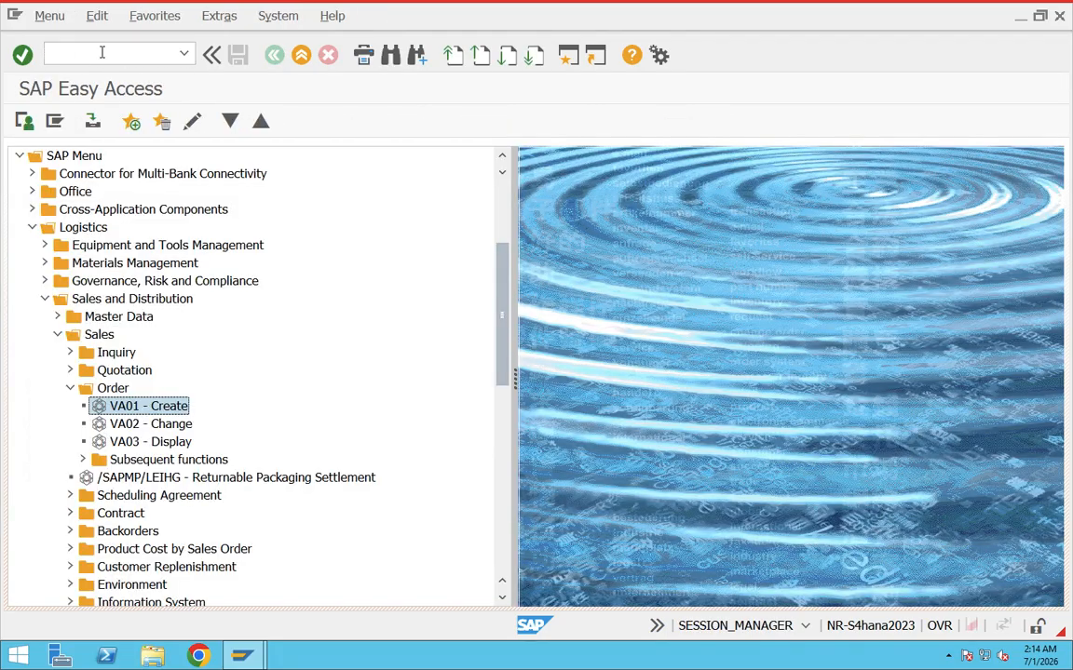
# Open an additional GUI session and close it with the command /i.
pyautogui.click(565, 62)
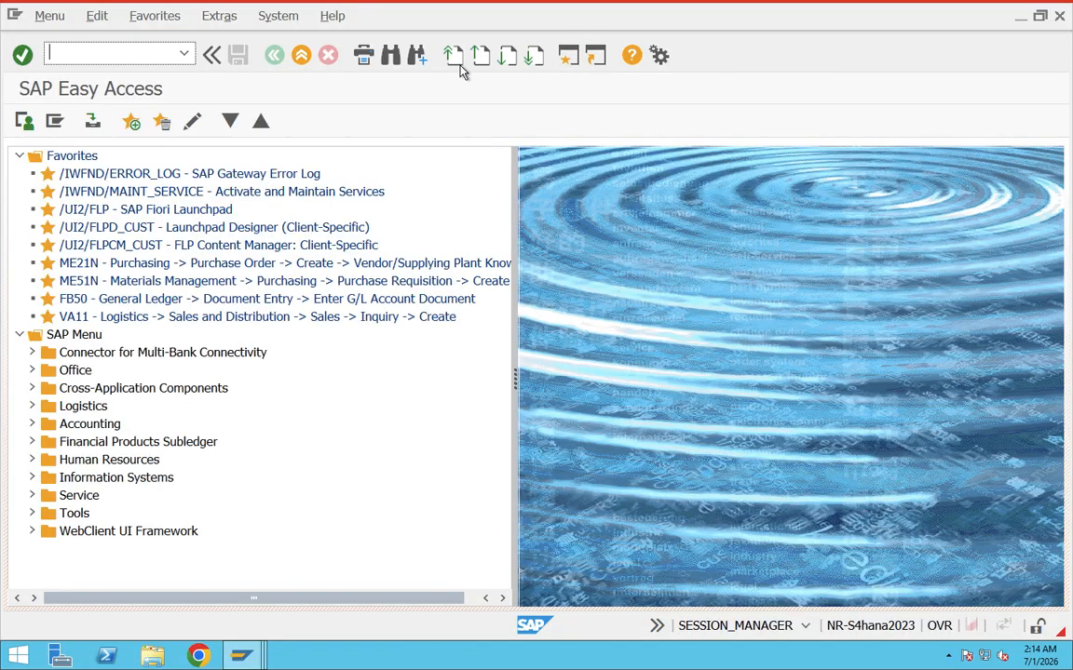
pyautogui.write('/i')
pyautogui.press('Return')
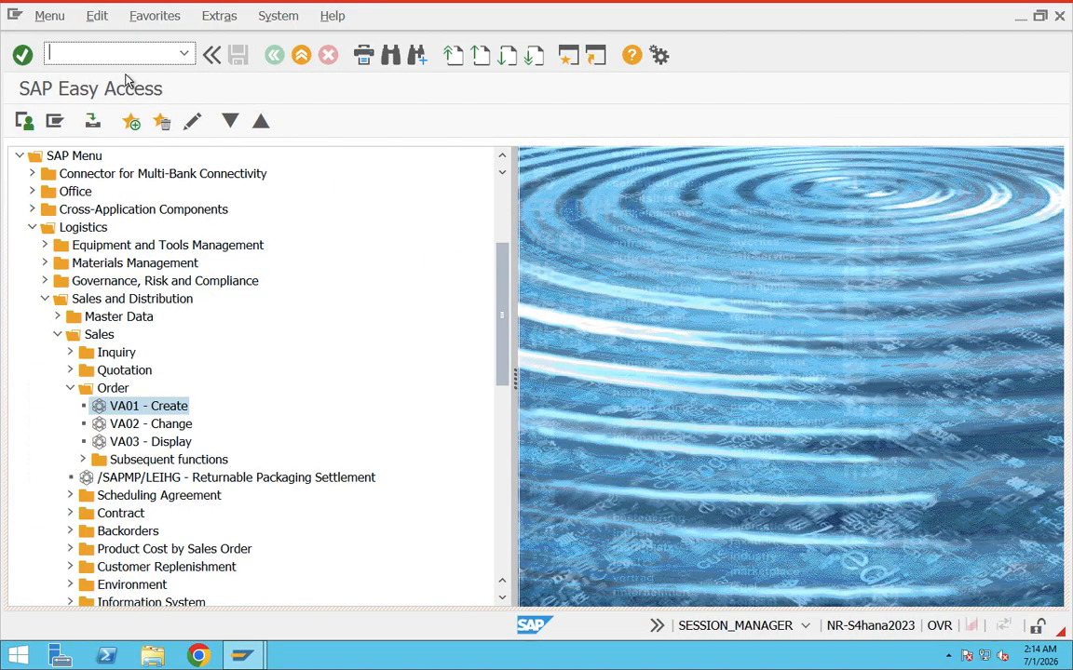
# Log off from the SAP system and close all its sessions with the command /nex.
pyautogui.write('/m')
pyautogui.press('BackSpace')
pyautogui.write('nex')
pyautogui.press('Return')
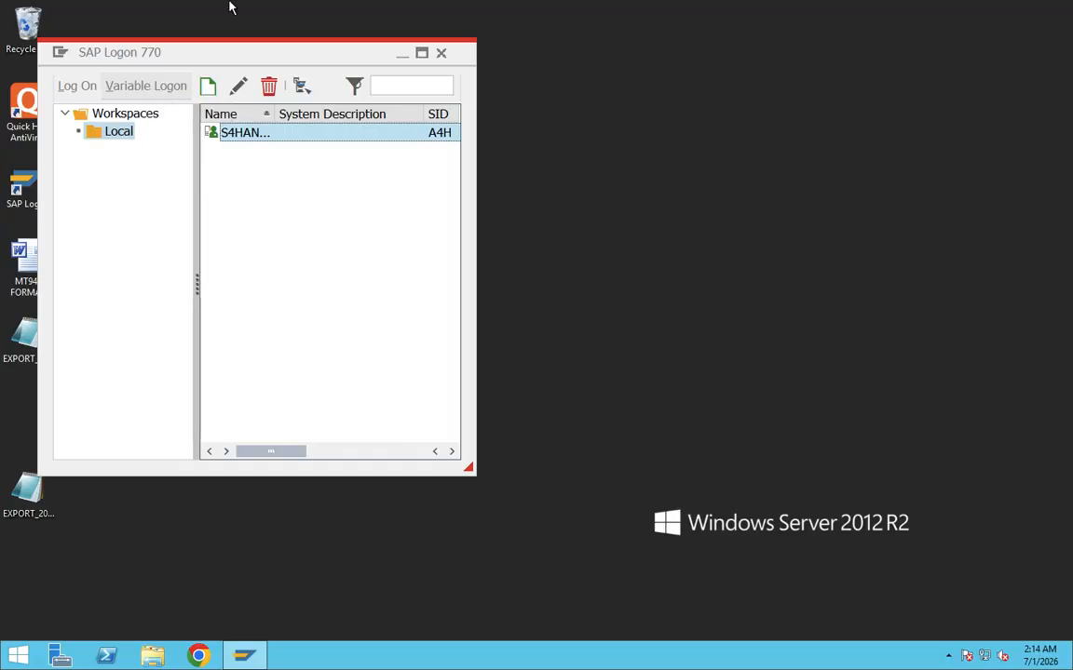
# Switch from the remote desktop to the Microsoft Teams meeting in Chrome.
pyautogui.hotkey('ctrl', 'Right')
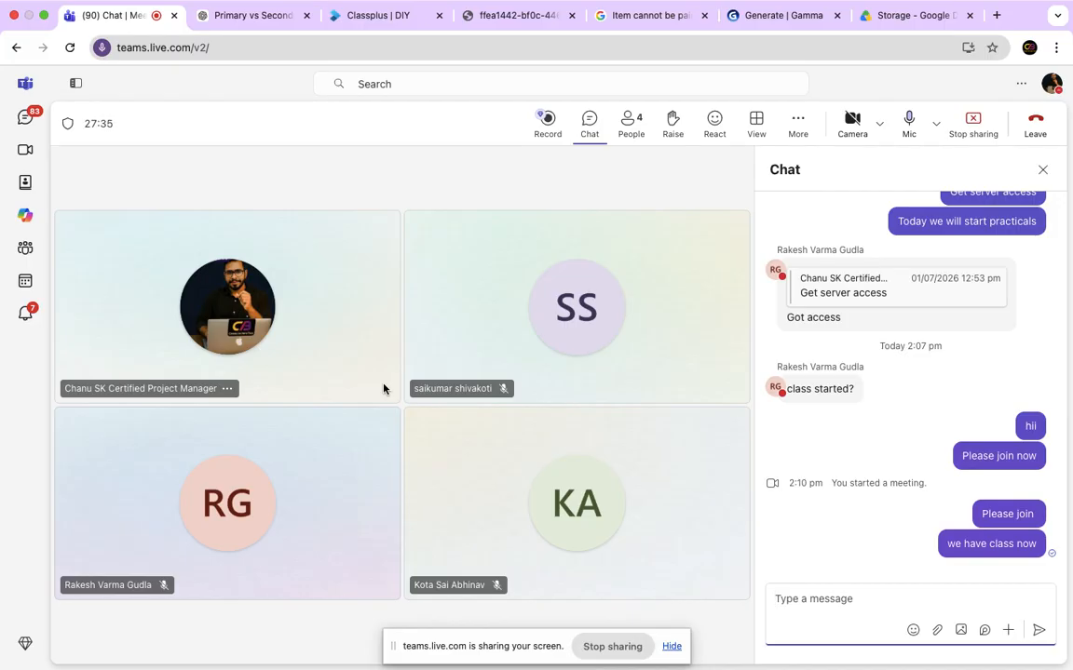
pyautogui.moveTo(262, 2)
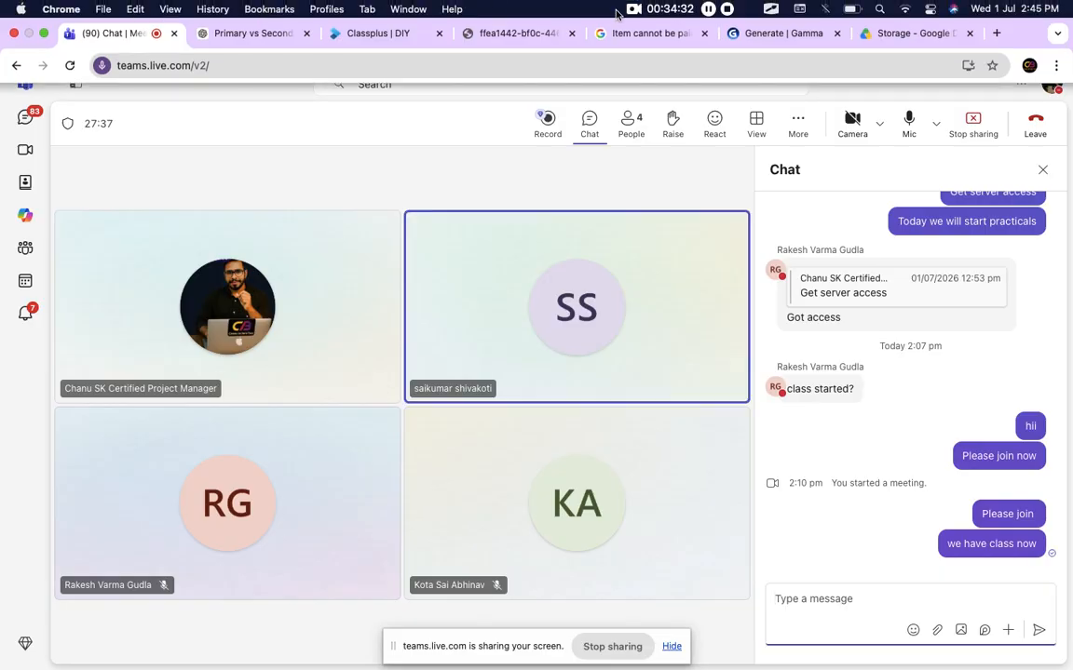